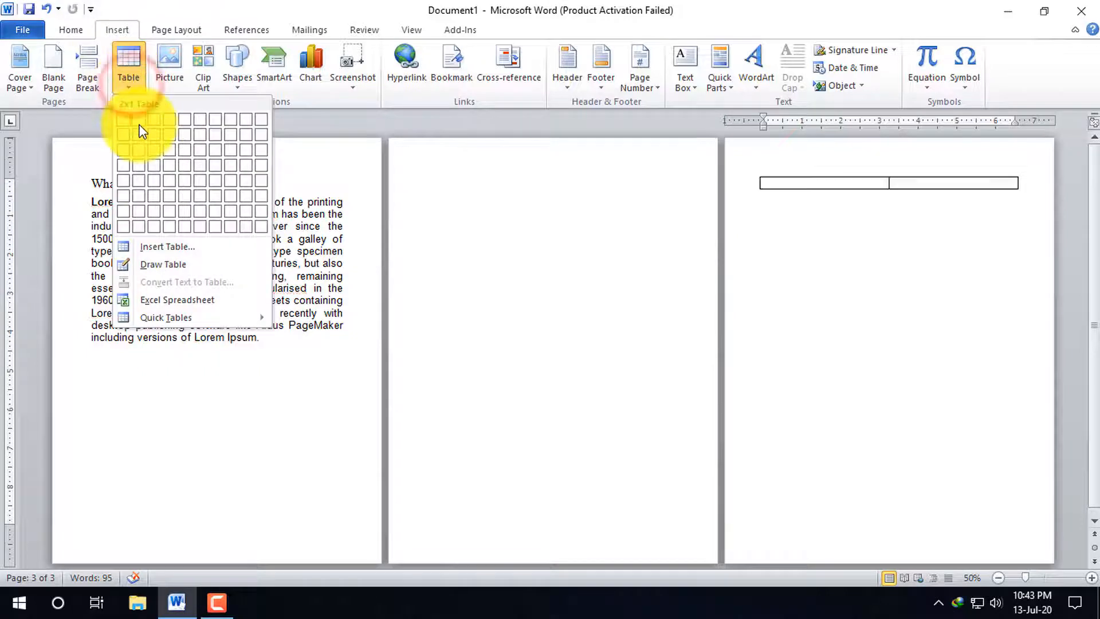
Undo the insertion of the extra blank pages after the text page
click(305, 369)
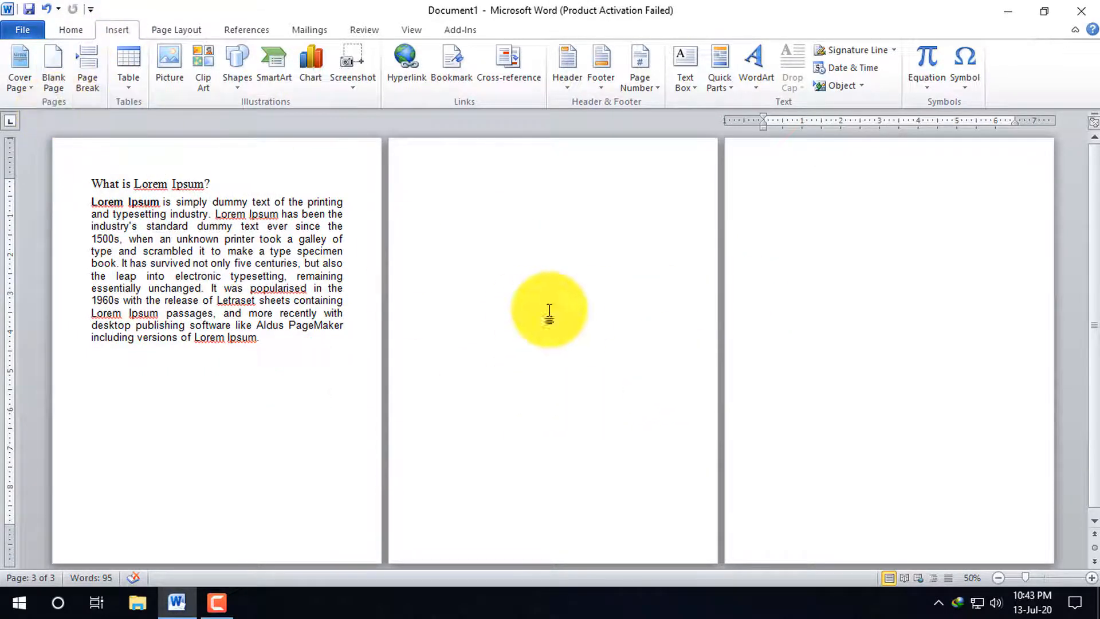
key(ctrl+z)
key(ctrl+z)
scroll(260, 365, up, 8)
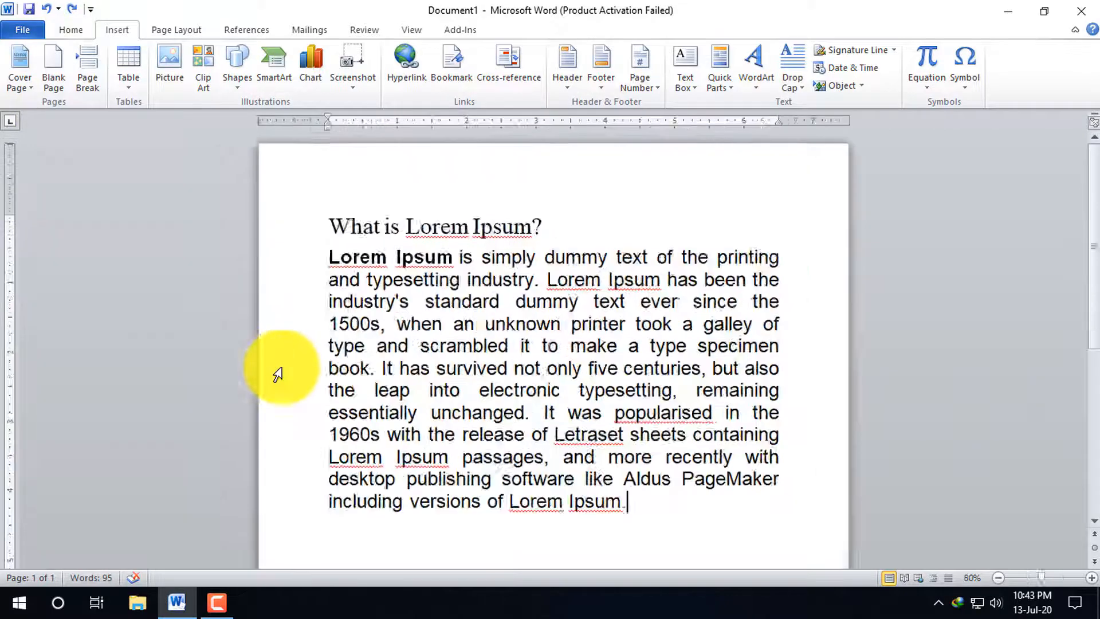
Delete all of the document's text, including the Lorem Ipsum heading and paragraph
ctrl+scroll(463, 367, down, 2)
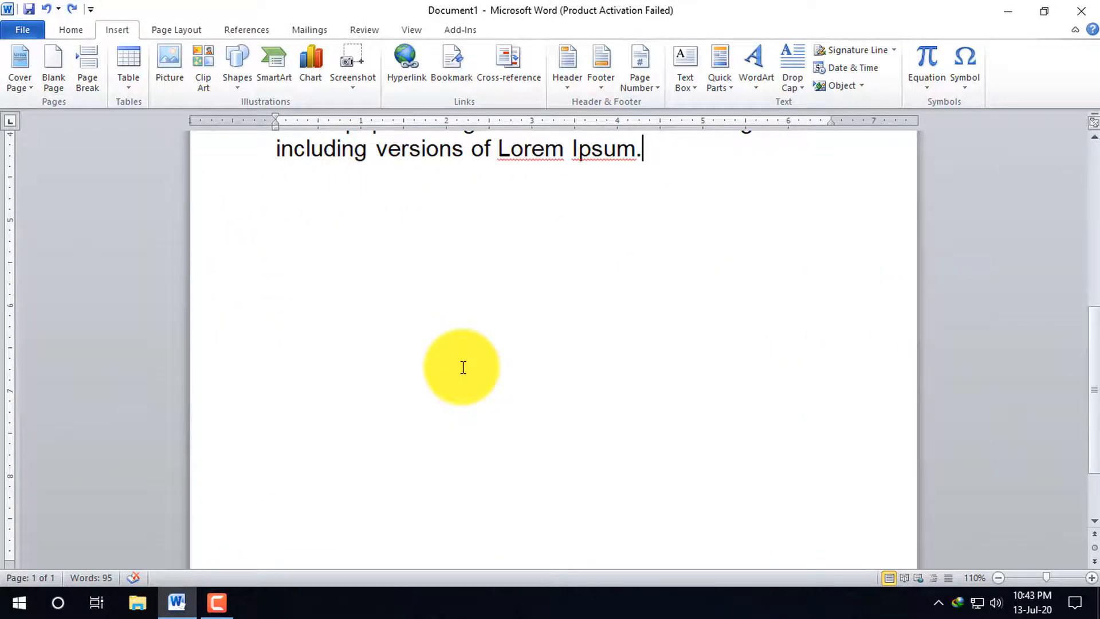
key(ctrl+a)
scroll(463, 367, up, 5)
key(Delete)
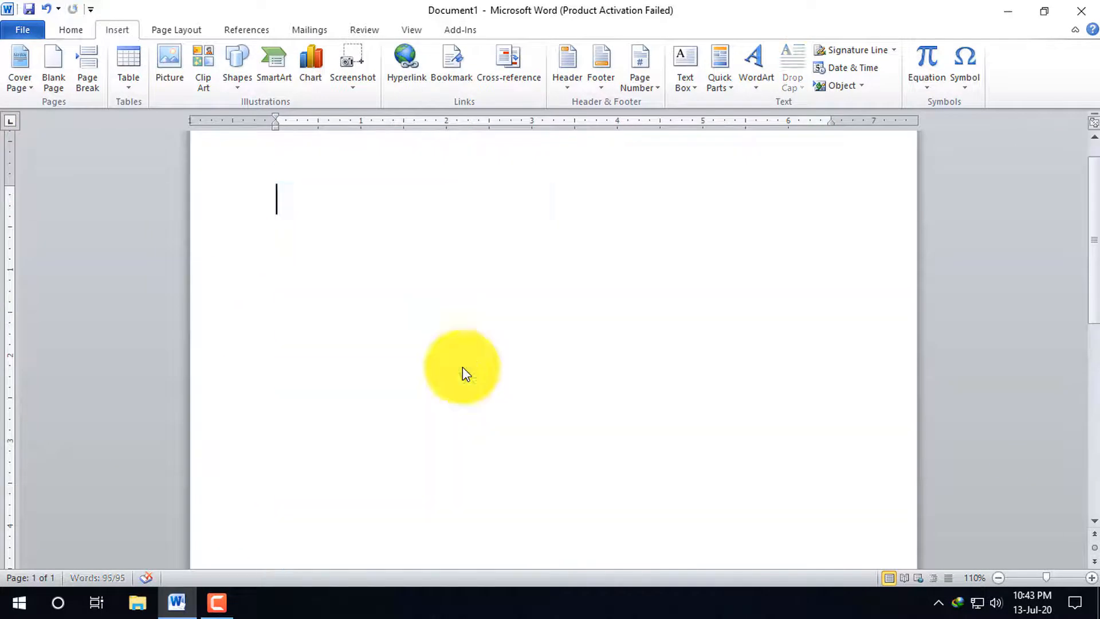
Insert a table of 6 columns by 7 rows and apply the green banded style with a solid green header row
click(140, 94)
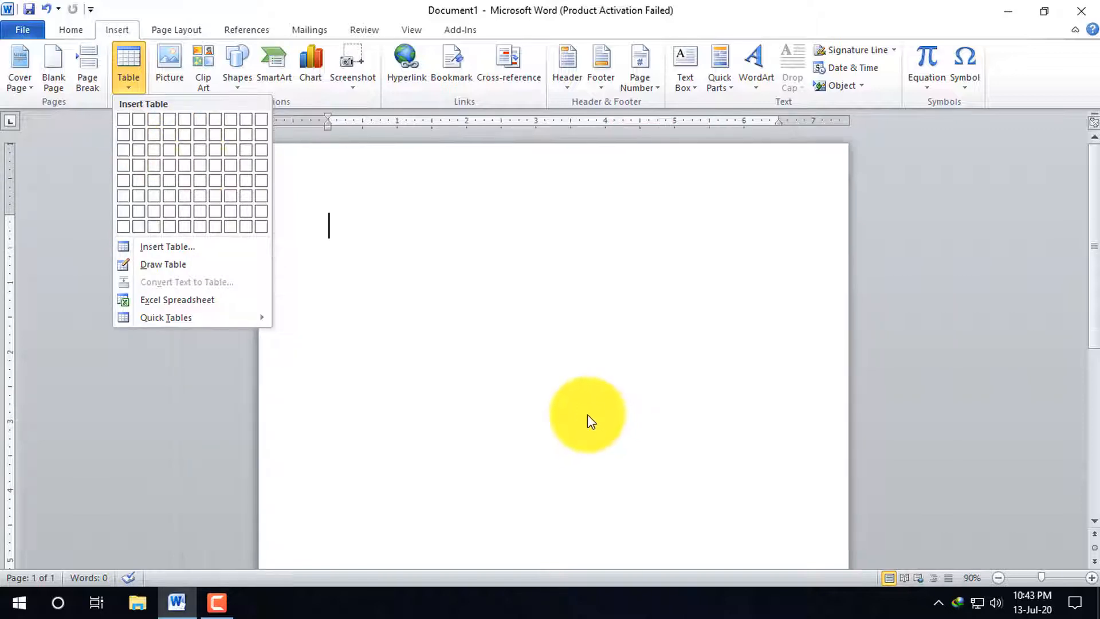
ctrl+scroll(587, 414, down, 3)
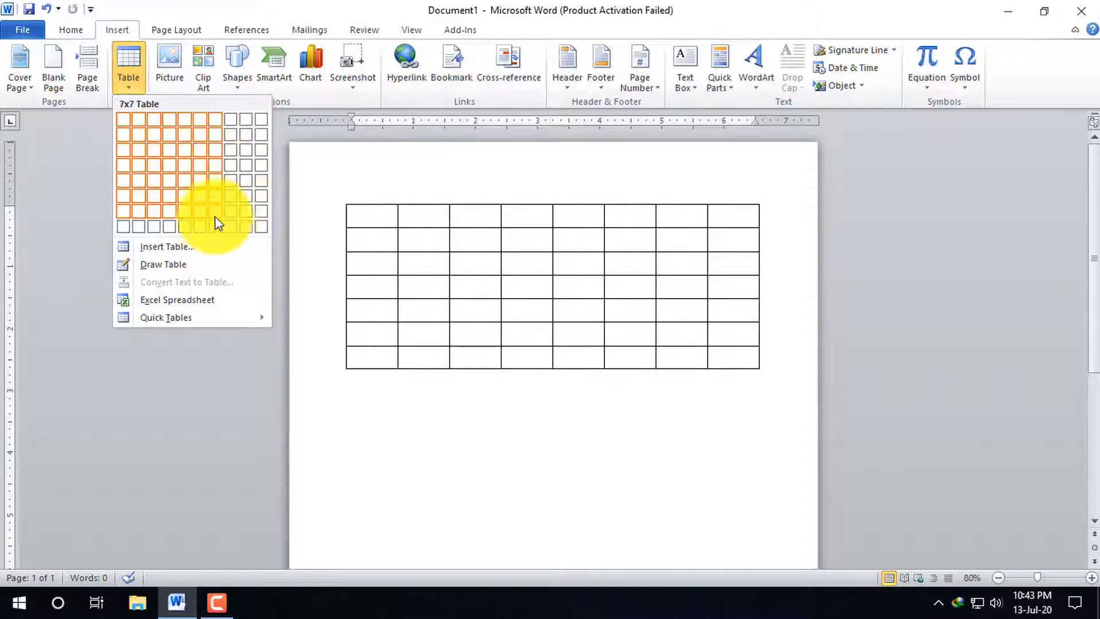
click(200, 212)
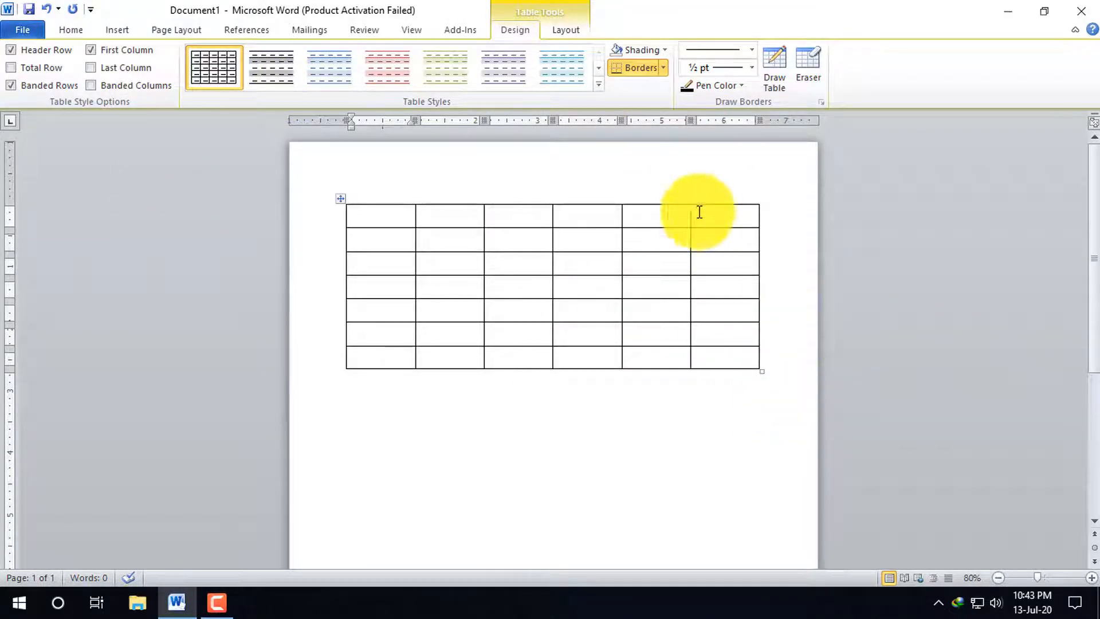
click(597, 85)
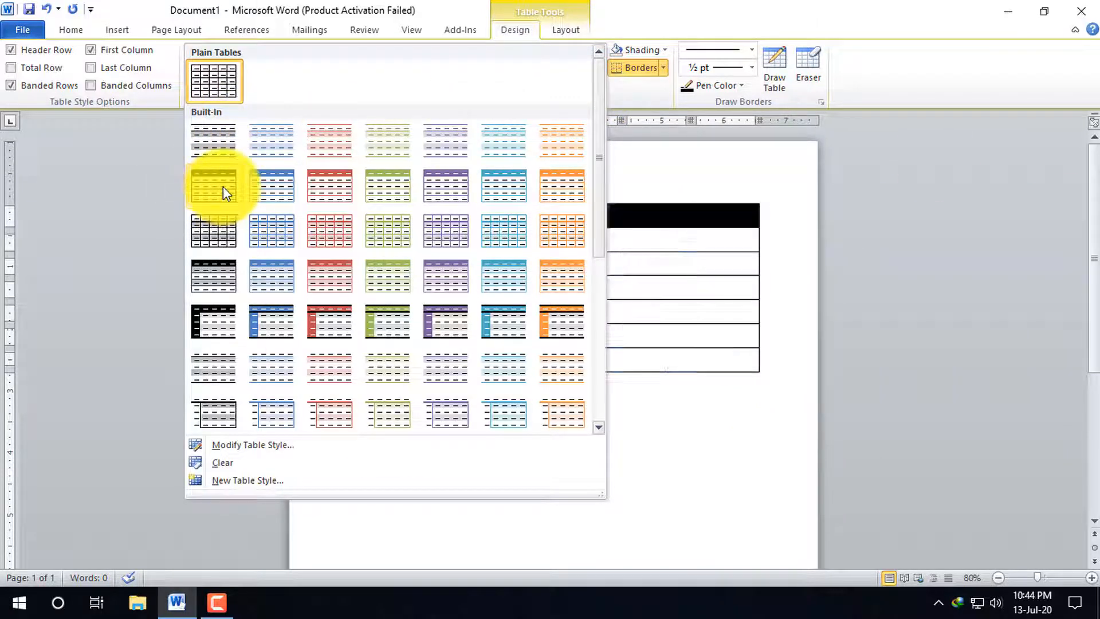
click(411, 280)
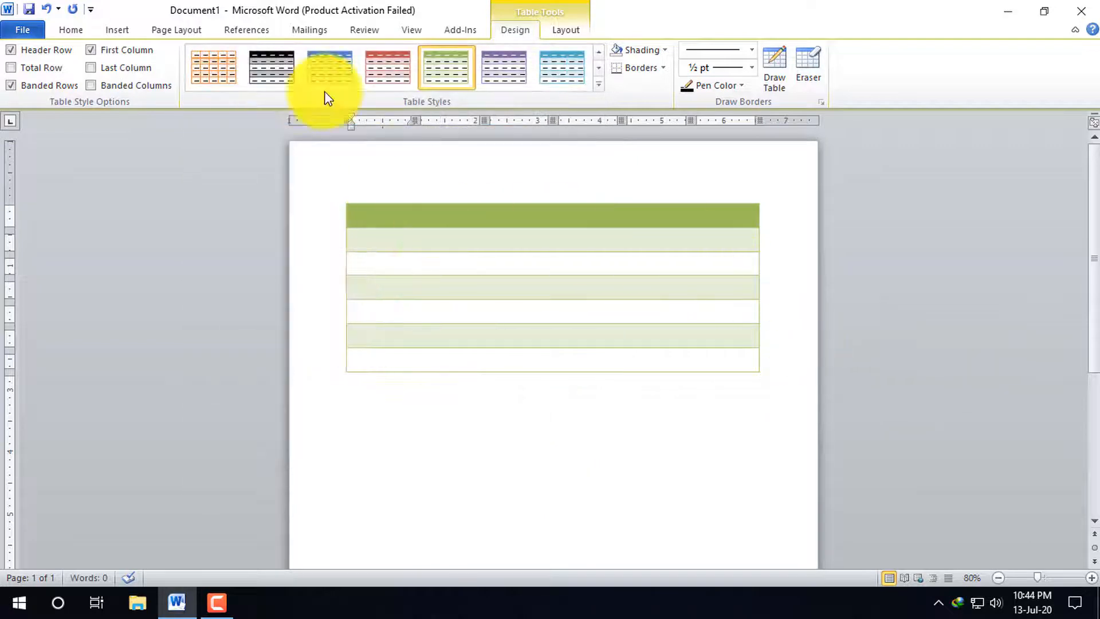
Try the green grid style with an unshaded first column on the table and undo it
click(596, 84)
scroll(446, 348, down, 3)
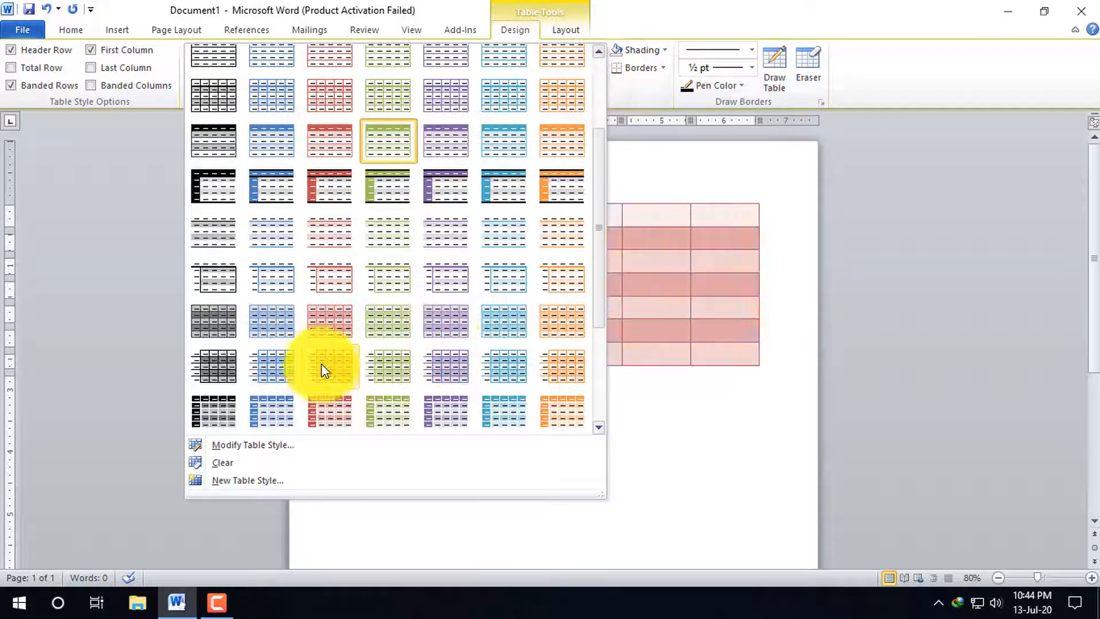
click(391, 382)
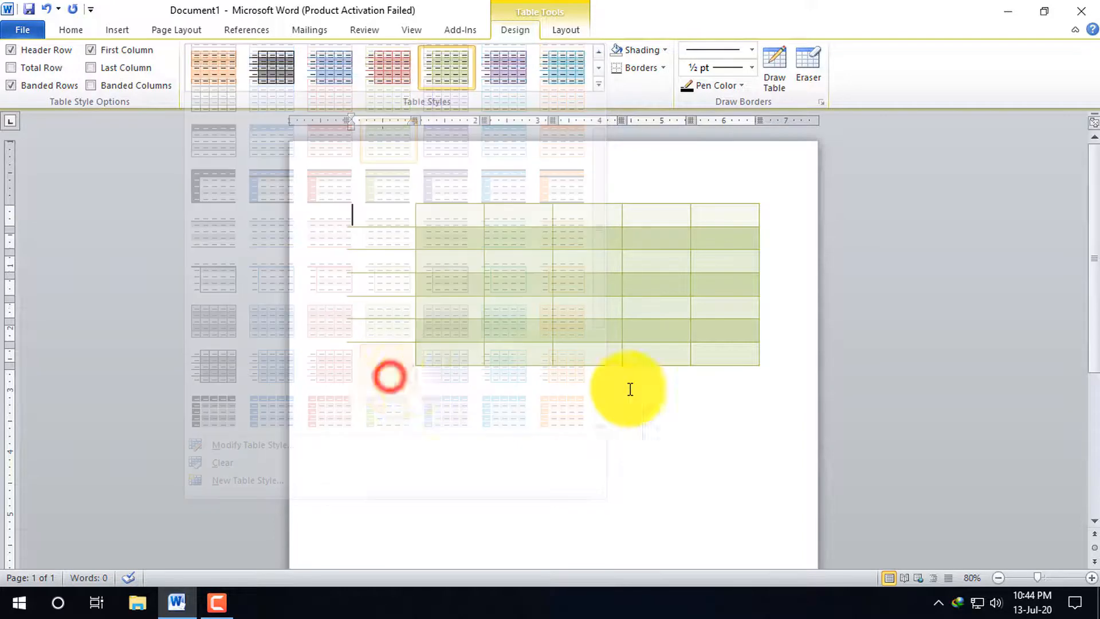
click(737, 410)
click(339, 196)
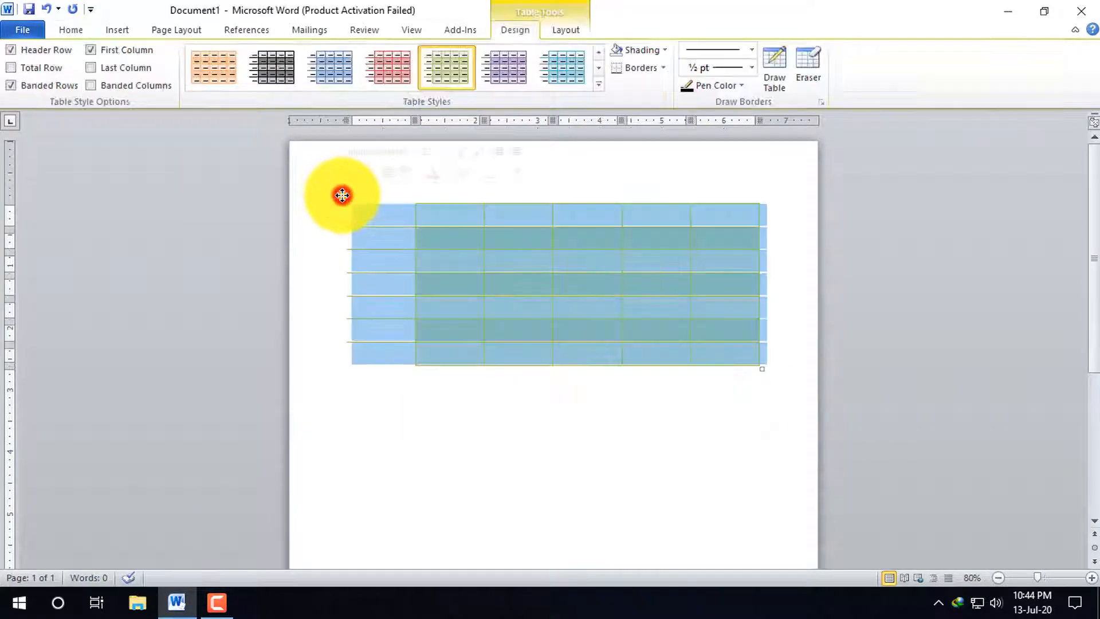
click(513, 423)
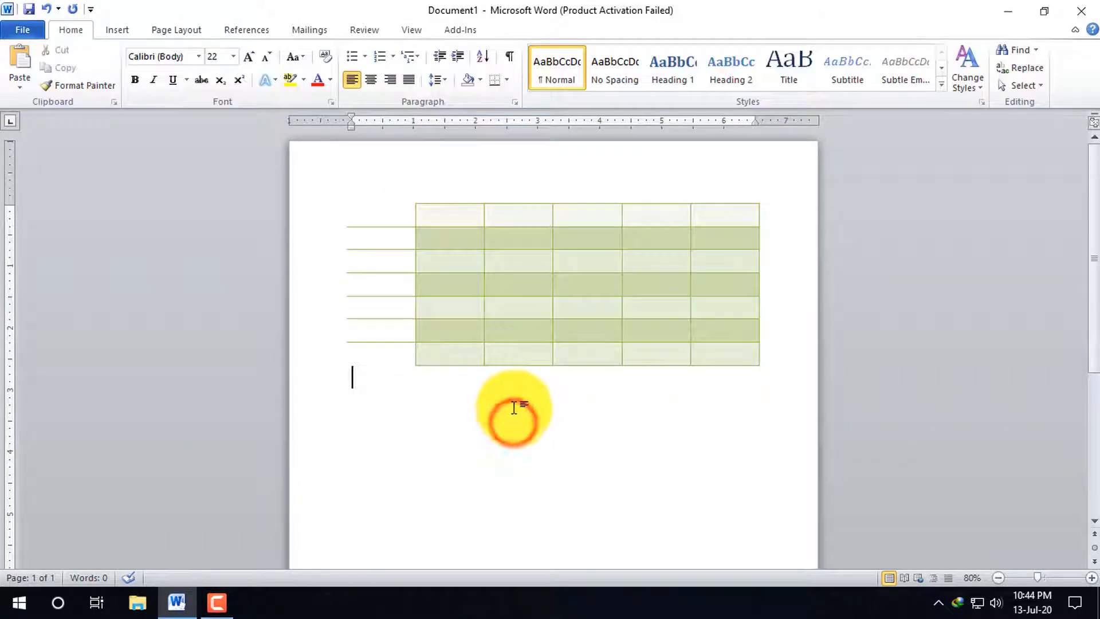
key(ctrl+z)
Select the table and display its design options
click(341, 197)
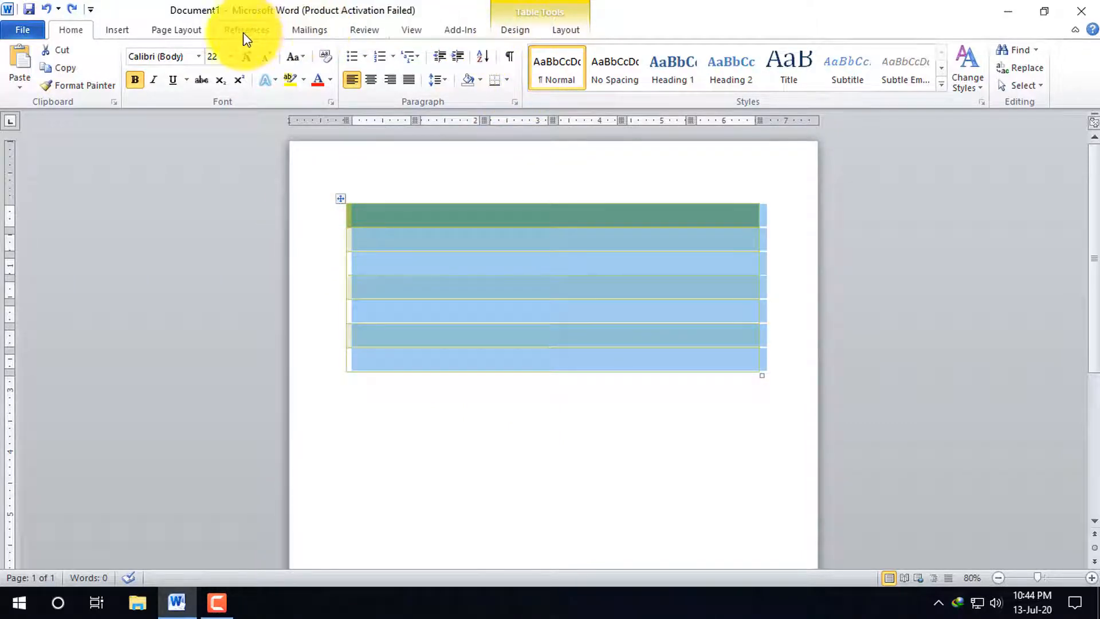
click(120, 31)
click(605, 338)
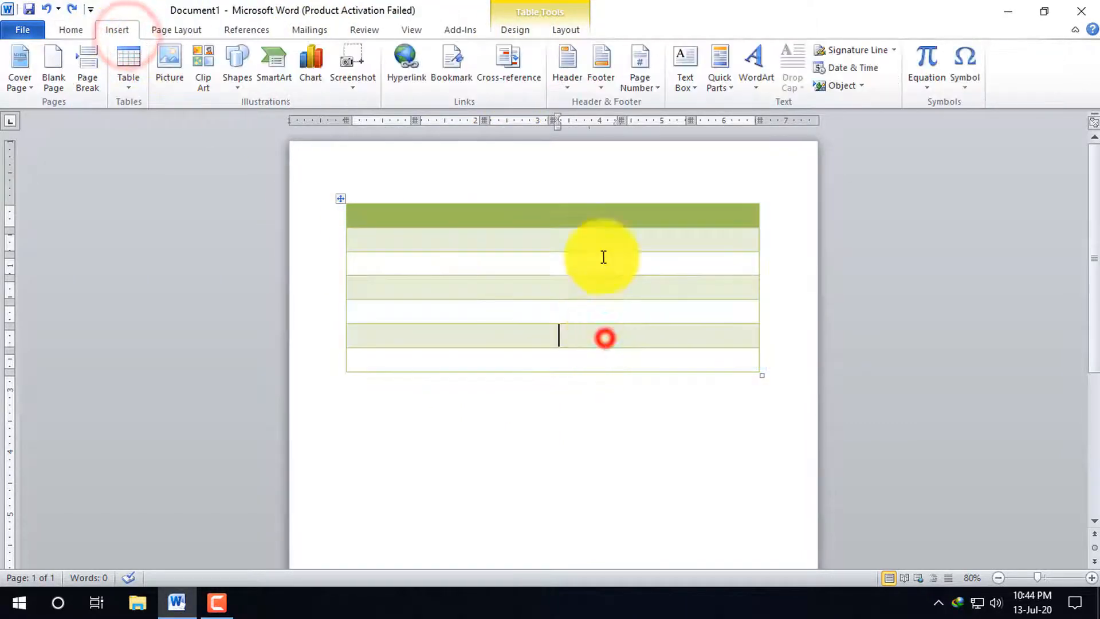
click(513, 30)
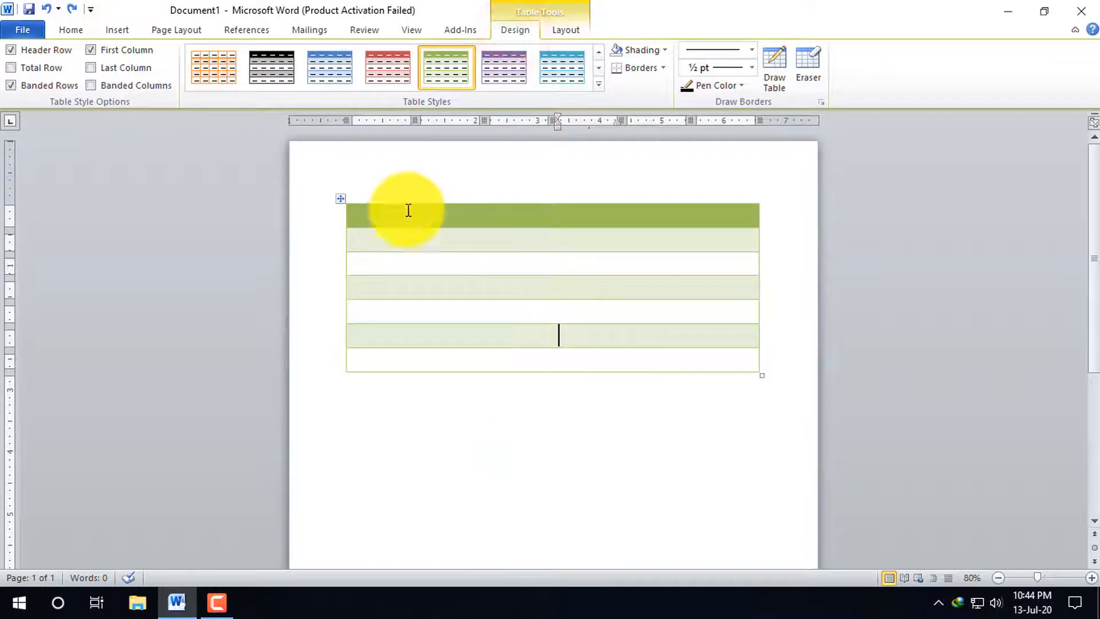
click(532, 453)
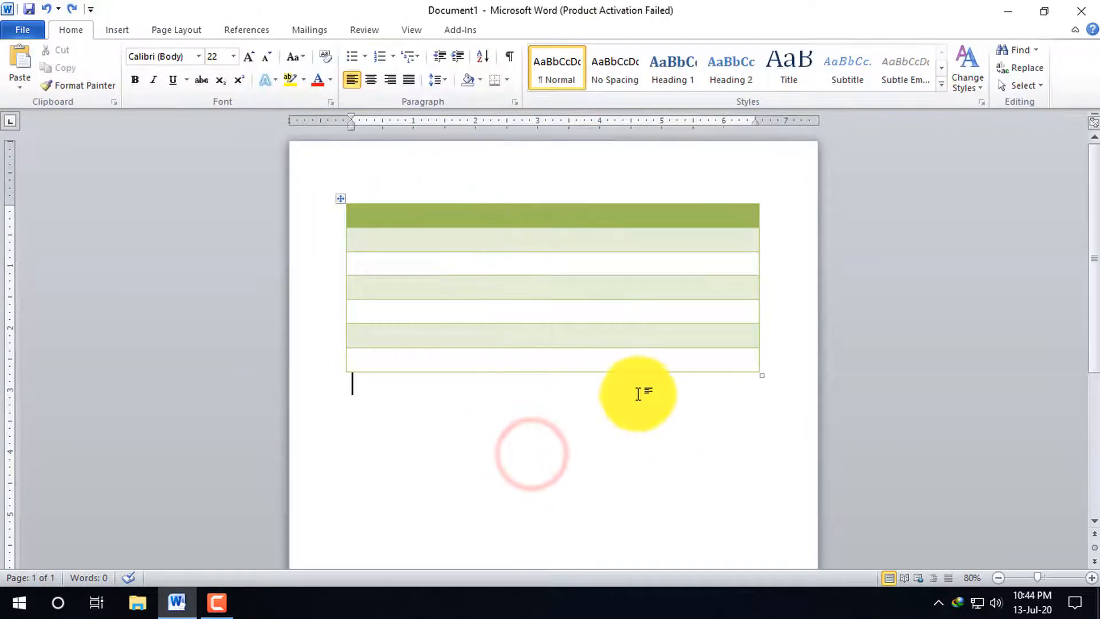
Apply the aqua banded style with a dark first column and an orange line under the header to the whole table
click(339, 199)
click(514, 30)
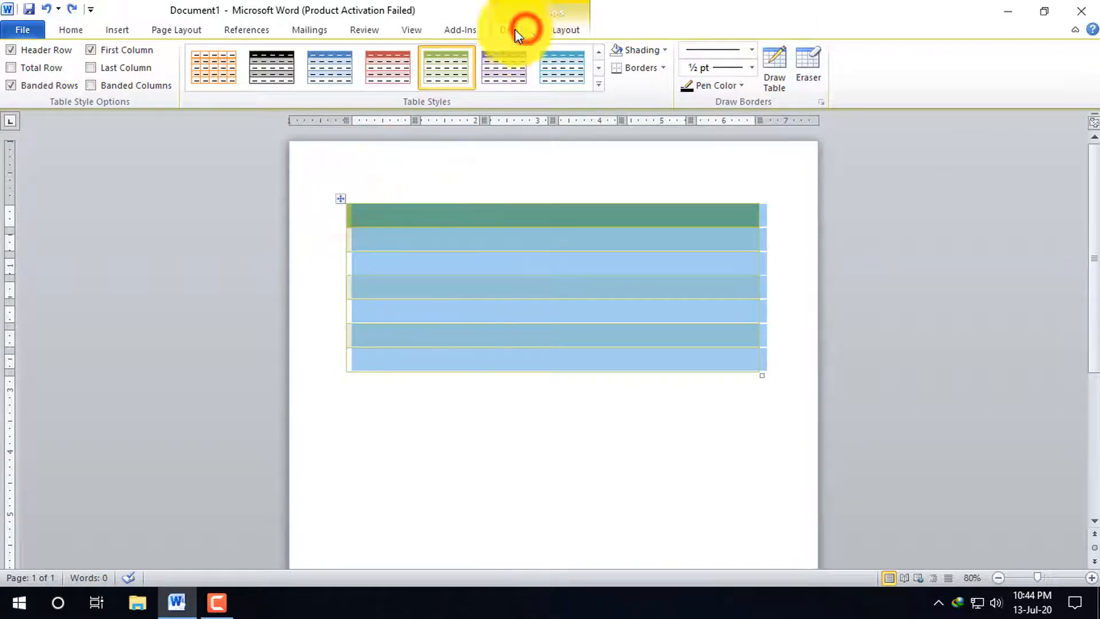
click(599, 84)
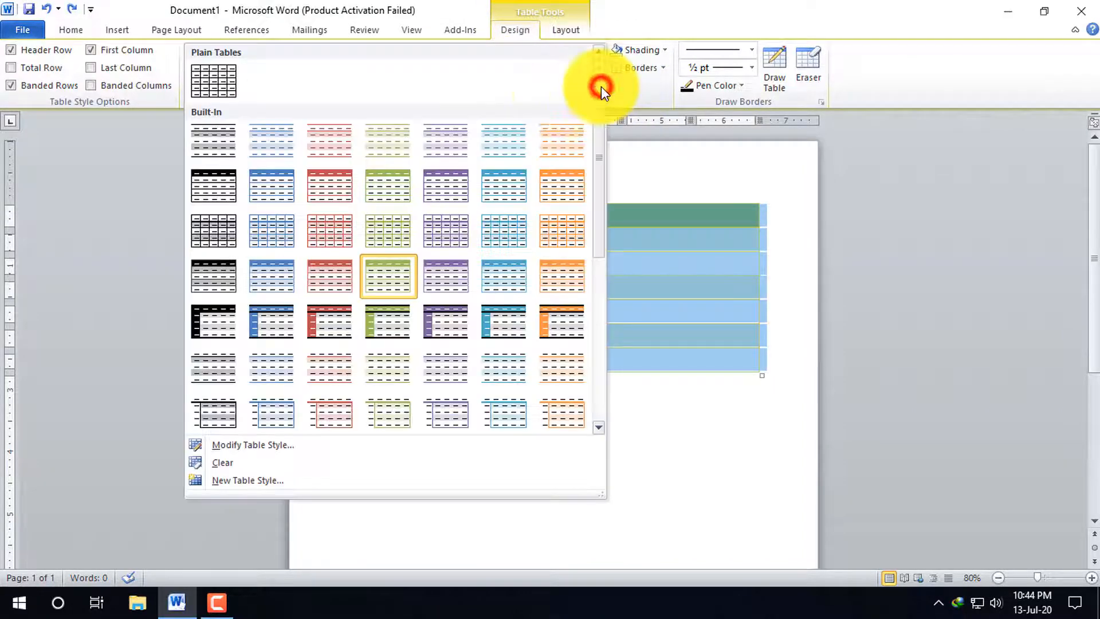
scroll(414, 314, down, 5)
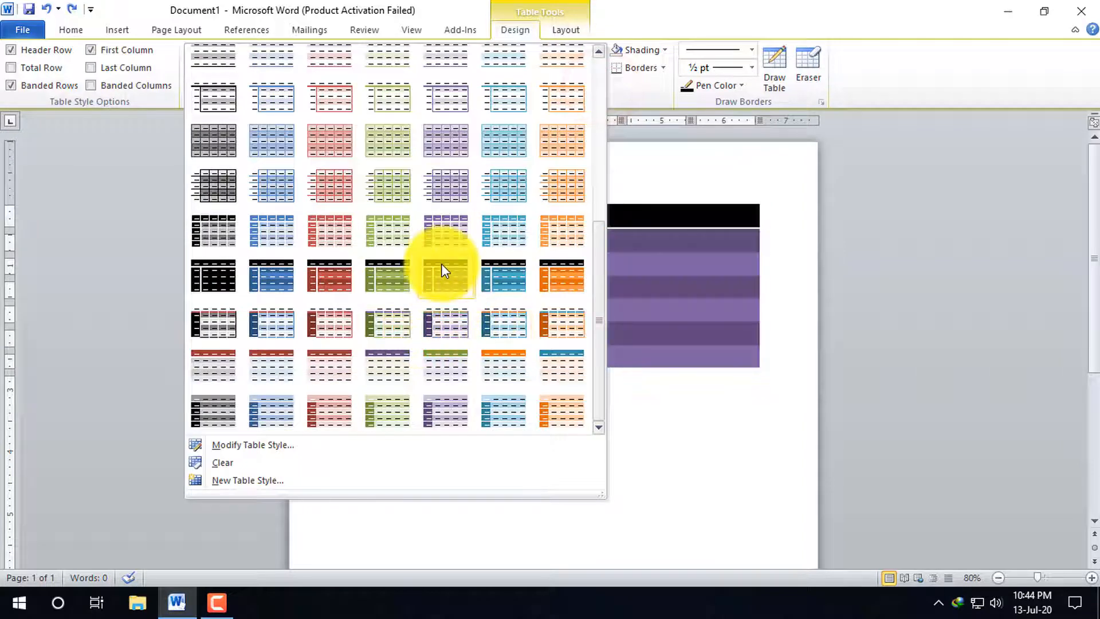
click(503, 324)
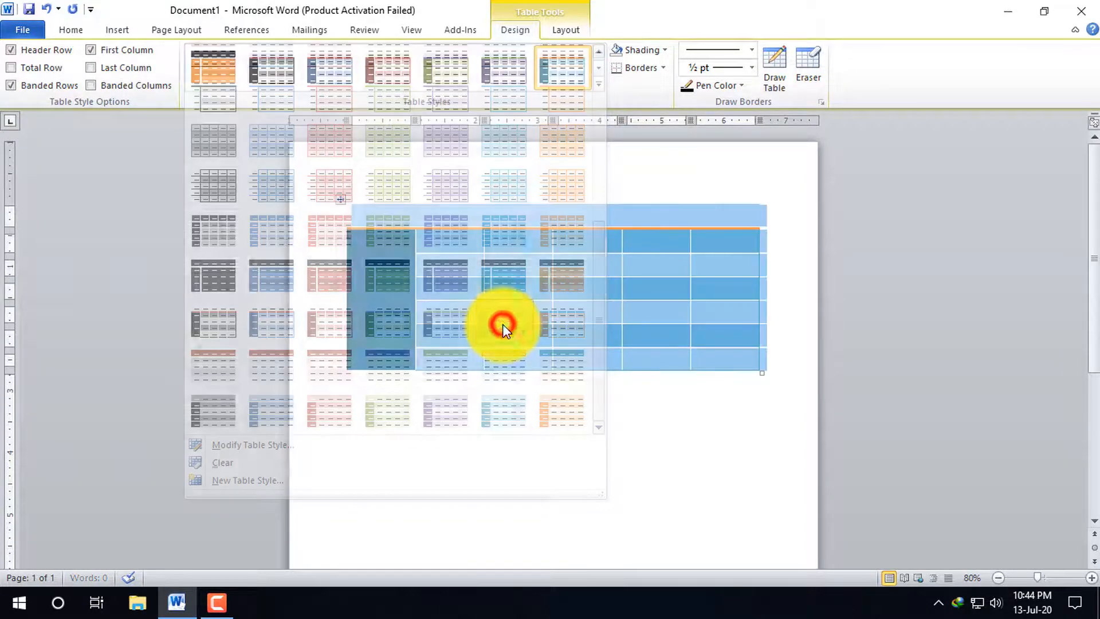
click(590, 387)
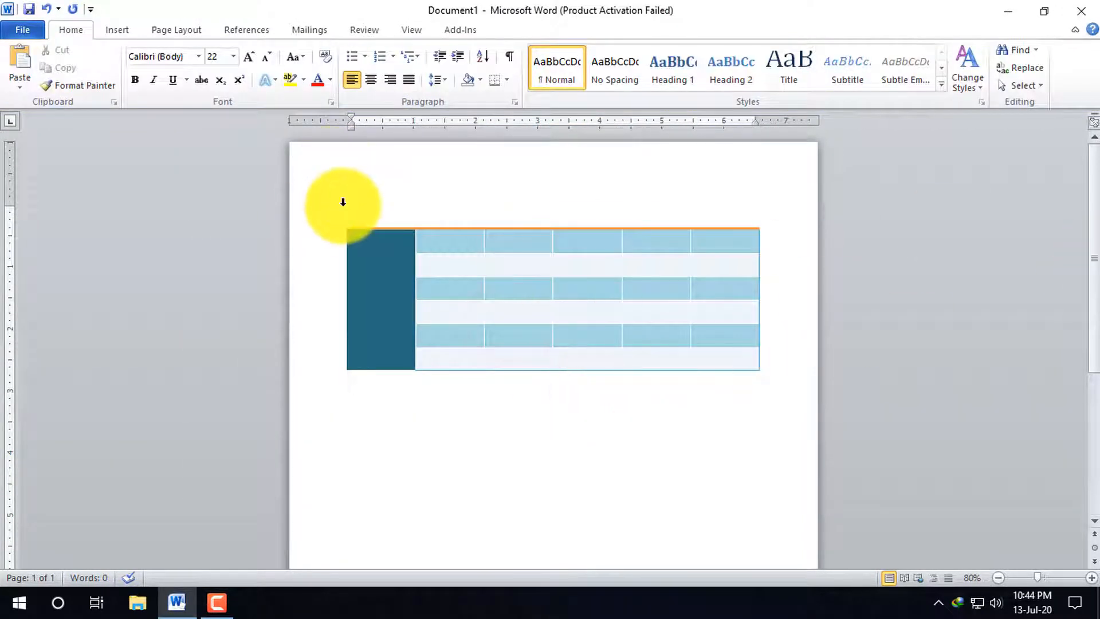
Set the table back to the plain black grid style
click(376, 305)
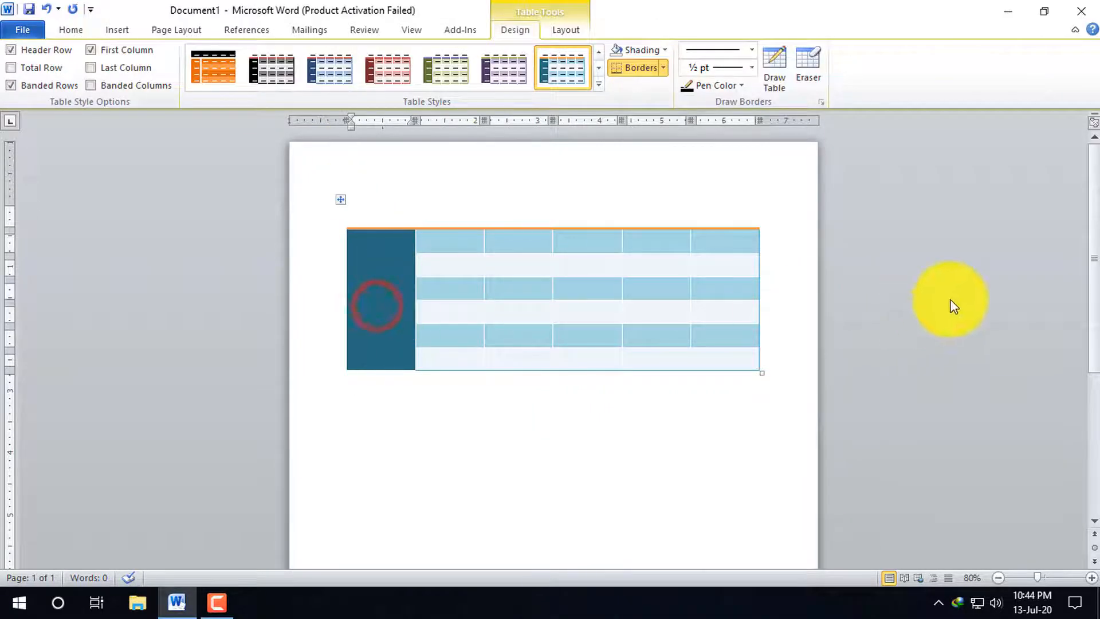
click(599, 87)
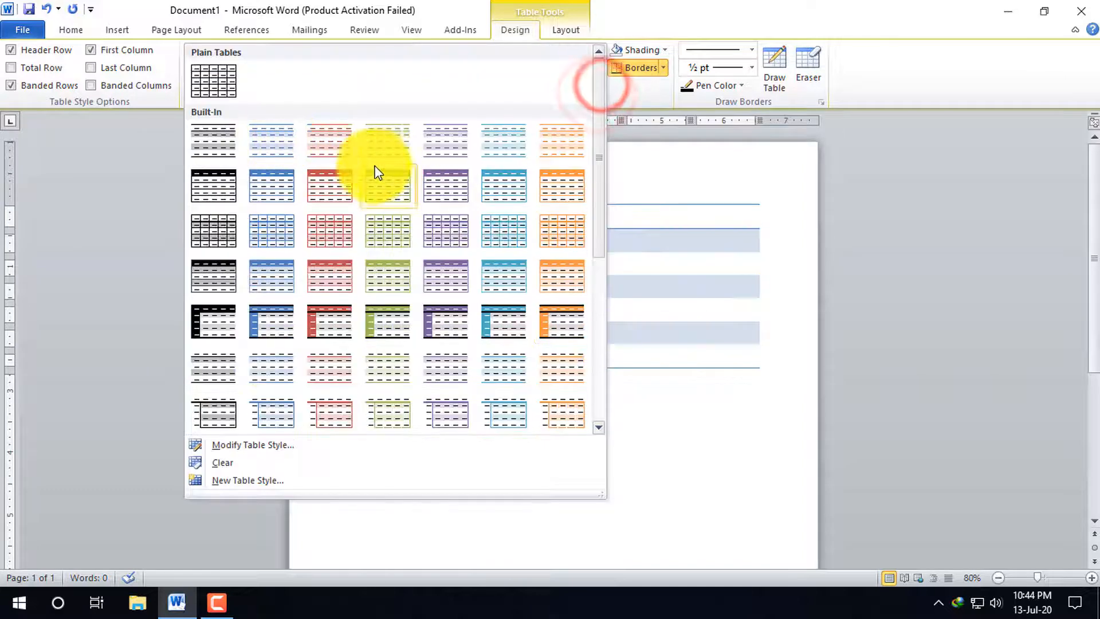
click(219, 76)
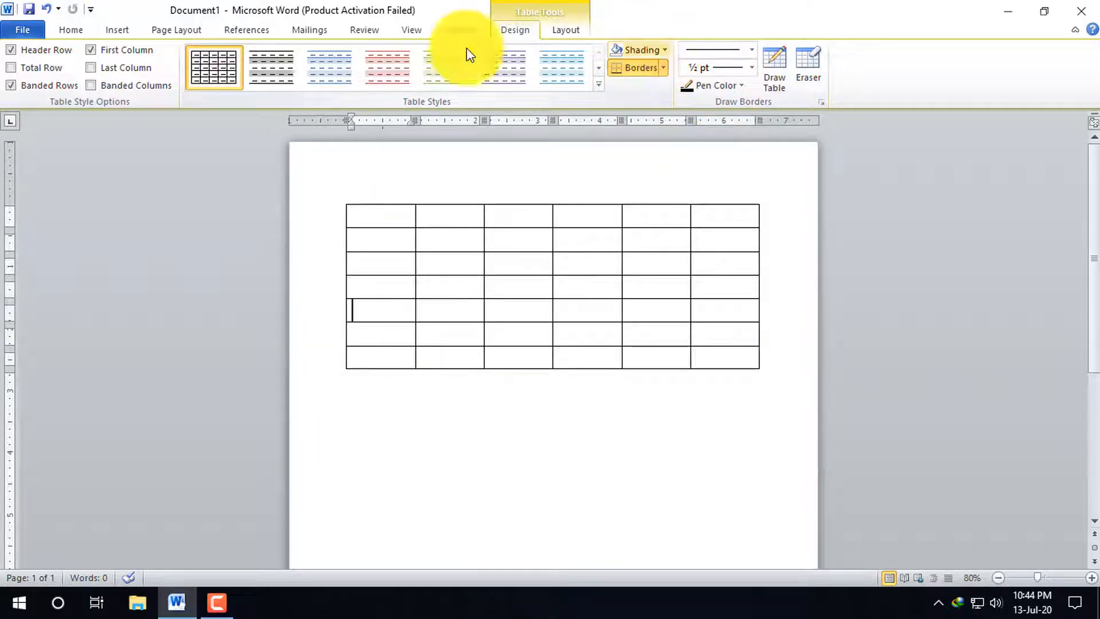
Delete the whole table from the page
click(342, 193)
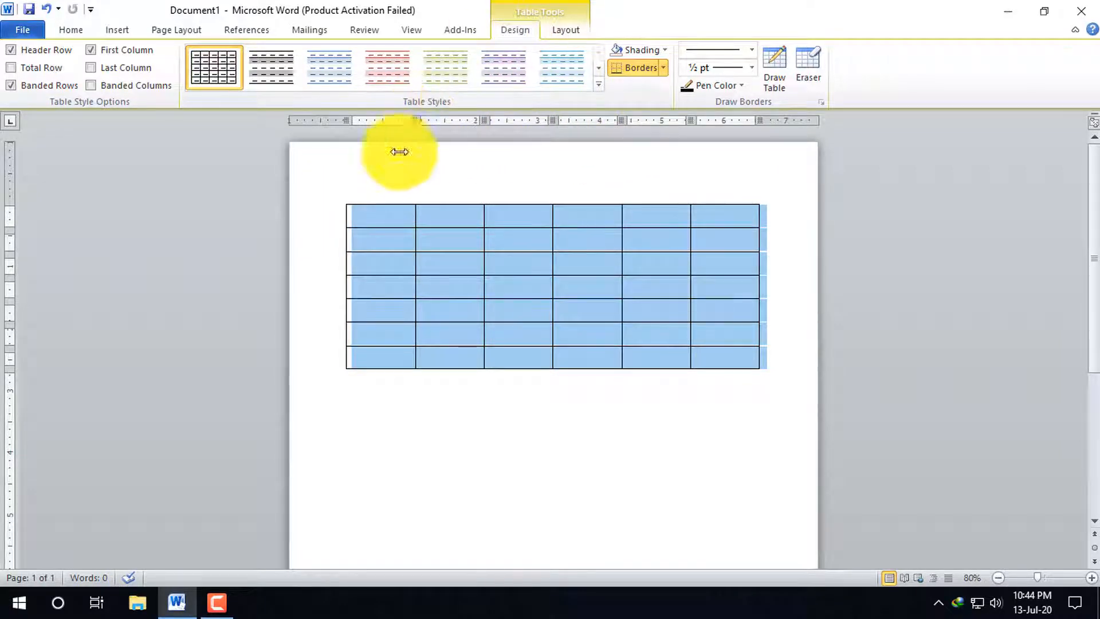
key(Delete)
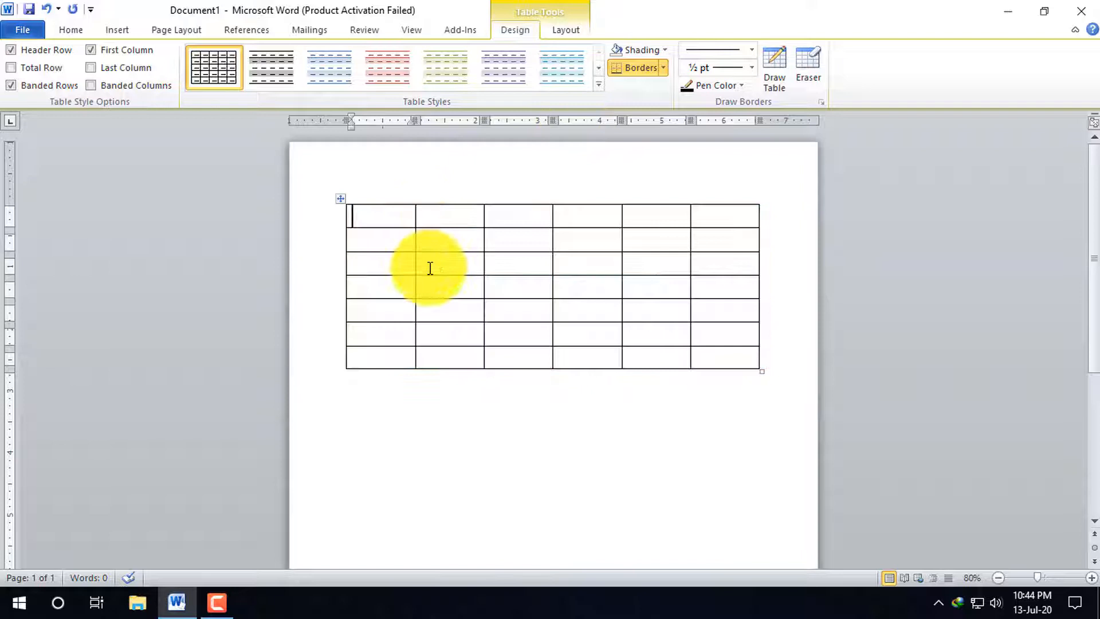
click(342, 197)
key(Delete)
click(342, 198)
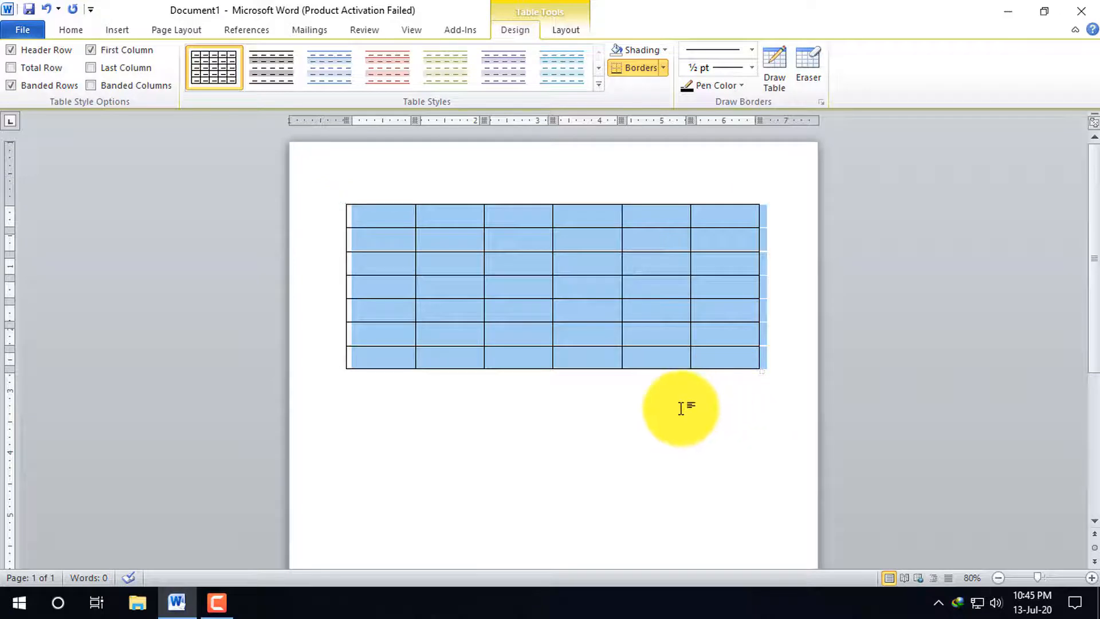
key(BackSpace)
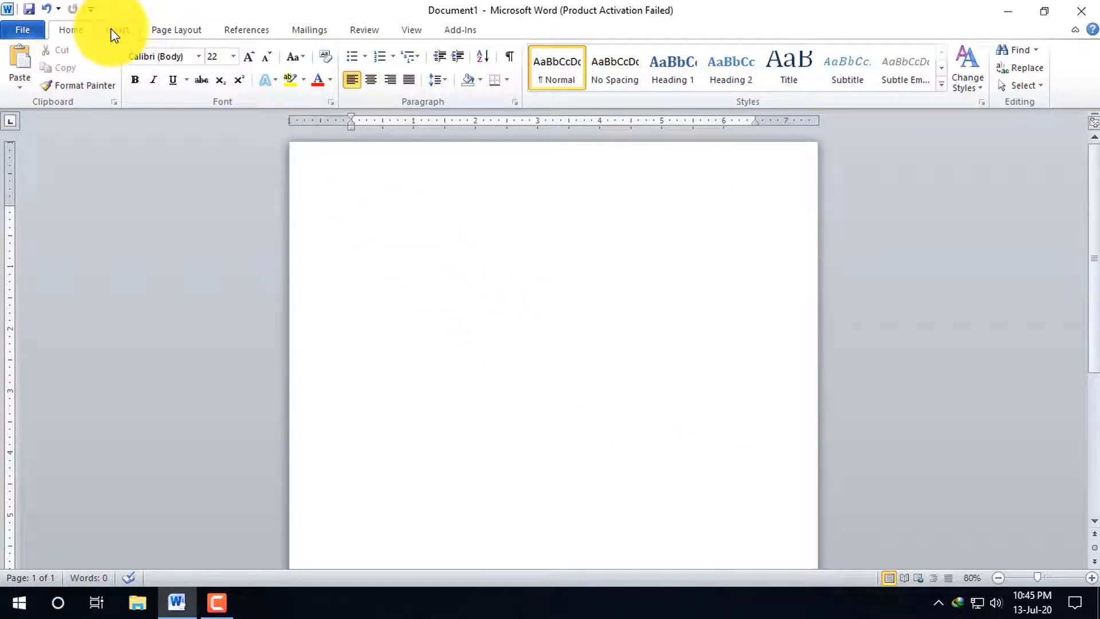
Insert a table by specifying its dimensions, with 4 columns, fixed column width Auto and enough rows to extend onto the third page
click(112, 29)
click(128, 89)
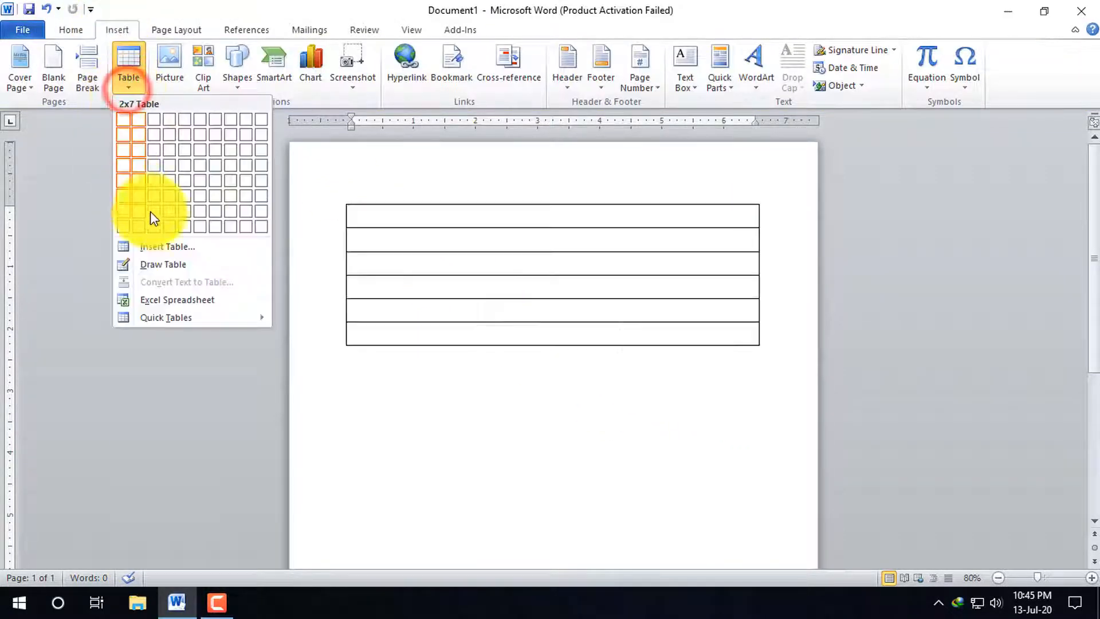
click(168, 252)
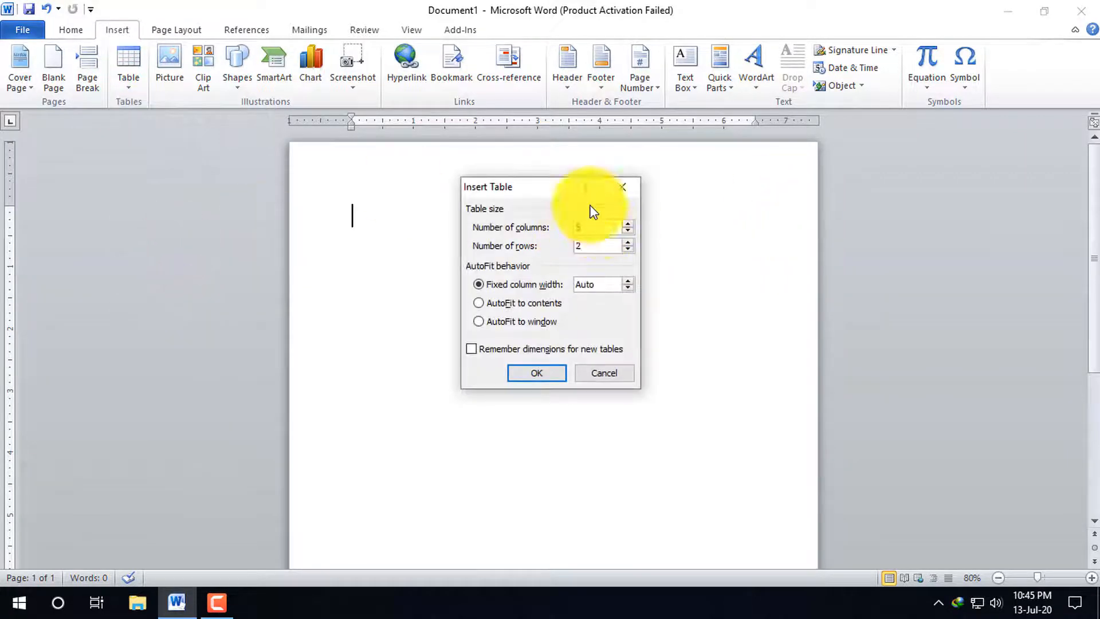
drag(534, 186, 563, 188)
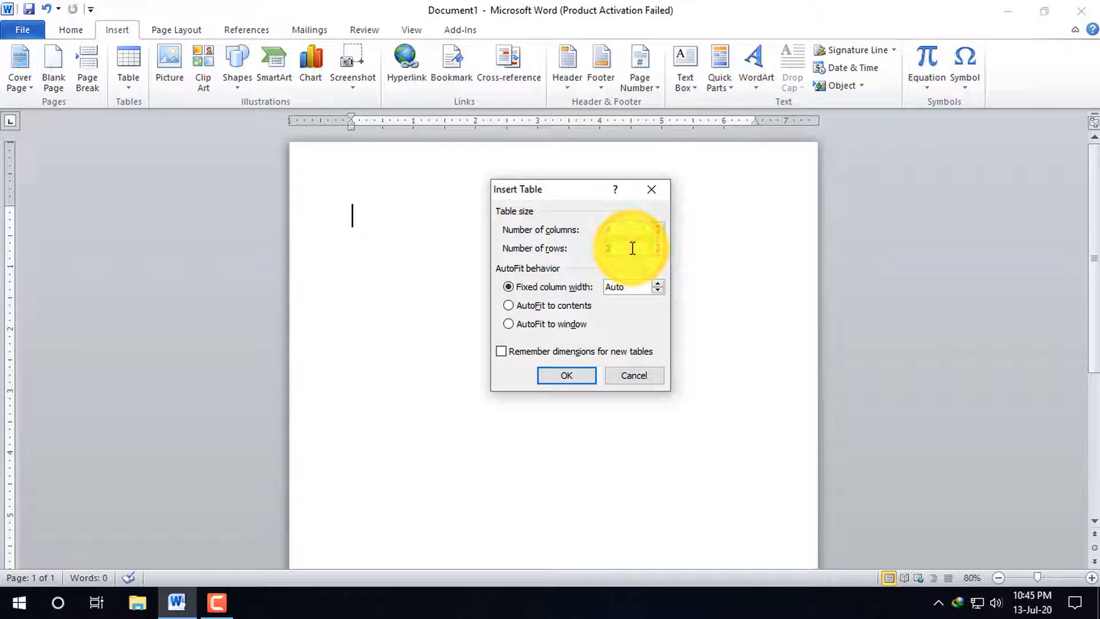
click(568, 375)
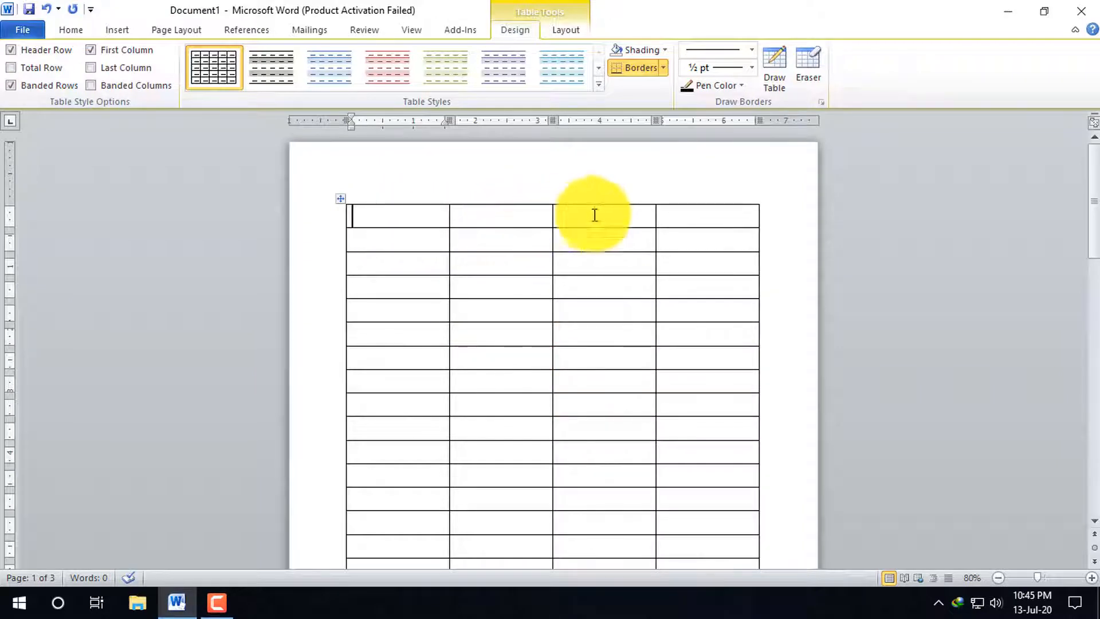
scroll(613, 391, down, 4)
scroll(614, 391, down, 15)
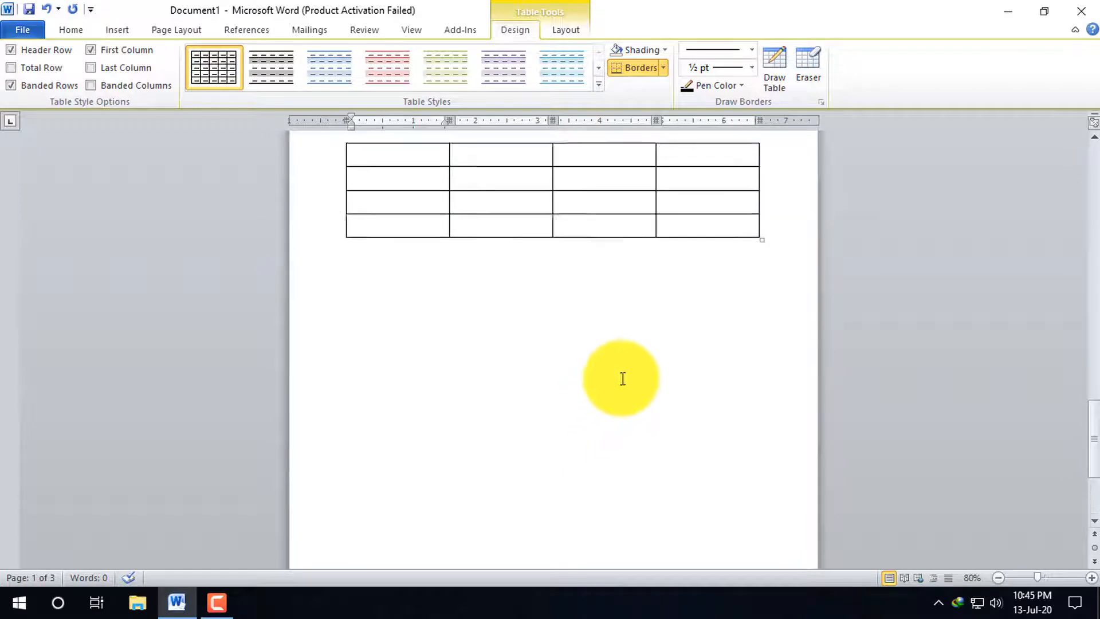
scroll(621, 376, up, 10)
scroll(597, 275, up, 10)
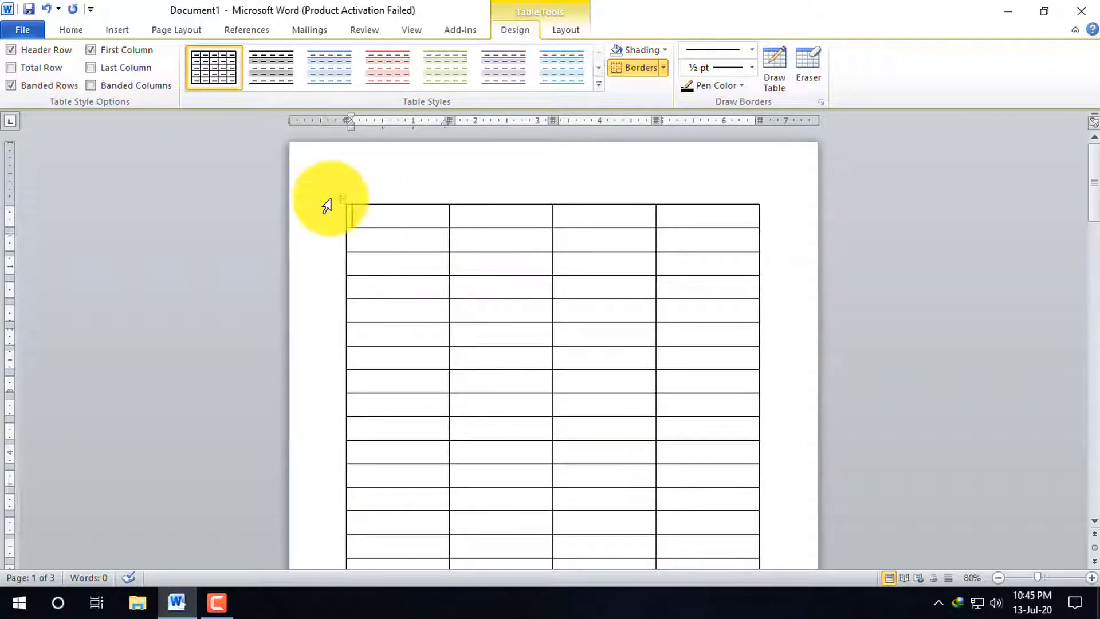
Undo the insertion of the multi-page 4-column table
key(ctrl+z)
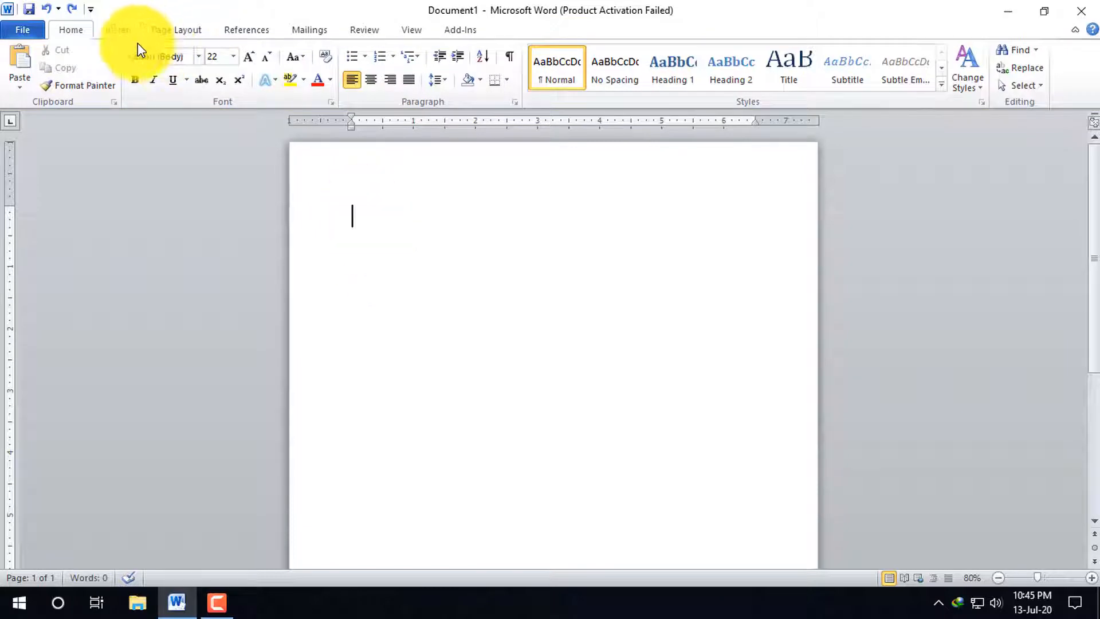
Insert a table by specifying 3 columns and enough rows to span 87 pages, look through it and undo the insertion
click(119, 31)
click(128, 80)
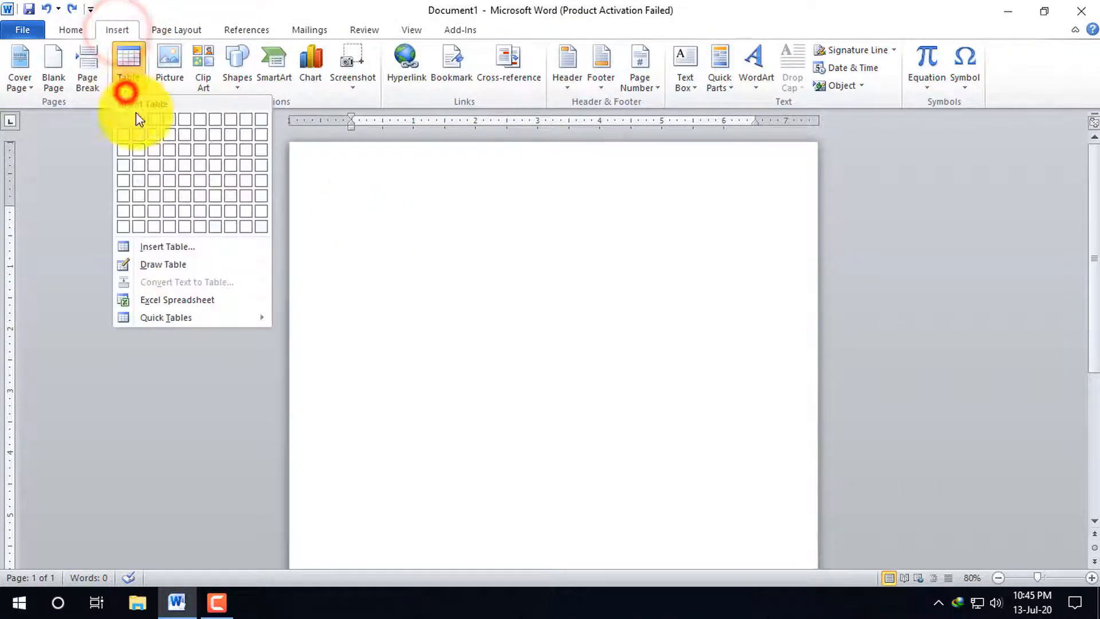
click(182, 247)
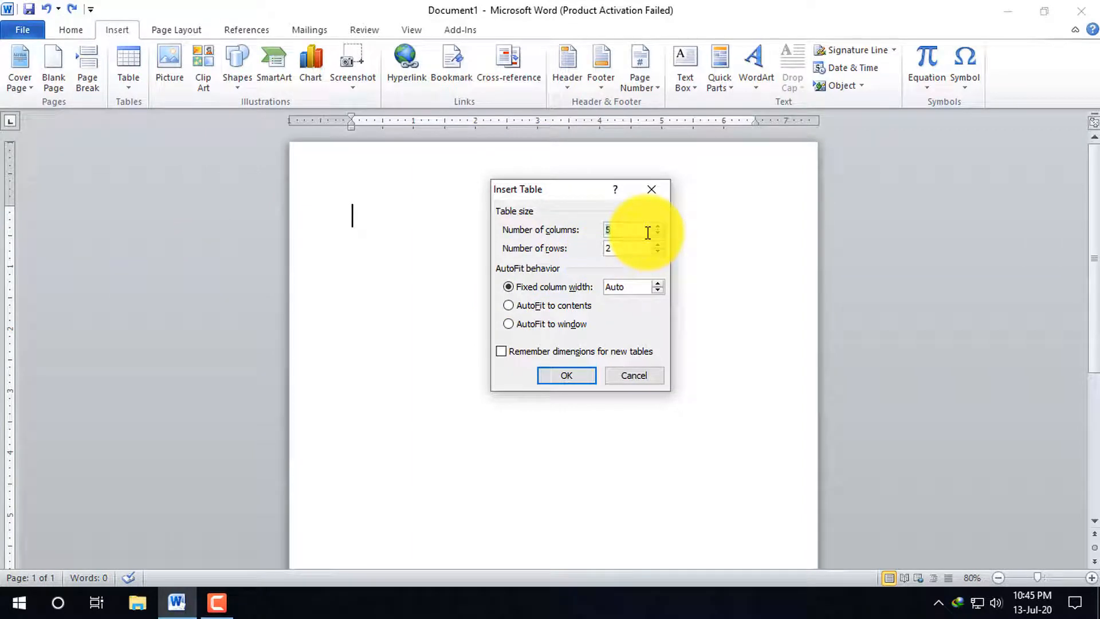
text(3)
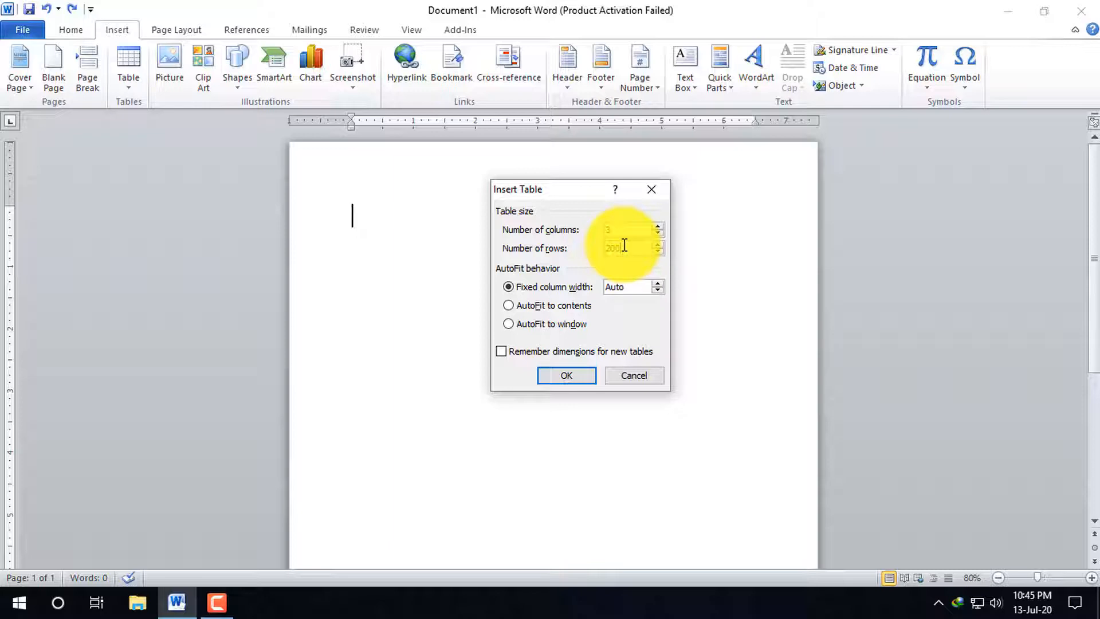
key(Return)
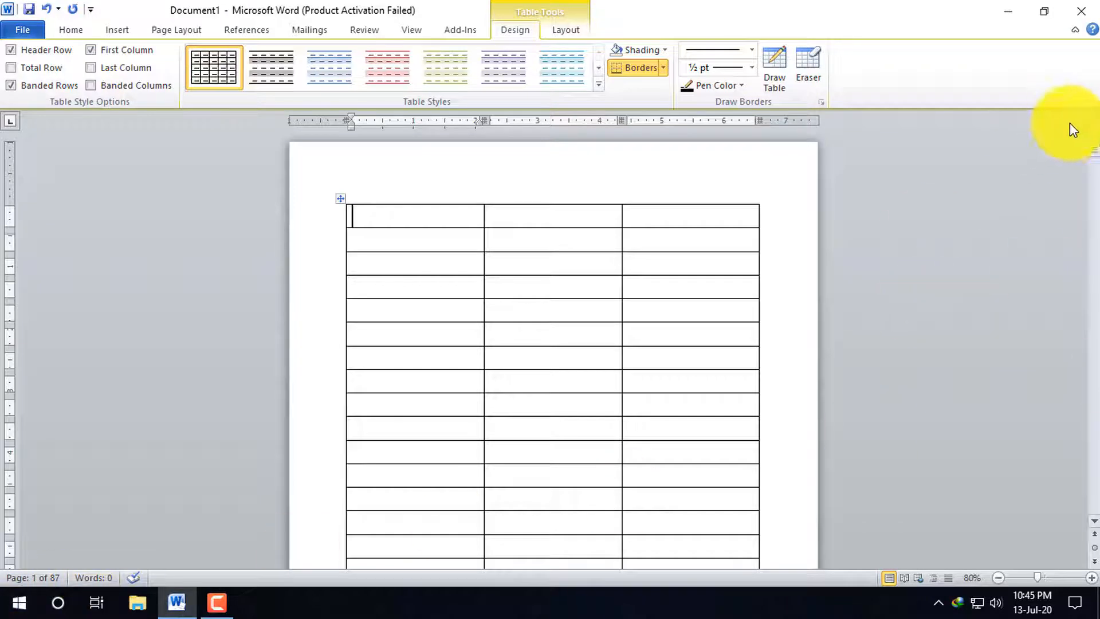
drag(1095, 150, 1095, 152)
click(1095, 294)
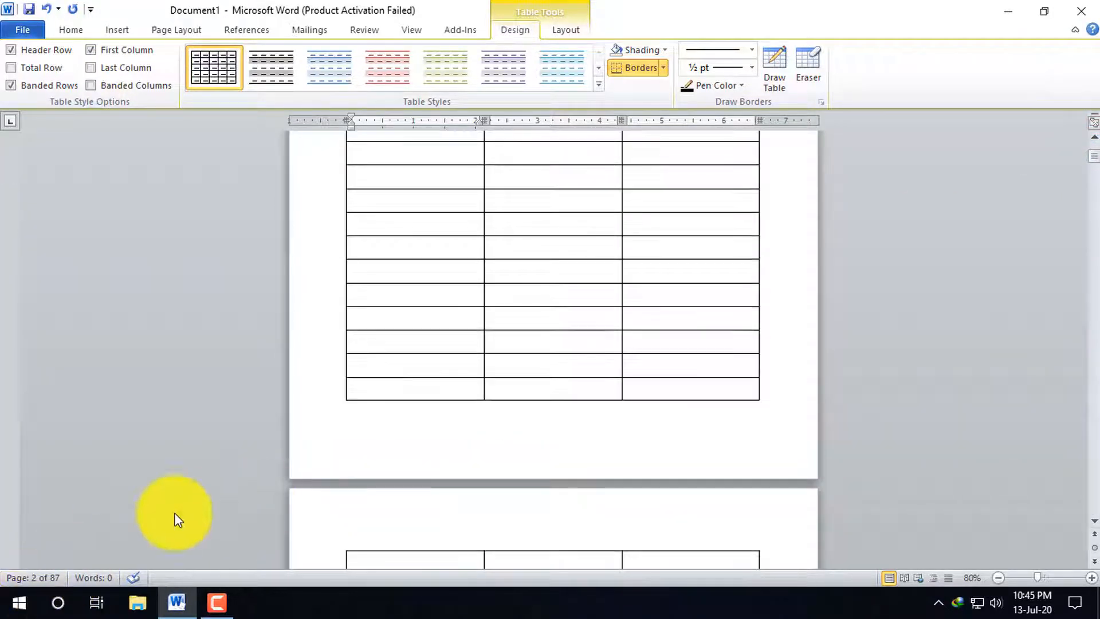
key(ctrl+z)
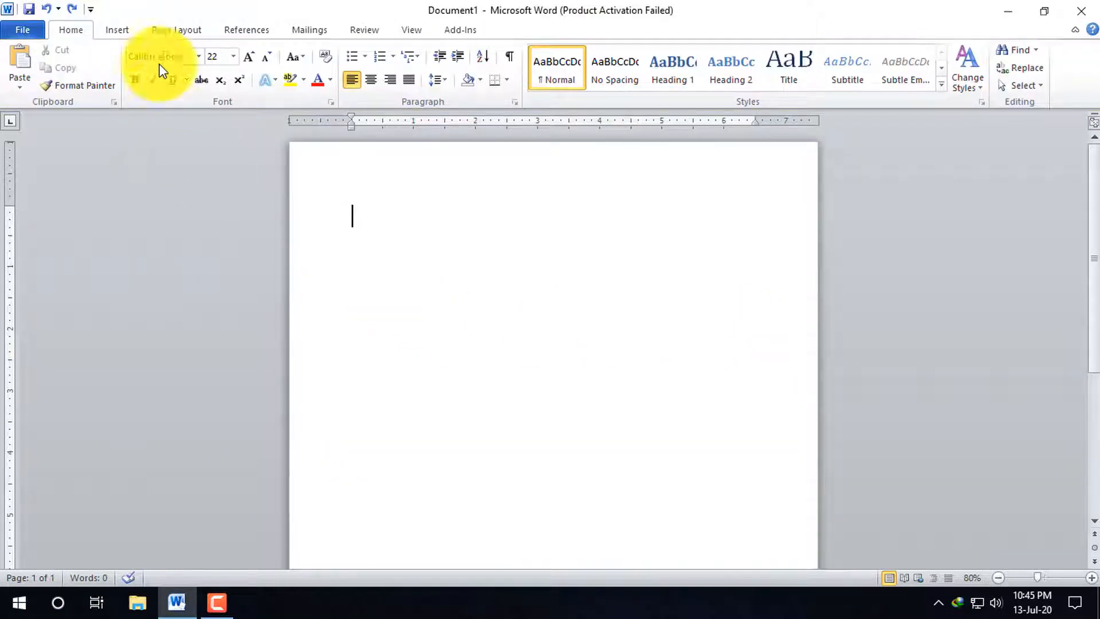
Insert a table by specifying 5 columns and enough rows to span 9 pages, and undo the insertion
click(115, 32)
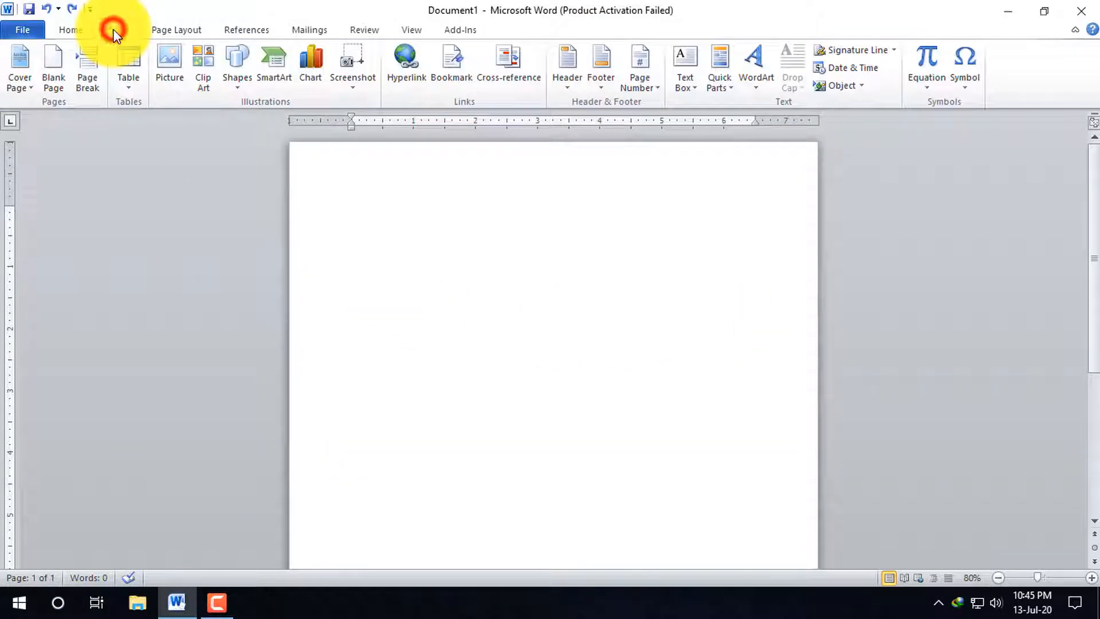
click(133, 86)
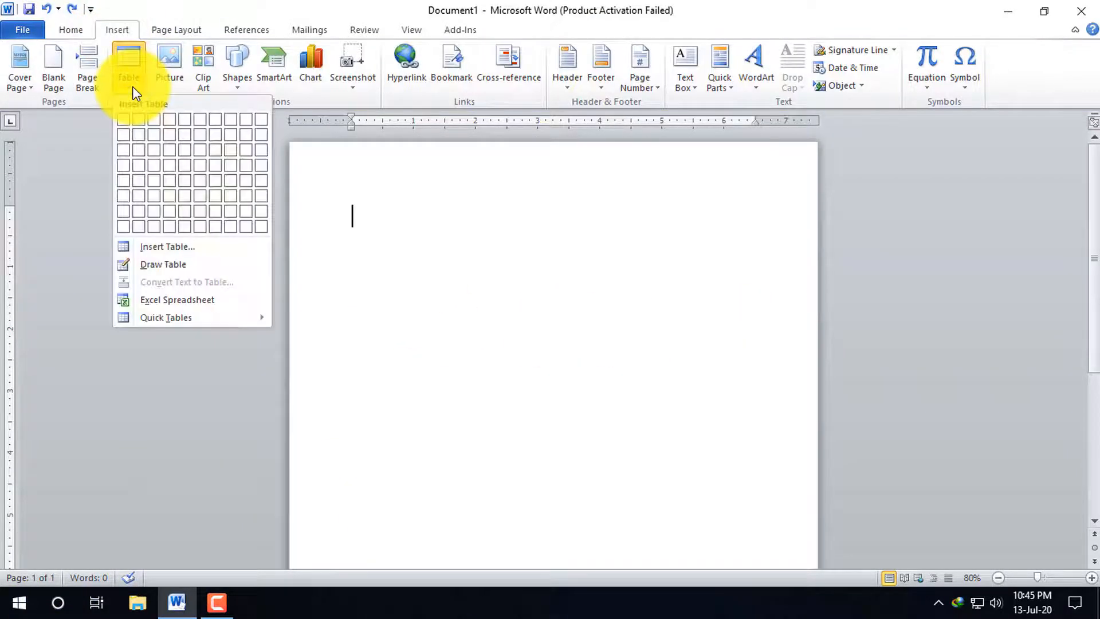
click(190, 247)
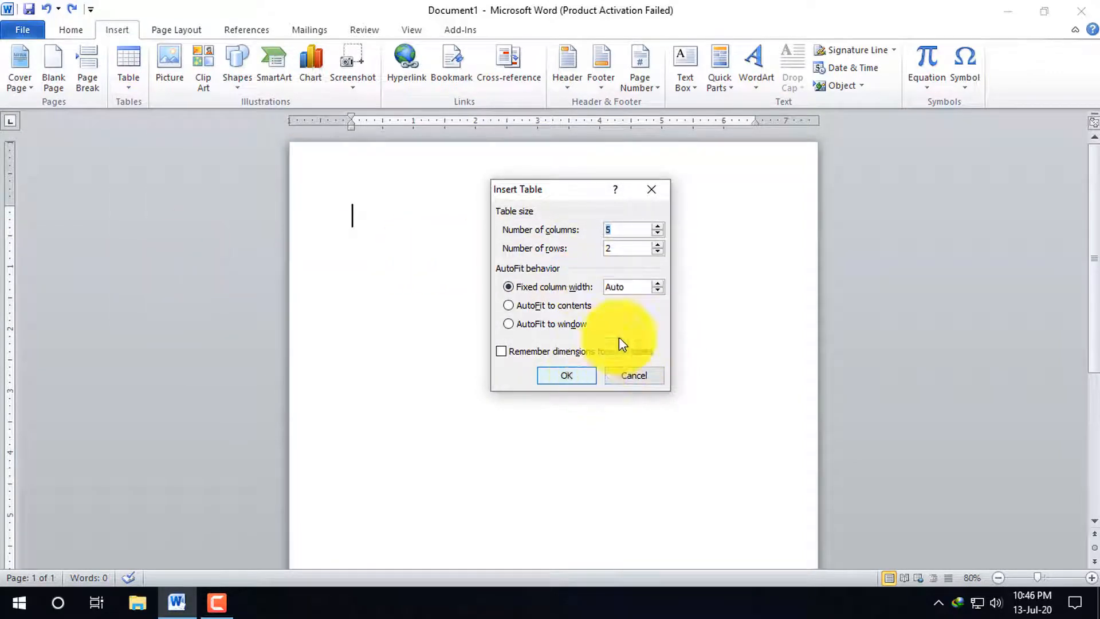
click(625, 253)
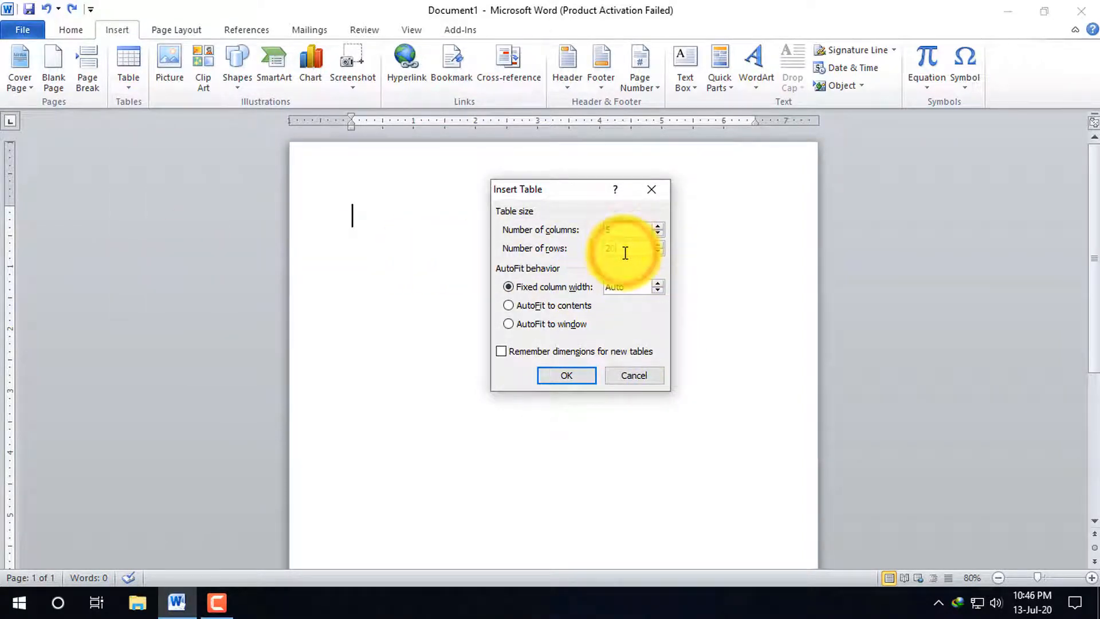
key(Return)
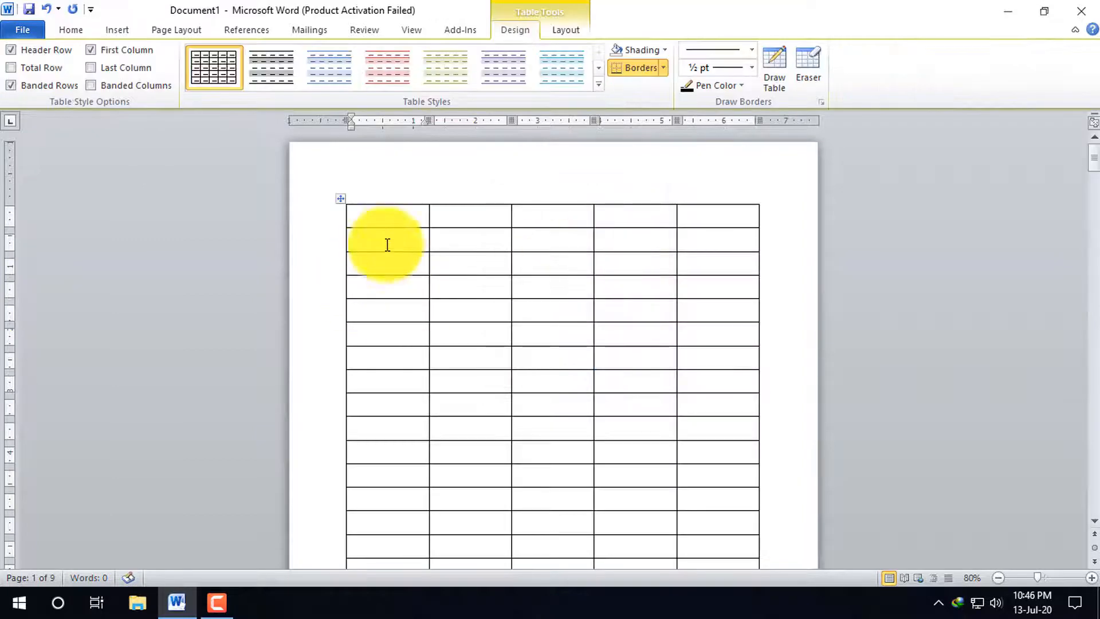
key(ctrl+z)
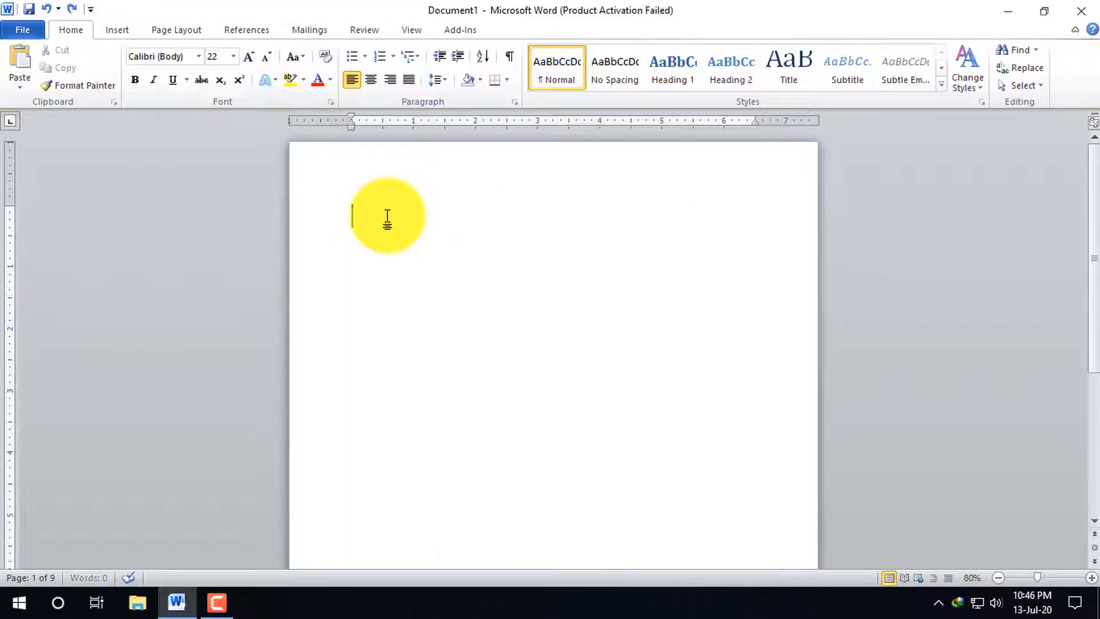
Insert a table of 4 columns and 3 rows using the size grid
click(117, 30)
click(138, 89)
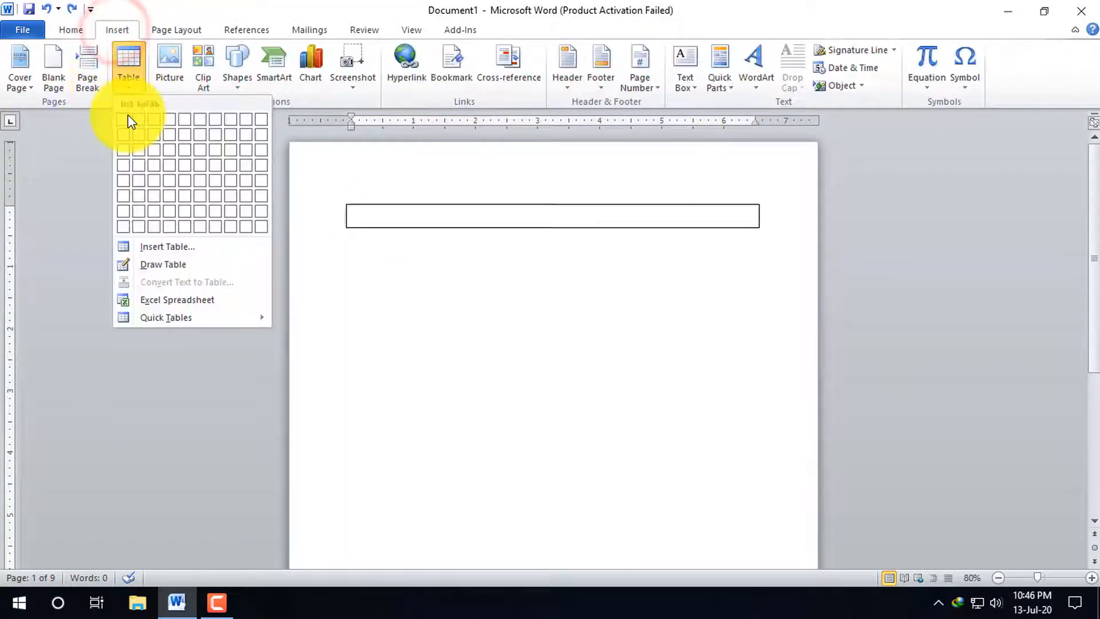
click(172, 154)
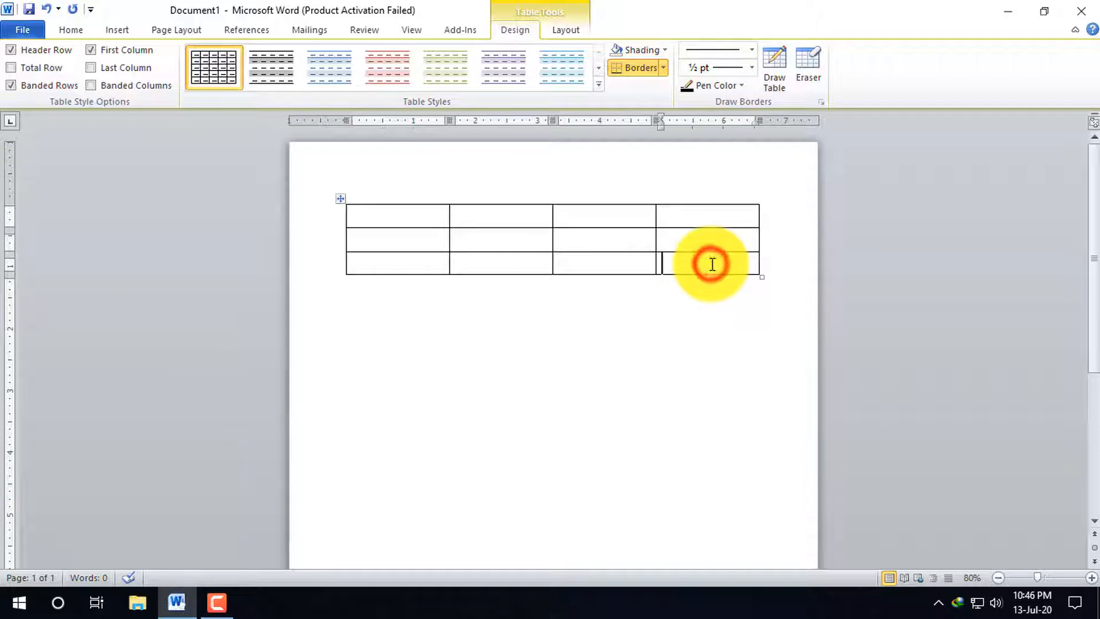
Enter a, b and c in the three cells of the table's first column
click(420, 217)
text(a)
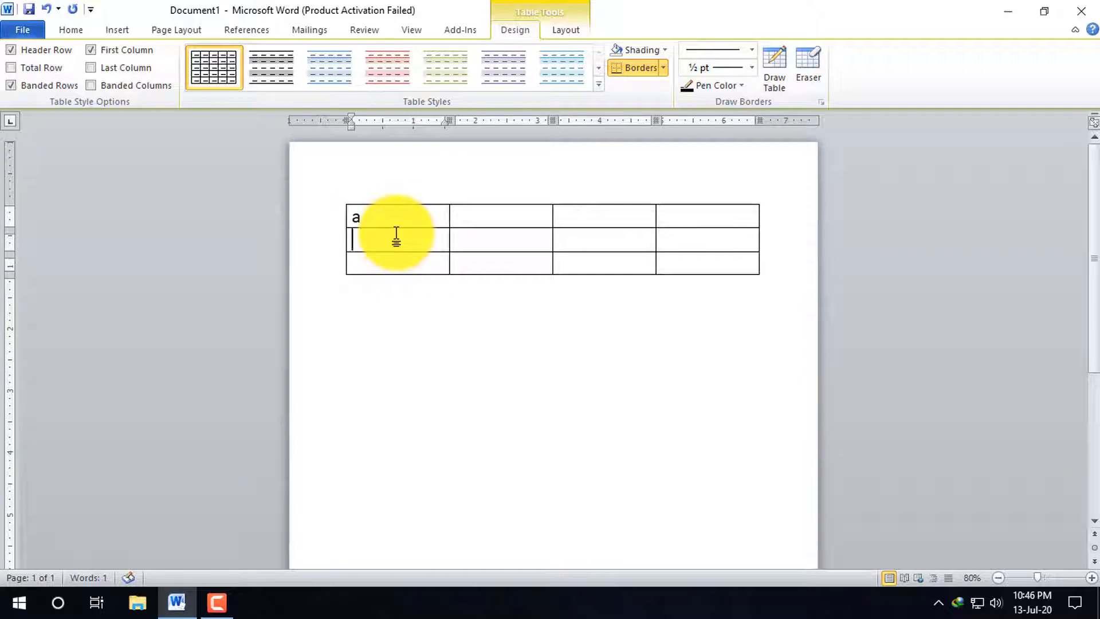
text( b c)
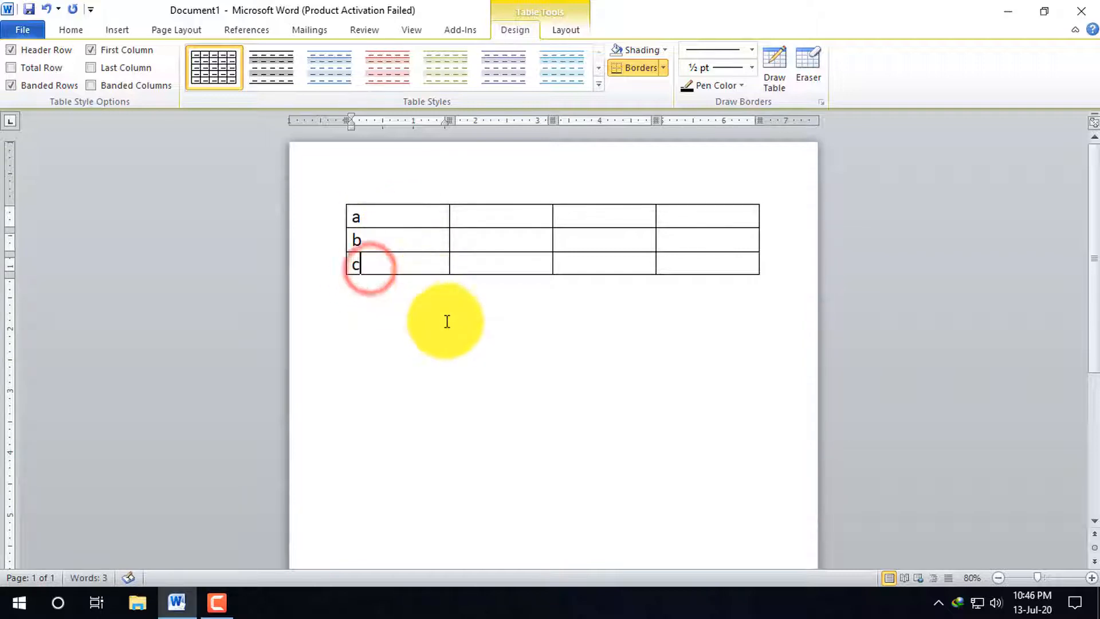
Insert an empty row below the row containing c
click(416, 265)
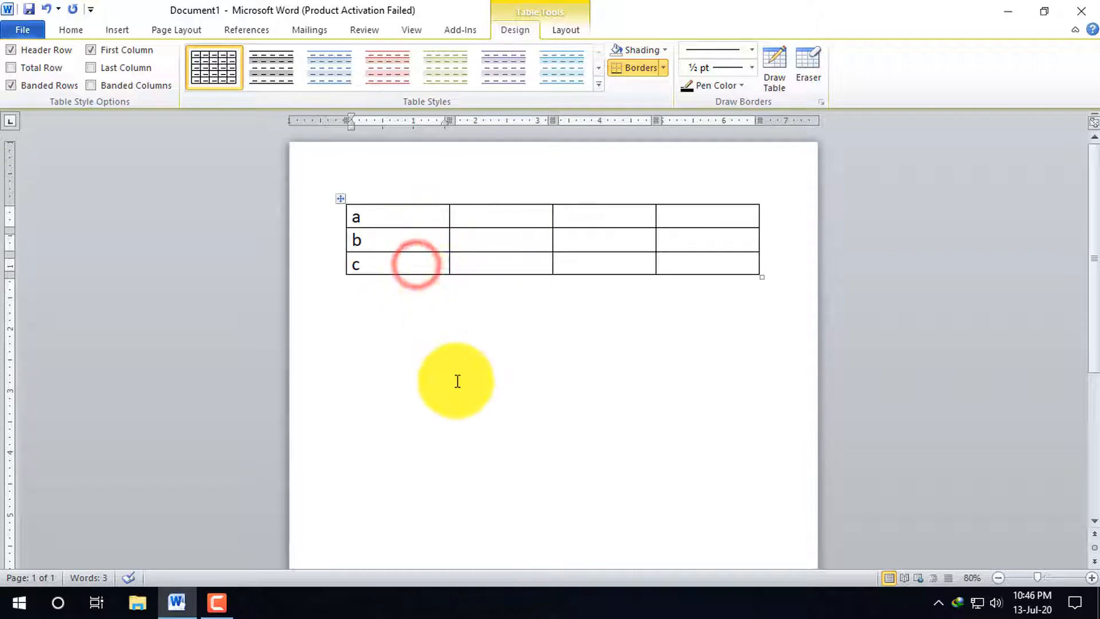
right_click(412, 265)
click(475, 290)
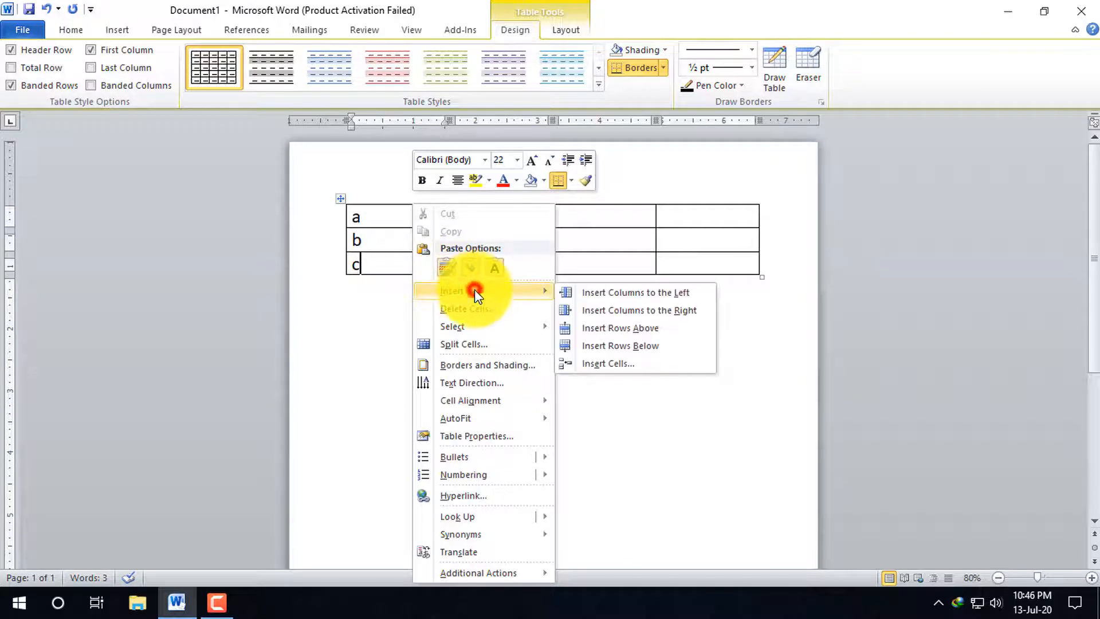
click(646, 347)
Insert another empty row below the table's last row, and undo that insertion
right_click(410, 294)
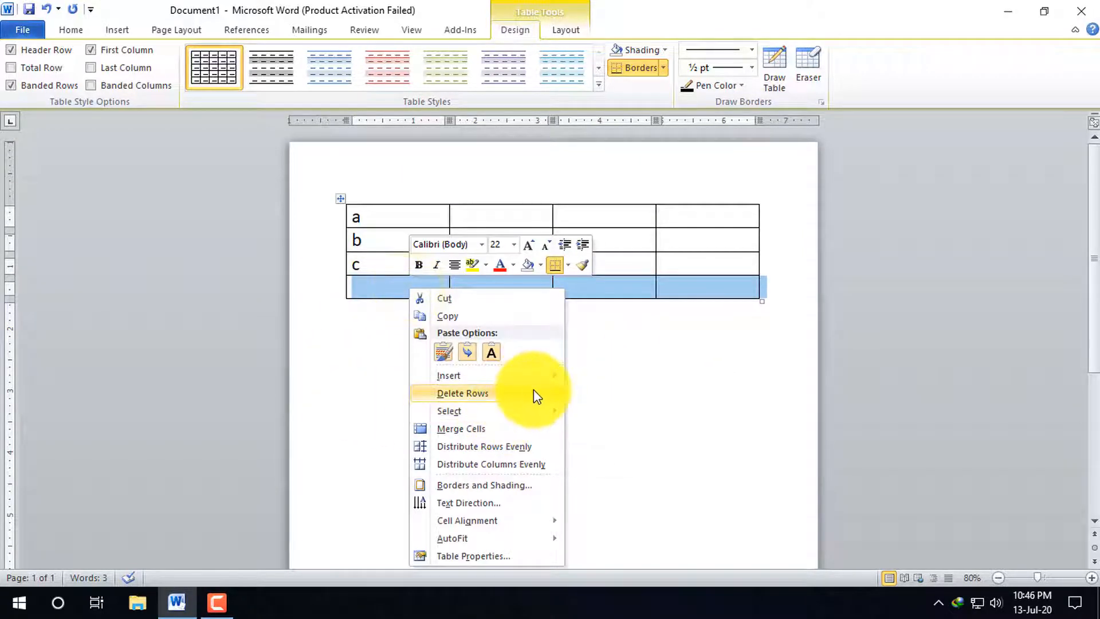
mouse_move(506, 375)
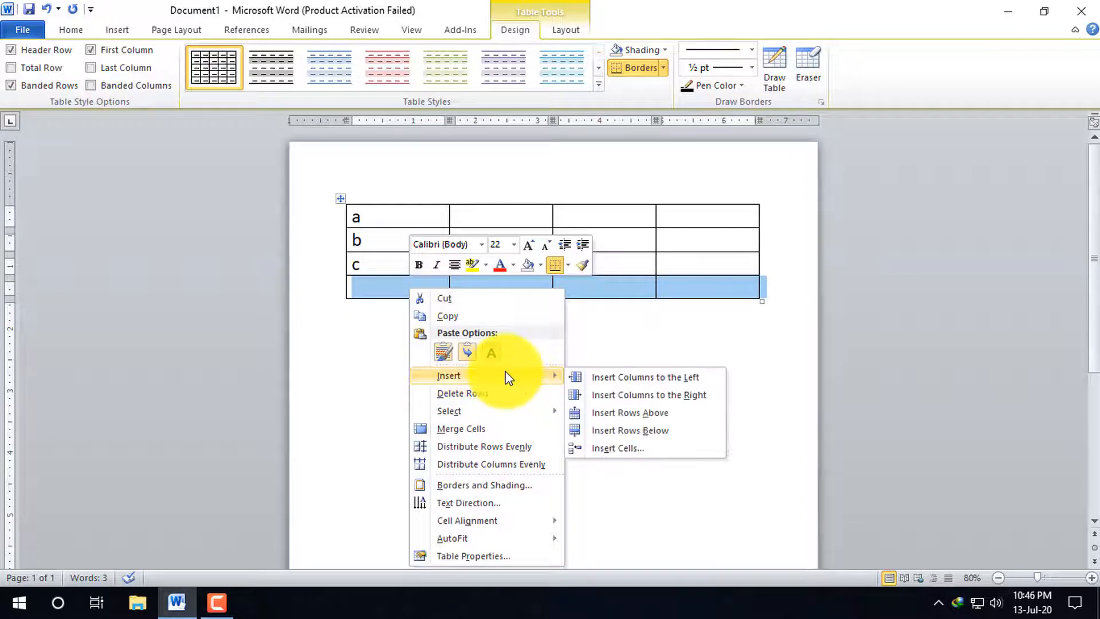
click(634, 432)
right_click(407, 313)
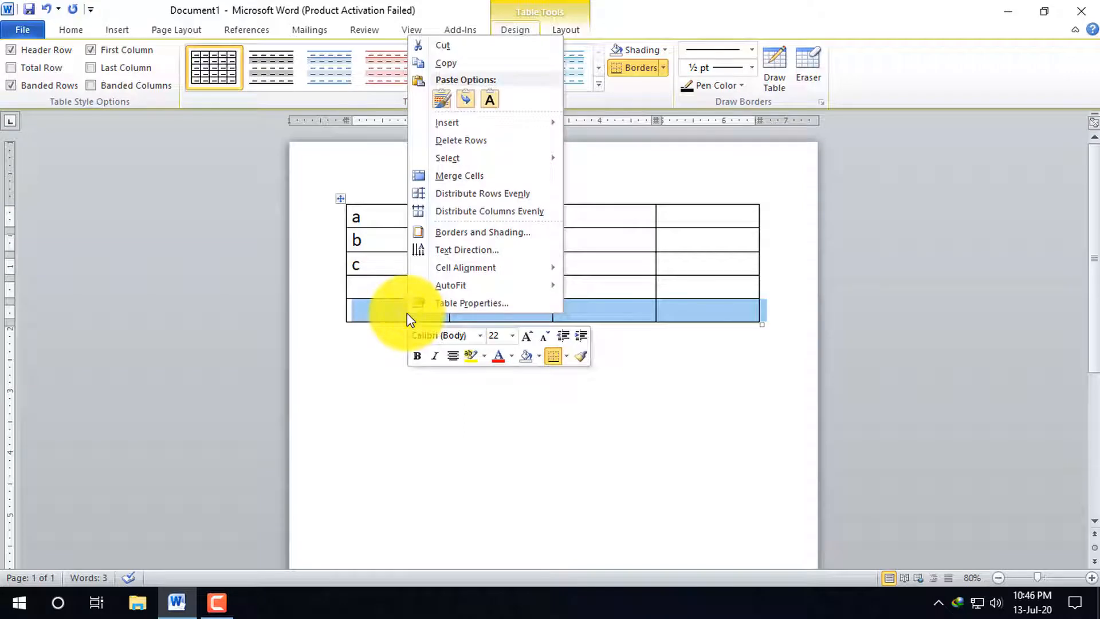
click(368, 368)
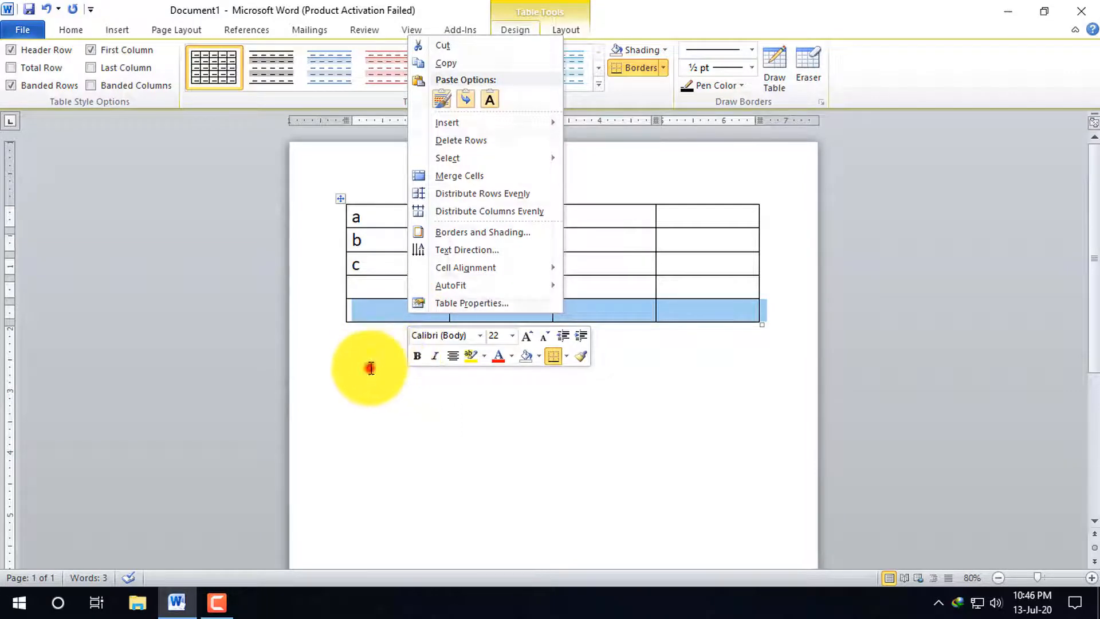
key(ctrl+z)
right_click(408, 293)
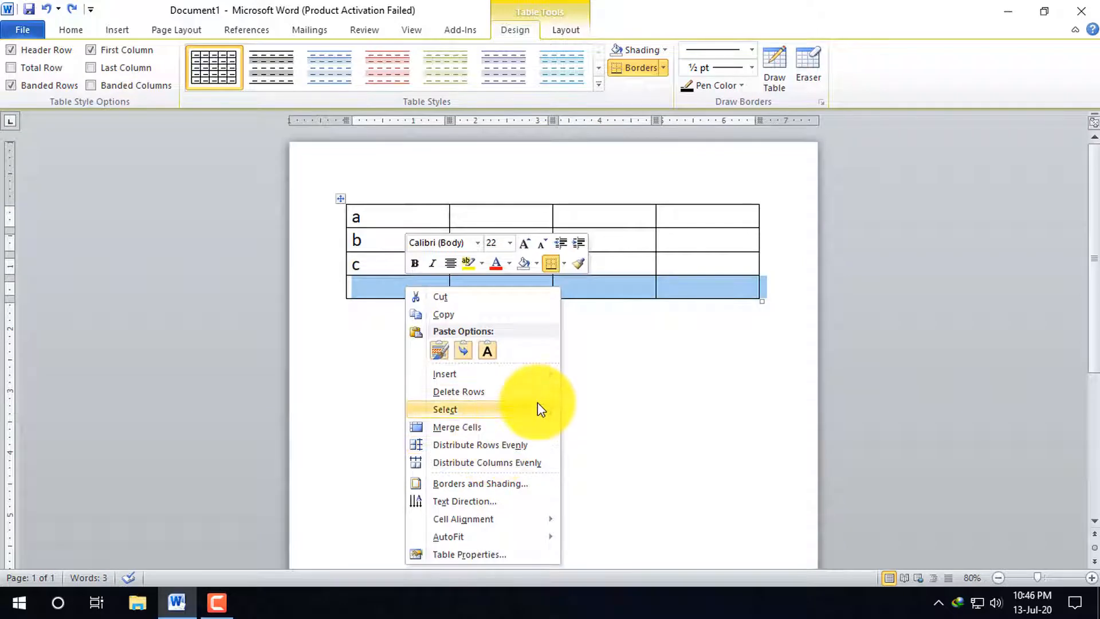
click(532, 375)
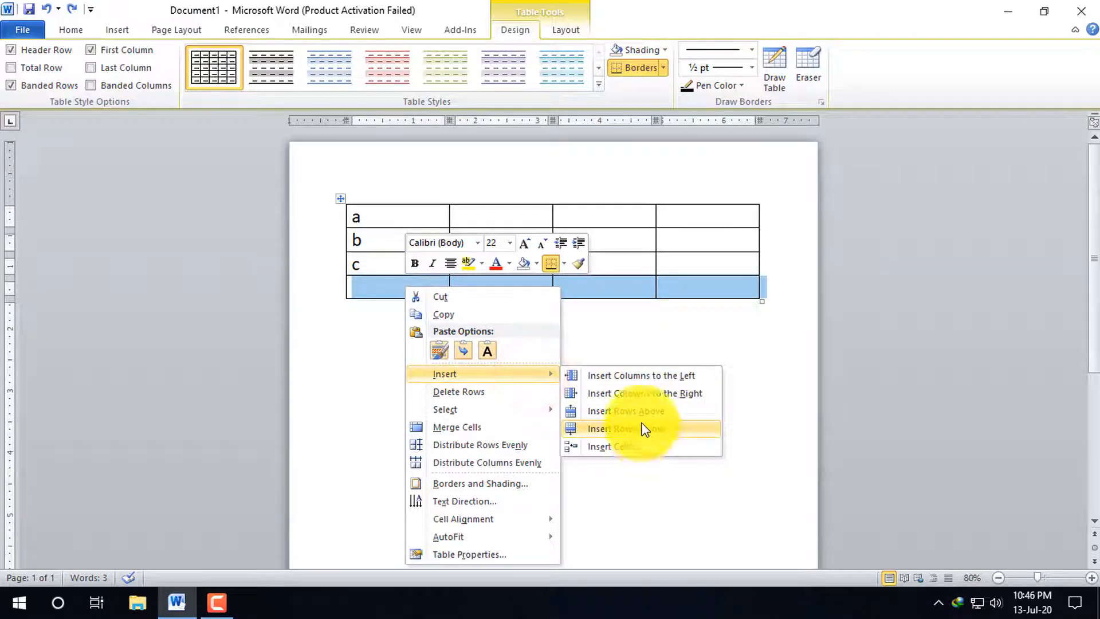
Insert an empty row above the row containing c
click(363, 258)
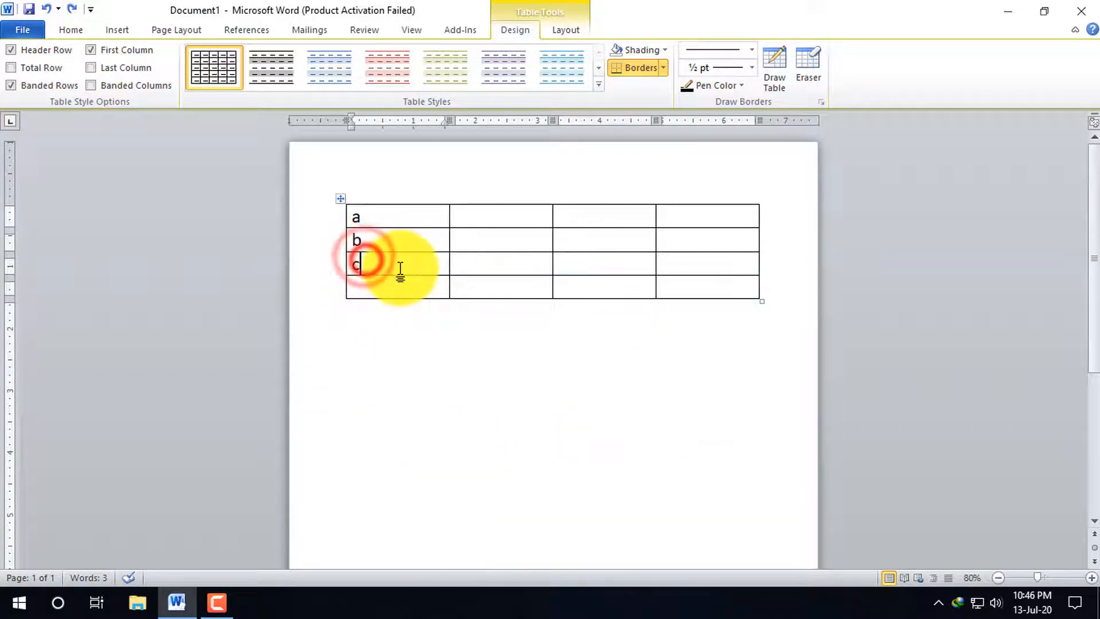
right_click(394, 265)
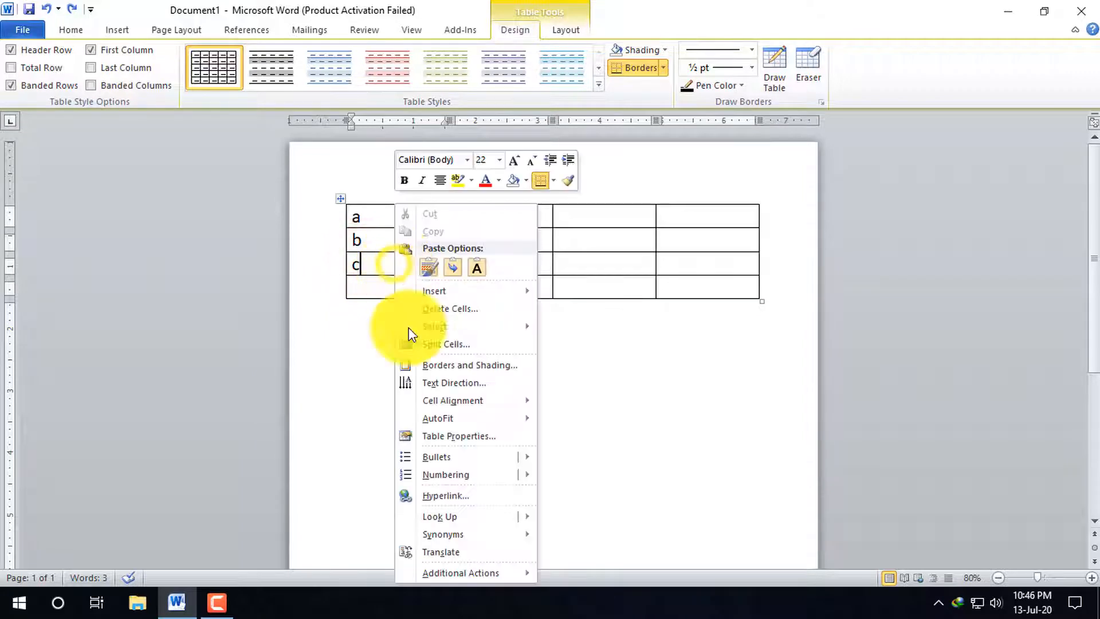
click(470, 281)
click(514, 291)
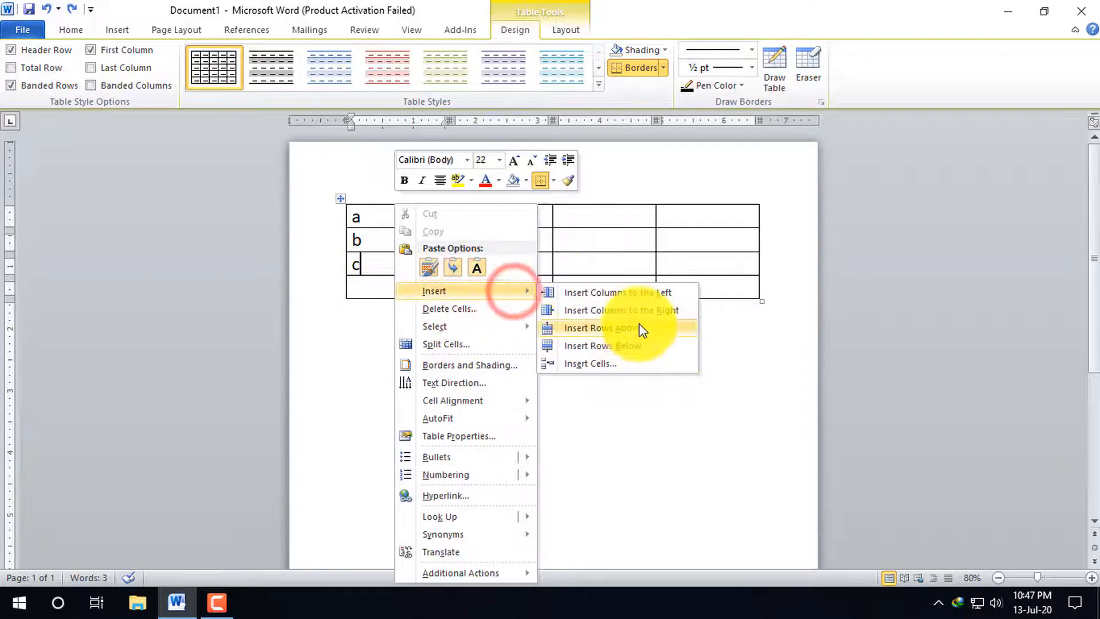
click(635, 328)
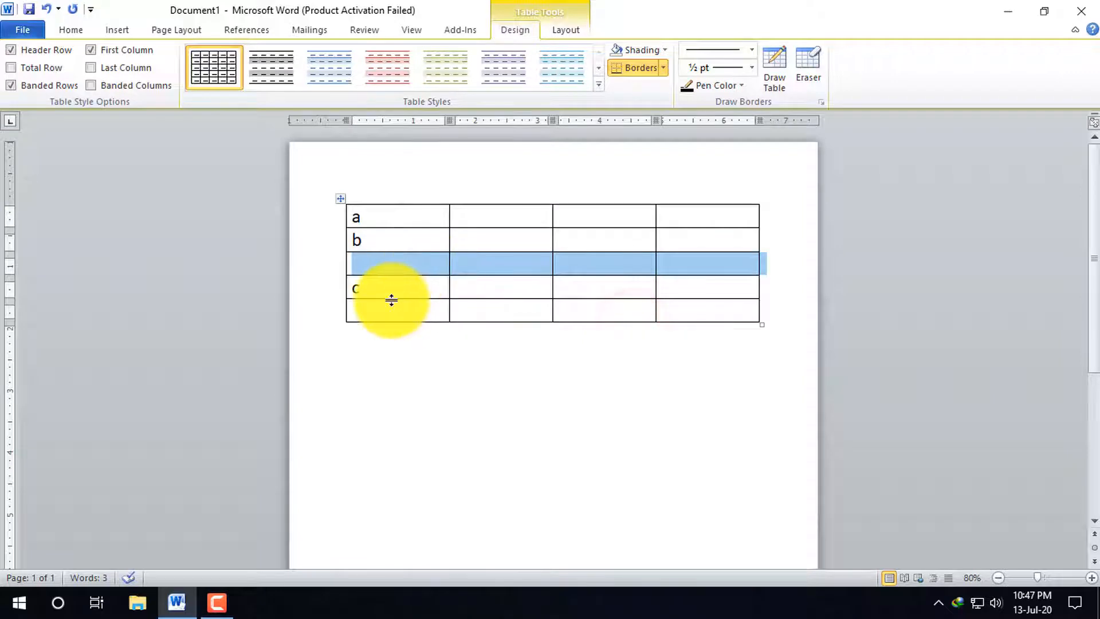
click(393, 295)
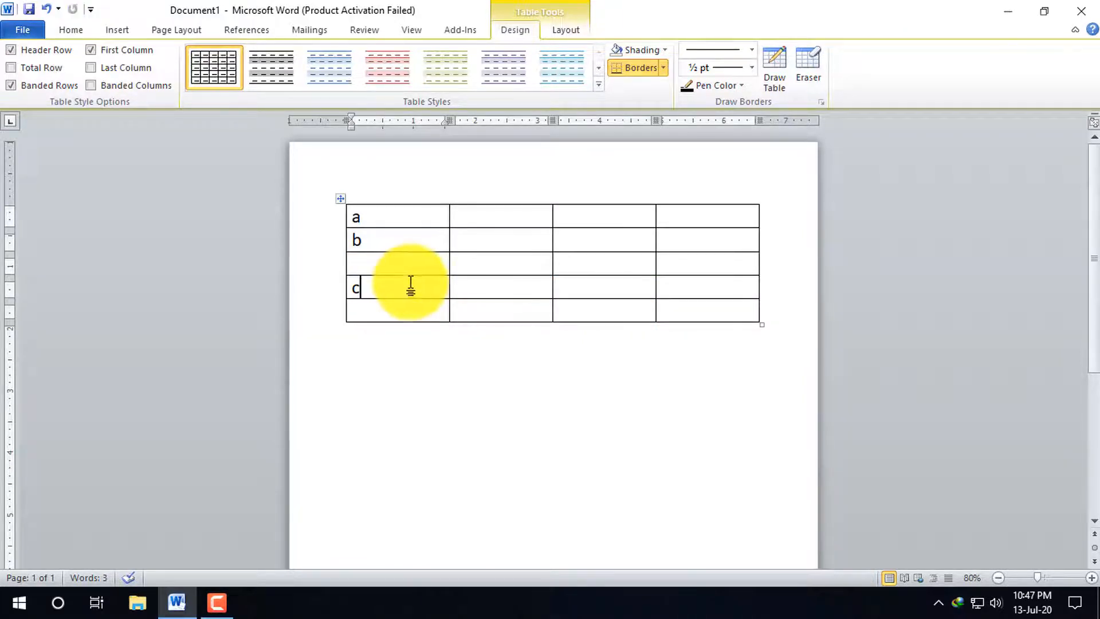
right_click(409, 285)
mouse_move(438, 292)
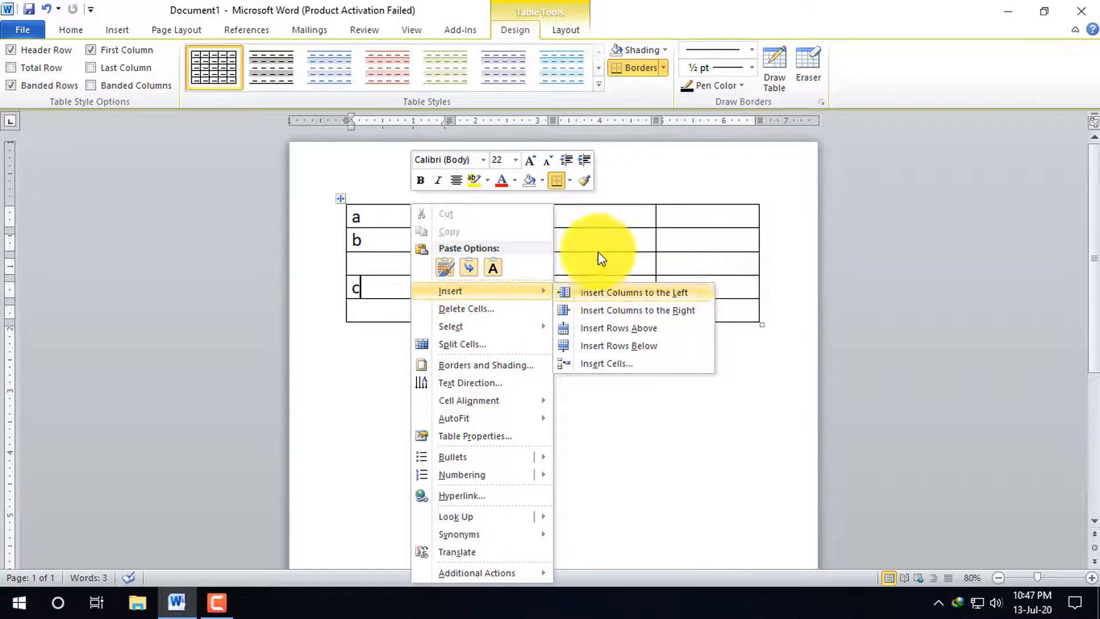
click(619, 201)
Insert an empty row above the row containing a
click(387, 215)
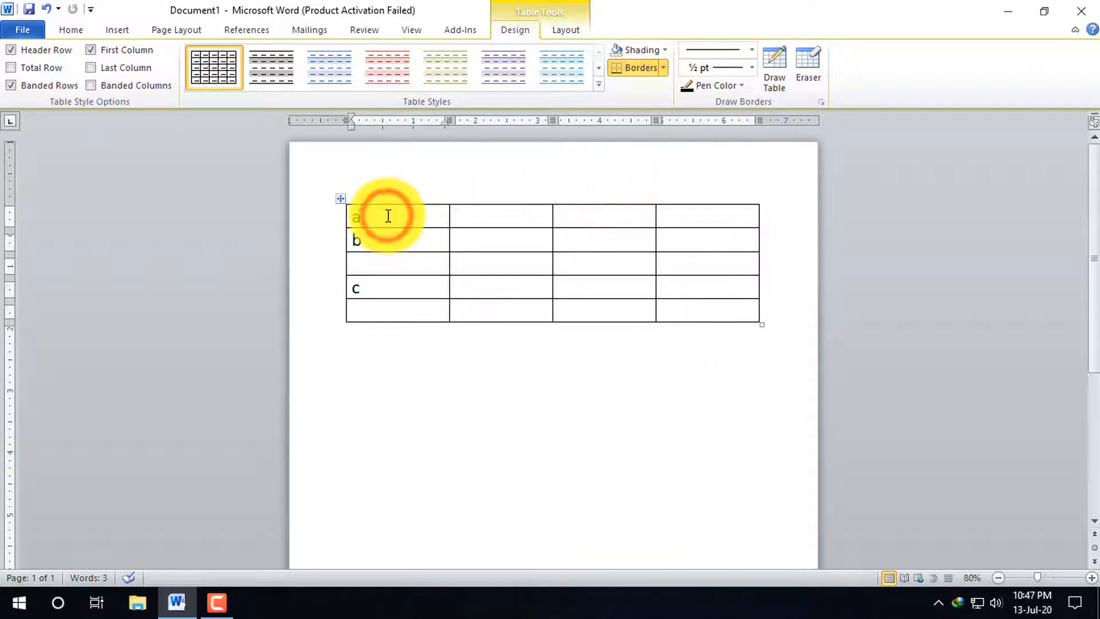
right_click(398, 207)
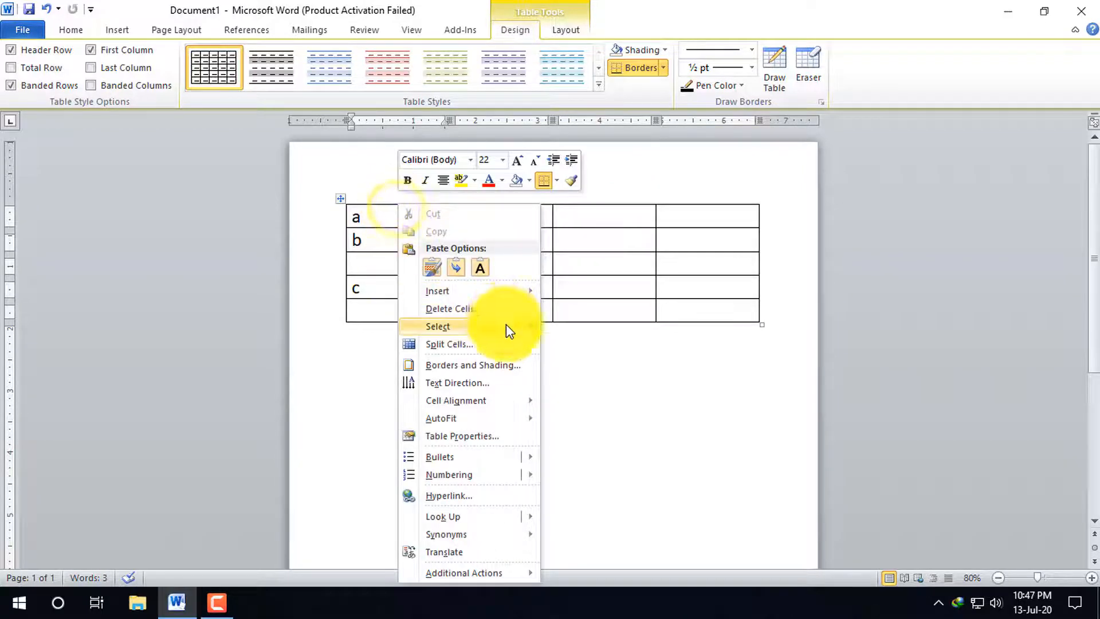
click(481, 290)
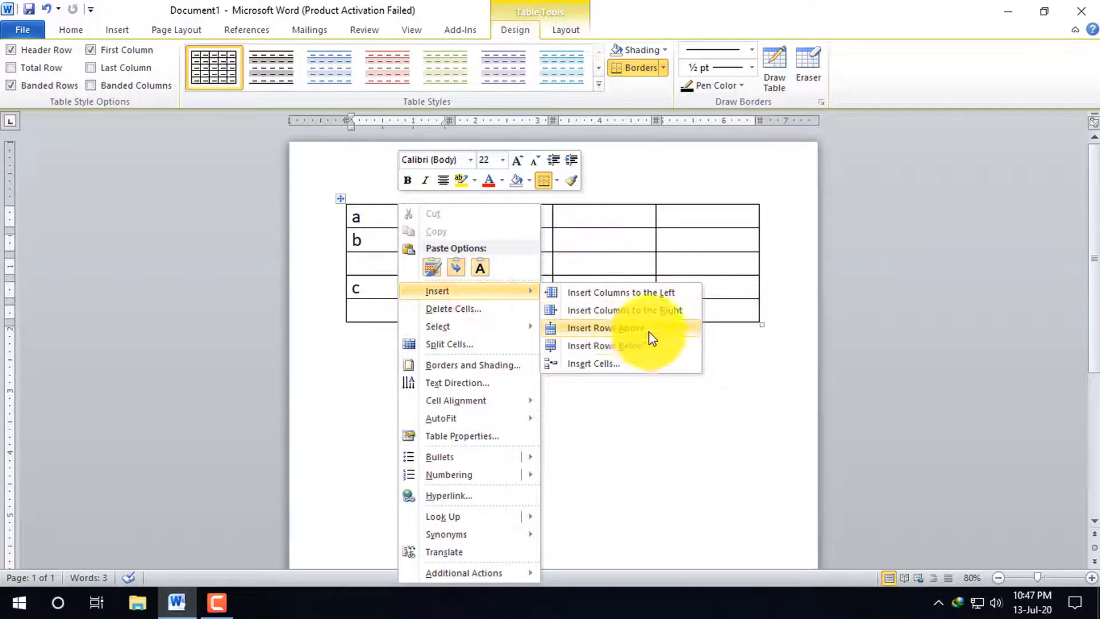
click(634, 330)
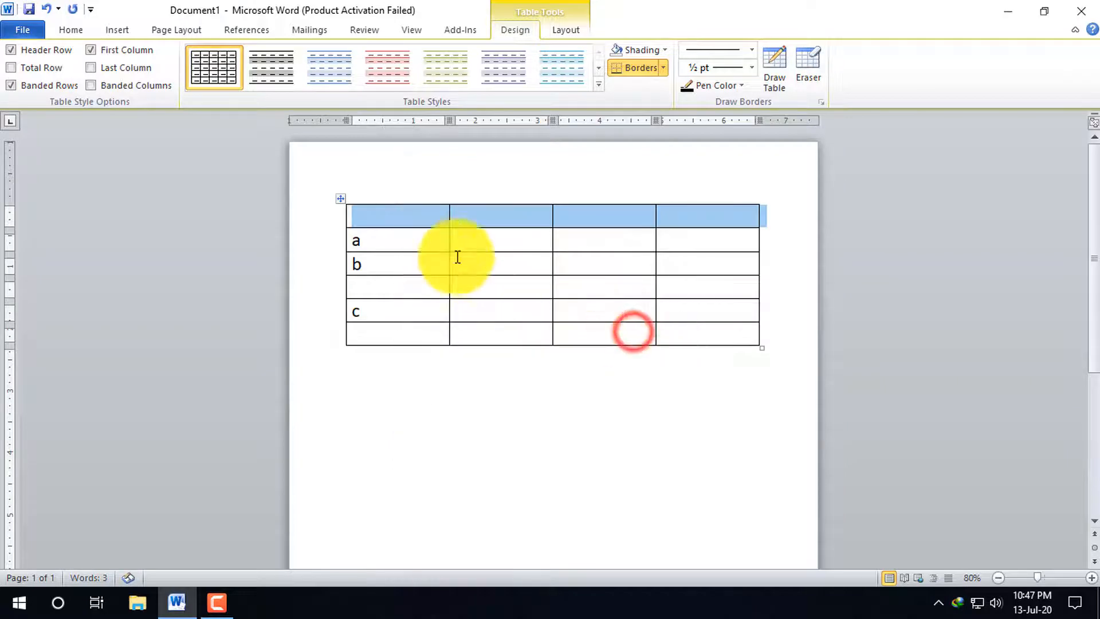
Enter h in each of the first three cells of the table's top row
click(386, 213)
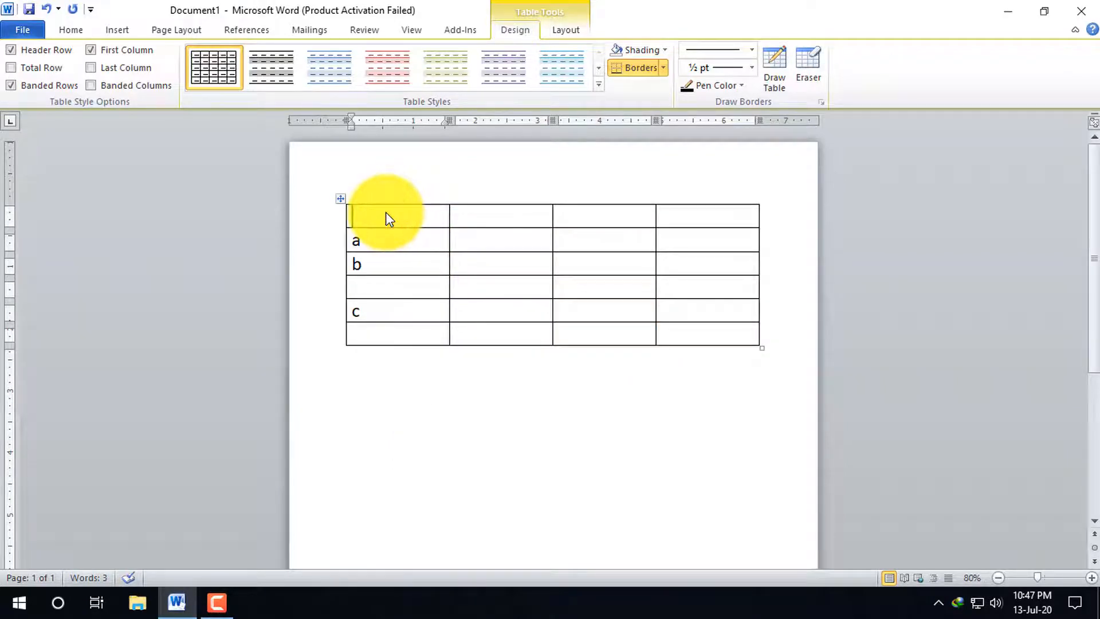
text(h)
click(484, 216)
text(h)
click(629, 214)
text(h)
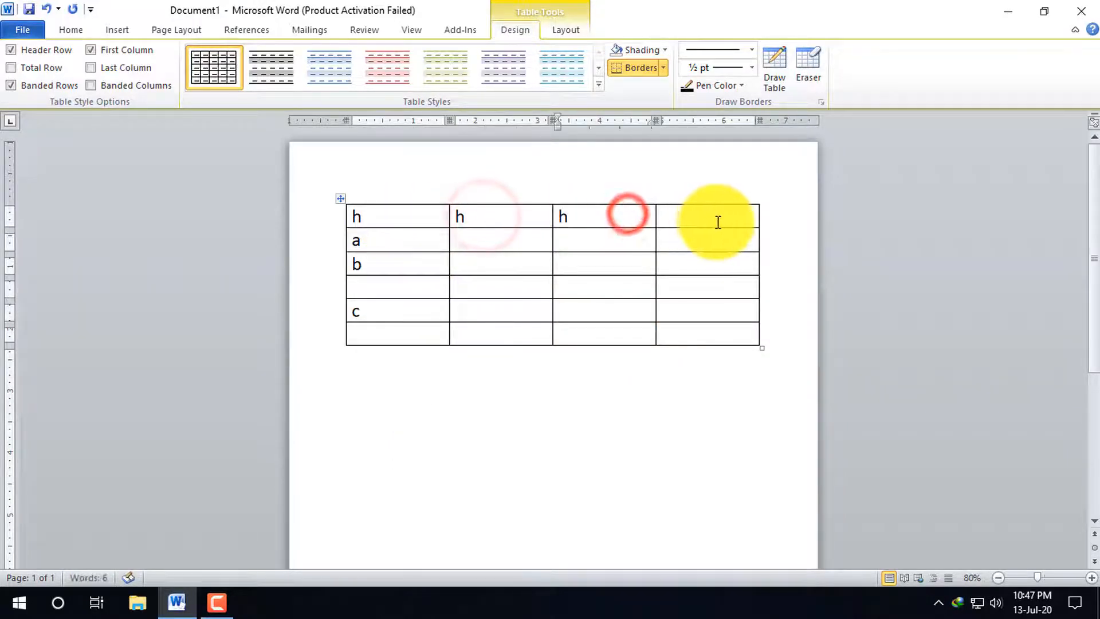
click(717, 221)
Replace the top row's second and third cell entries with i and j, and enter k in the fourth cell
click(485, 224)
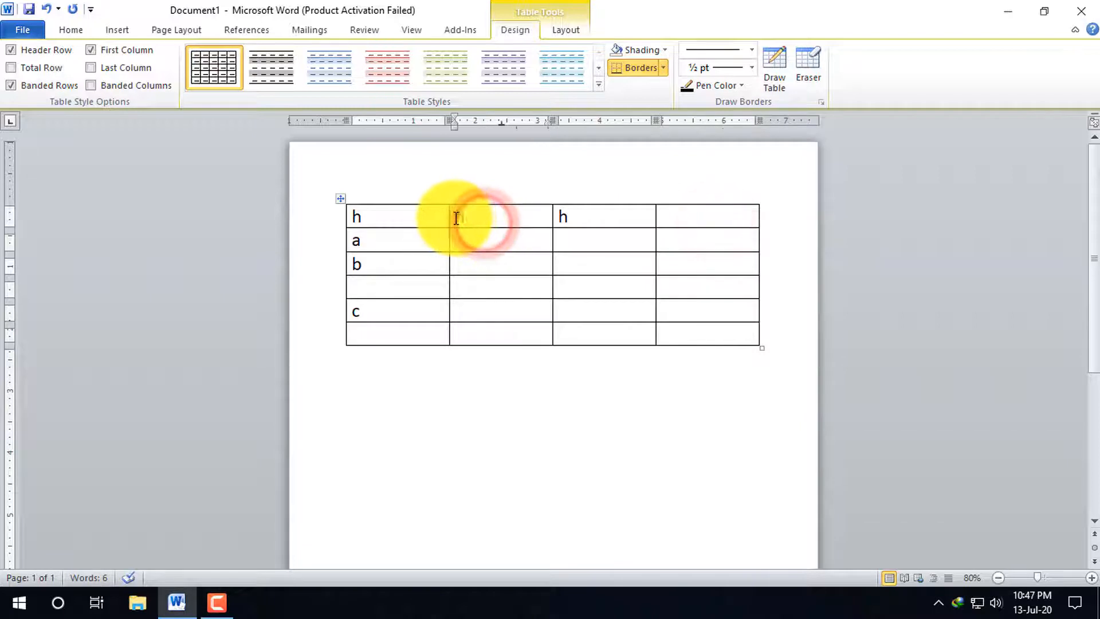
double_click(452, 217)
click(469, 218)
key(BackSpace)
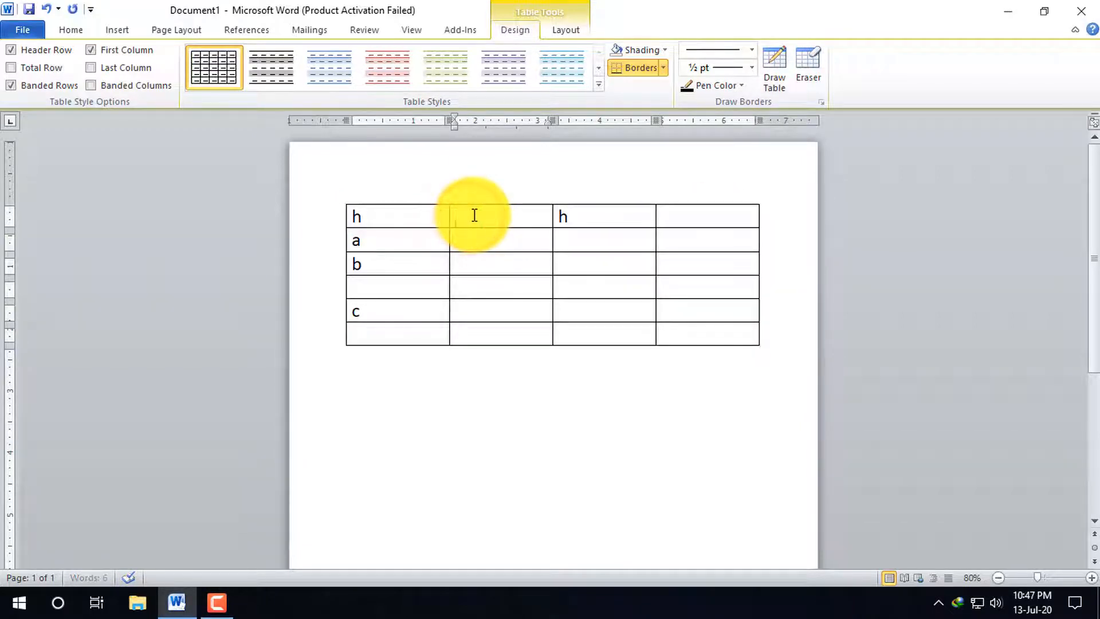
text(i)
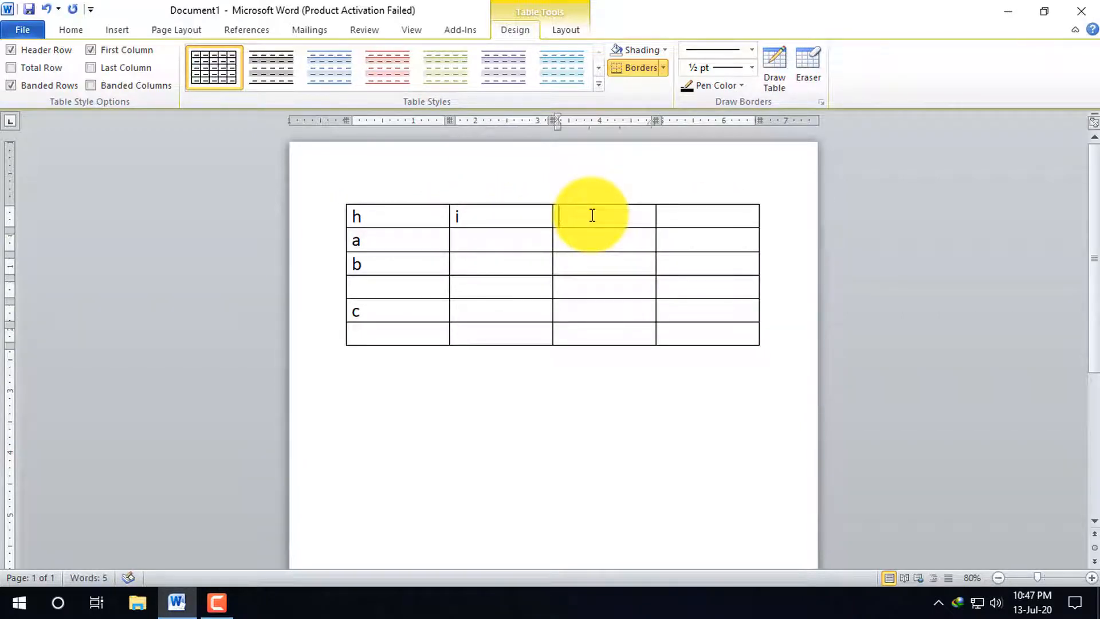
text(j)
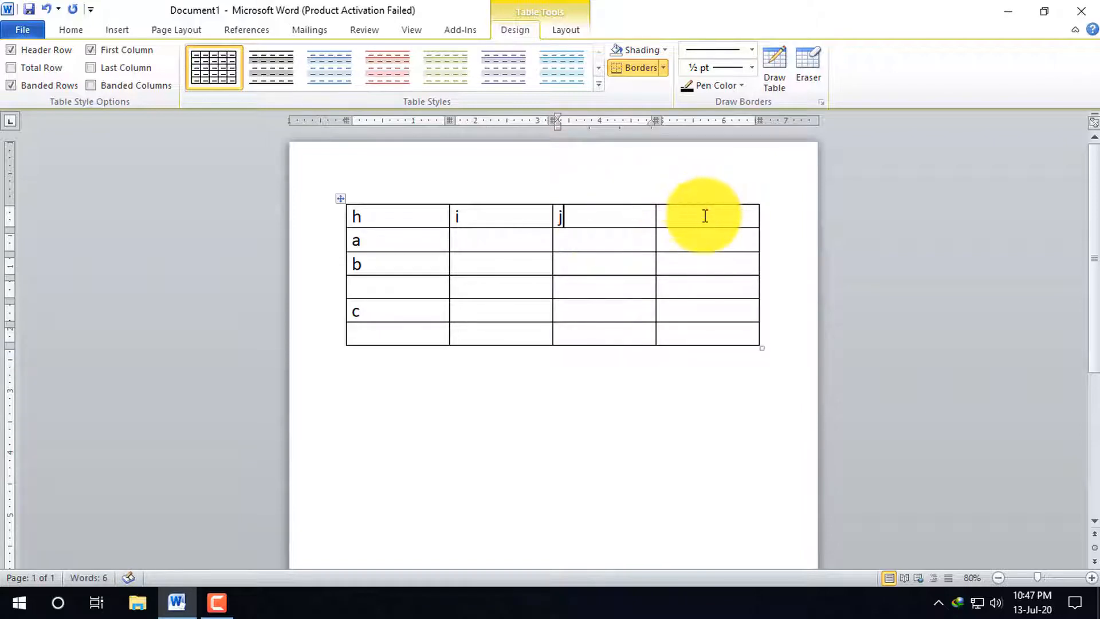
click(705, 216)
text(k)
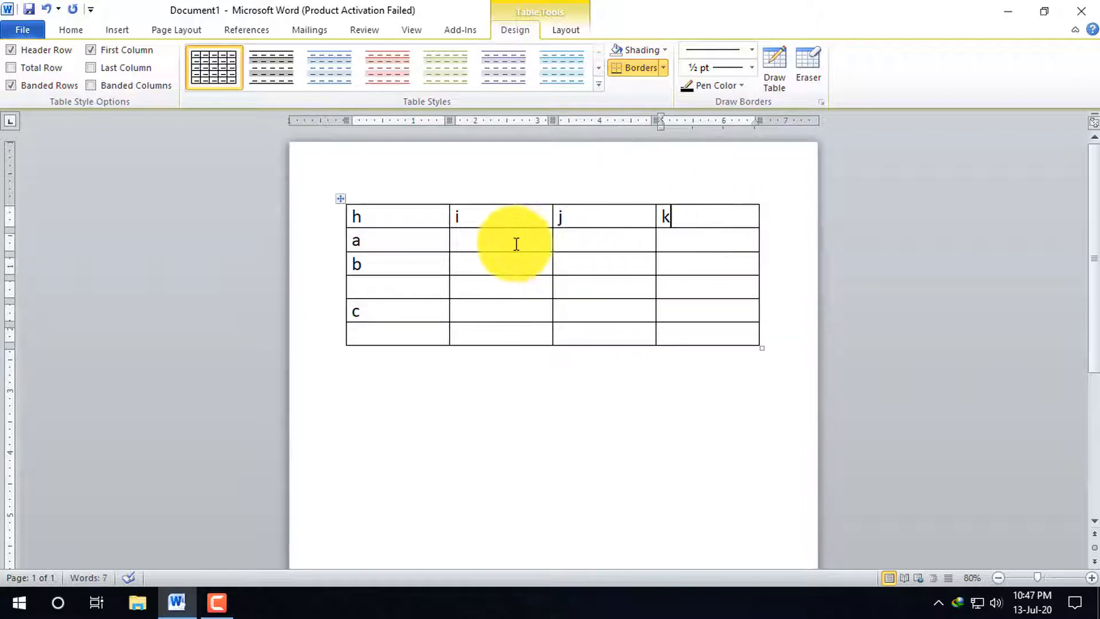
click(722, 238)
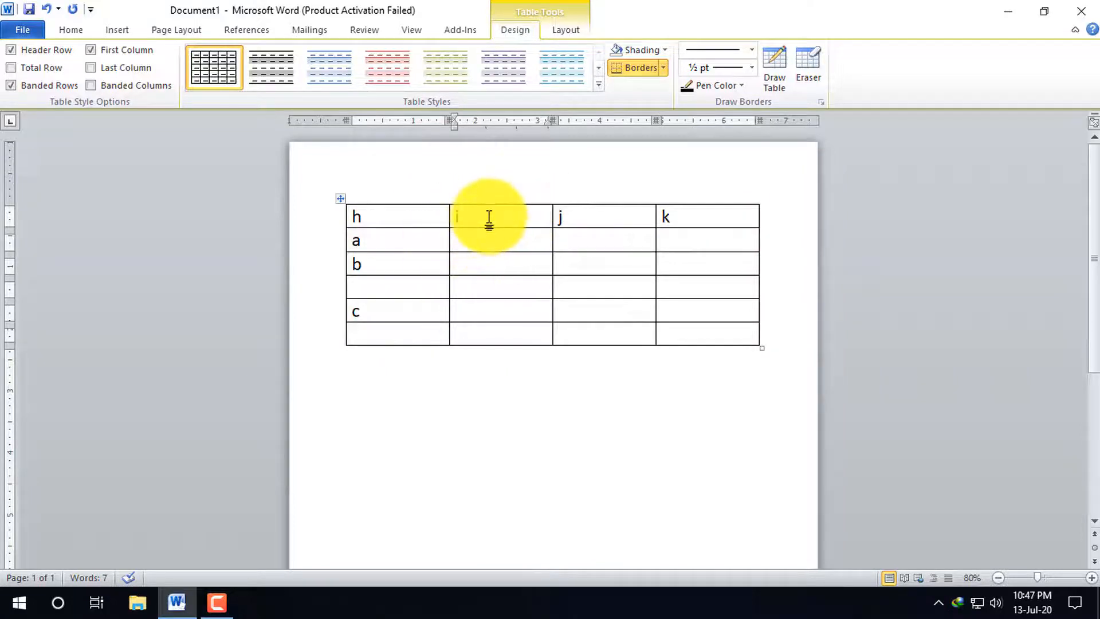
Insert an empty column to the right of the column headed i
right_click(489, 218)
mouse_move(570, 292)
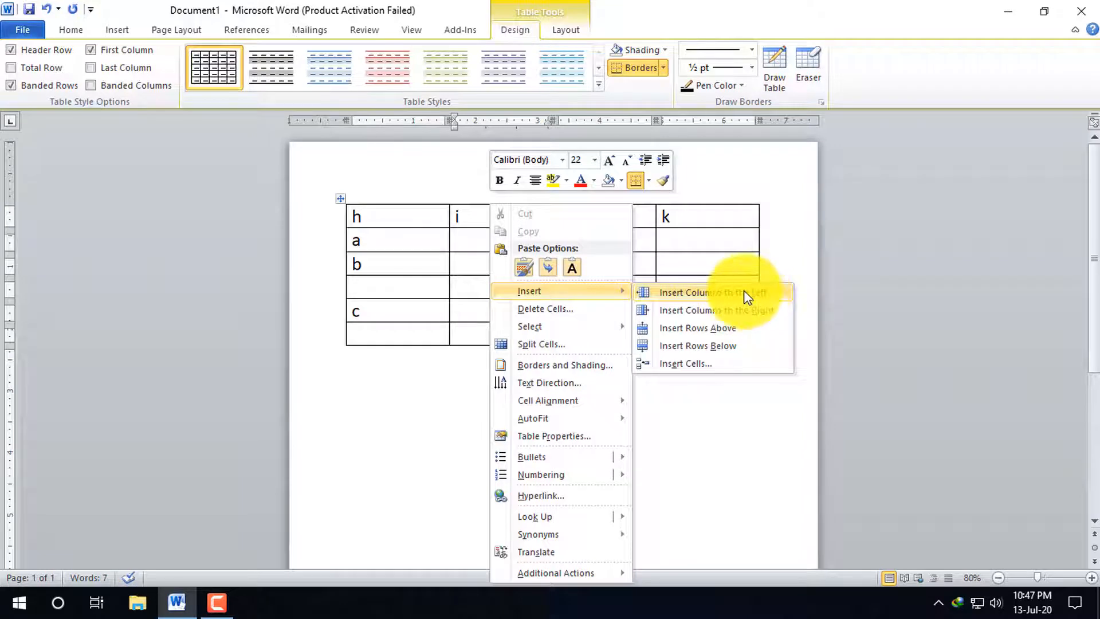
click(743, 309)
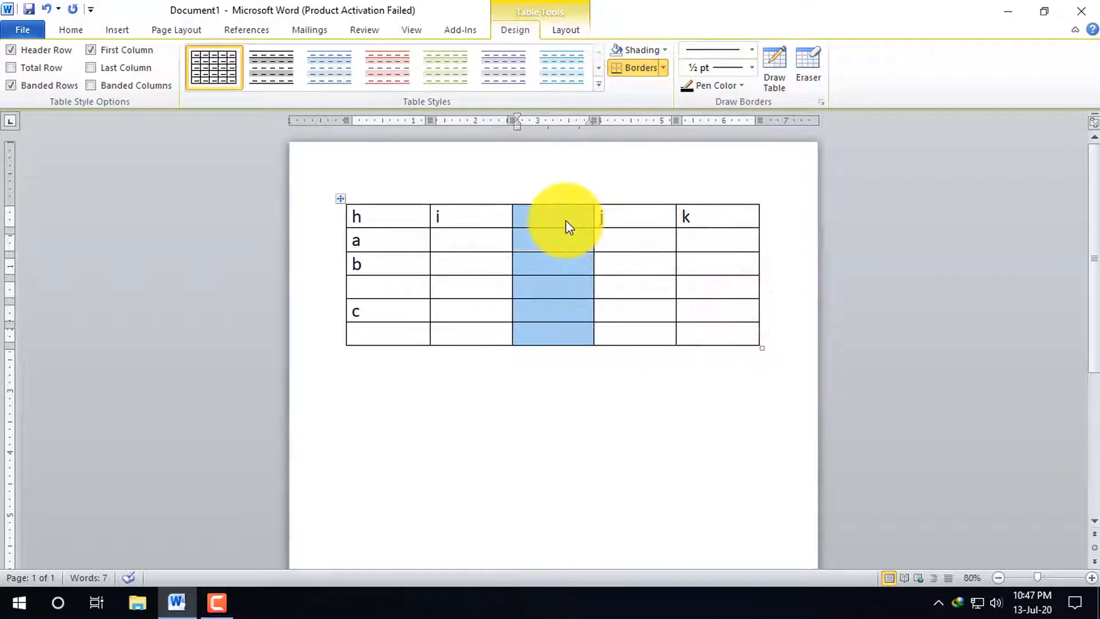
Insert an empty column to the left of the column headed i
right_click(480, 219)
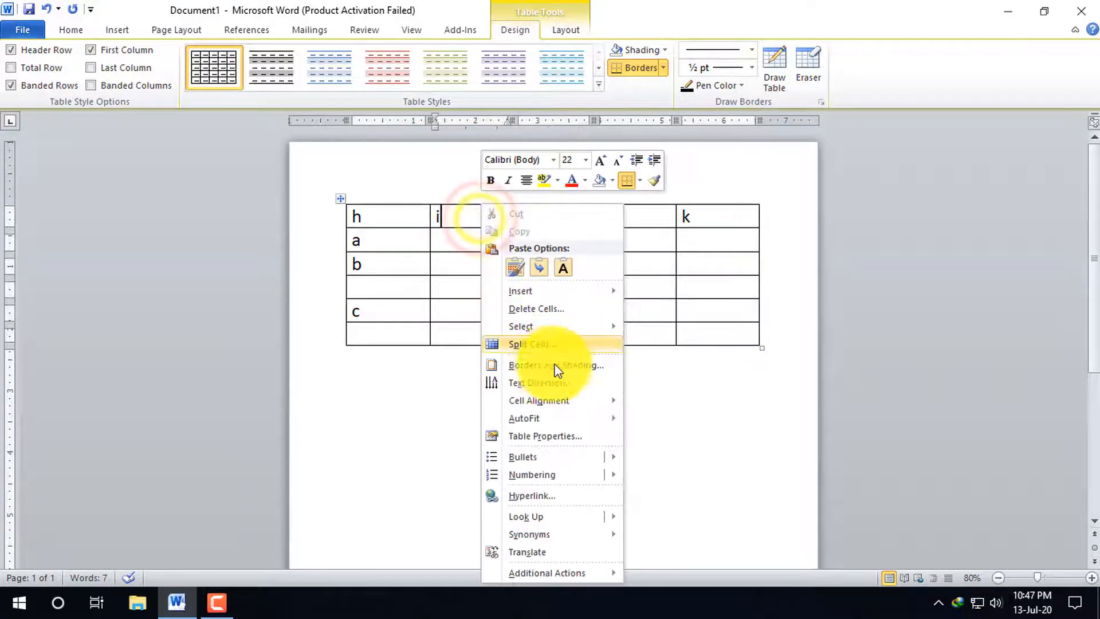
click(600, 291)
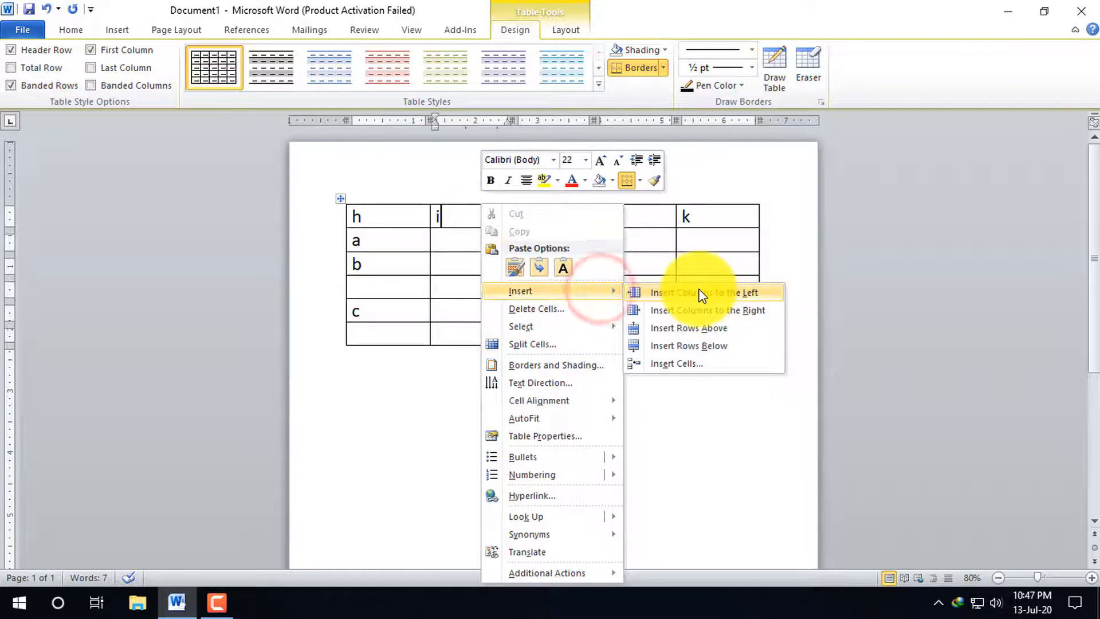
click(701, 293)
click(522, 218)
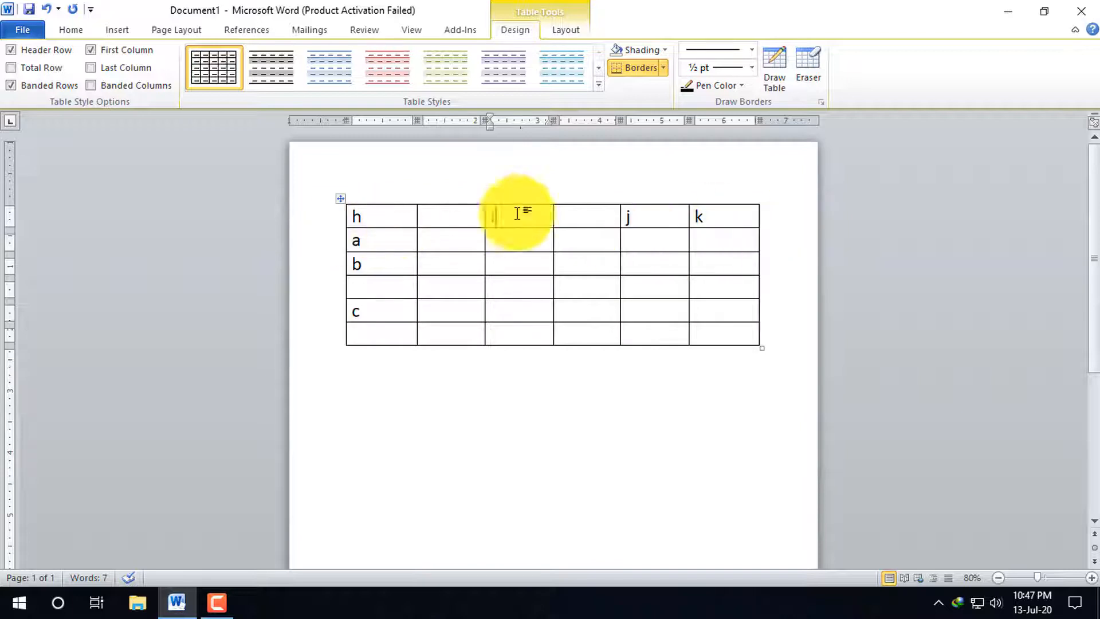
Select the whole table and delete it, and undo the deletion
right_click(442, 214)
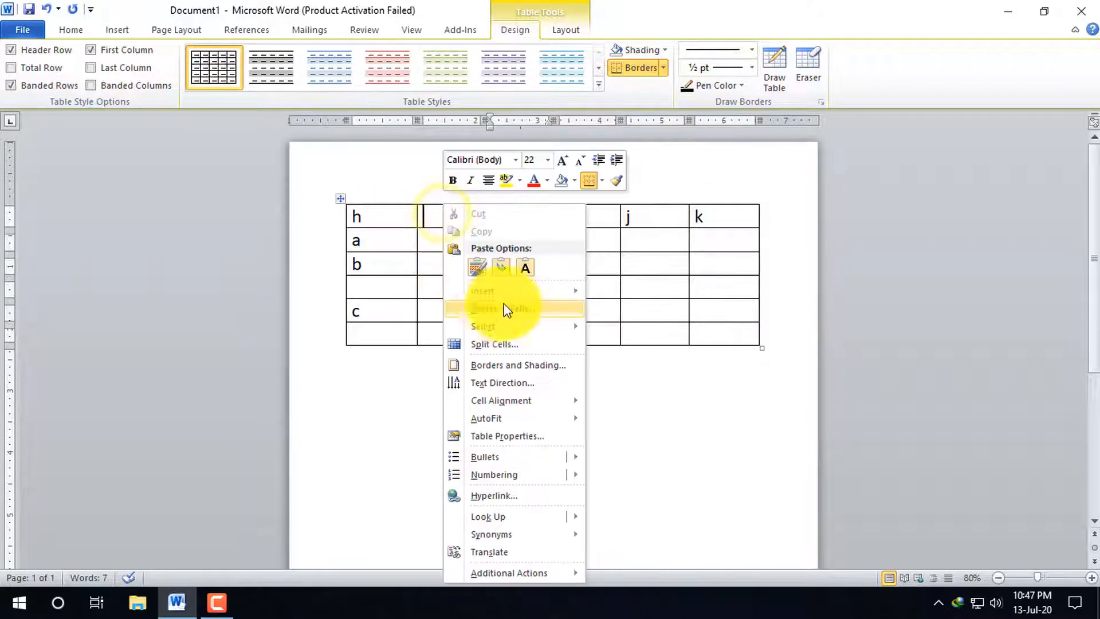
mouse_move(530, 296)
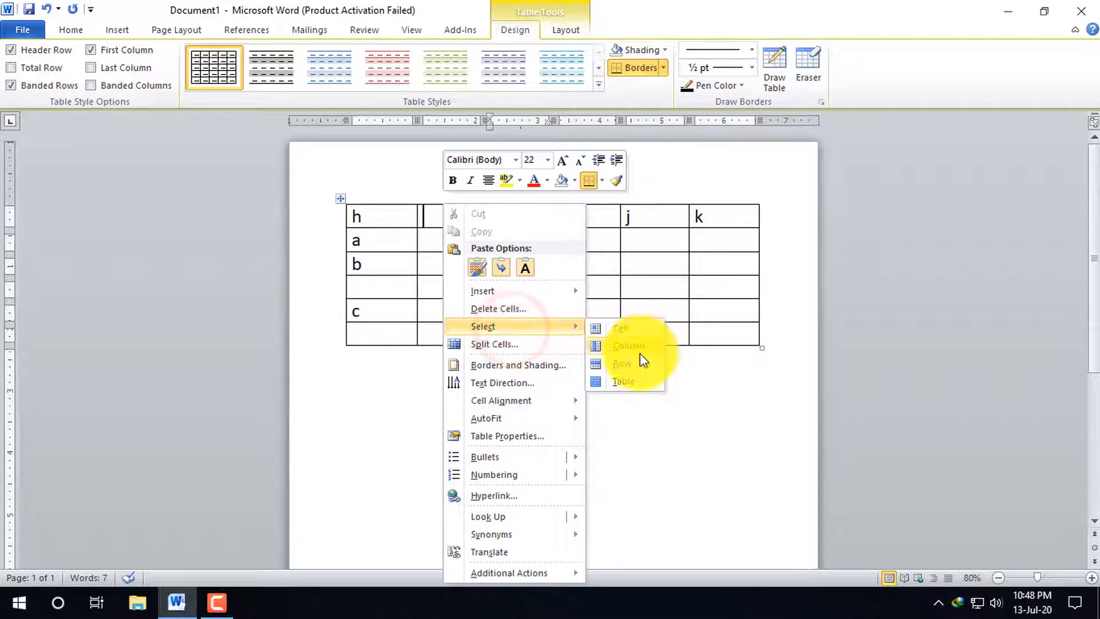
click(628, 382)
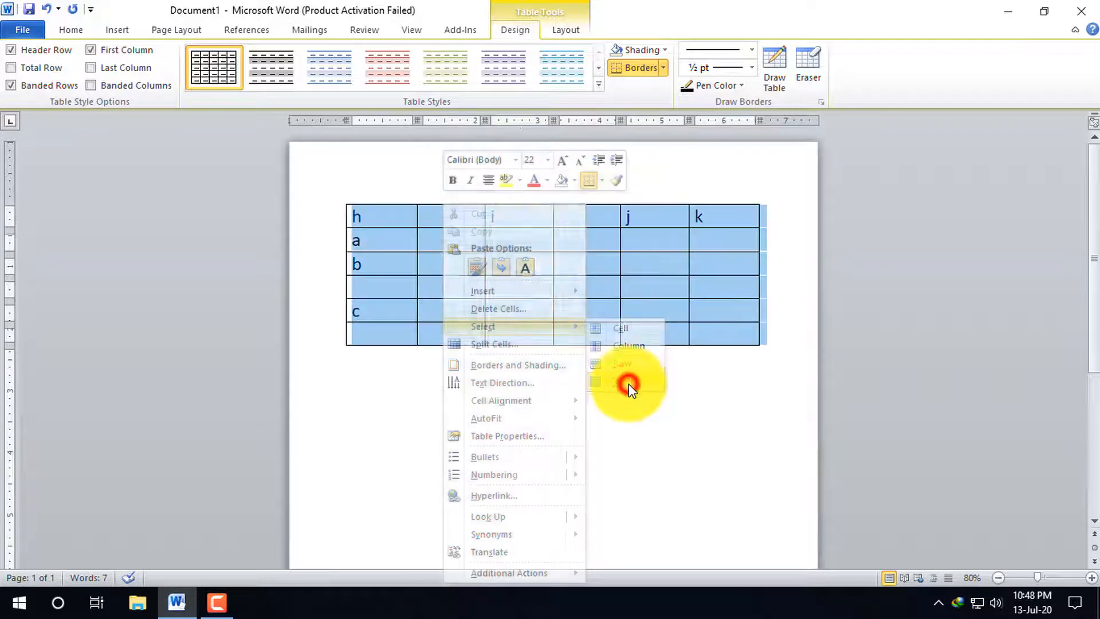
right_click(374, 220)
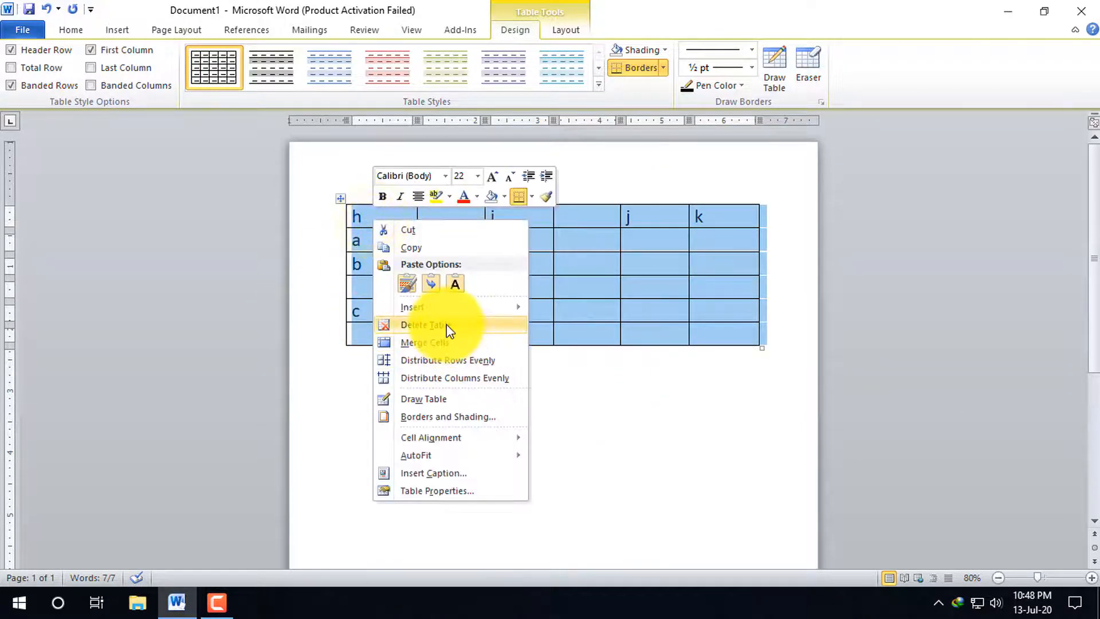
click(446, 324)
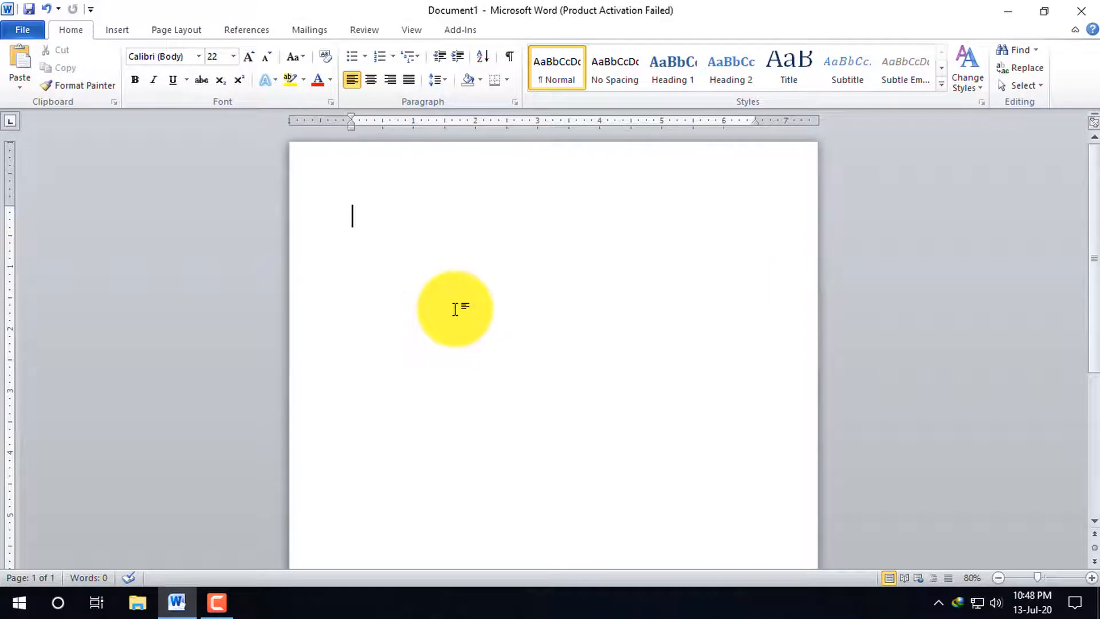
key(ctrl+z)
right_click(420, 235)
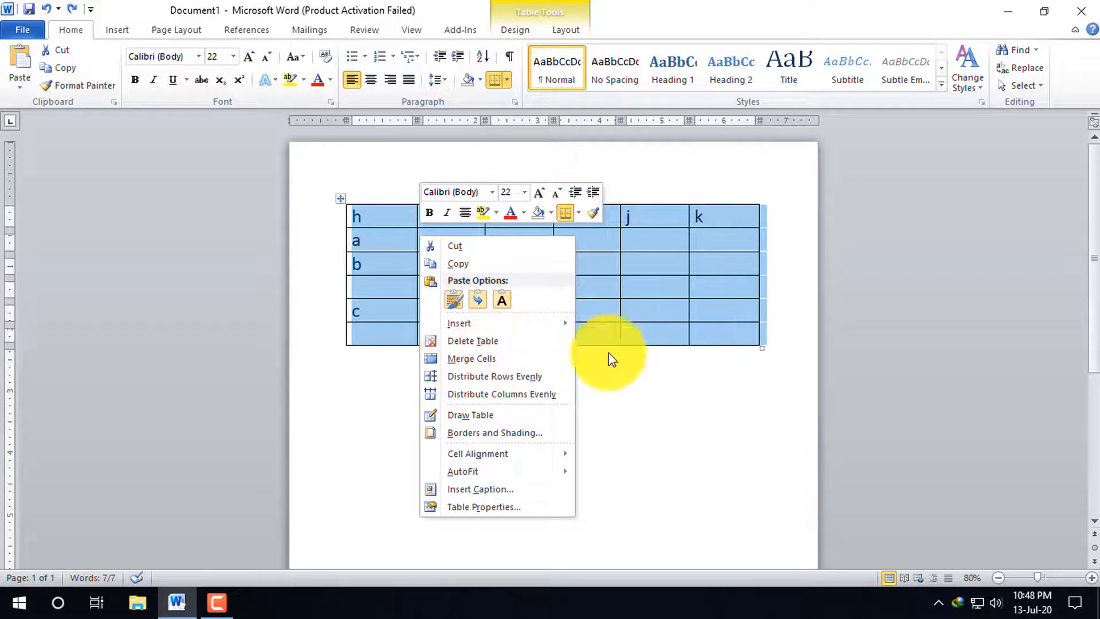
click(564, 325)
click(717, 241)
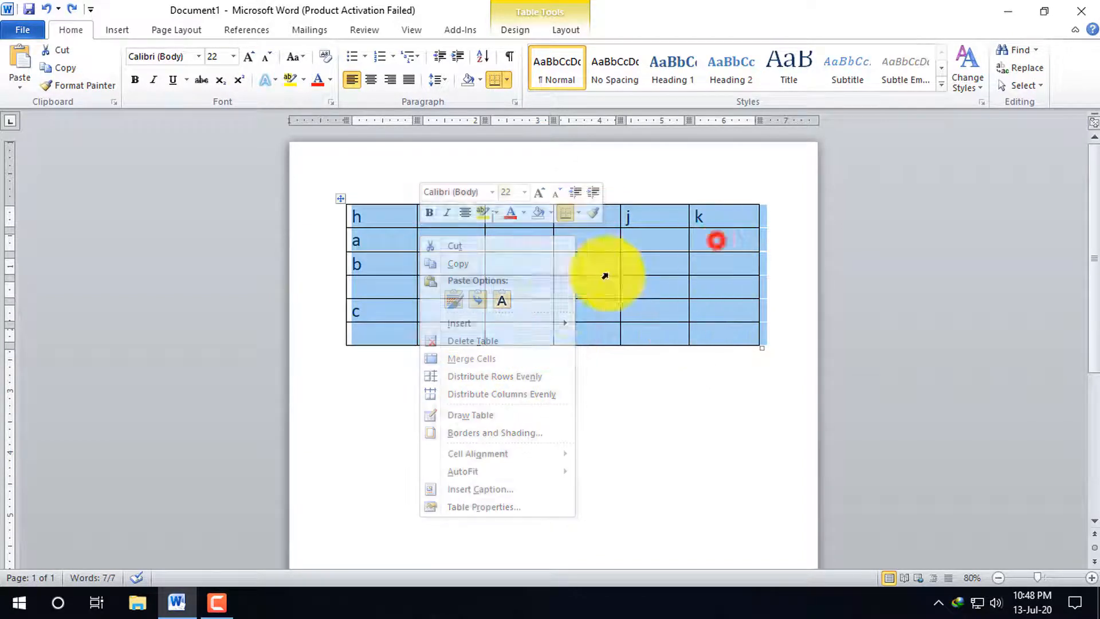
Select the empty column between the columns headed h and i, and delete it
click(445, 249)
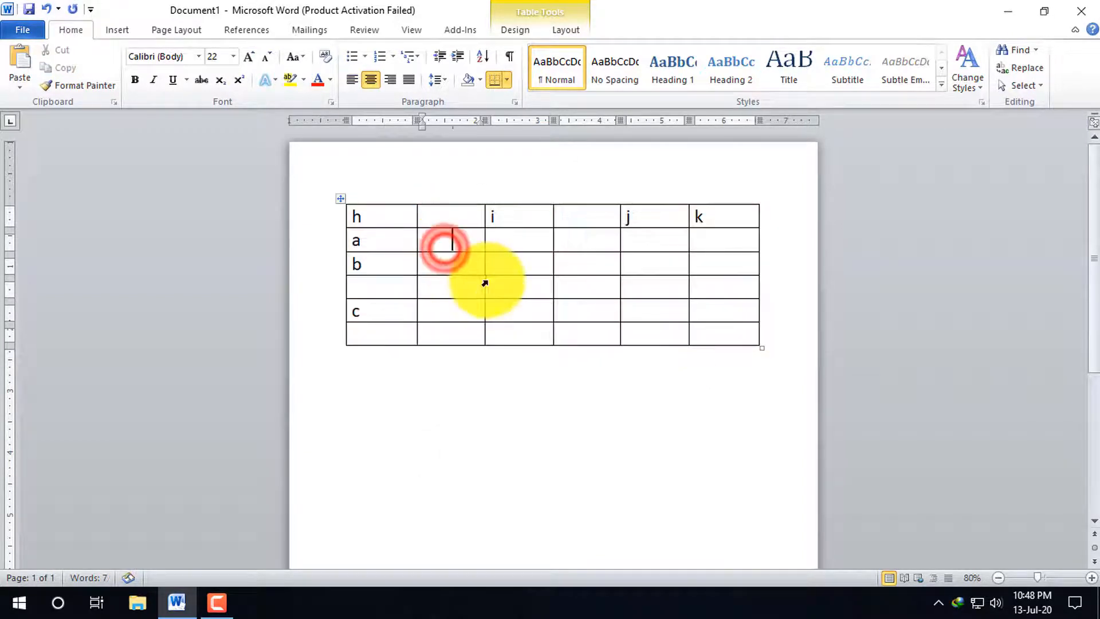
right_click(528, 275)
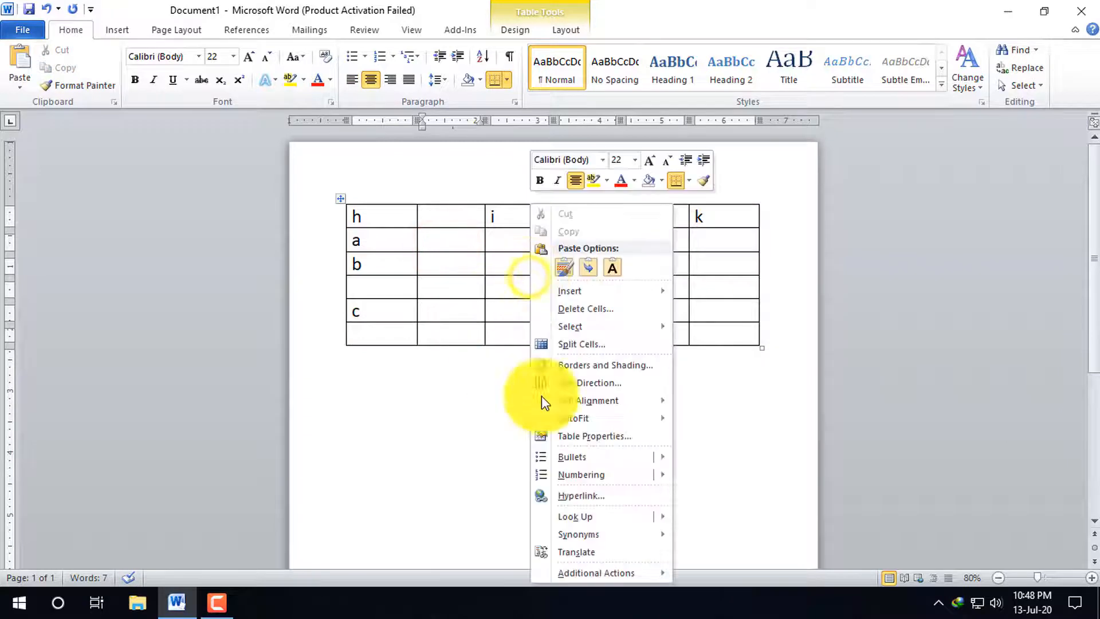
click(603, 329)
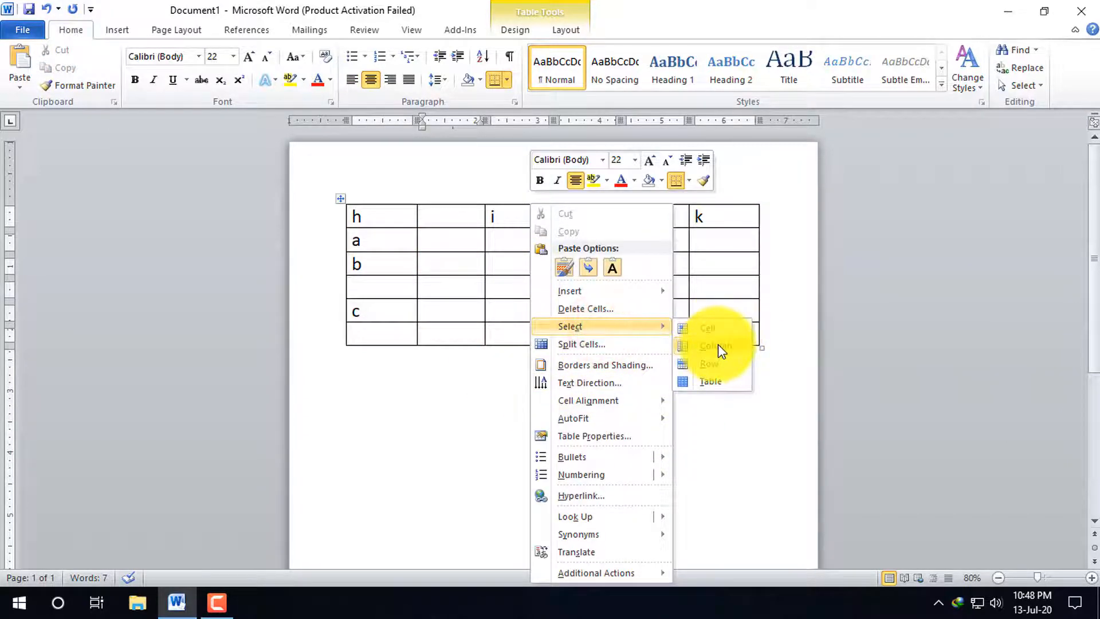
click(718, 345)
right_click(459, 229)
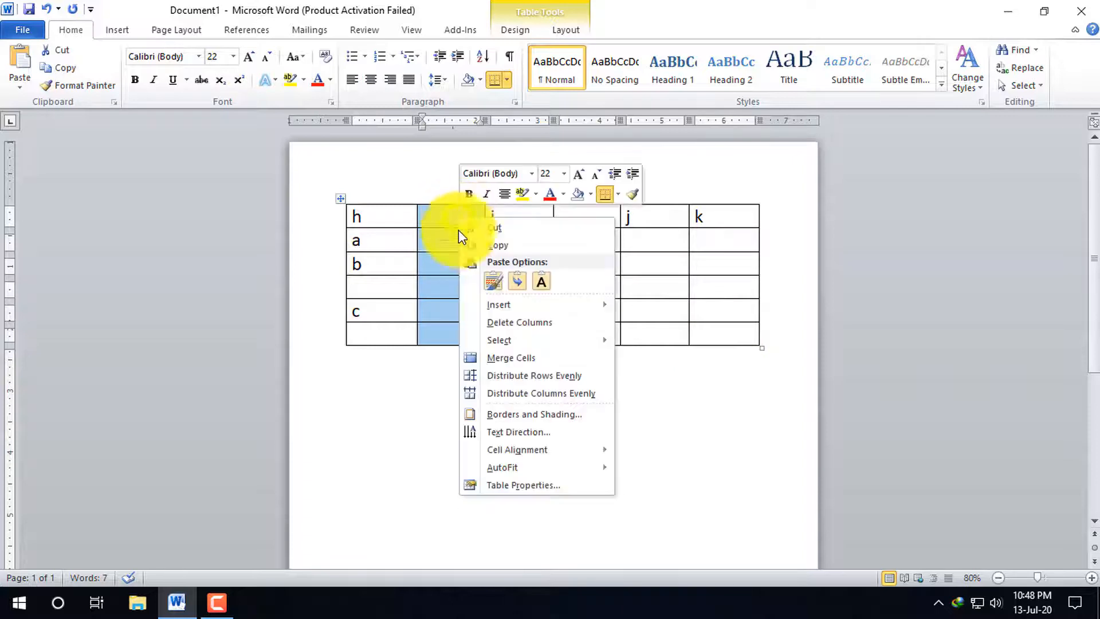
click(508, 321)
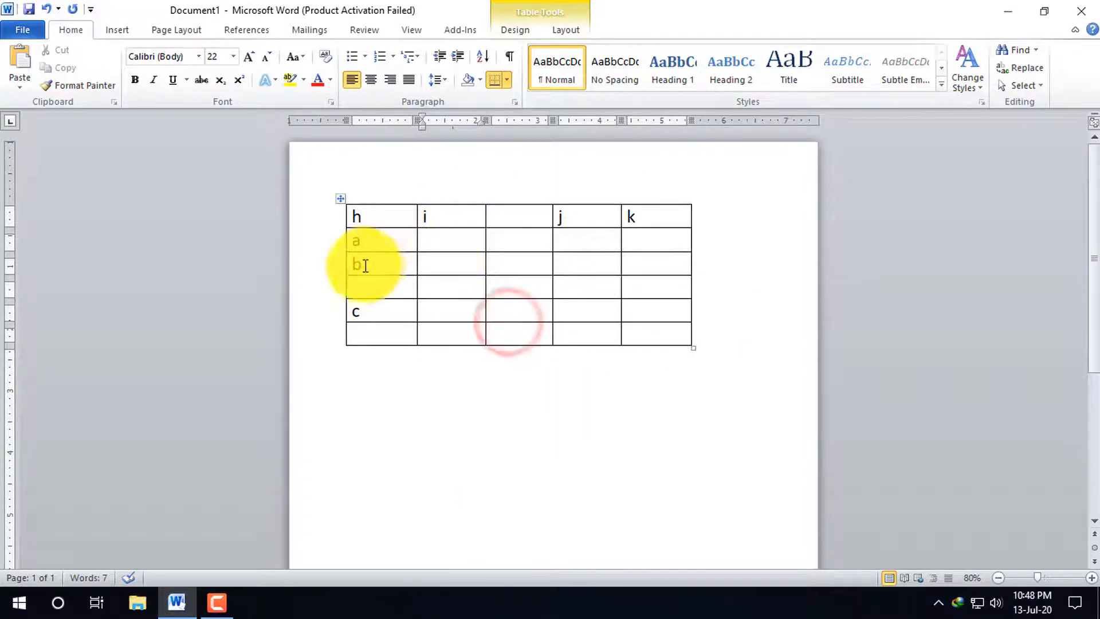
right_click(386, 261)
click(462, 290)
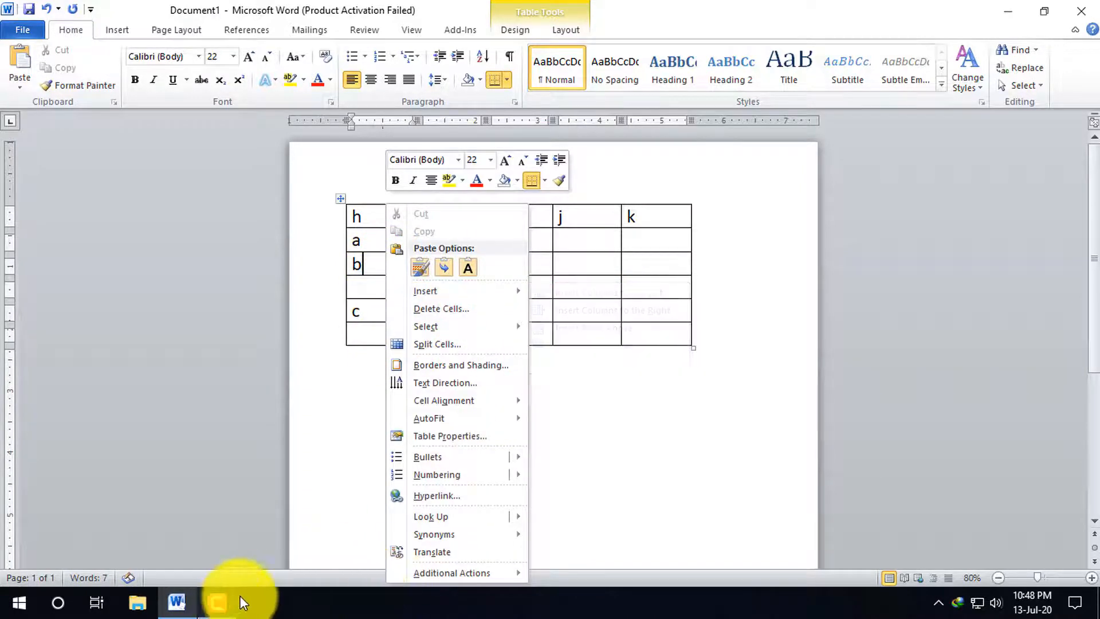
click(217, 603)
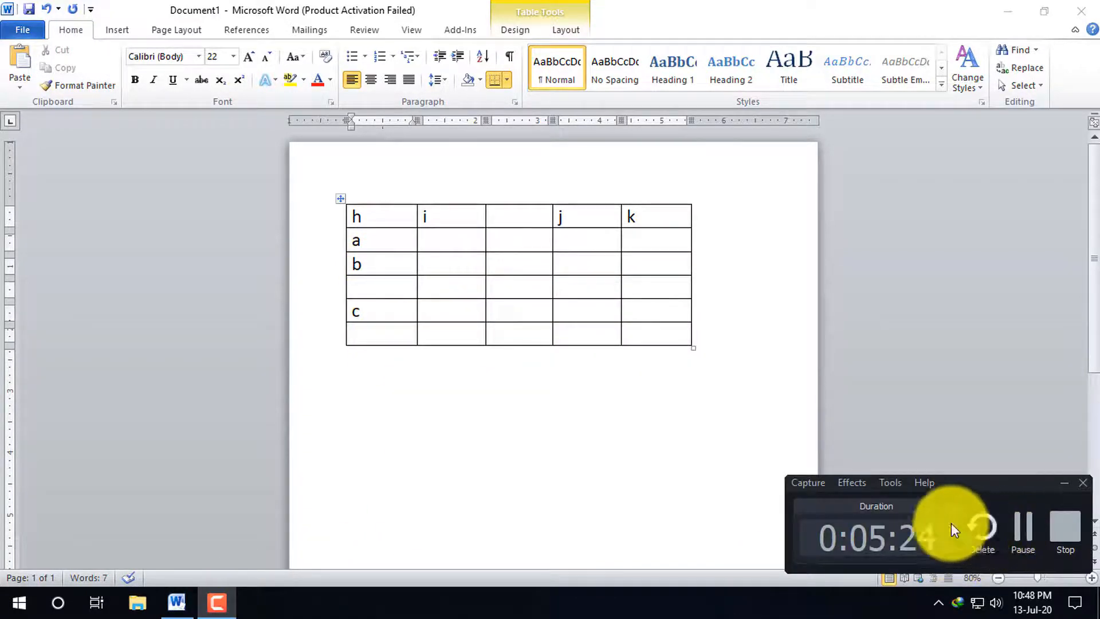
click(1068, 484)
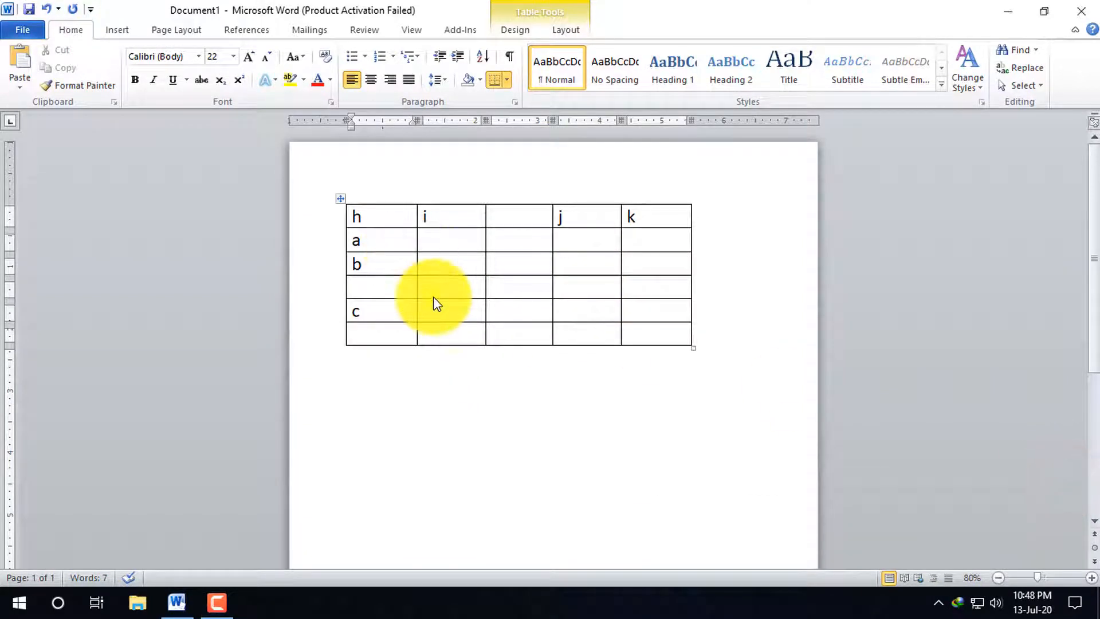
Select the empty row between the rows containing b and c, and delete it
right_click(386, 290)
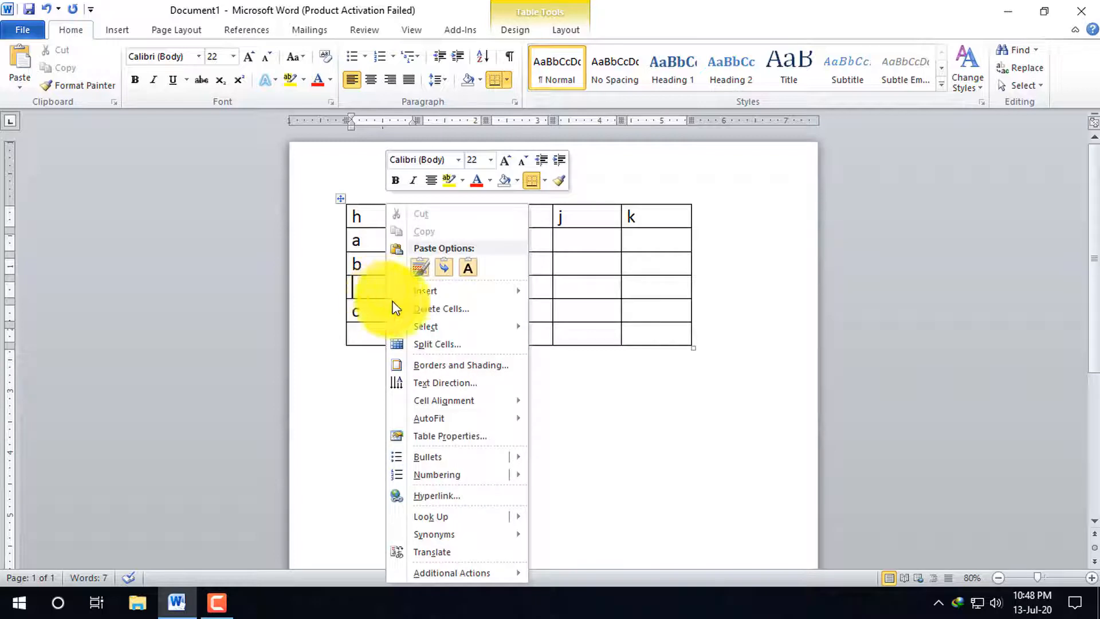
click(500, 326)
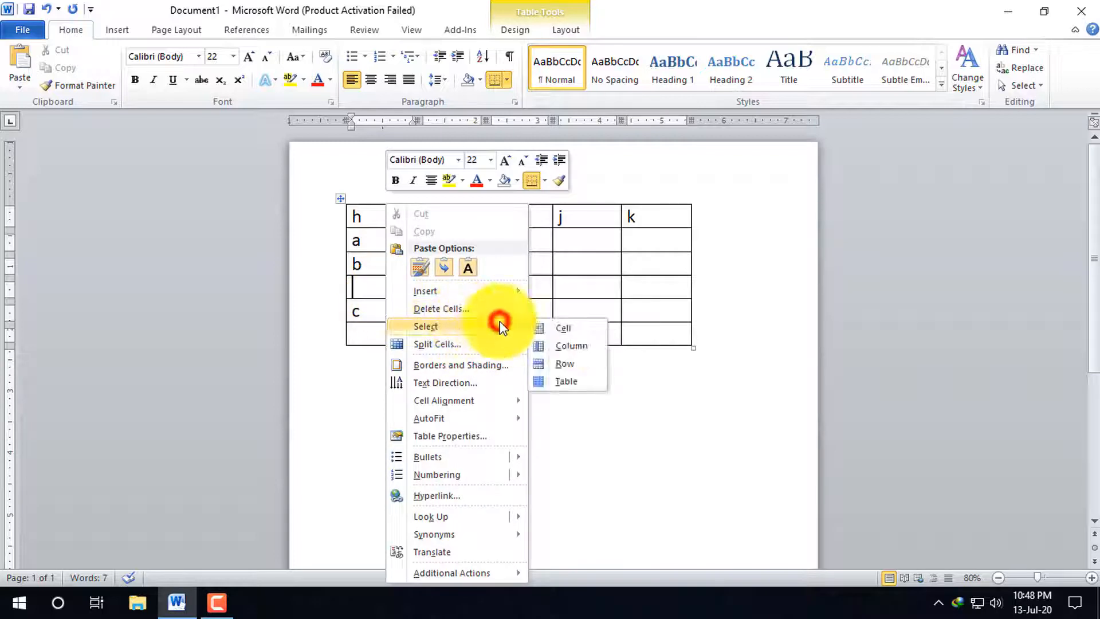
click(562, 364)
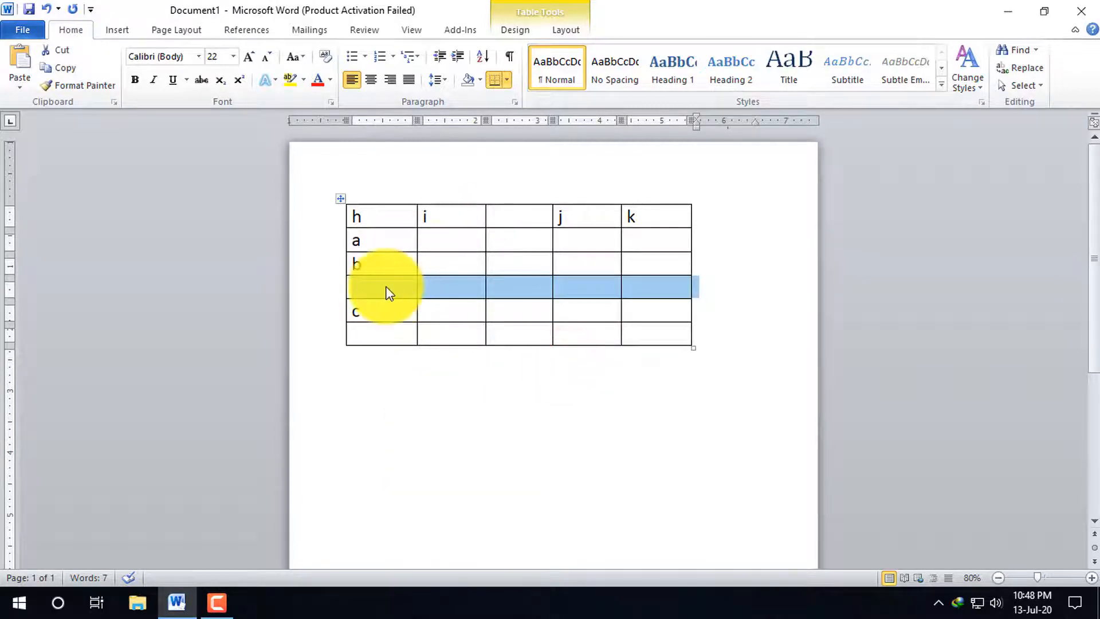
right_click(388, 290)
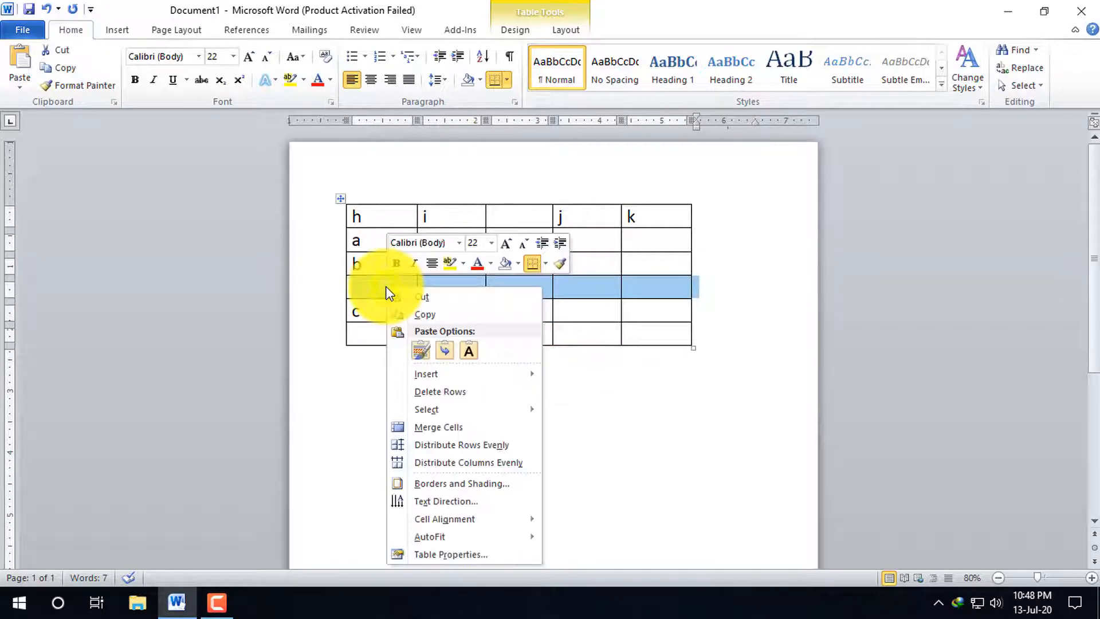
click(441, 390)
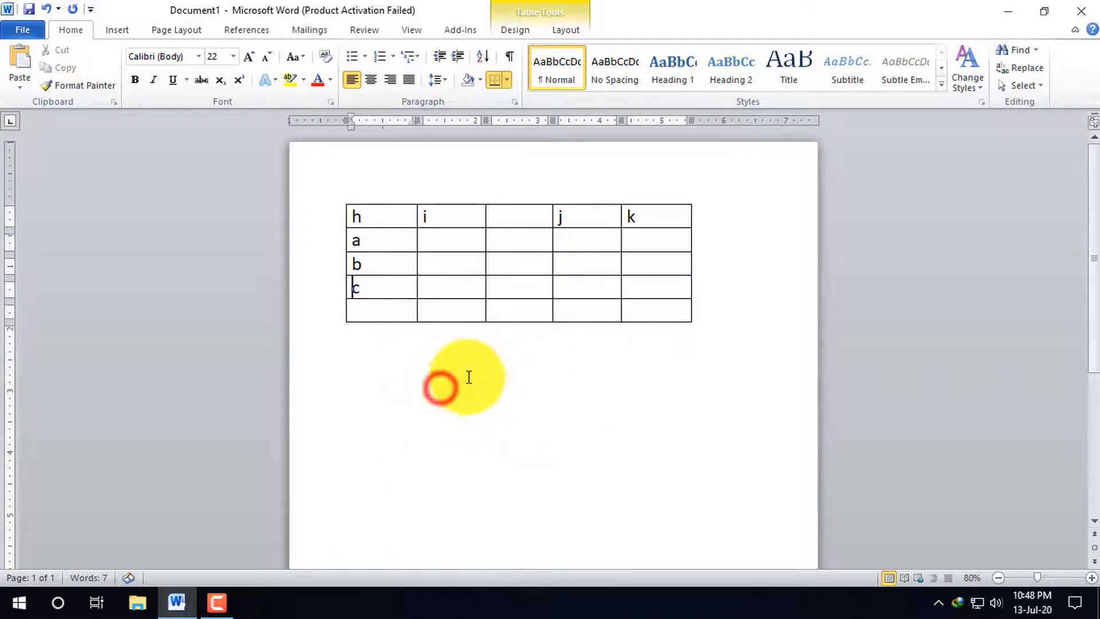
click(218, 603)
click(1025, 536)
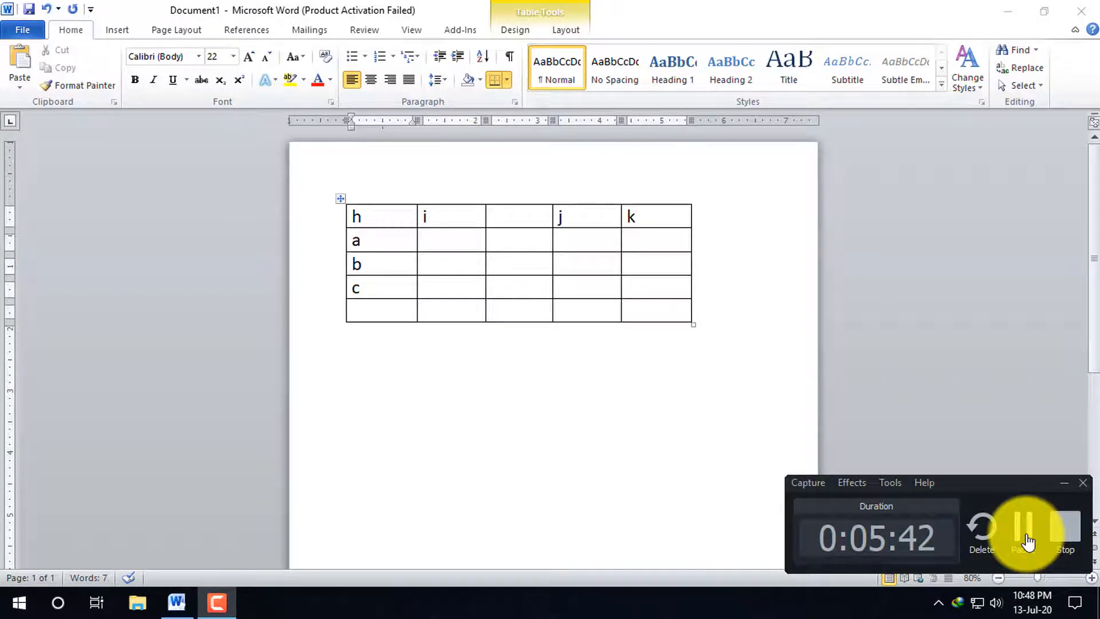
click(1067, 480)
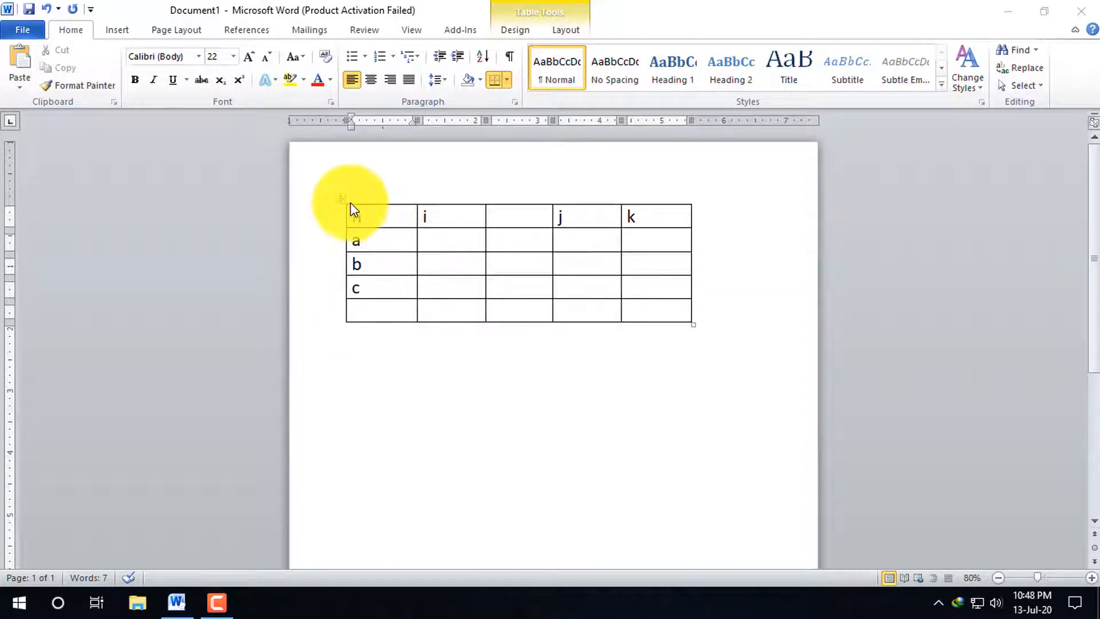
Apply a Grid border to the whole table using a 3 pt thick-and-thin double line style
right_click(400, 246)
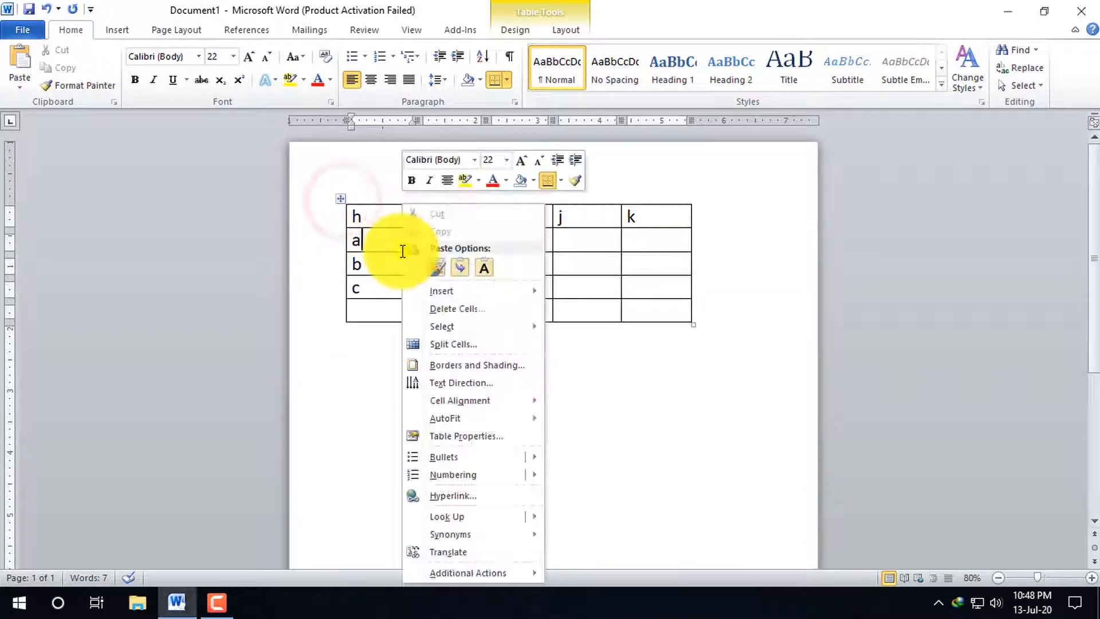
click(460, 367)
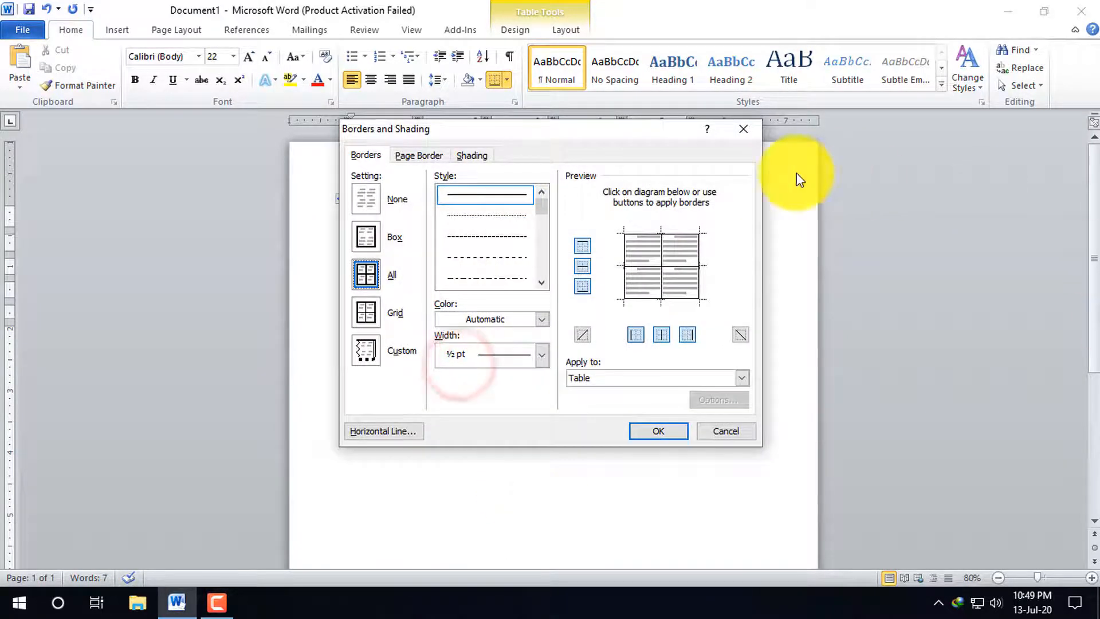
drag(624, 136, 843, 168)
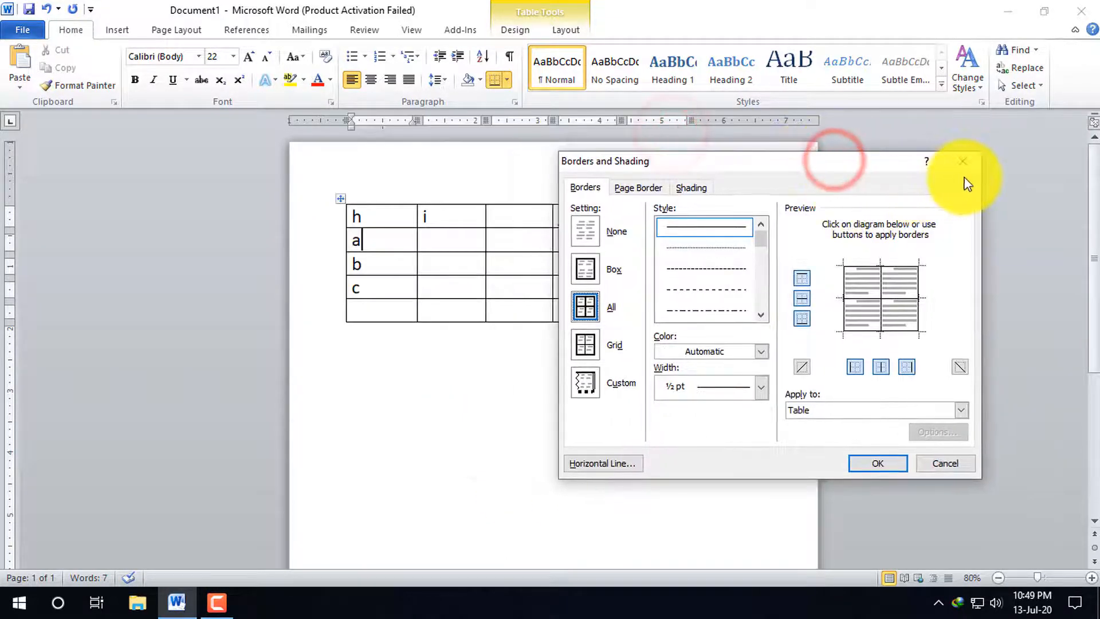
click(583, 346)
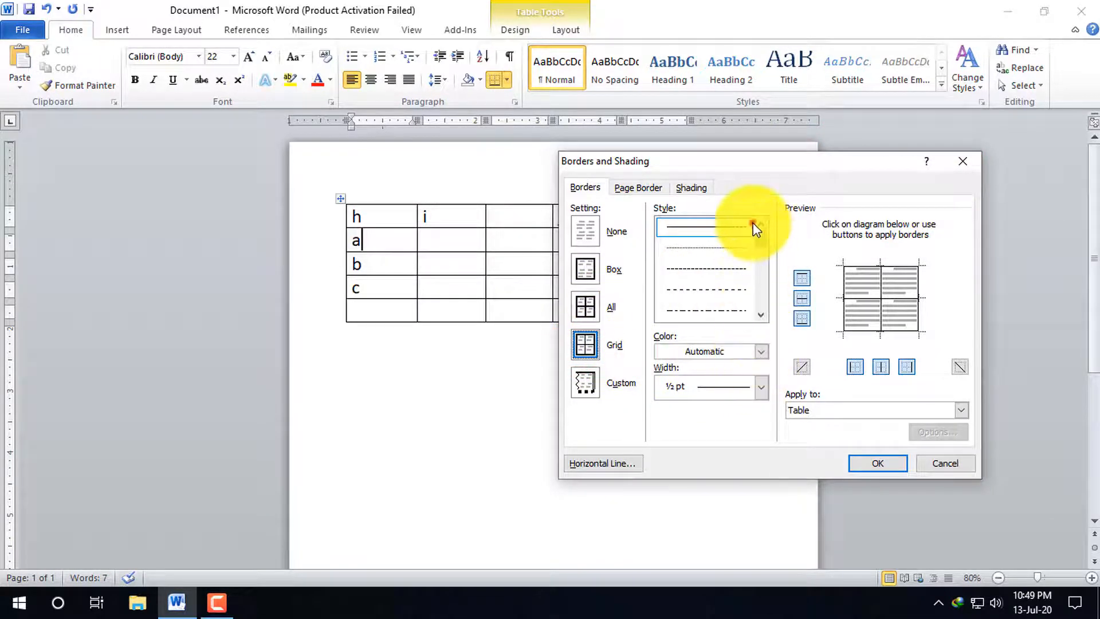
click(724, 226)
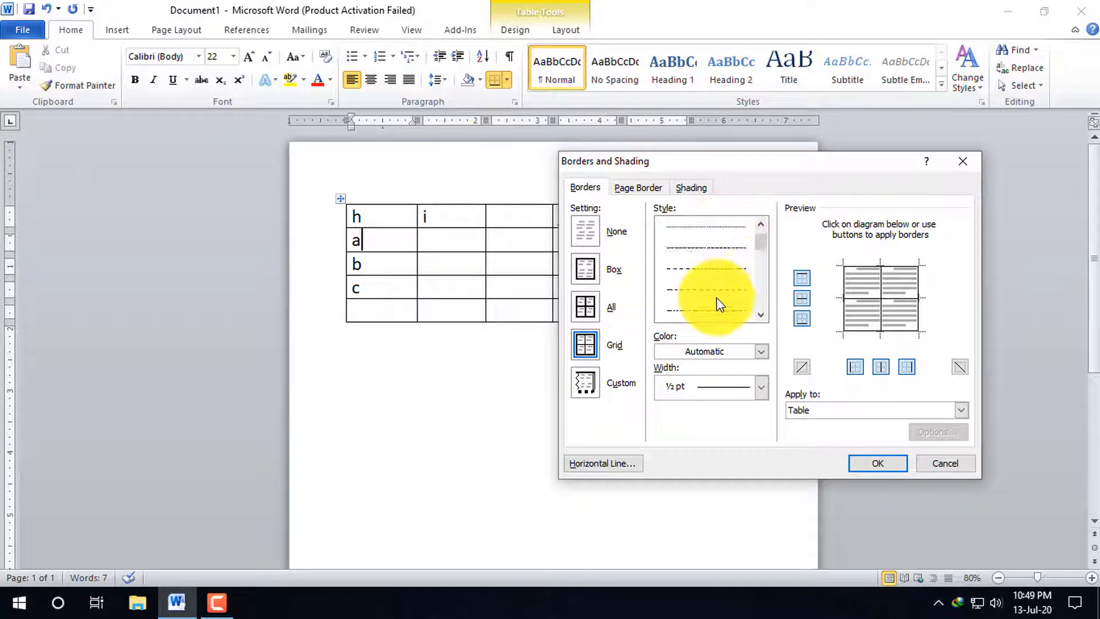
click(718, 272)
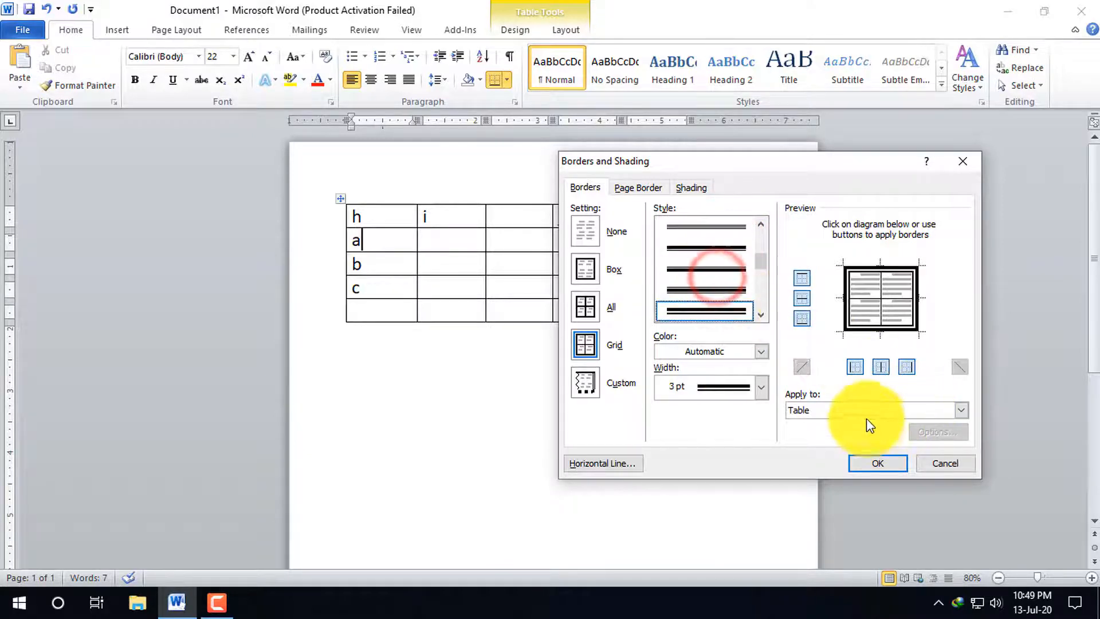
click(884, 464)
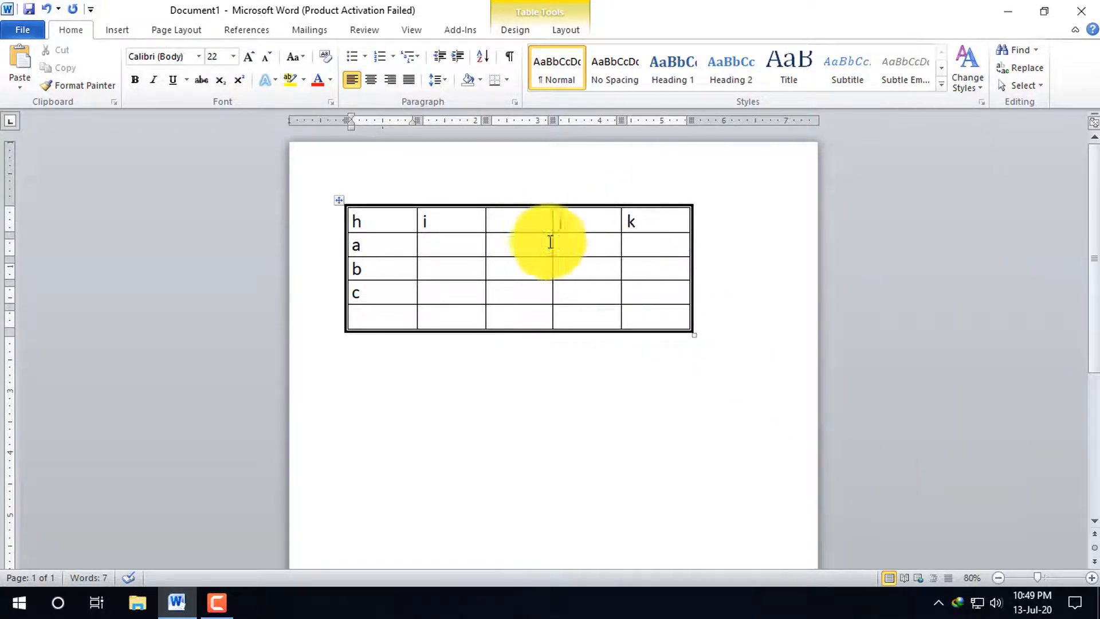
Open the table's border and shading settings and look through the available line widths and styles
right_click(432, 272)
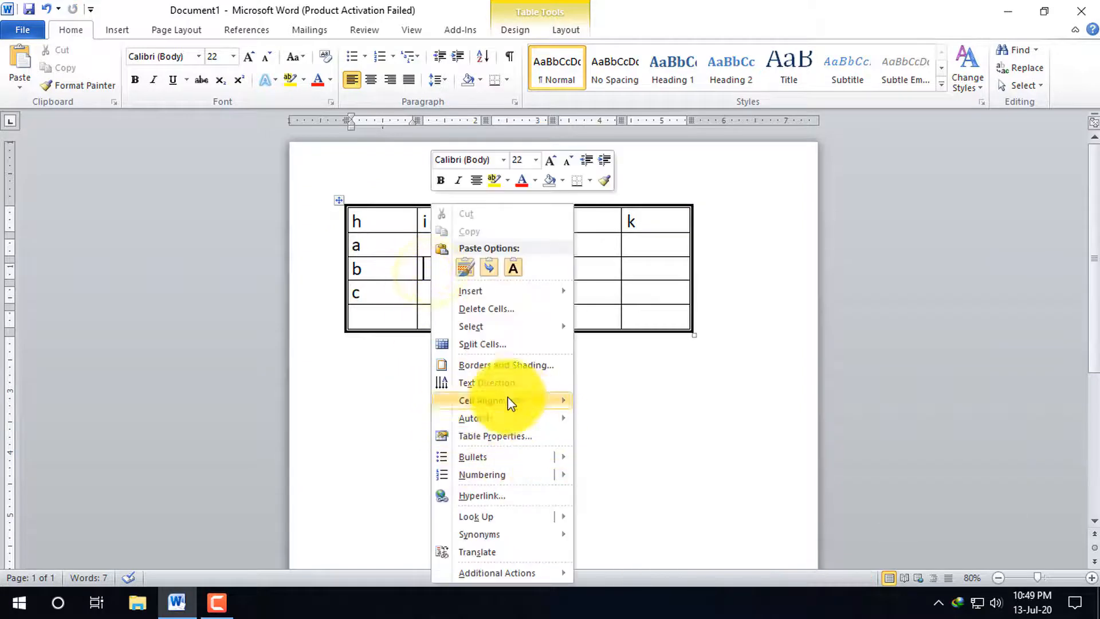
click(516, 366)
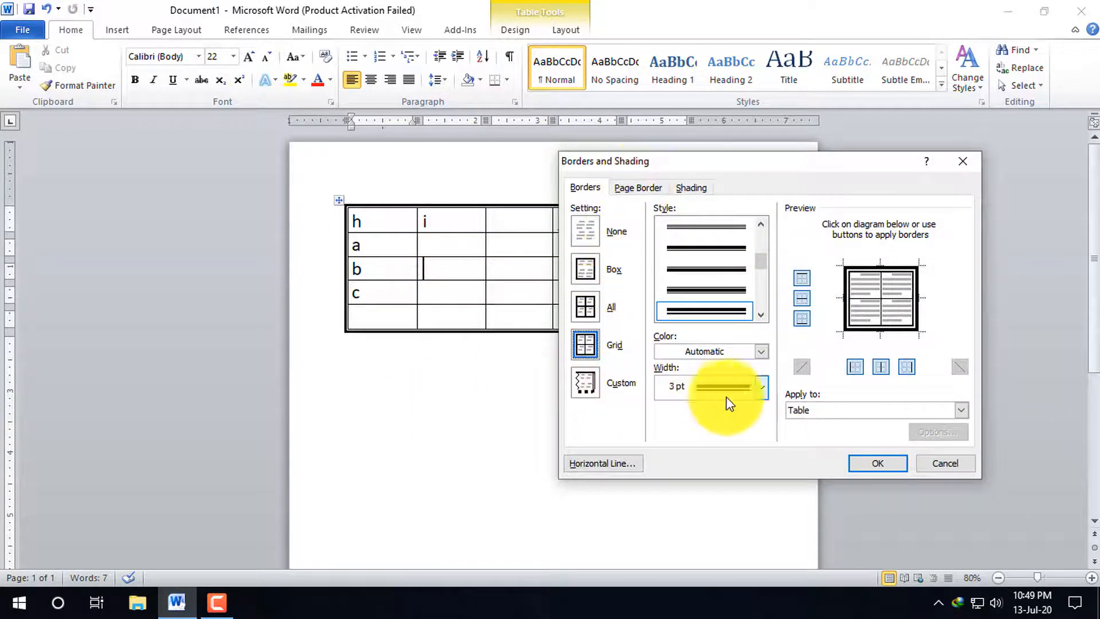
click(763, 387)
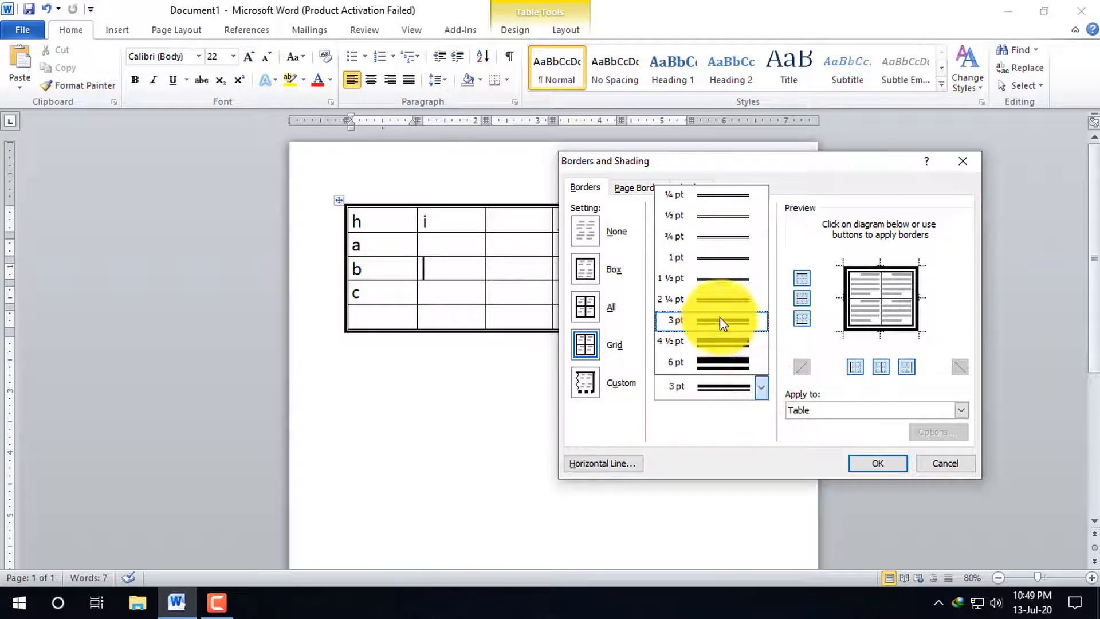
click(714, 433)
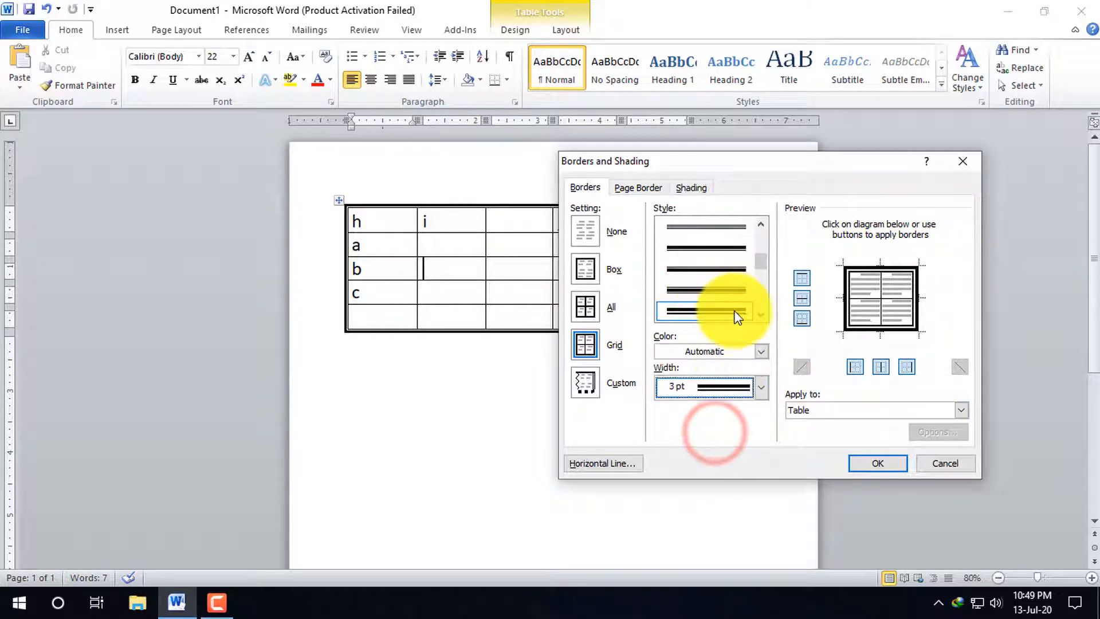
click(762, 265)
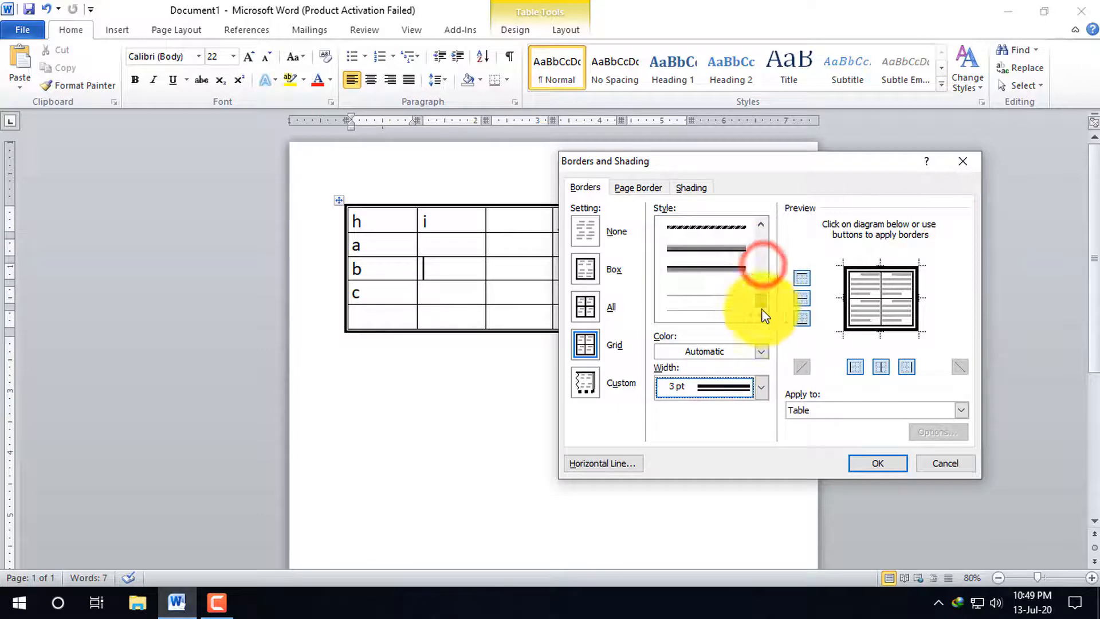
Try black, dark blue and yellow as the table's border color
click(744, 355)
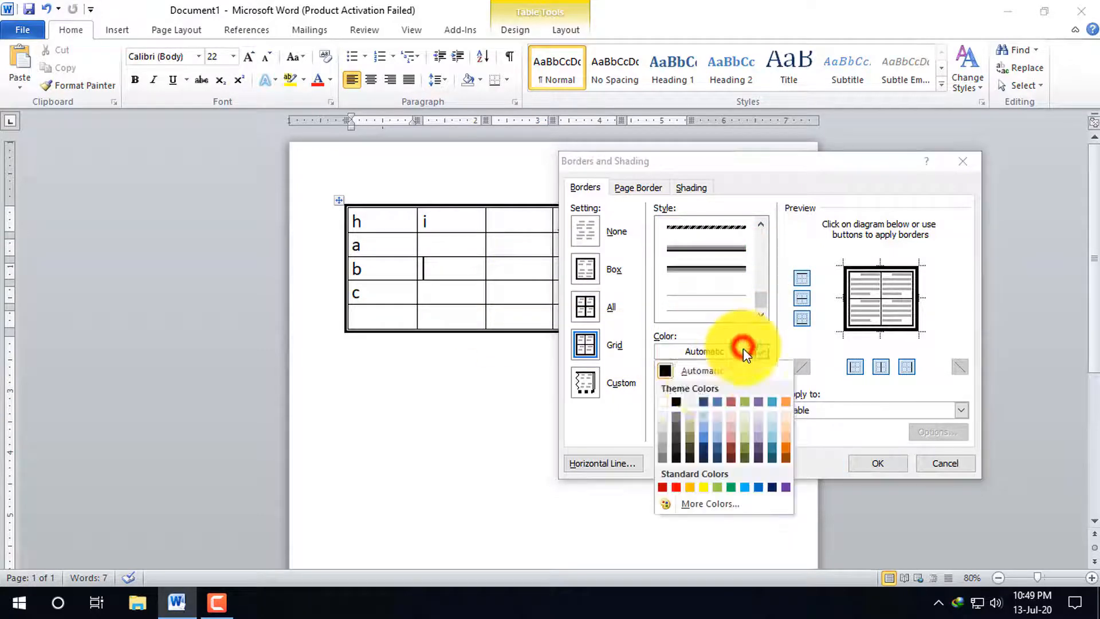
click(676, 402)
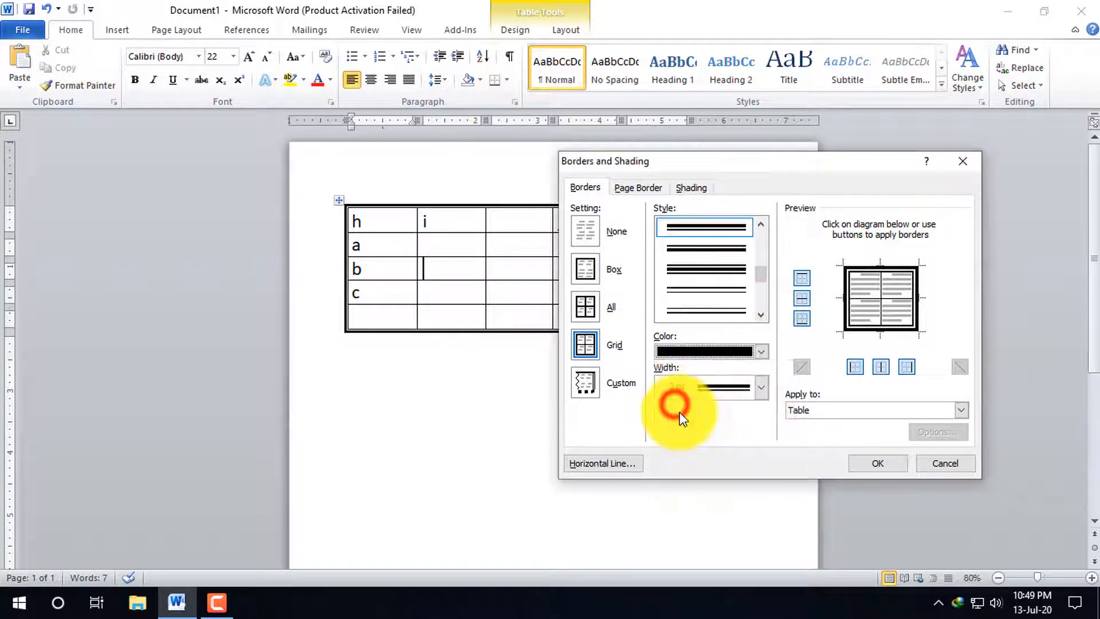
click(760, 351)
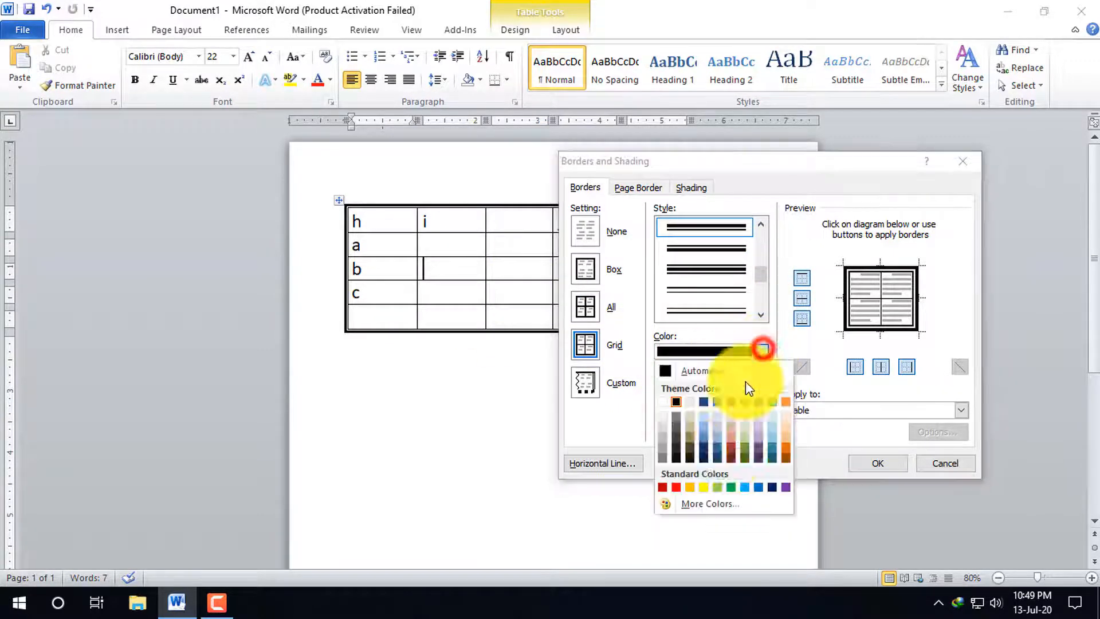
click(704, 451)
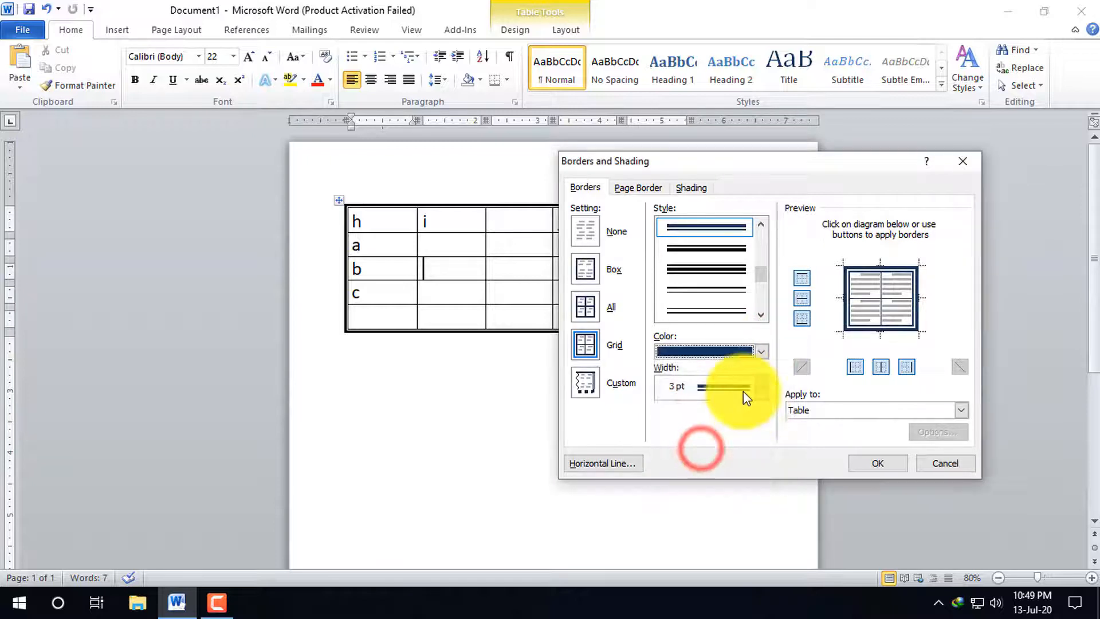
click(761, 352)
click(704, 487)
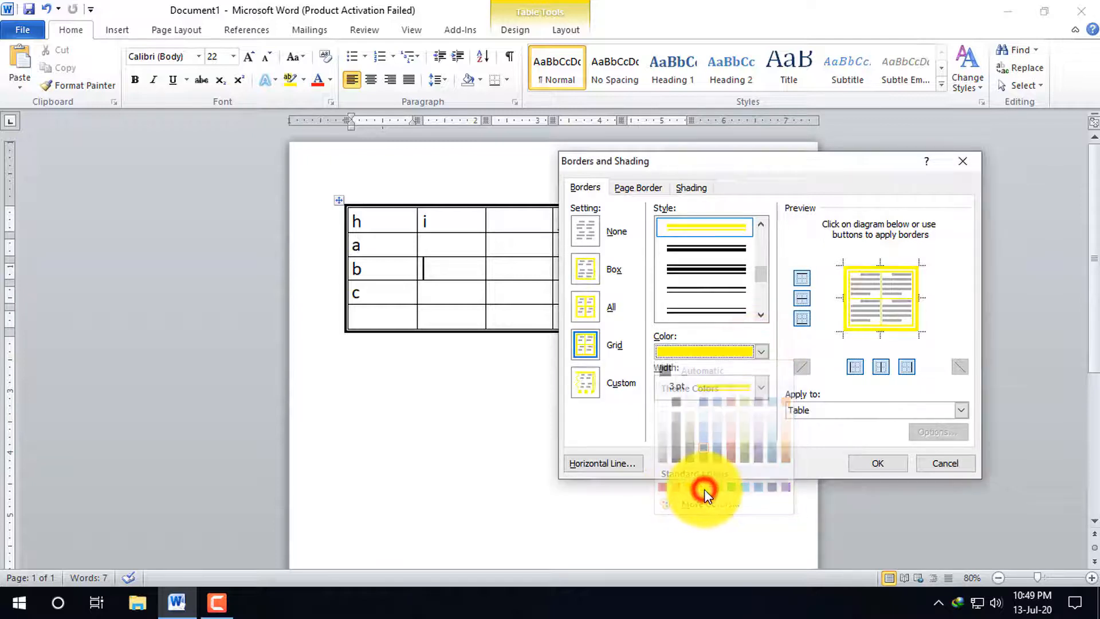
Set the table's border color to dark red and apply it to the whole table
click(761, 351)
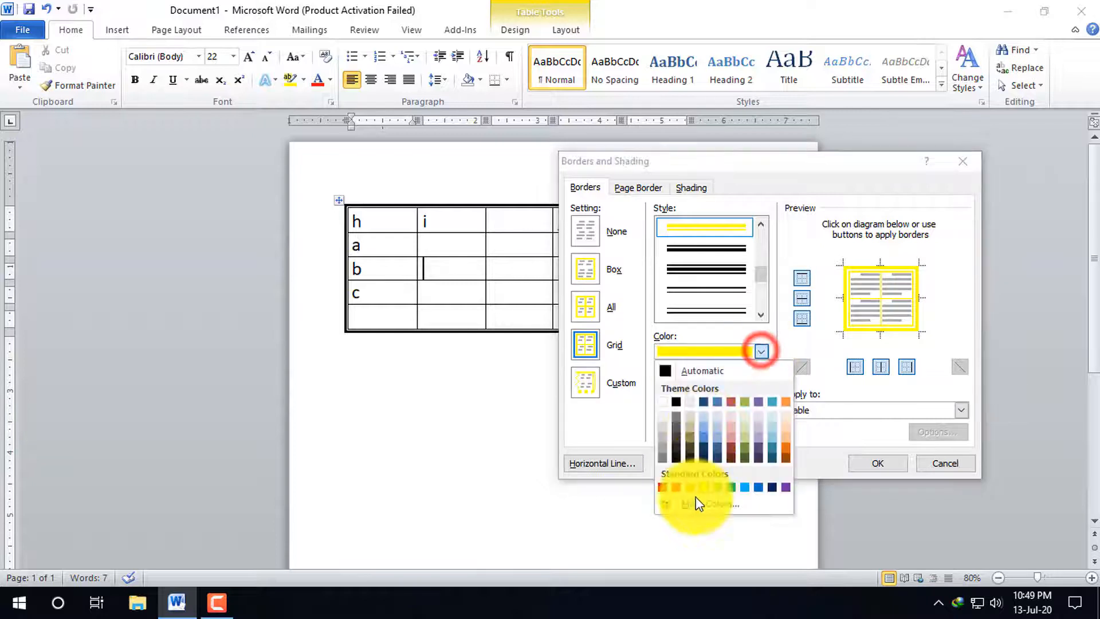
click(666, 487)
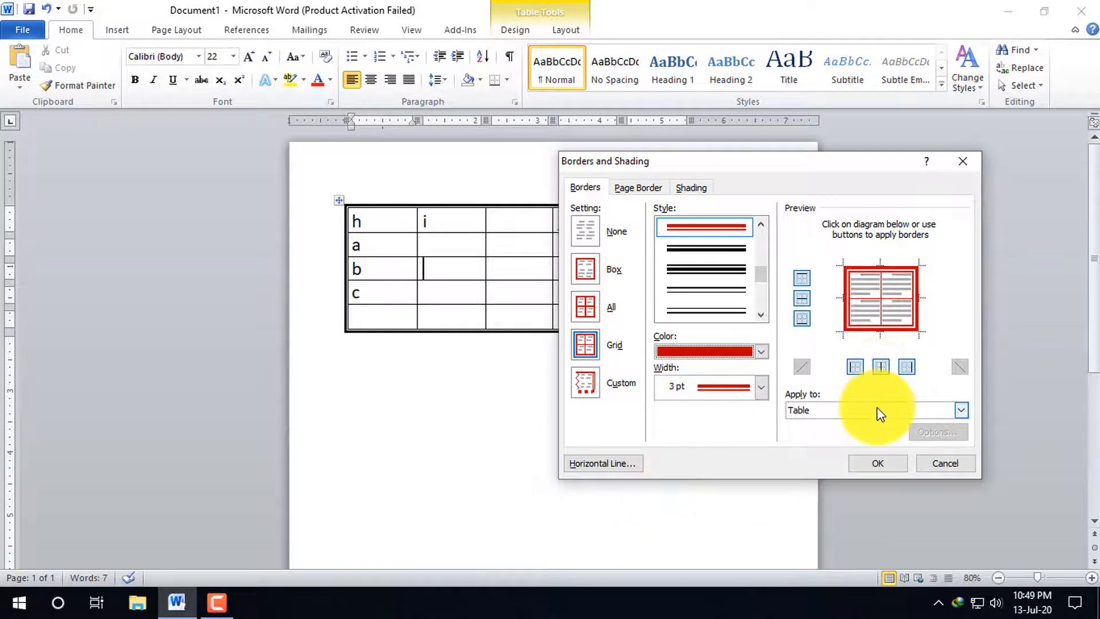
click(880, 464)
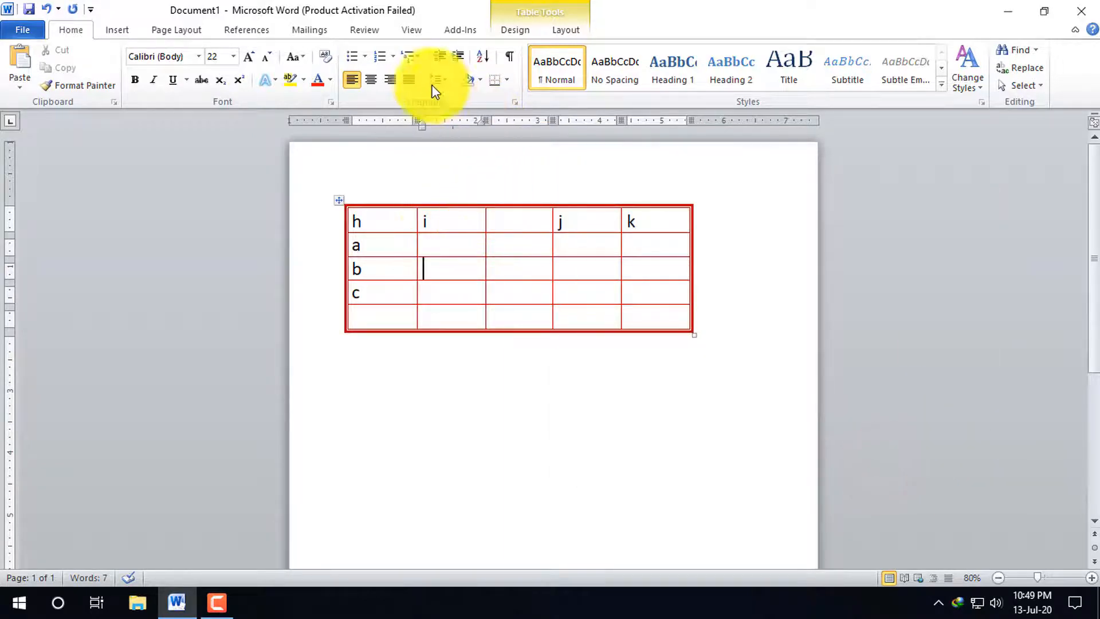
Remove the top border line from the table
right_click(527, 248)
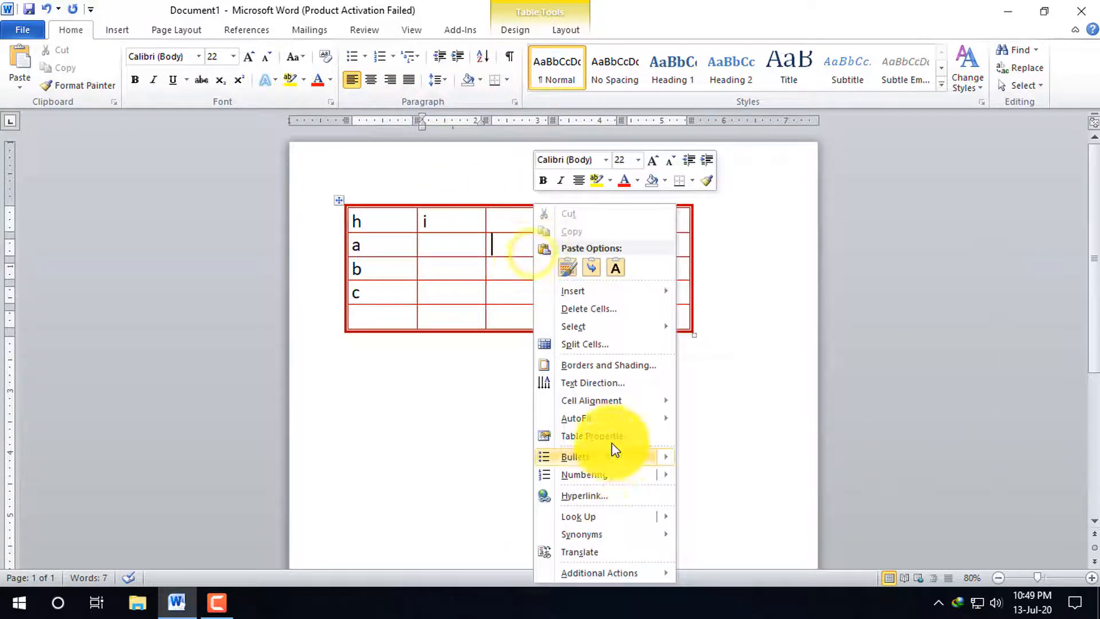
click(620, 367)
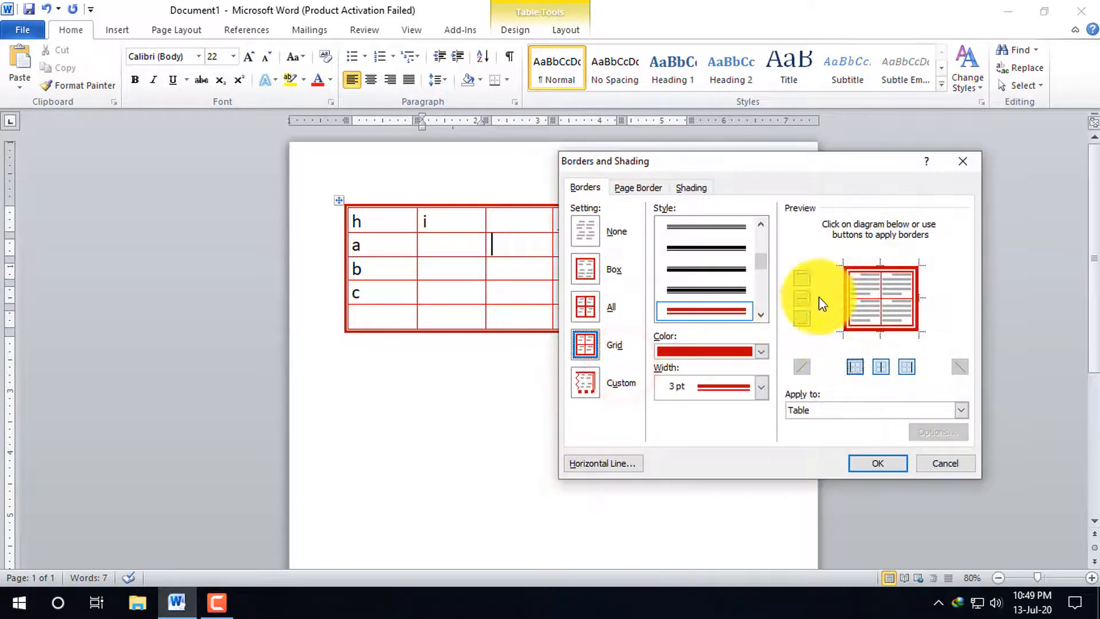
click(802, 278)
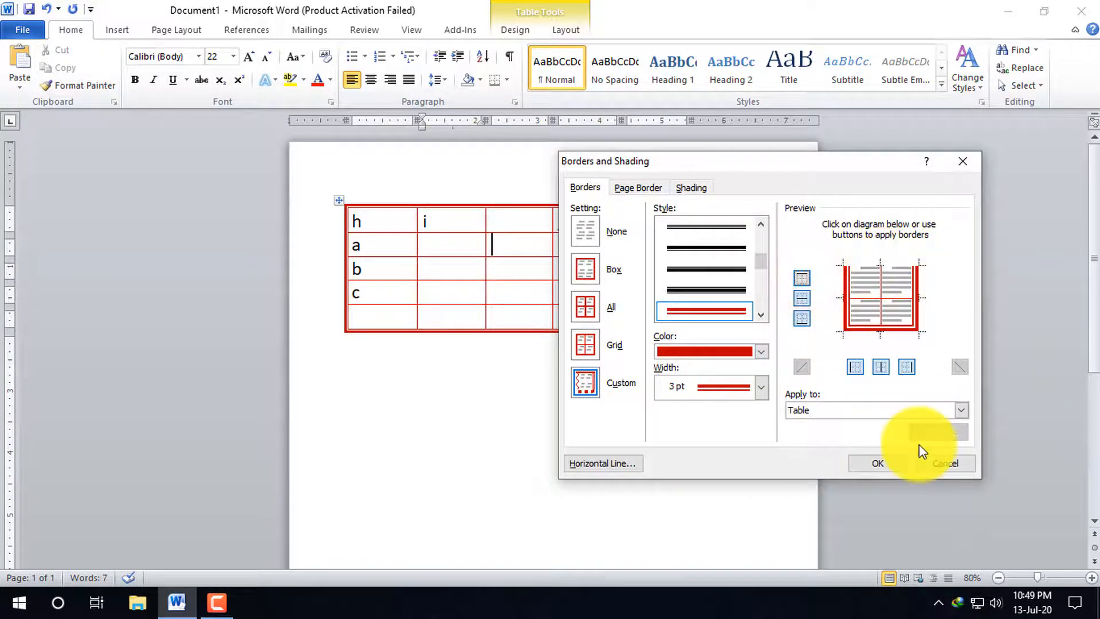
click(881, 465)
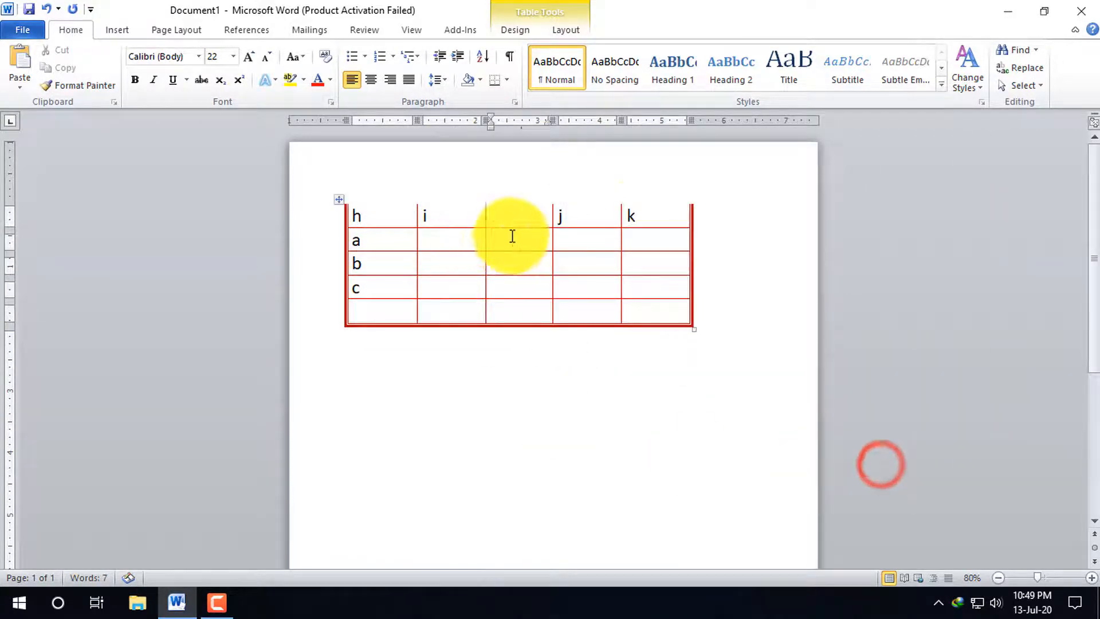
Apply the dark red 3 pt double-line border to only the cell in row c under j, and undo it
right_click(606, 281)
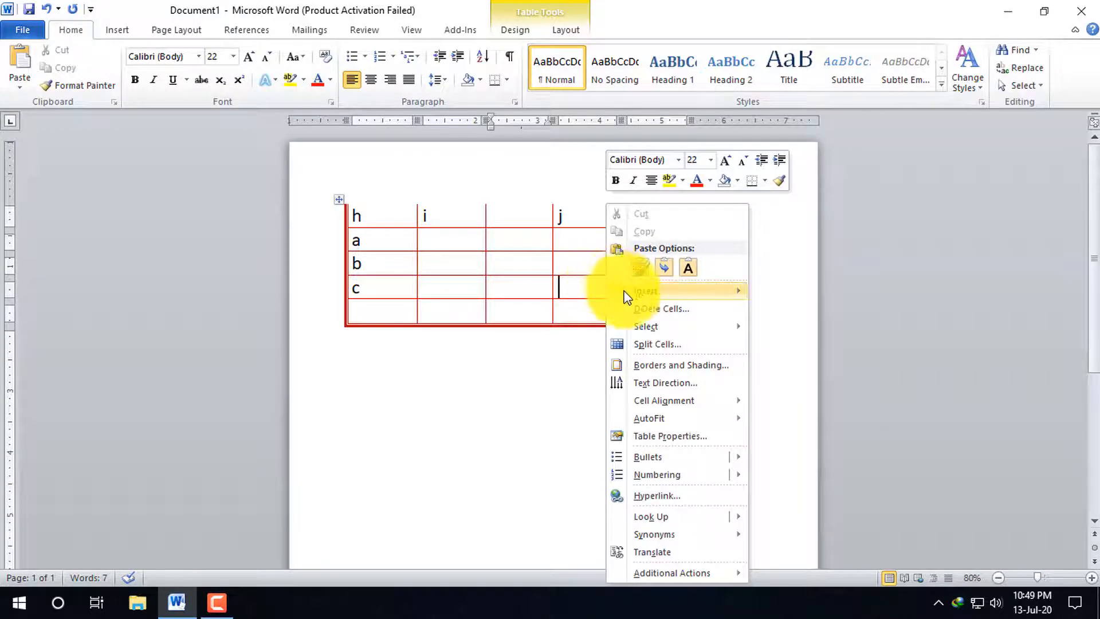
click(665, 366)
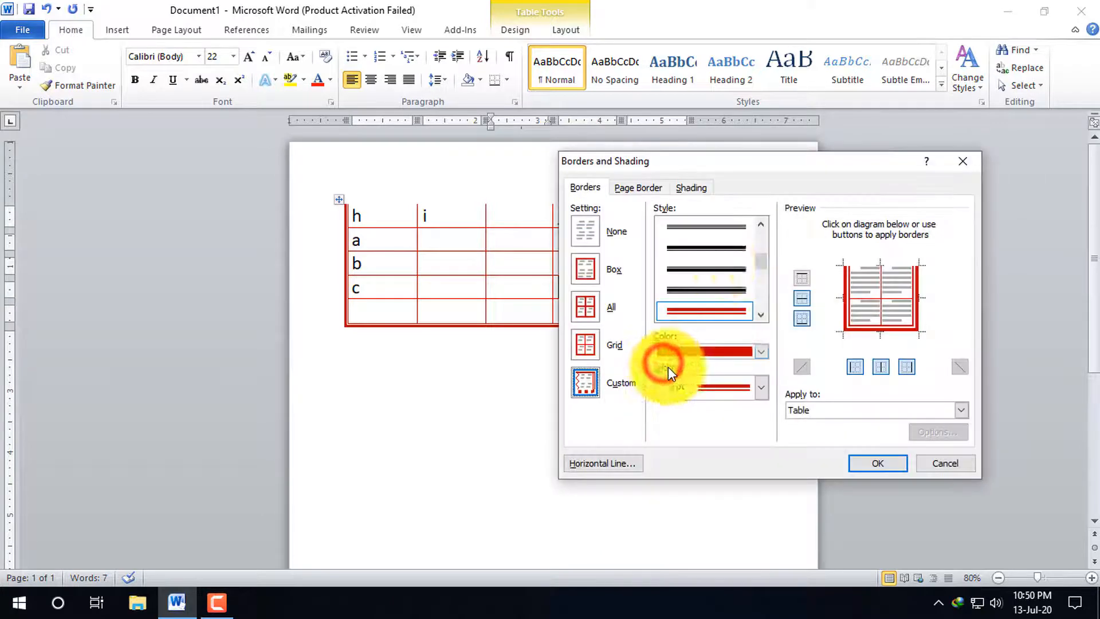
click(804, 278)
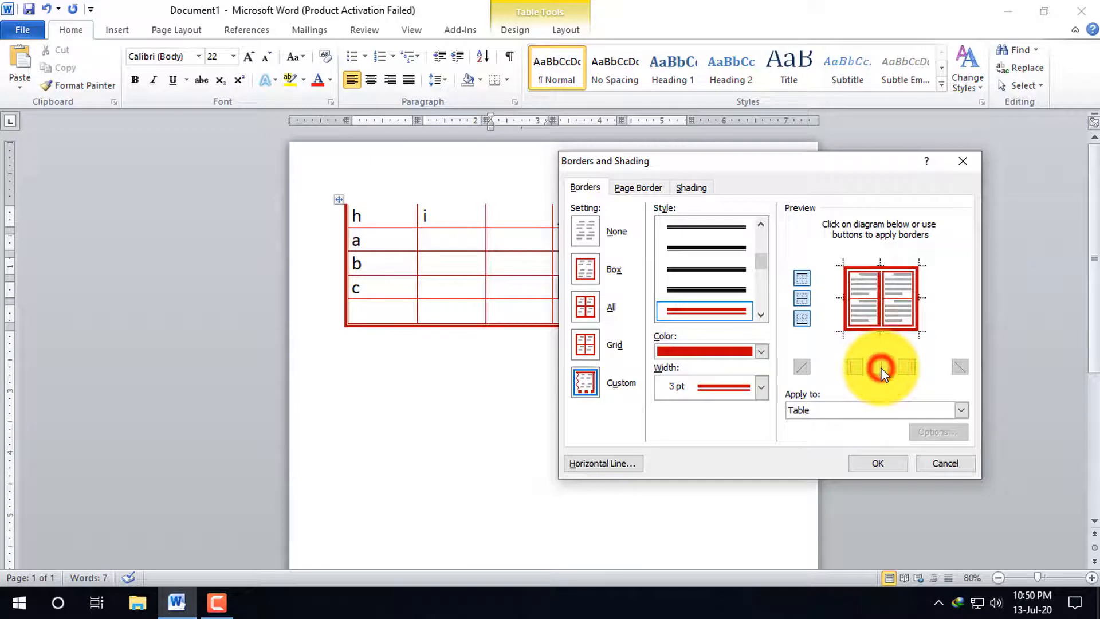
click(854, 366)
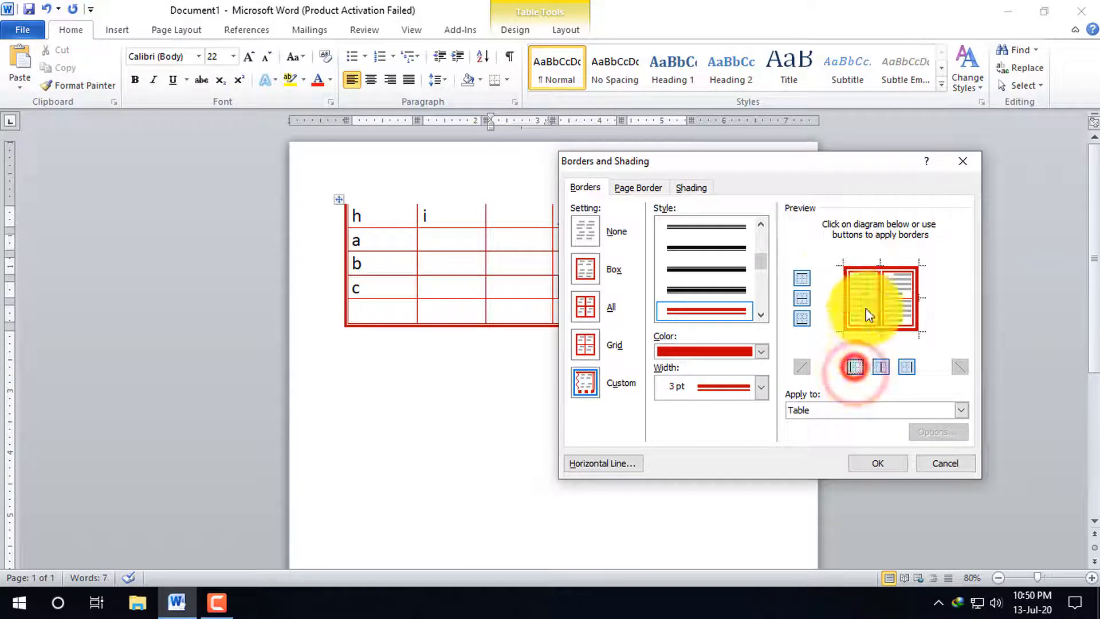
click(904, 368)
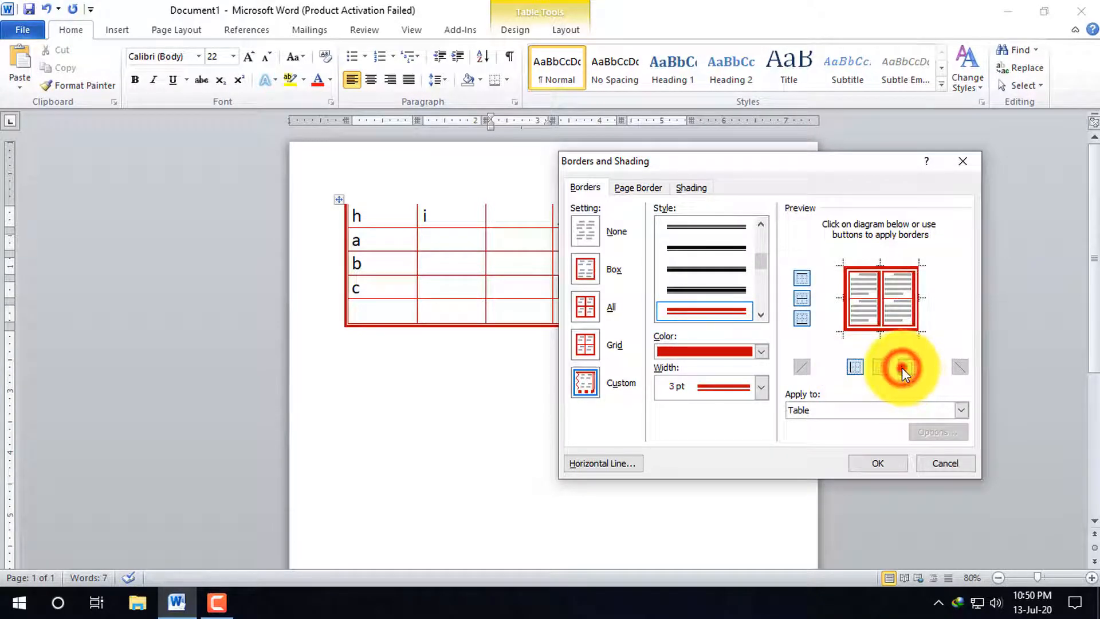
click(961, 410)
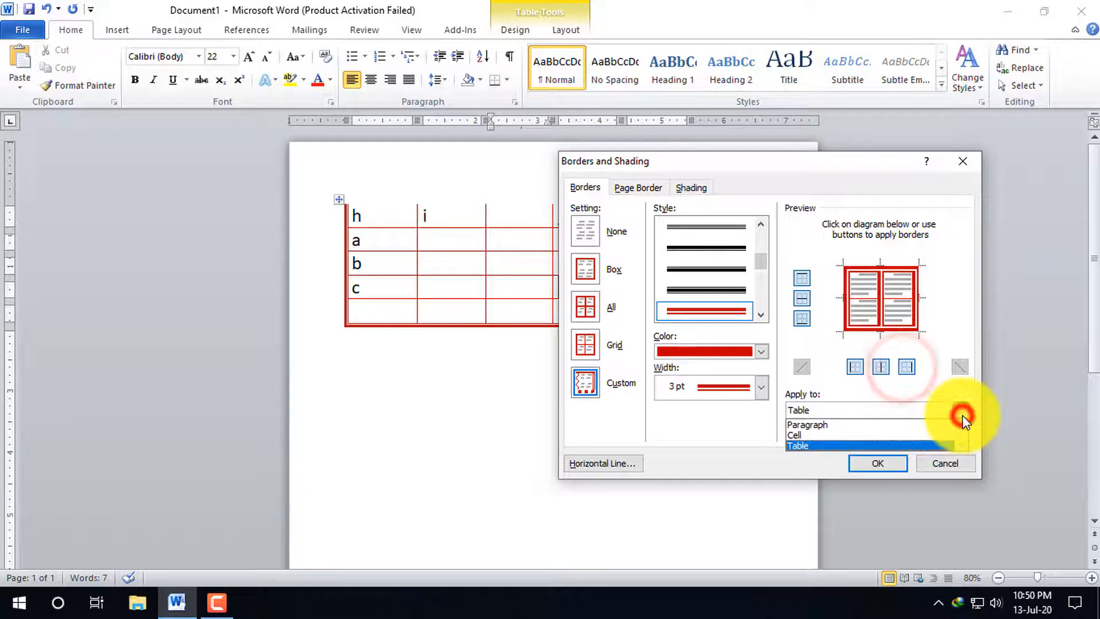
click(817, 435)
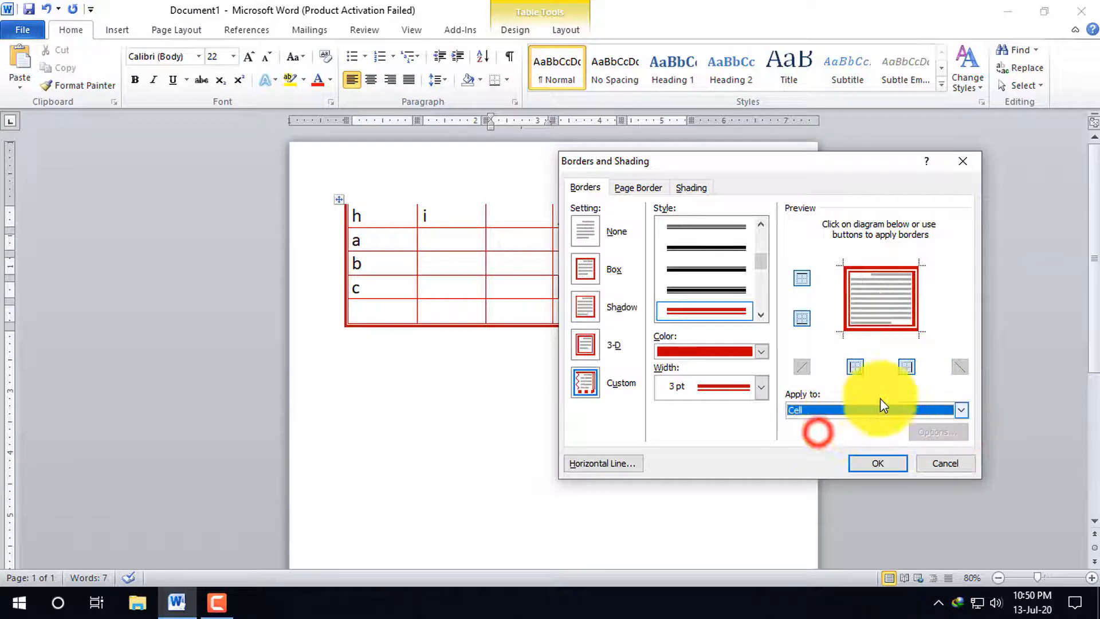
click(878, 462)
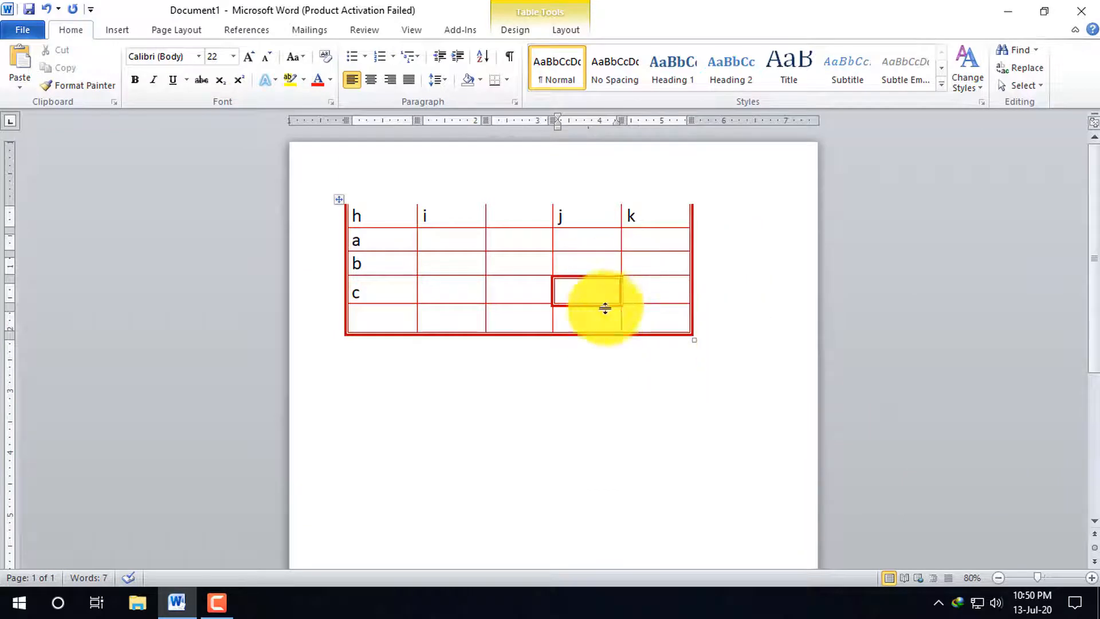
click(455, 429)
key(ctrl+z)
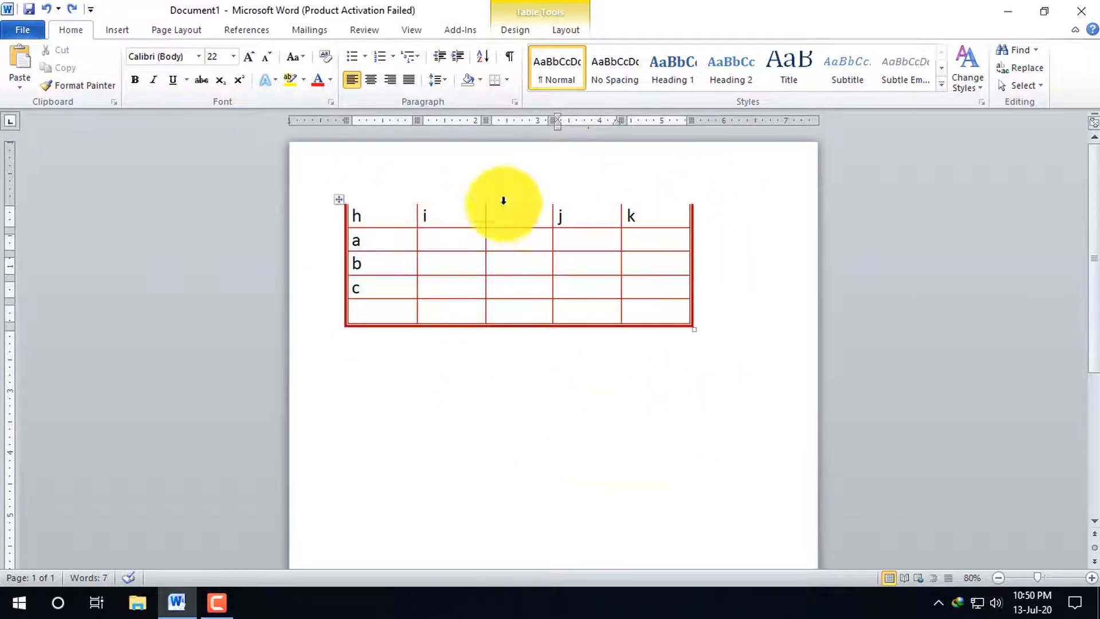
right_click(477, 289)
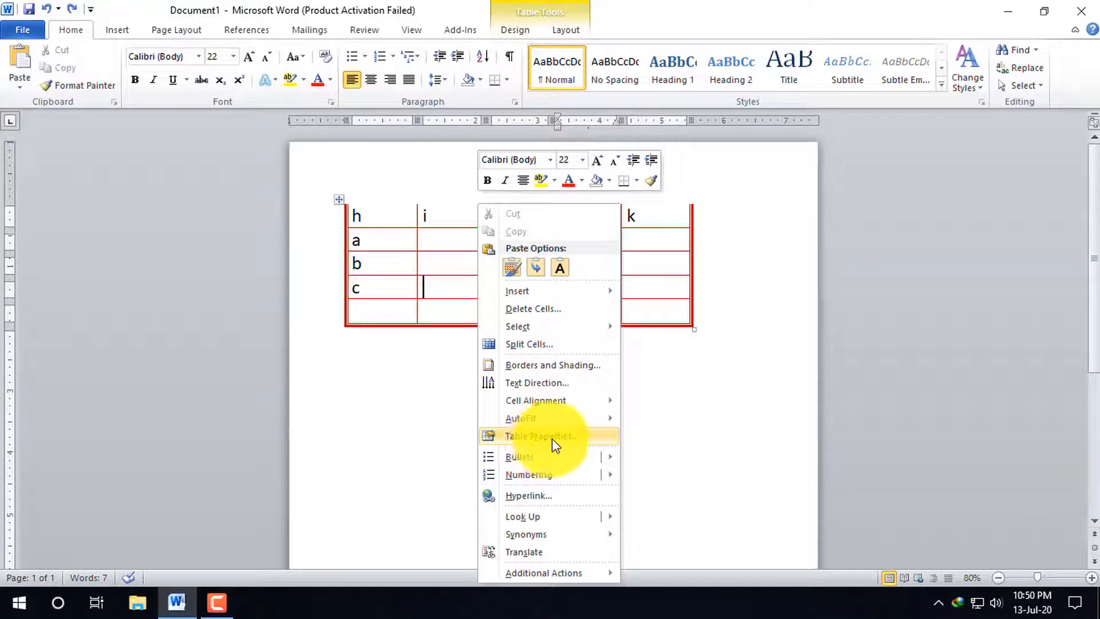
click(668, 369)
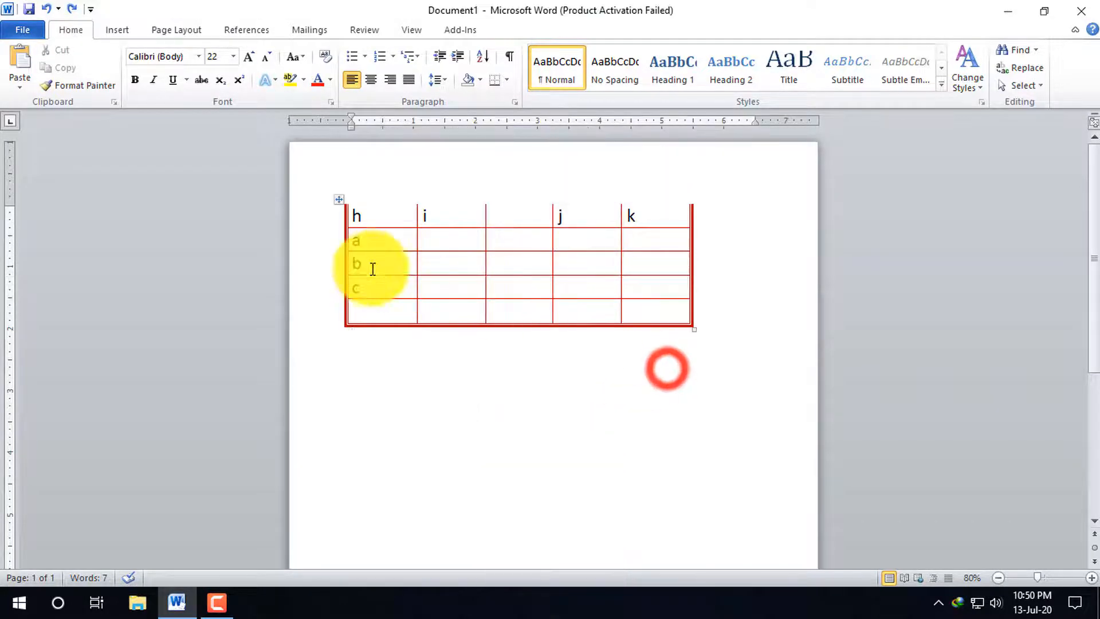
Clear the text from all table cells, and delete the whole table
click(339, 208)
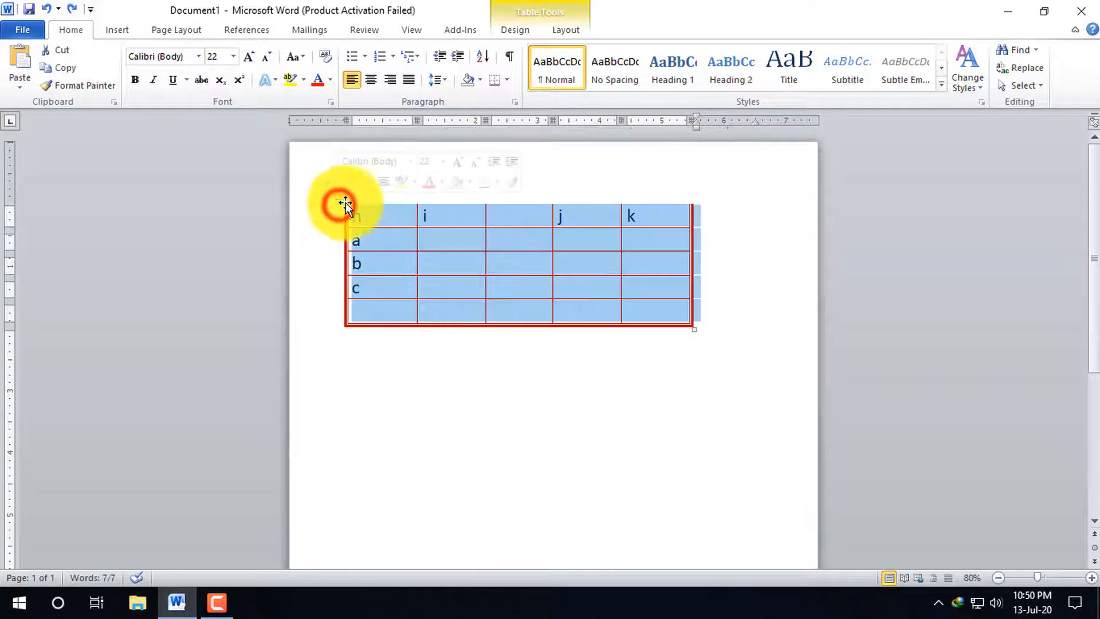
key(Delete)
click(340, 216)
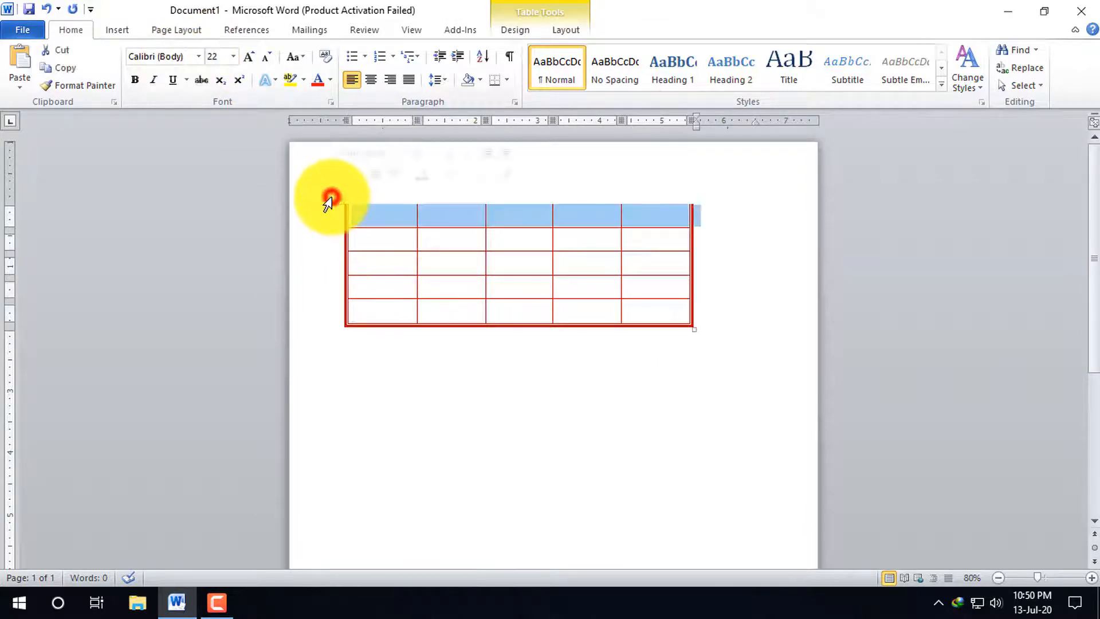
right_click(356, 210)
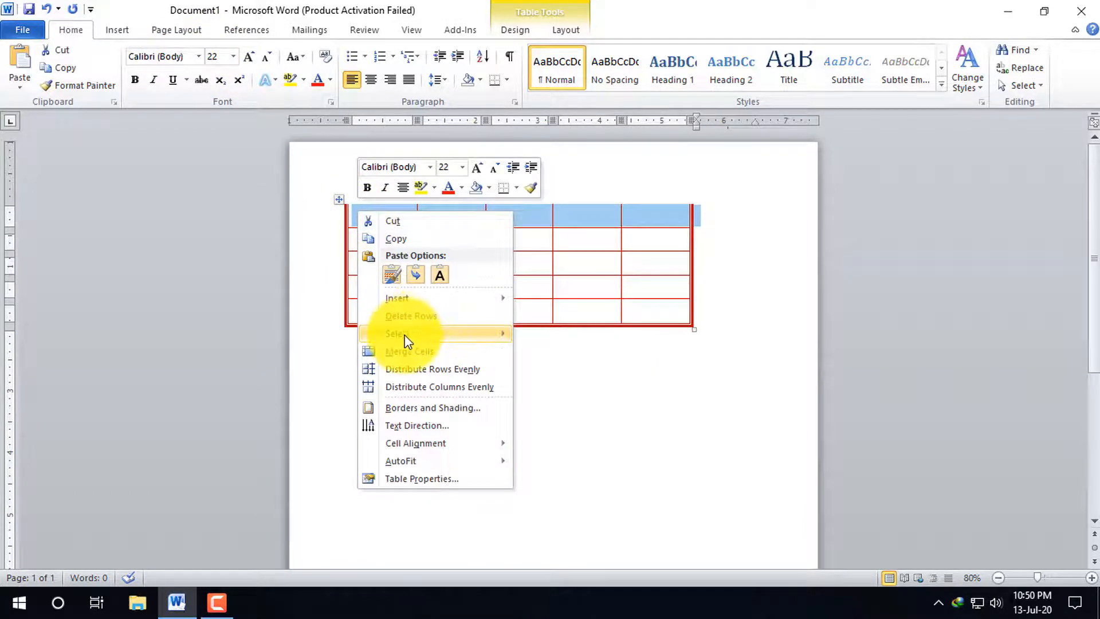
mouse_move(406, 335)
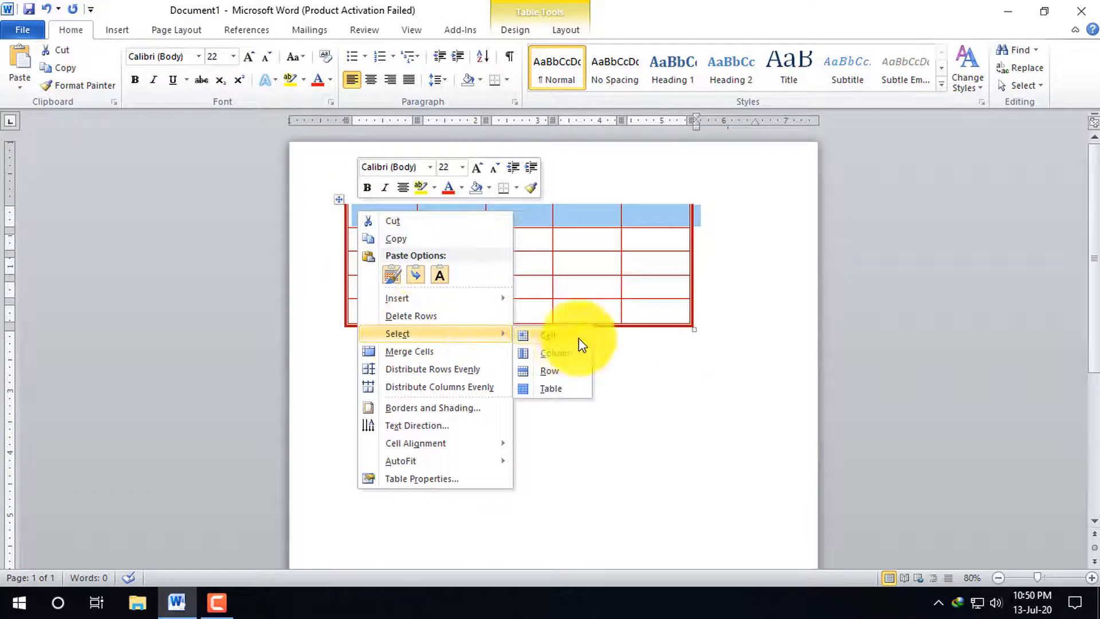
click(657, 384)
click(340, 198)
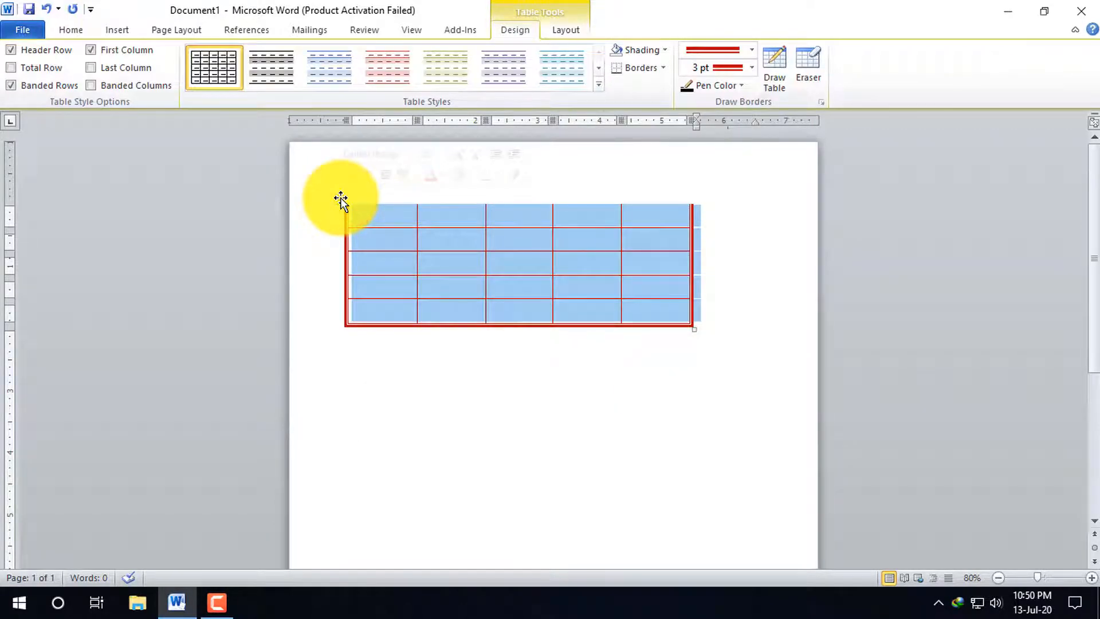
key(BackSpace)
Draw the outline of a new table about 6 inches wide using Draw Table
click(115, 31)
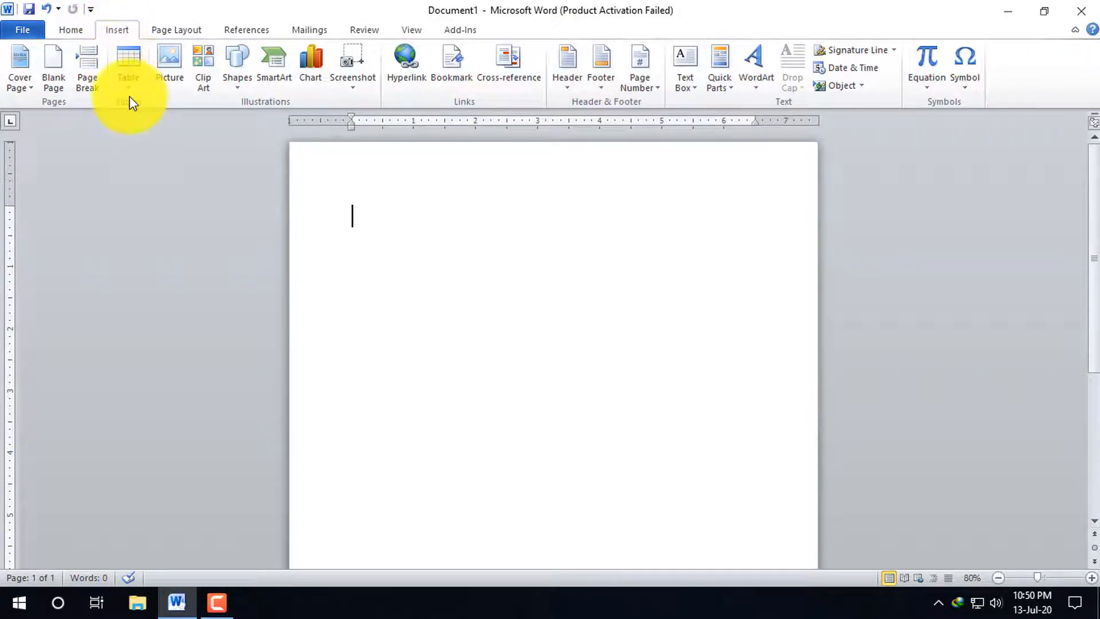
click(140, 76)
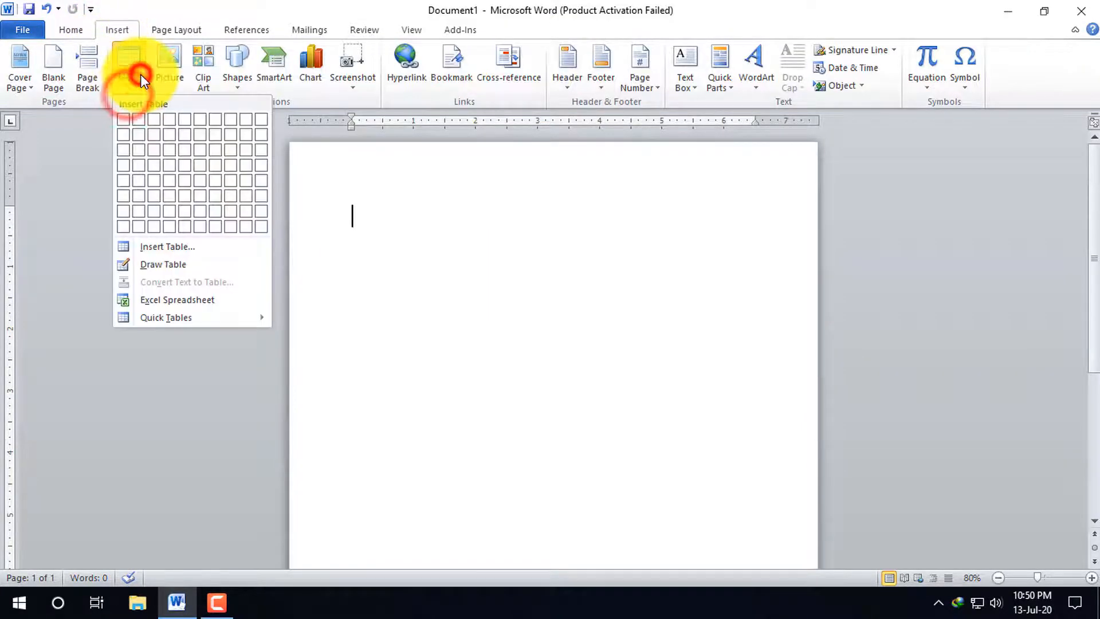
click(183, 266)
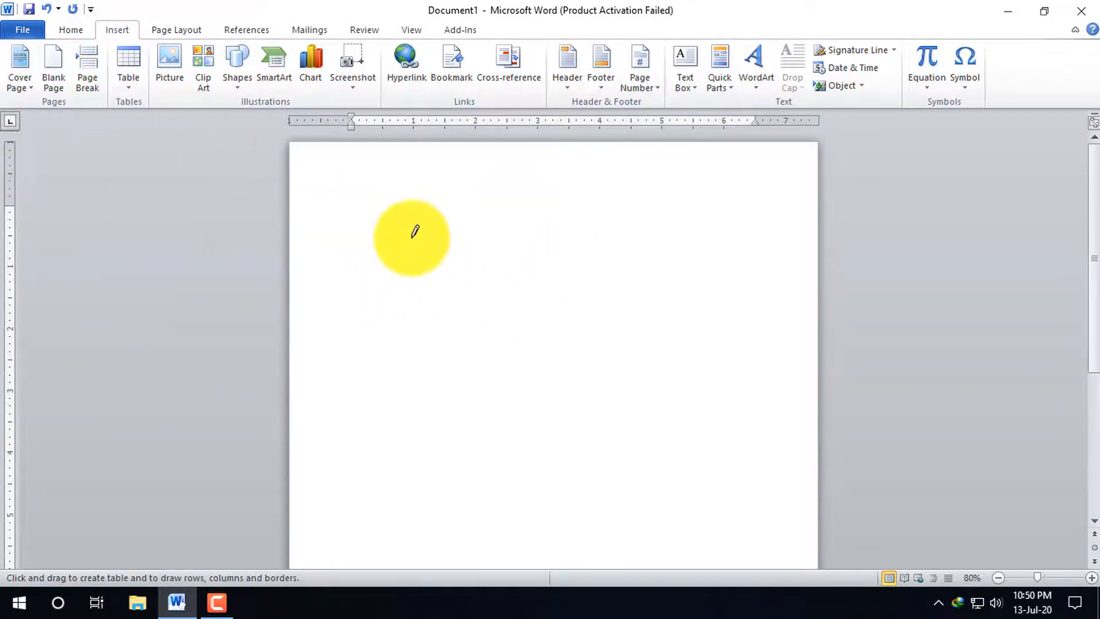
mouse_move(371, 231)
mouse_down()
mouse_move(705, 393)
mouse_move(756, 393)
mouse_move(757, 376)
mouse_up()
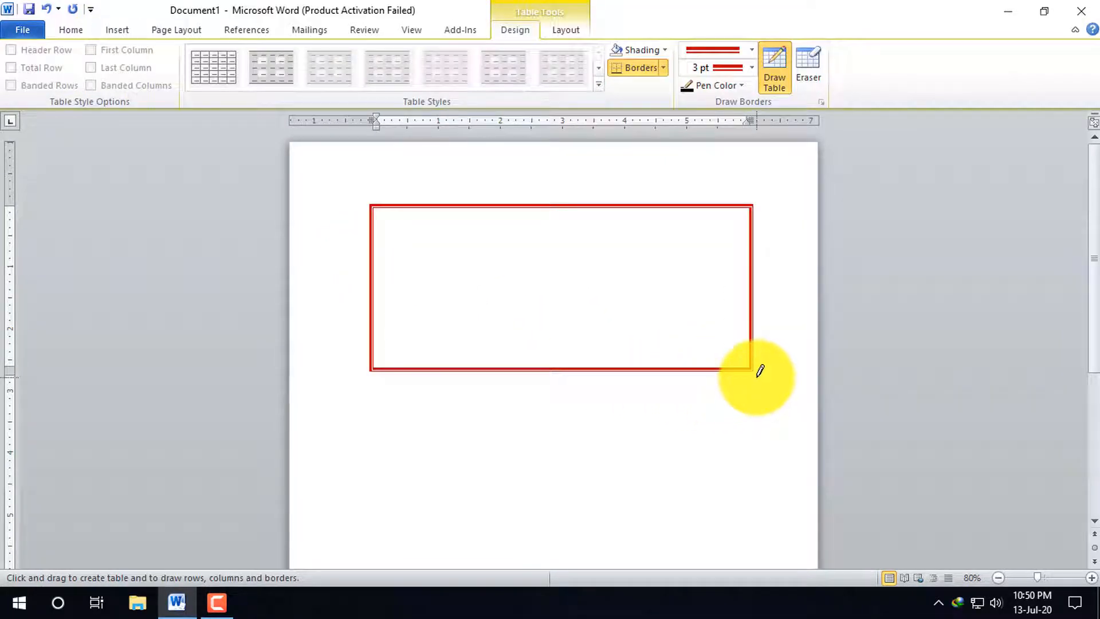
ctrl+scroll(697, 321, up, 4)
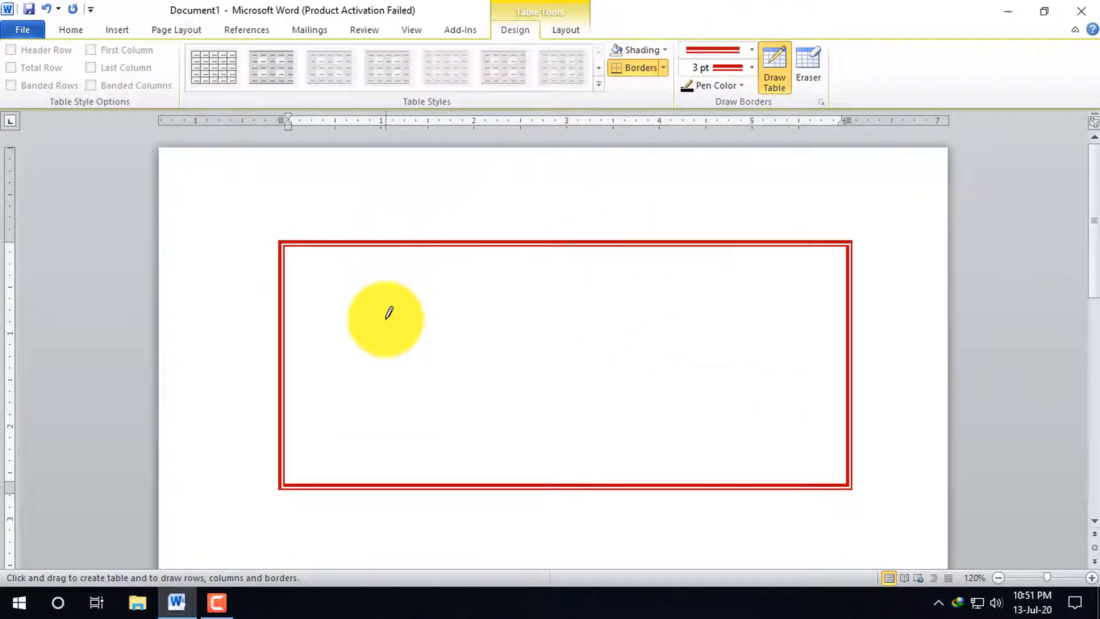
Draw lines dividing the table into five columns, with only the first three columns split into three rows
drag(393, 469, 395, 278)
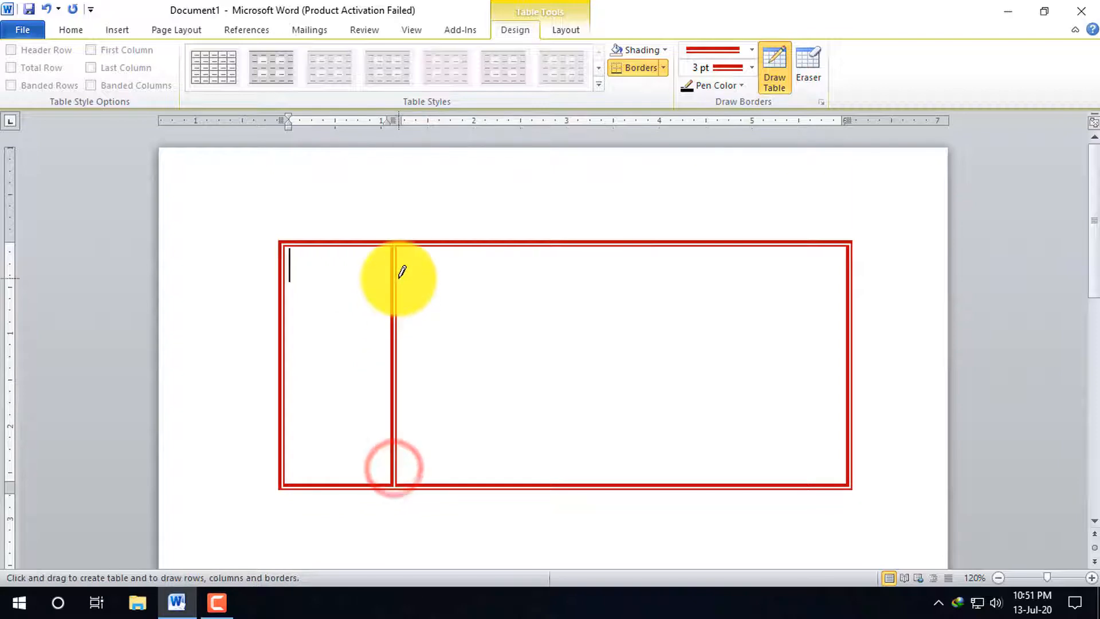
drag(628, 247, 636, 447)
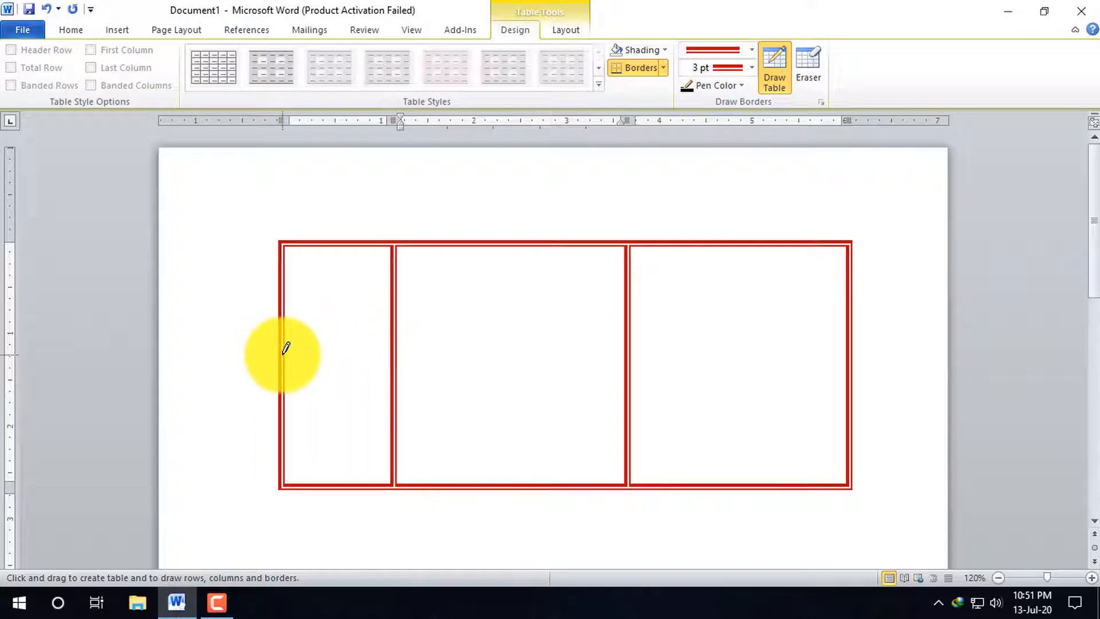
click(351, 349)
drag(274, 356, 625, 352)
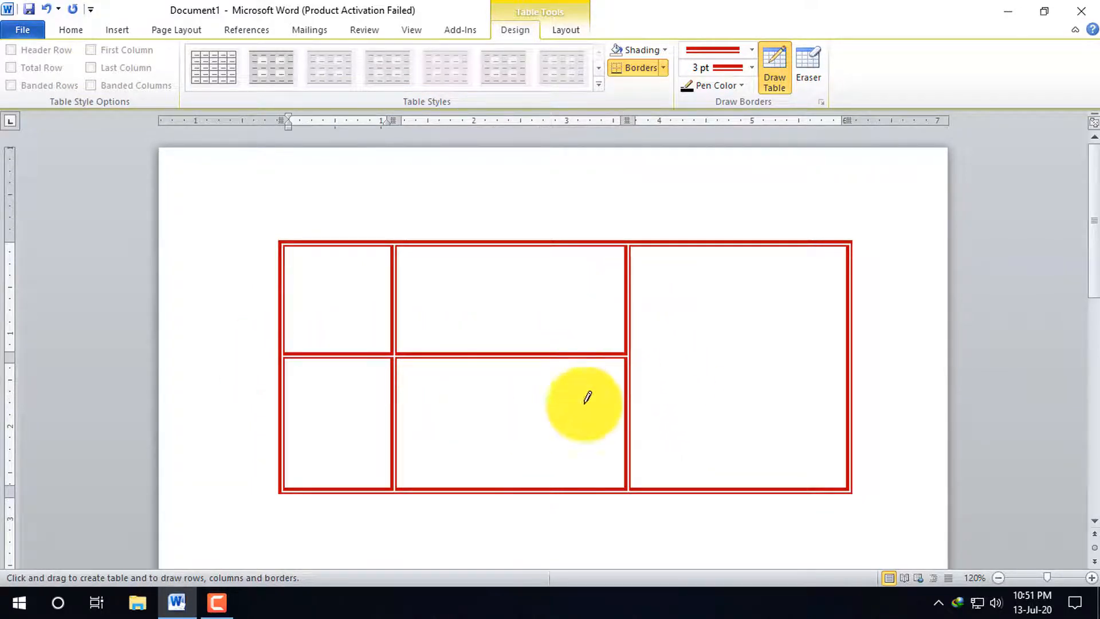
drag(274, 435, 607, 437)
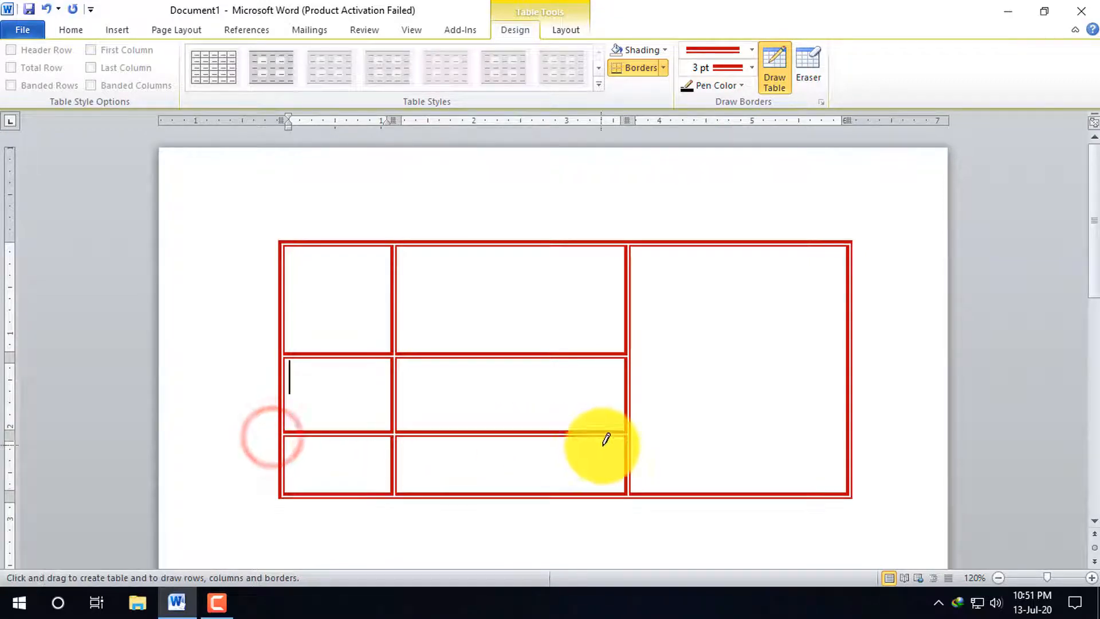
drag(732, 243, 746, 488)
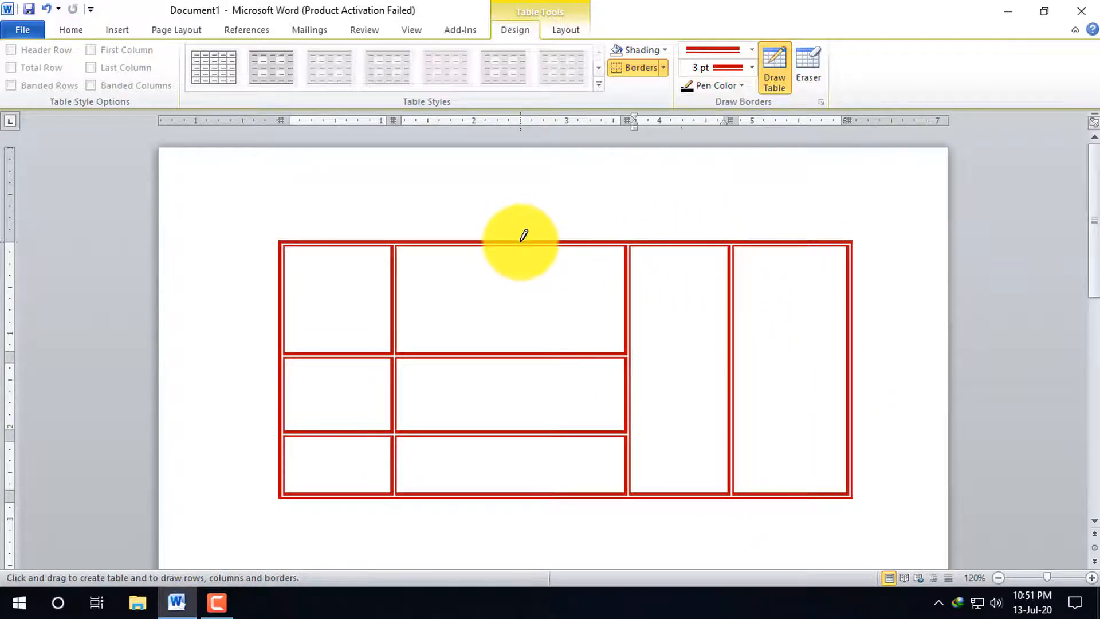
drag(522, 241, 518, 481)
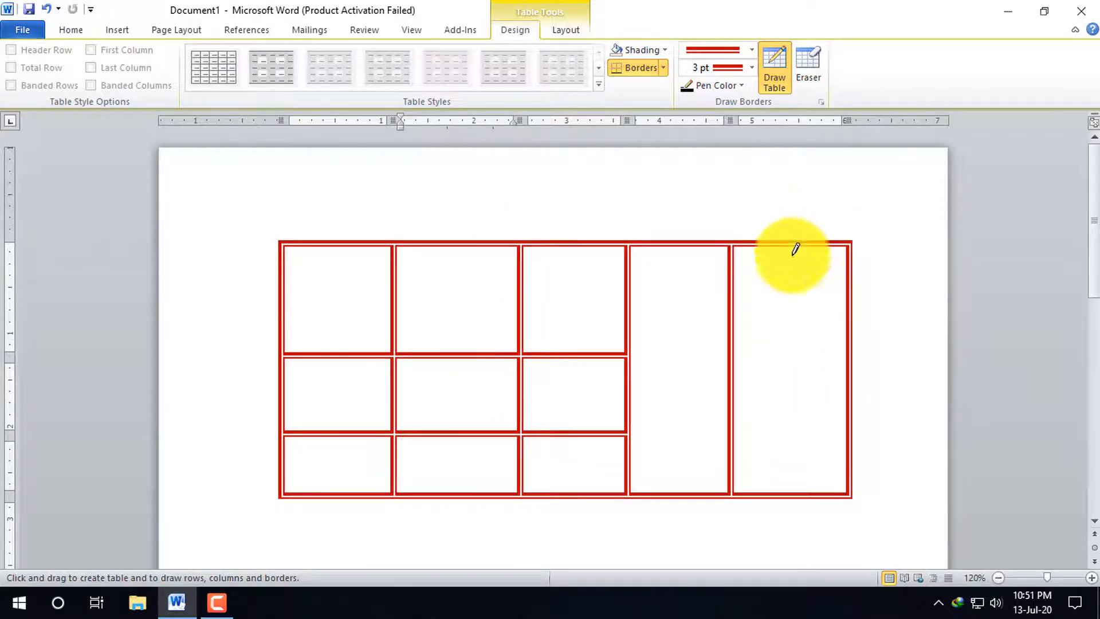
Set the border pen weight to ¼ pt, choose the black double-line style, and select the whole table
click(752, 67)
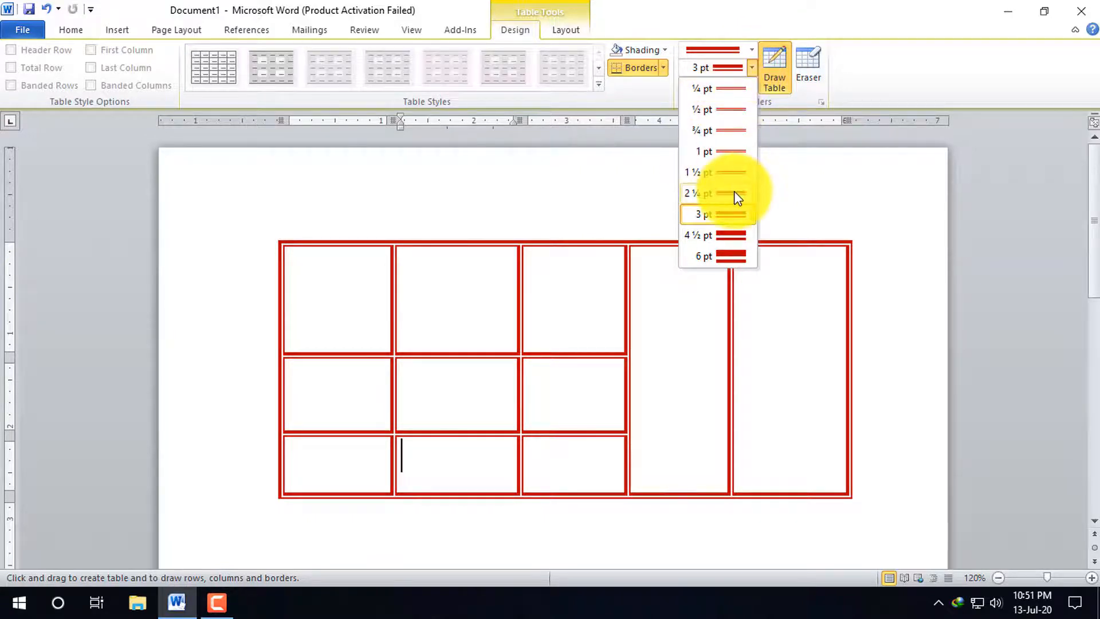
click(717, 89)
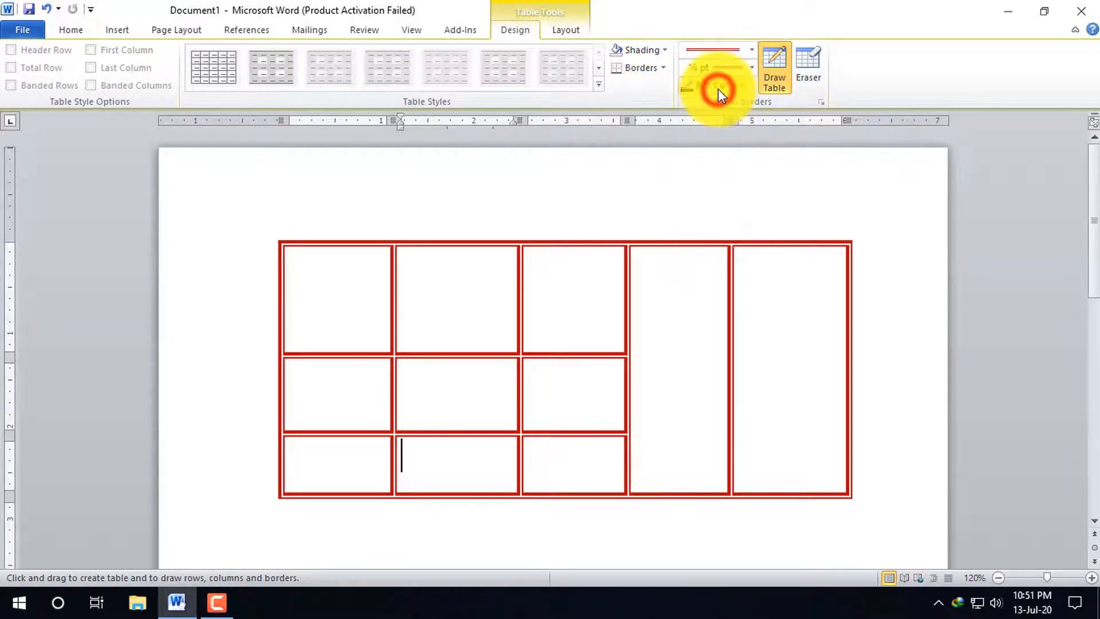
click(752, 49)
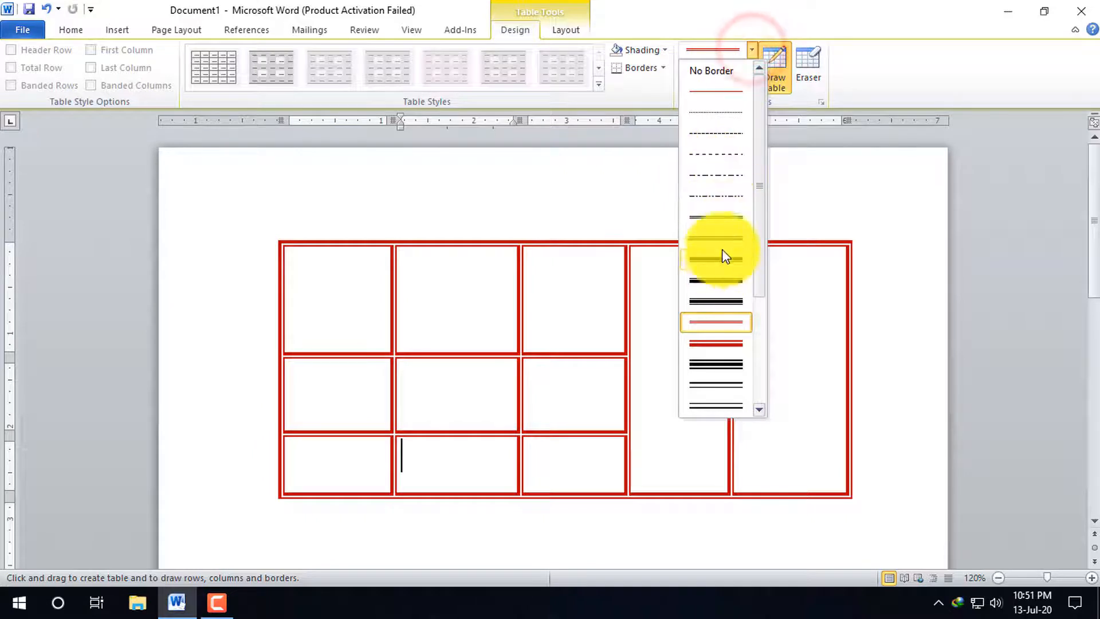
click(722, 221)
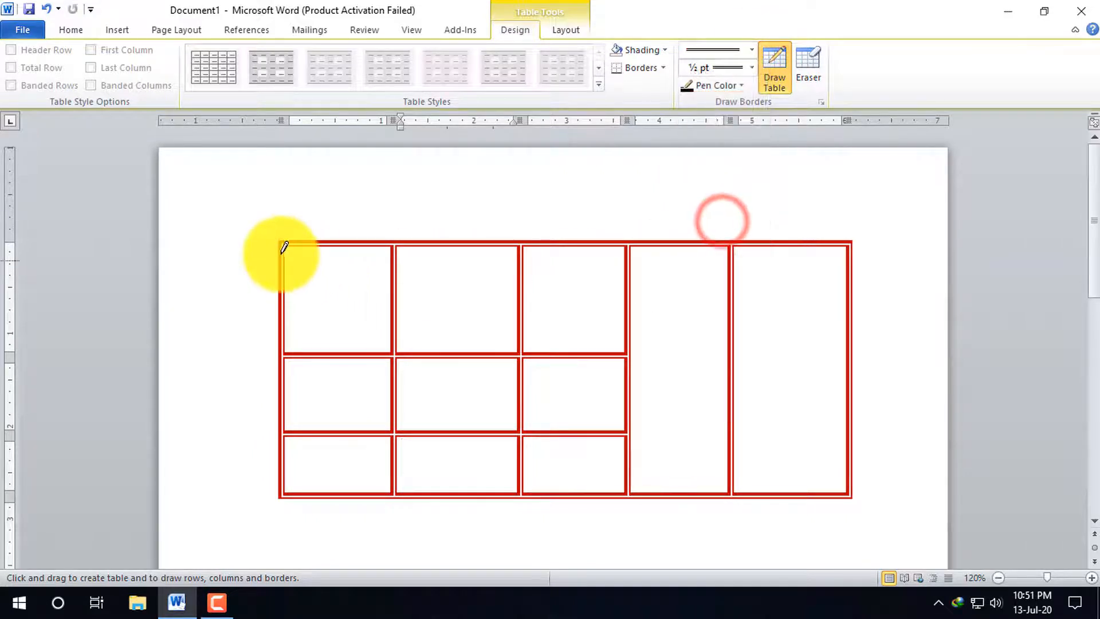
key(ctrl+a)
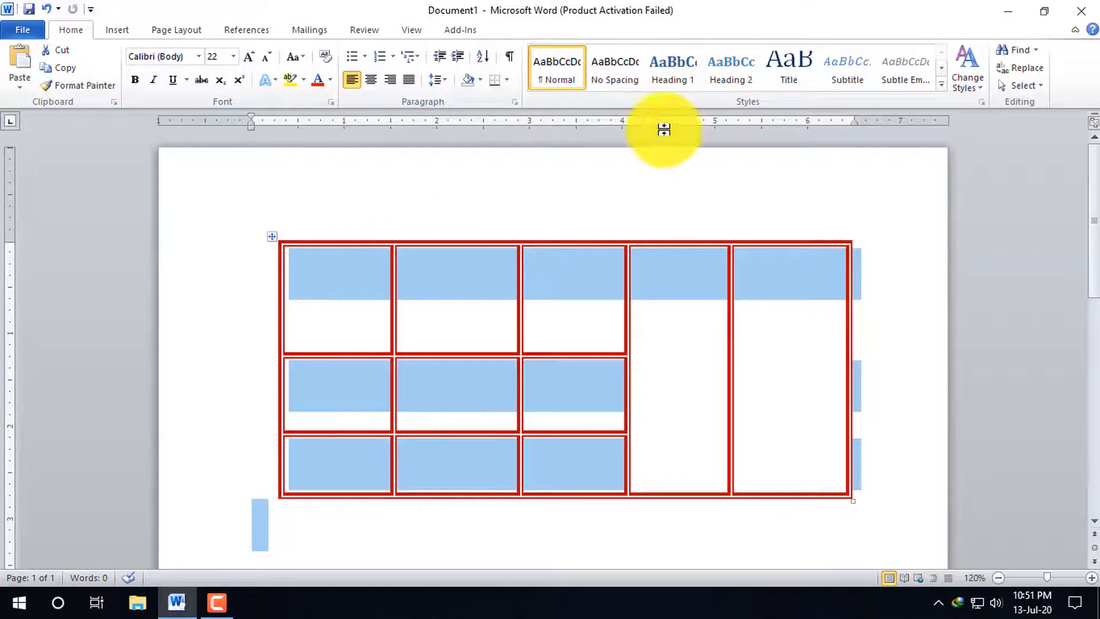
click(273, 236)
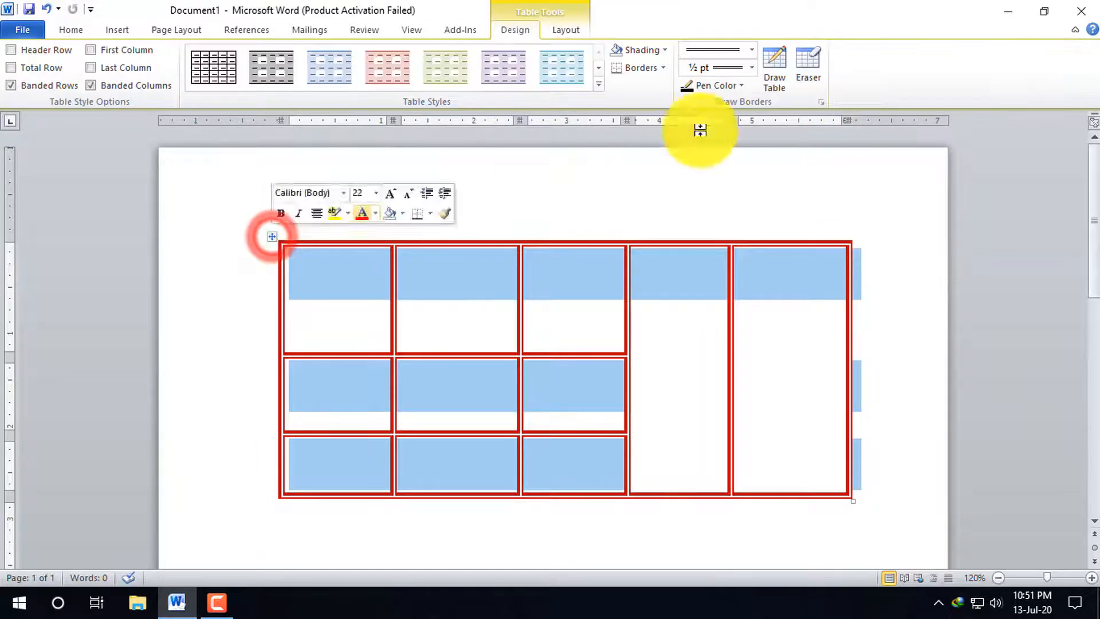
click(755, 48)
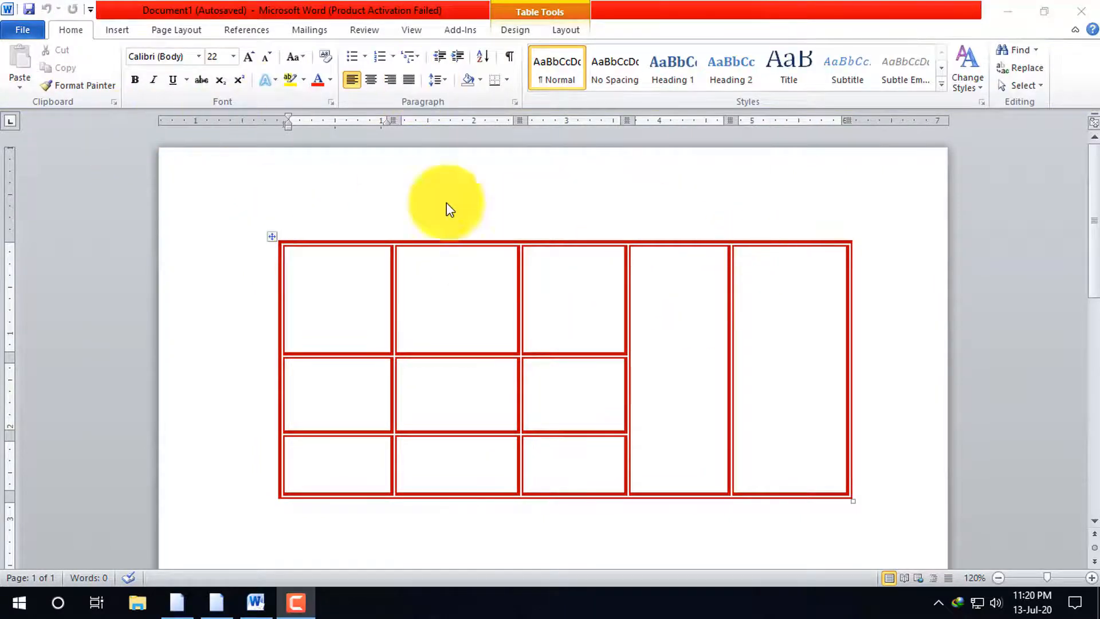
Erase the partitions within and between the third and fourth columns, merging them into one full-height cell
click(581, 326)
click(513, 31)
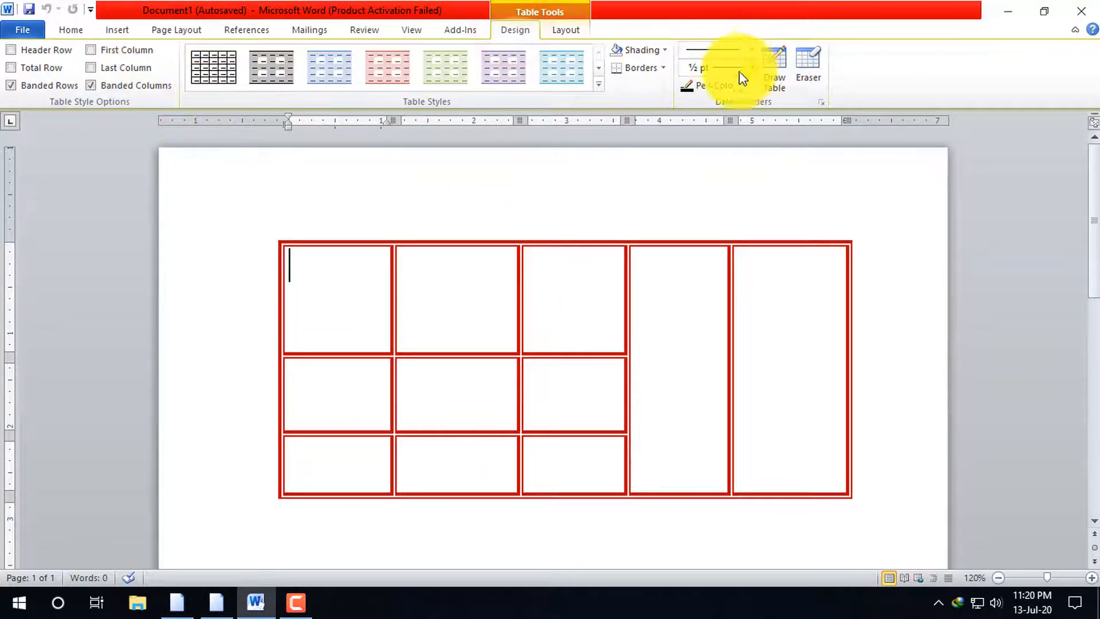
click(781, 76)
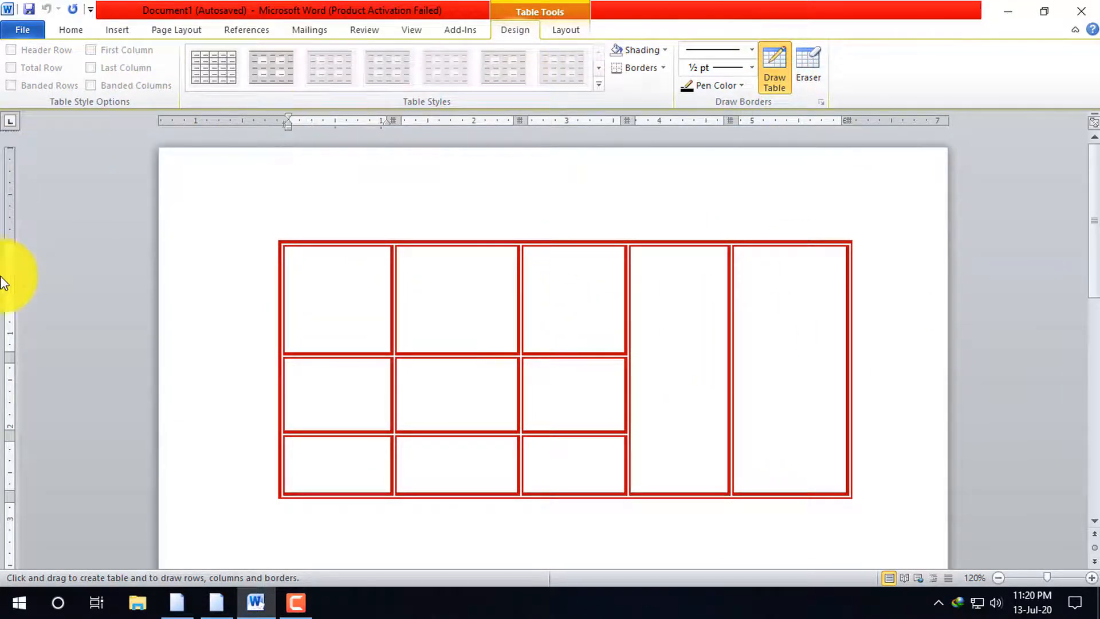
click(781, 63)
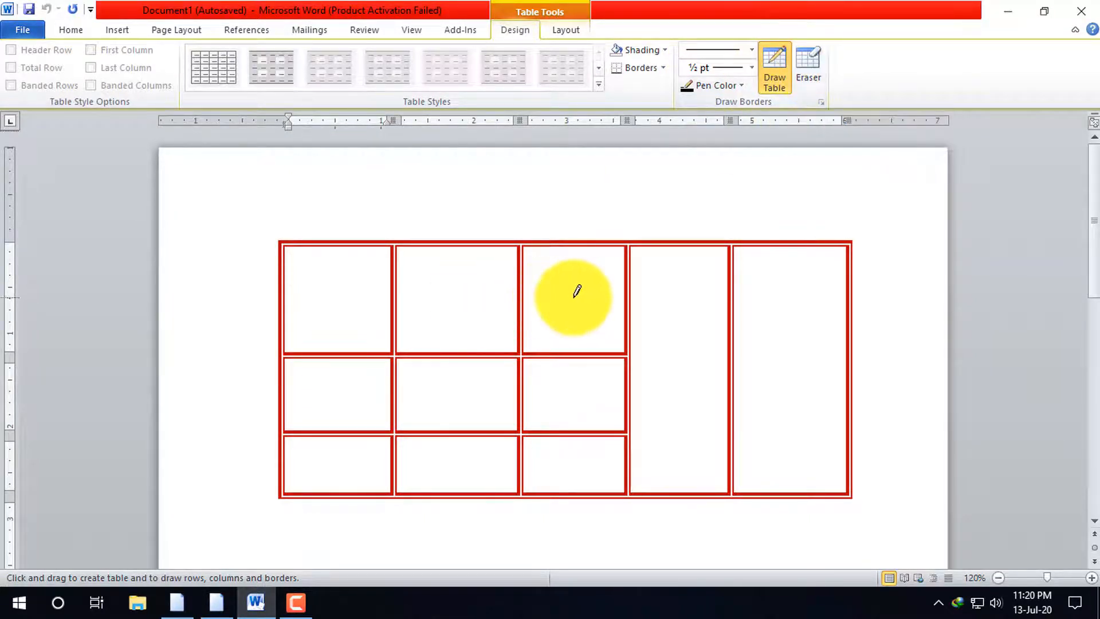
click(805, 64)
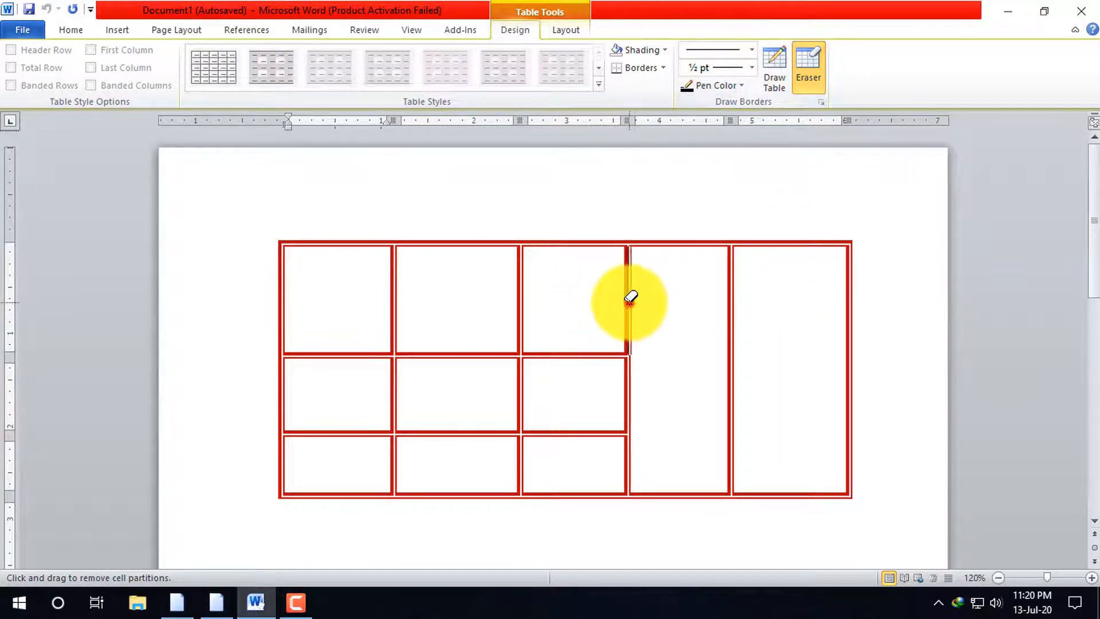
click(630, 298)
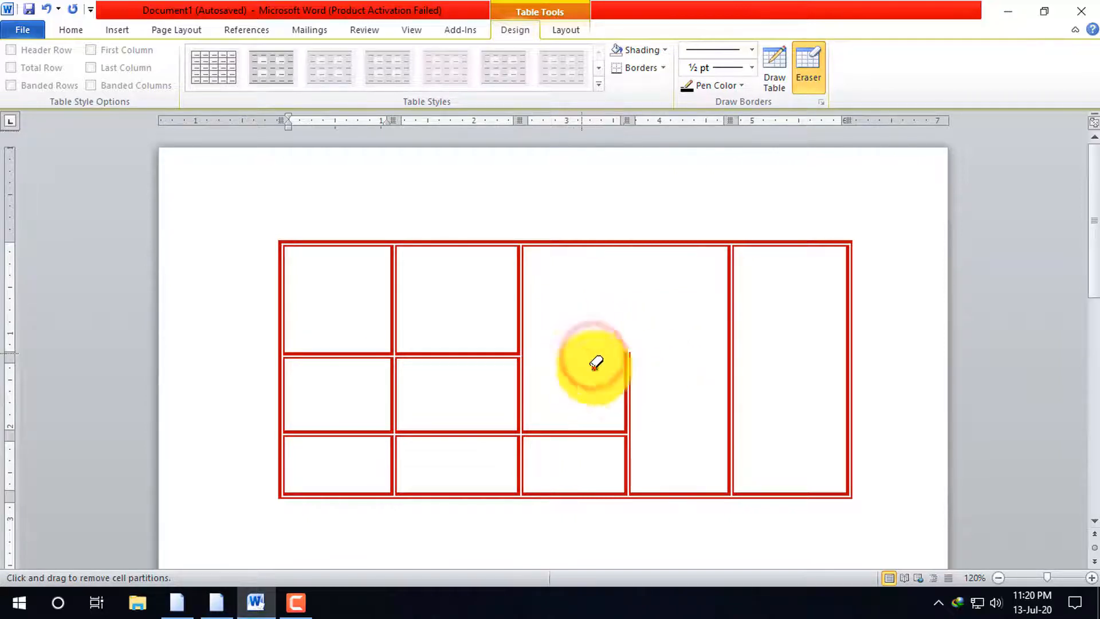
drag(594, 365, 653, 474)
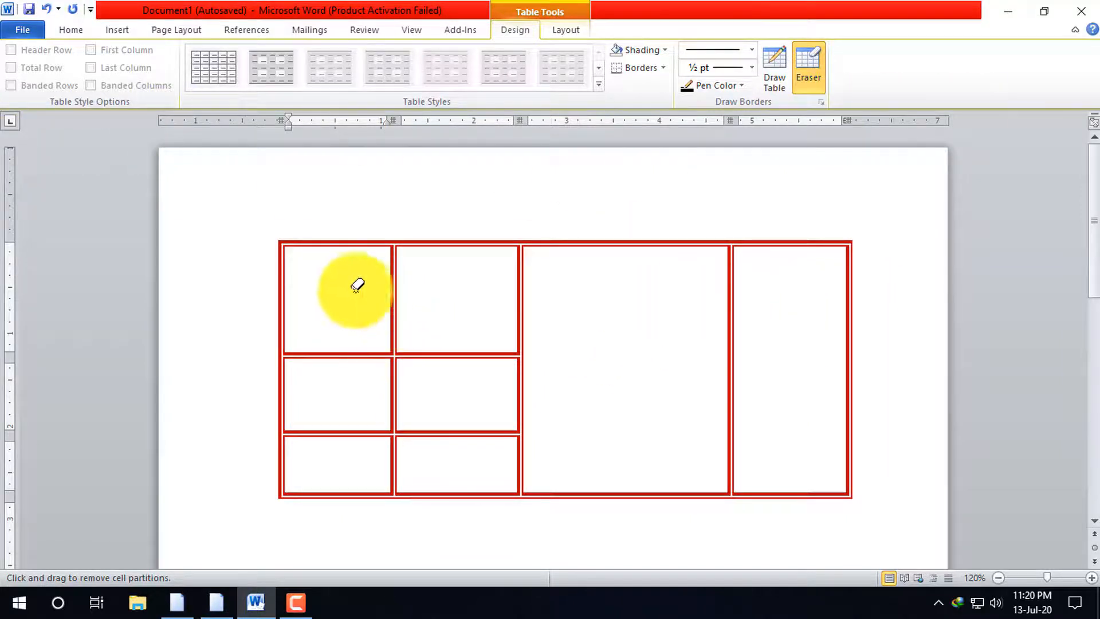
Erase the line between the second column's upper two cells and the line separating it from the first column's middle cell
click(332, 262)
click(465, 360)
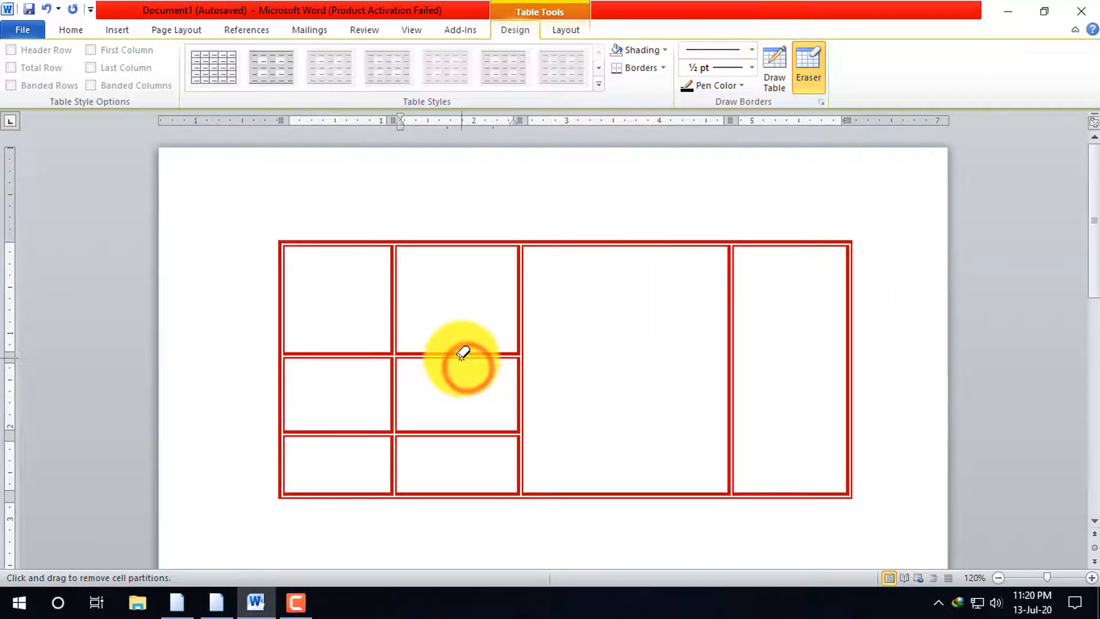
click(454, 347)
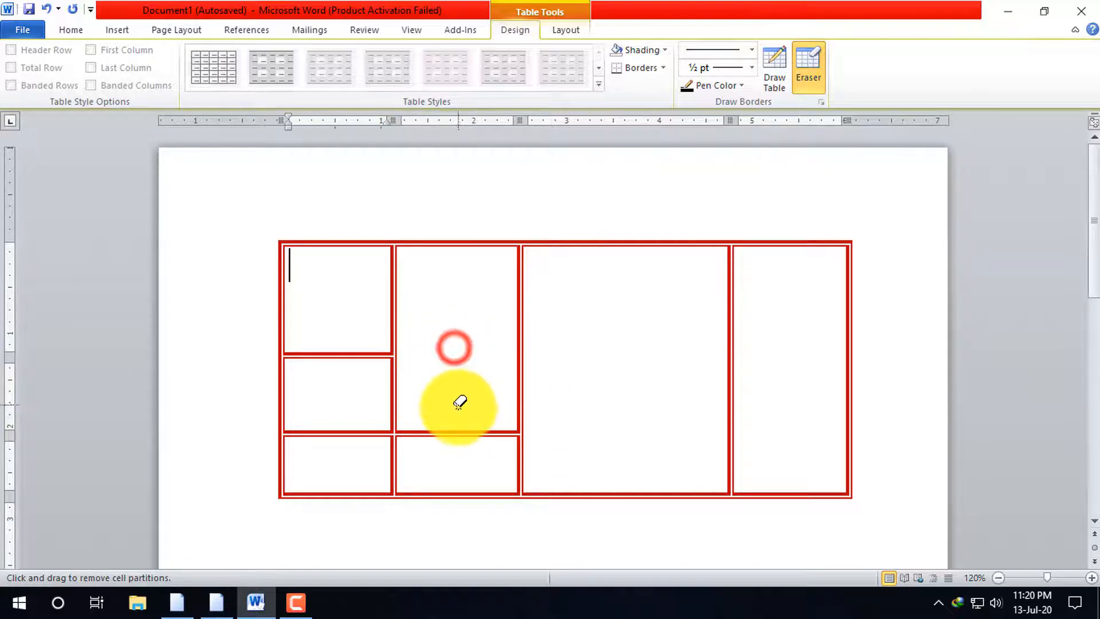
drag(329, 396, 430, 393)
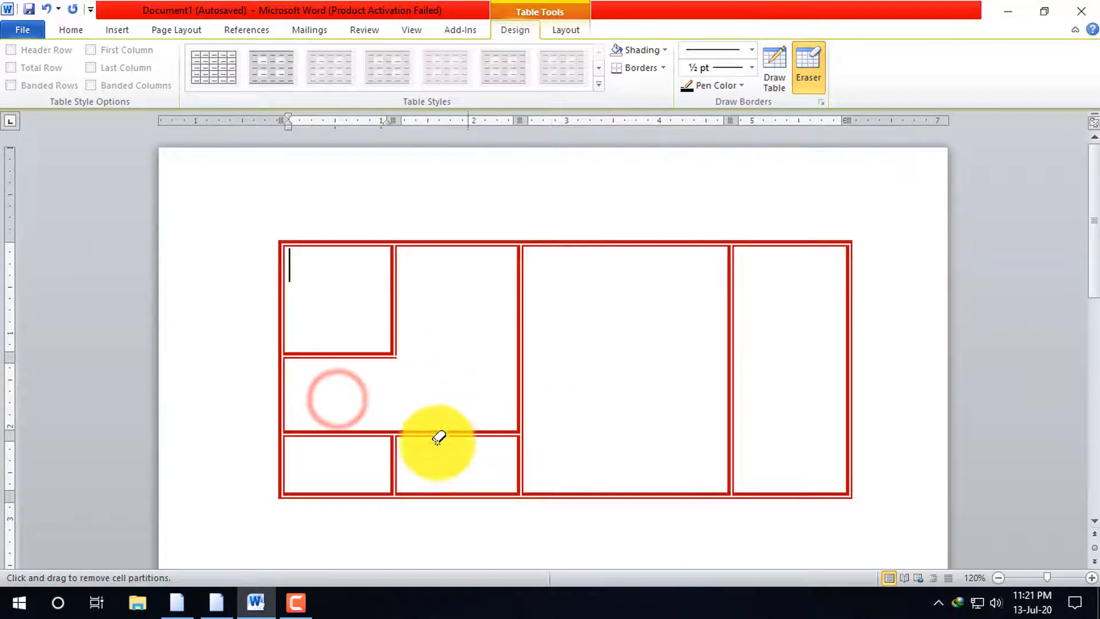
Erase the bottom border under the first two columns and the vertical line between the large merged cell and the last column
drag(366, 490, 441, 484)
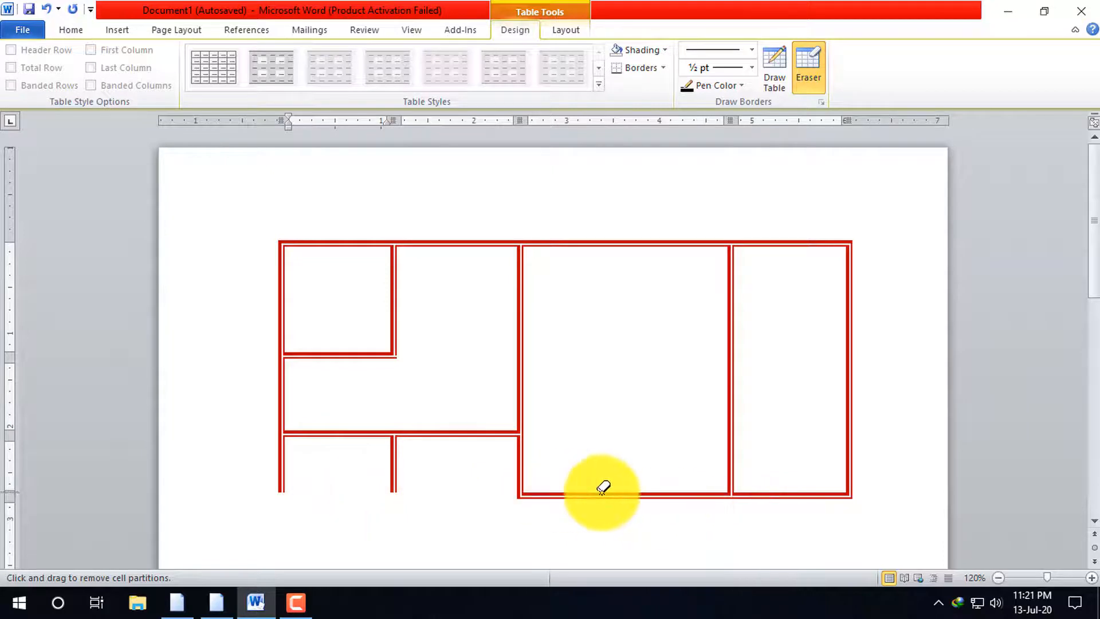
drag(710, 380, 805, 380)
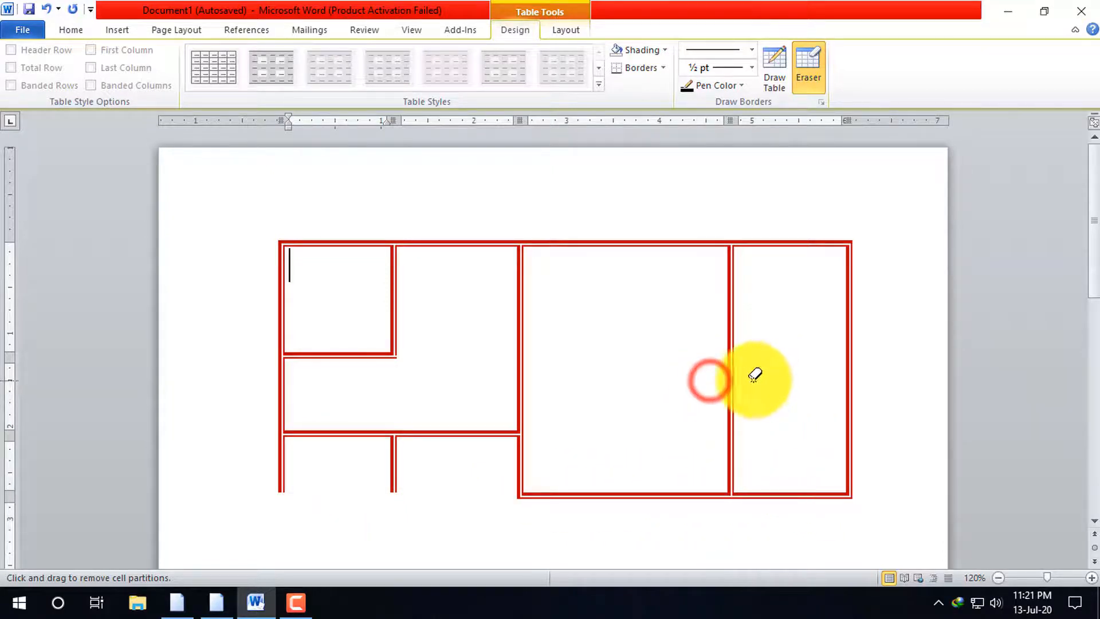
click(737, 375)
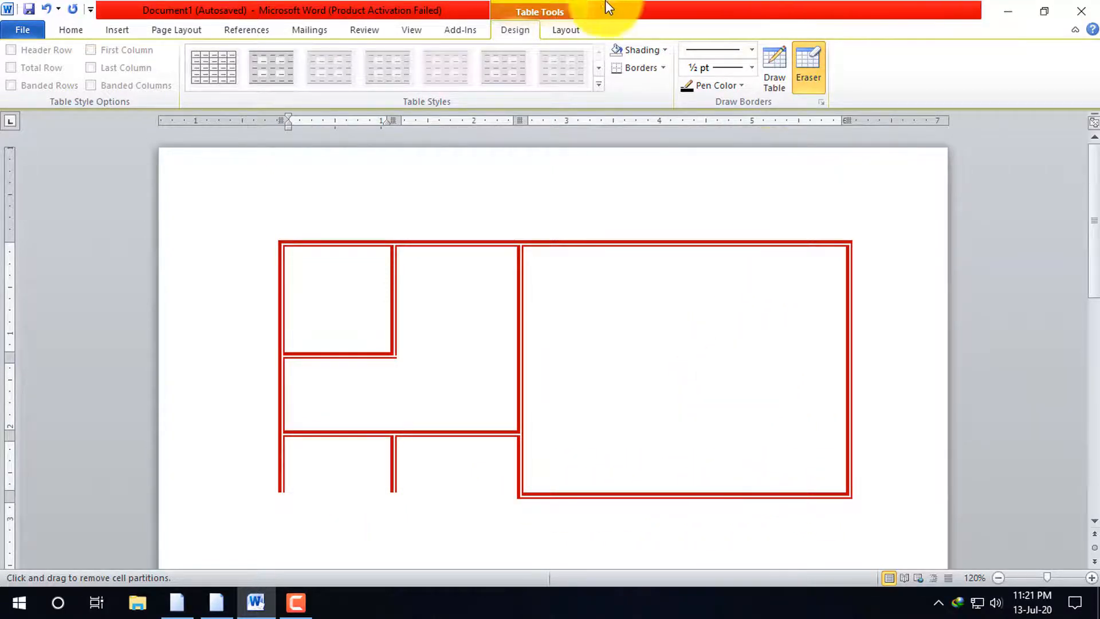
Draw a ½ pt black line to restore the missing bottom border under the table's first two columns
click(775, 69)
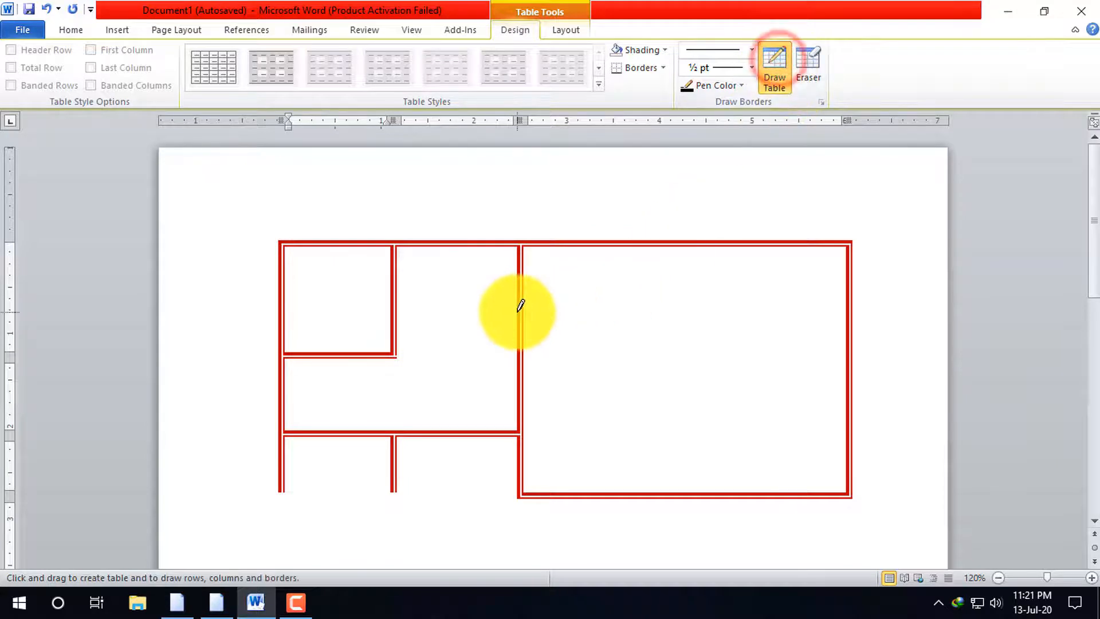
drag(518, 313, 774, 312)
mouse_move(517, 368)
mouse_down()
mouse_move(668, 356)
mouse_move(670, 370)
mouse_up()
scroll(673, 424, down, 5)
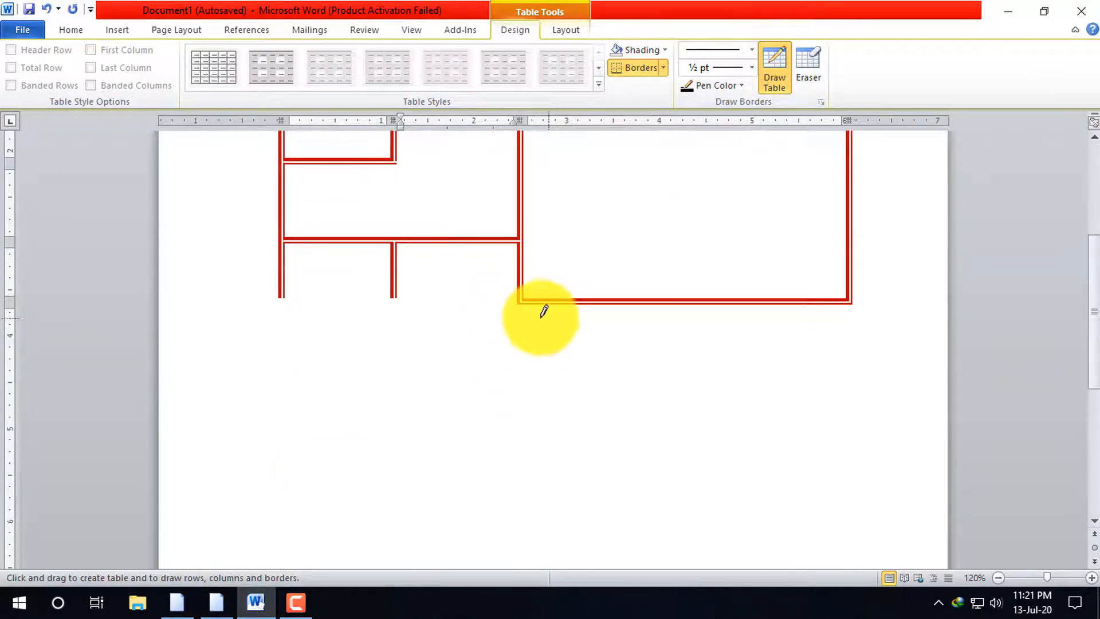
drag(509, 300, 280, 298)
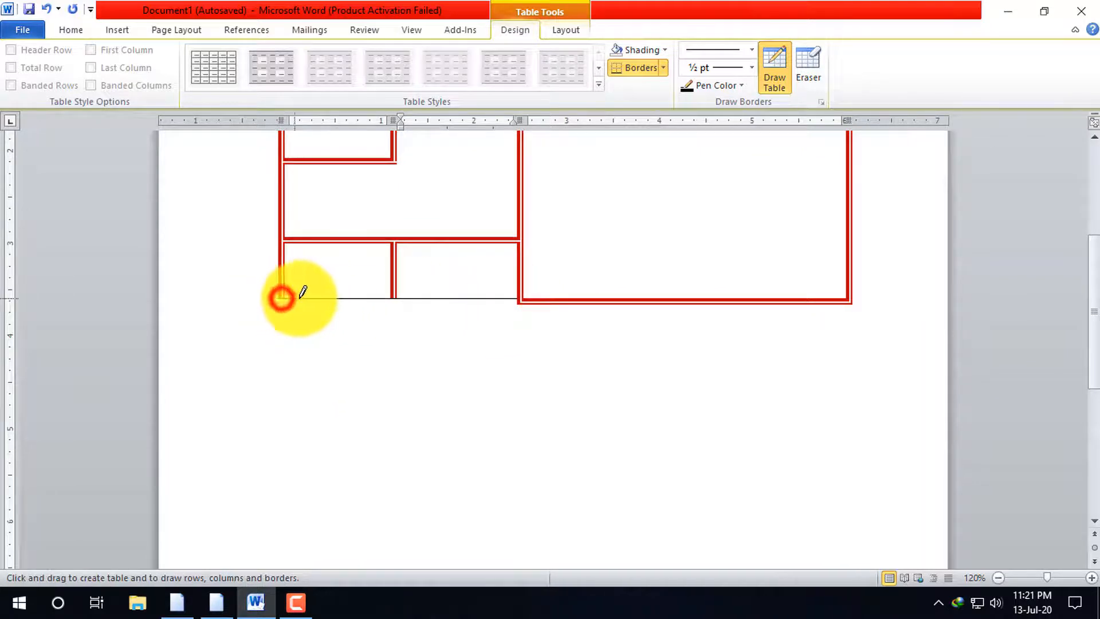
click(519, 305)
click(264, 306)
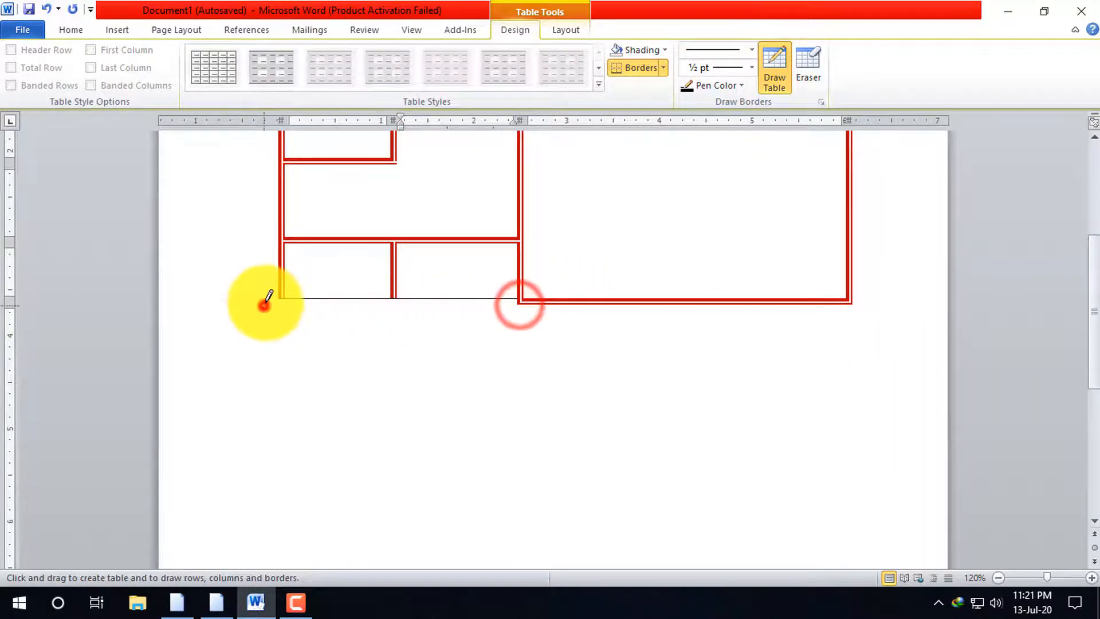
click(363, 294)
click(415, 291)
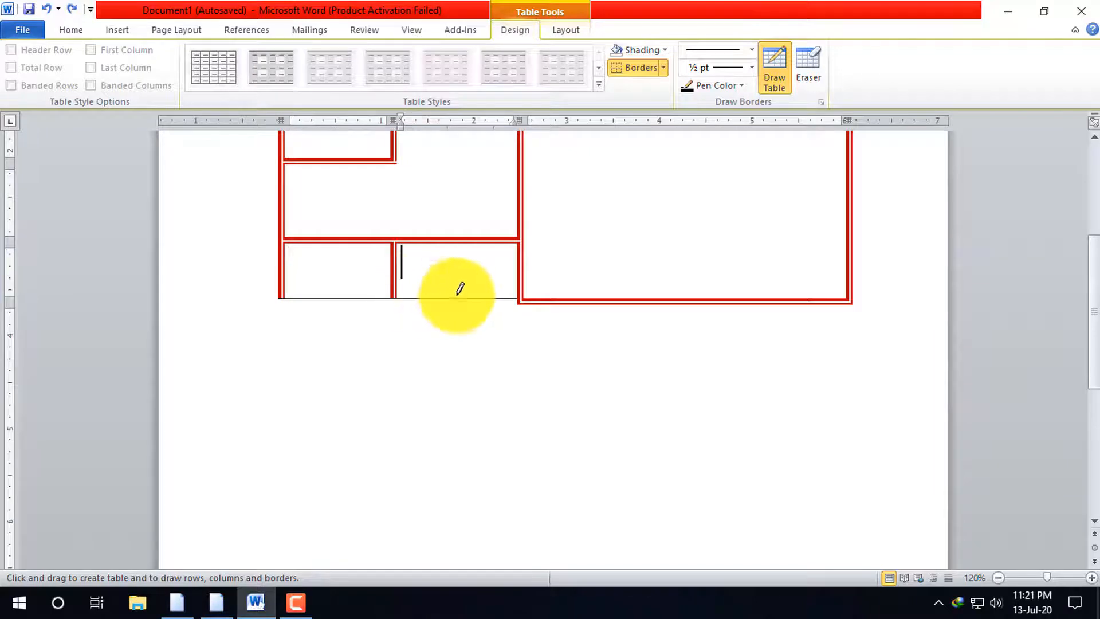
Undo the drawn bottom border and the latest erasures of the table's bottom border and vertical separators
key(ctrl+z)
key(ctrl+z)
key(ctrl+z)
key(ctrl+z)
key(ctrl+z)
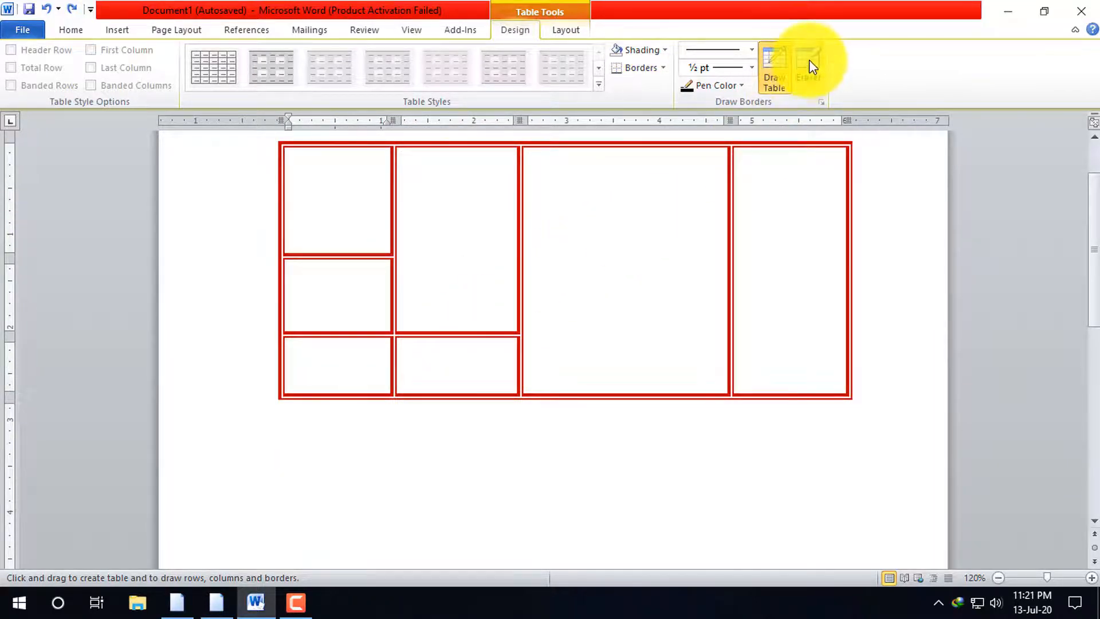
Draw ½ pt black horizontal lines that split the tall cells of the second, third and fourth columns into rows
drag(516, 256, 748, 255)
click(392, 256)
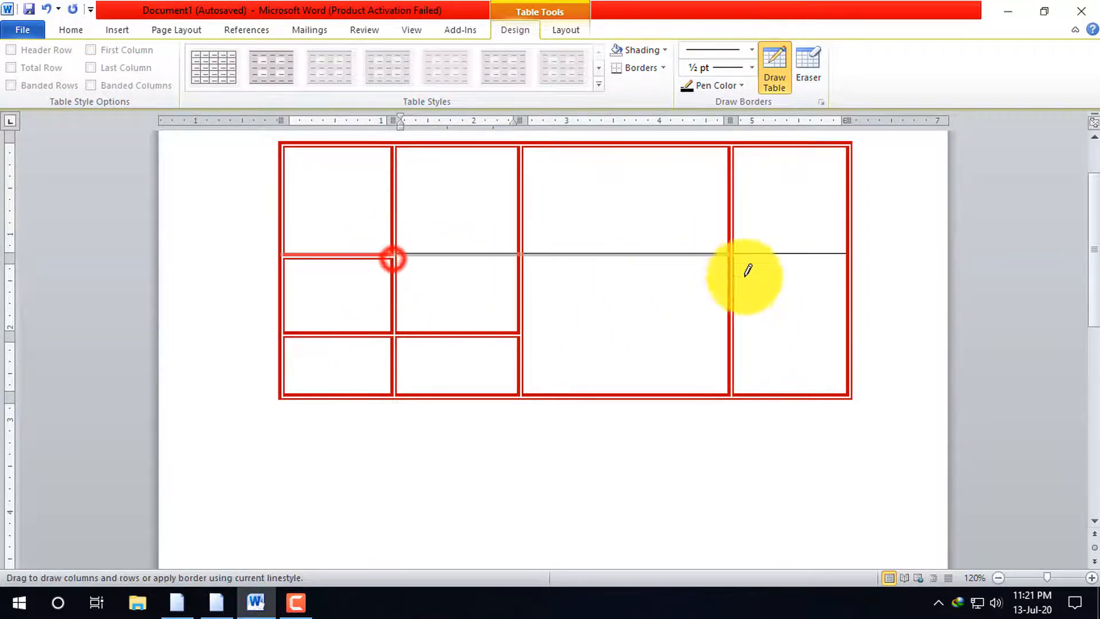
click(819, 276)
click(510, 334)
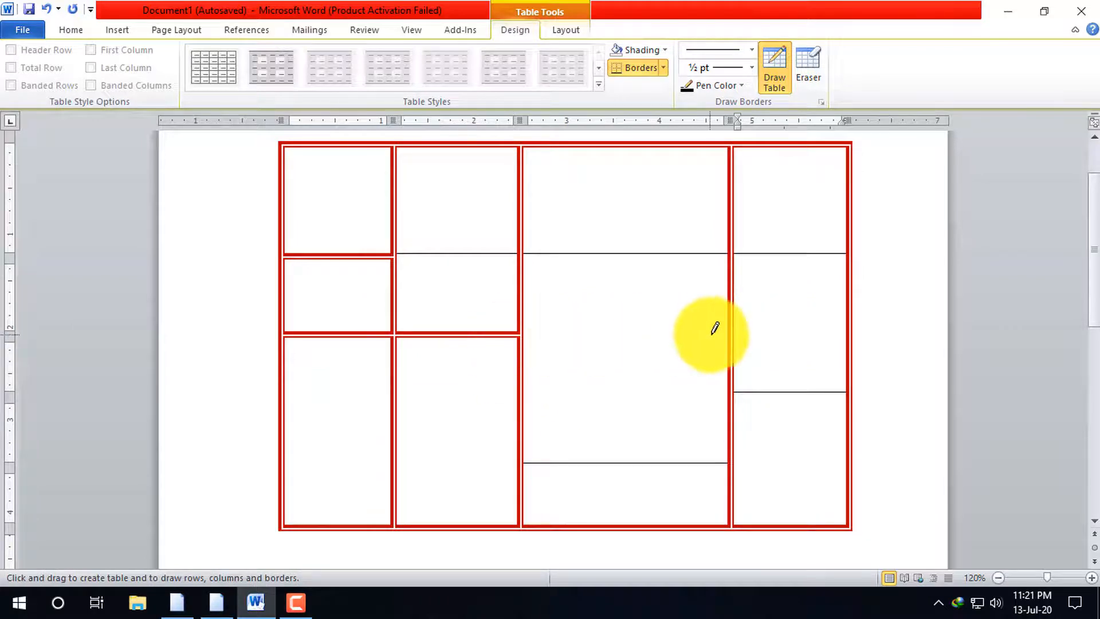
drag(724, 331, 524, 331)
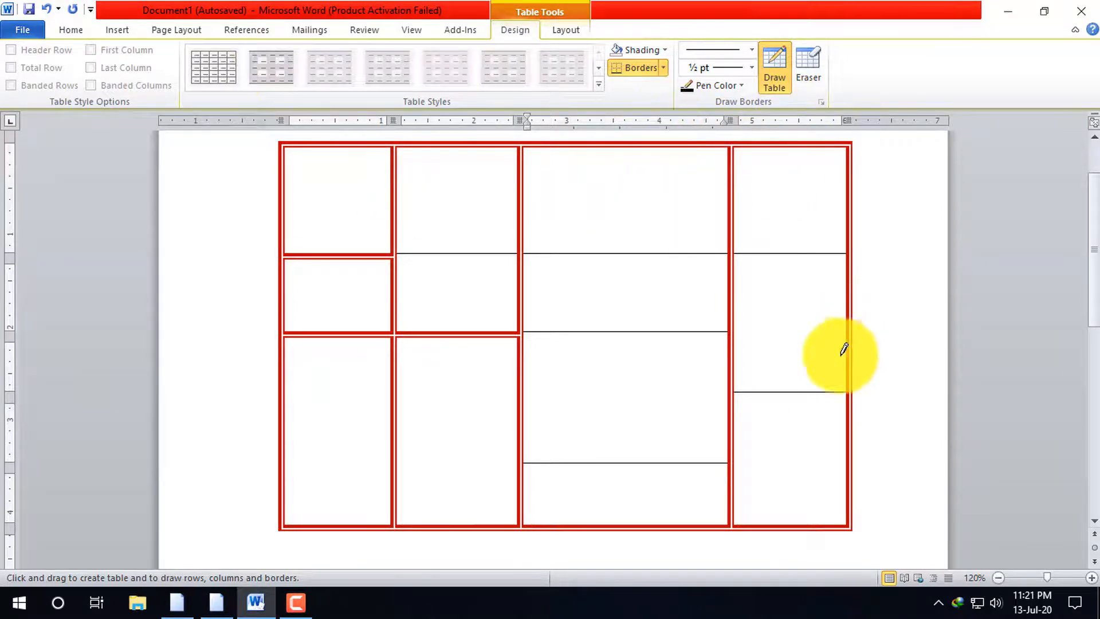
Delete the whole red-bordered table and draw a new single-cell table about 4.5 inches wide in its place
key(ctrl+a)
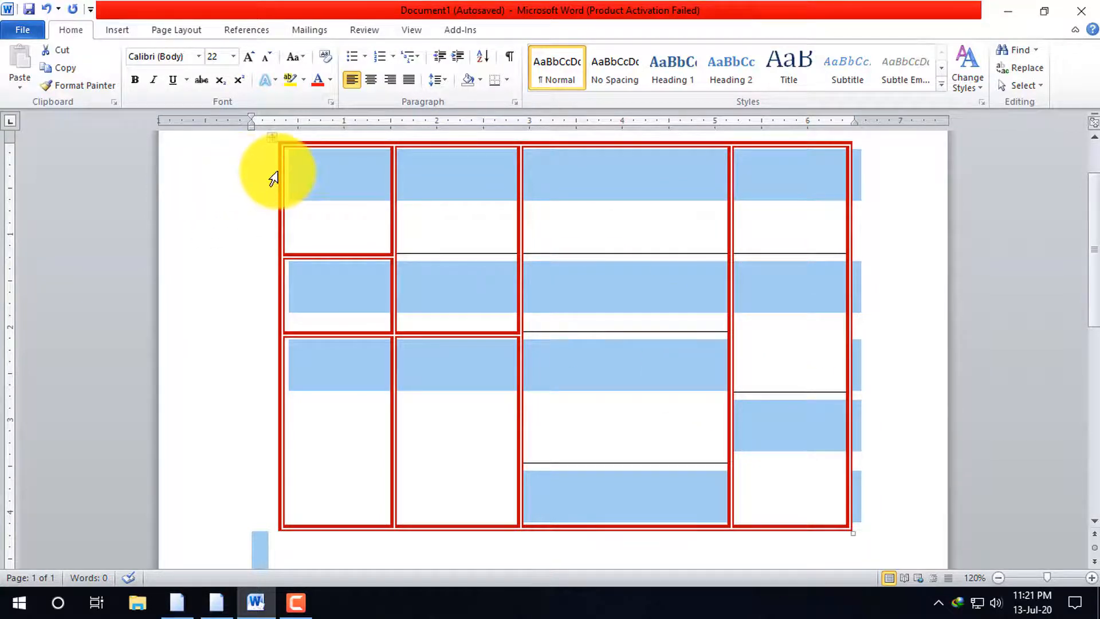
key(Delete)
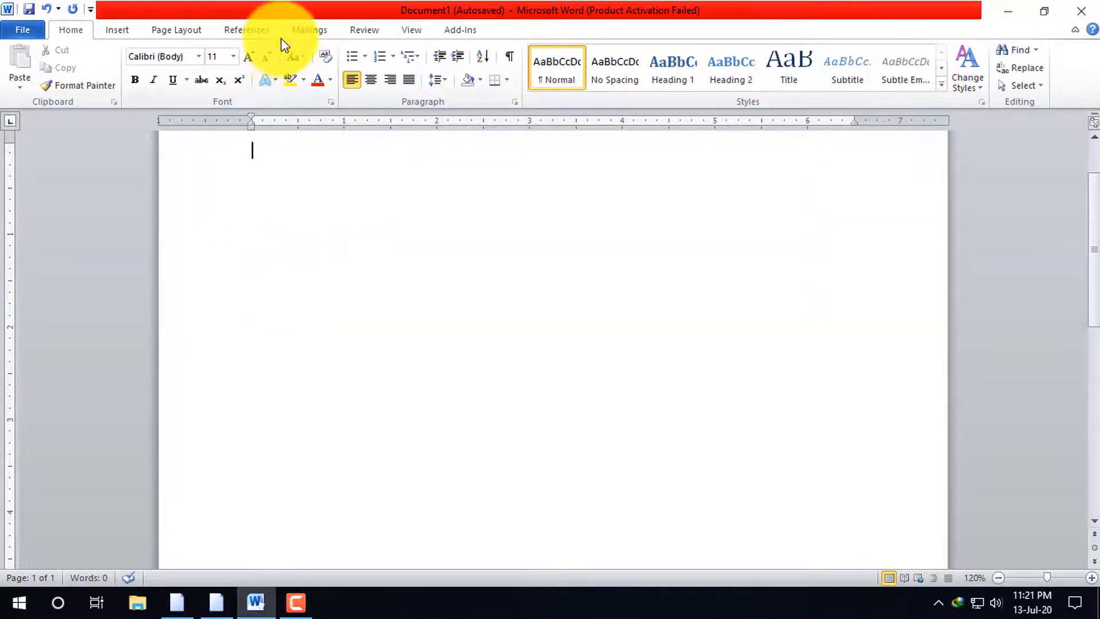
click(146, 30)
click(120, 29)
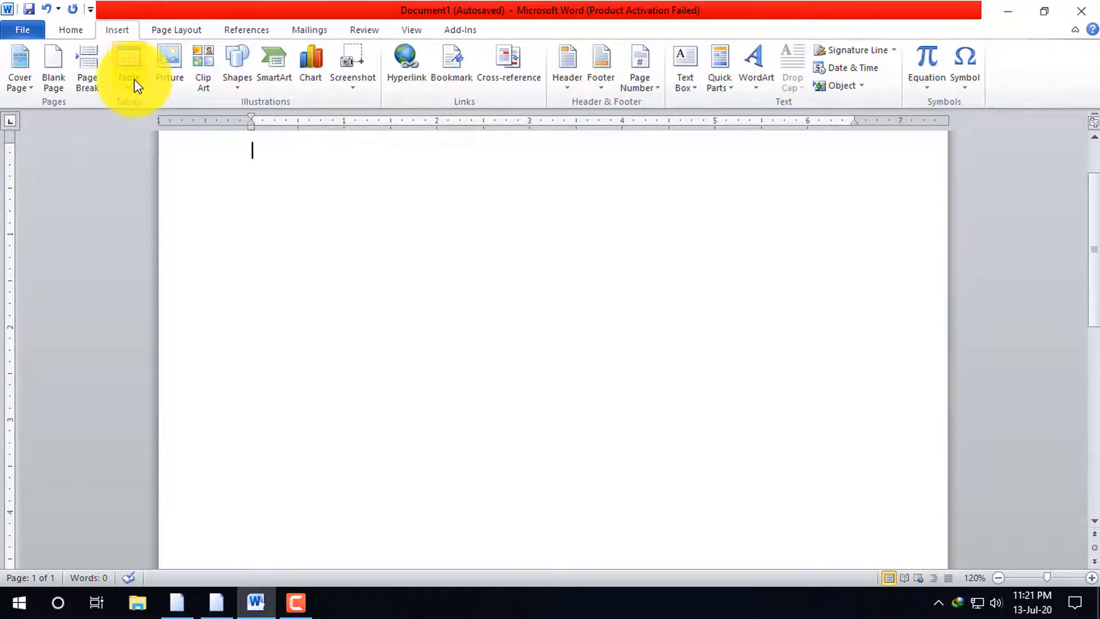
click(132, 81)
click(177, 265)
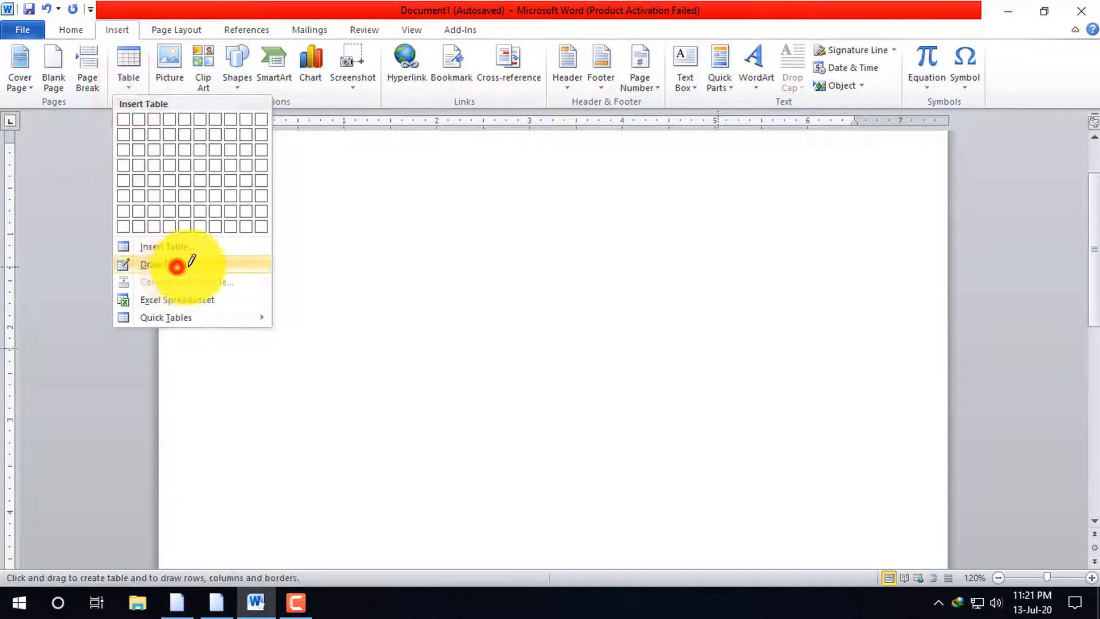
drag(325, 264, 747, 438)
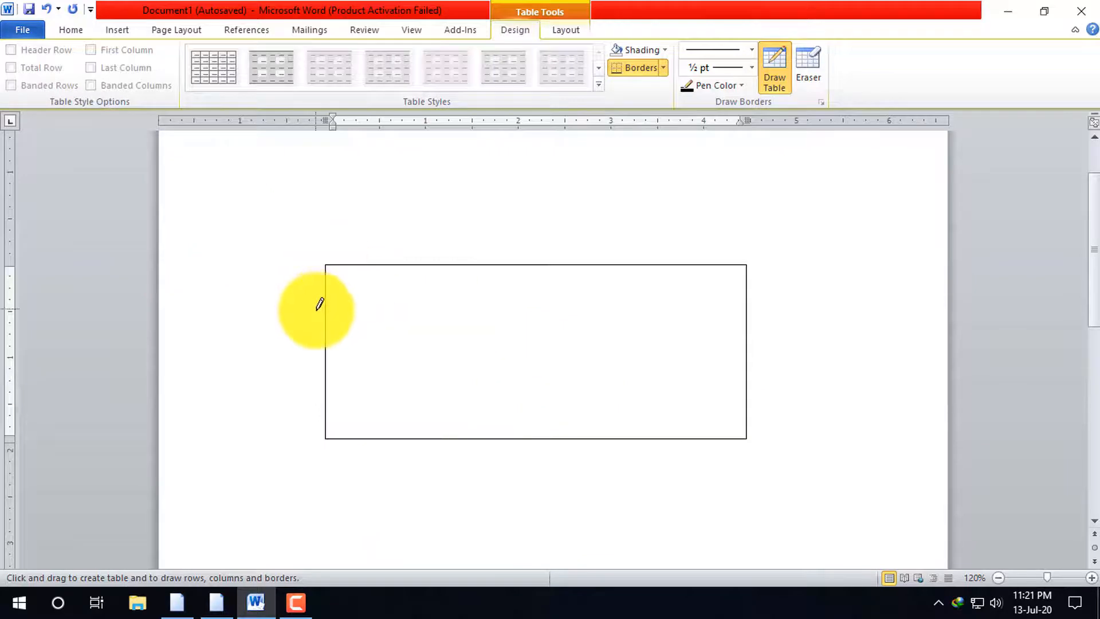
Draw three full-width horizontal lines inside the new table to divide it into four rows
mouse_move(316, 309)
mouse_down()
mouse_move(730, 327)
mouse_move(747, 310)
mouse_up()
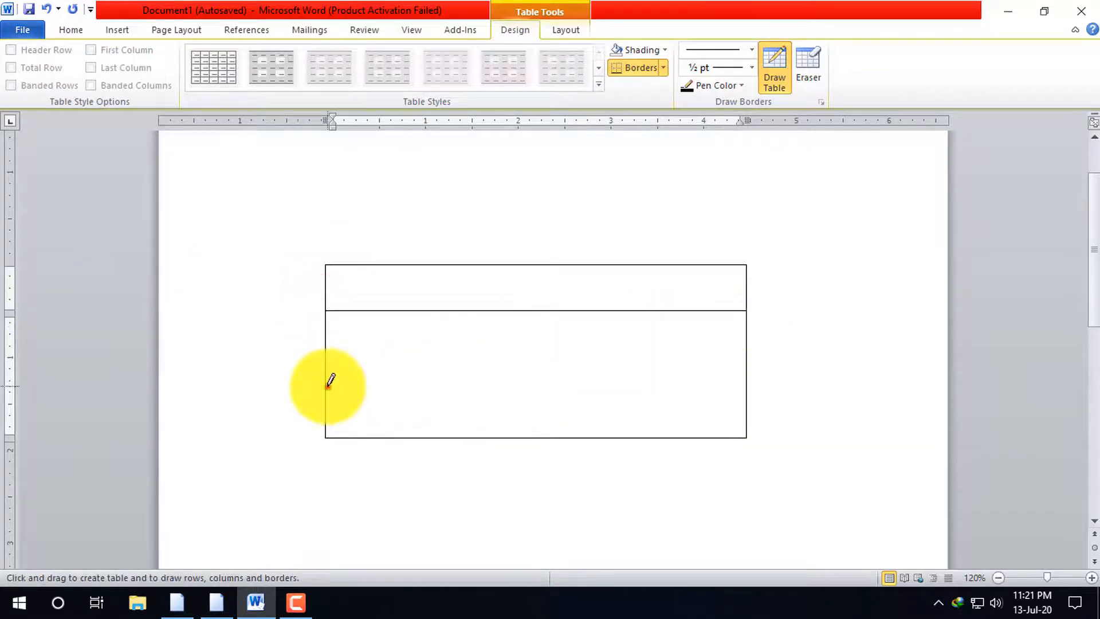
mouse_move(328, 385)
mouse_down()
mouse_move(655, 376)
mouse_move(740, 384)
mouse_up()
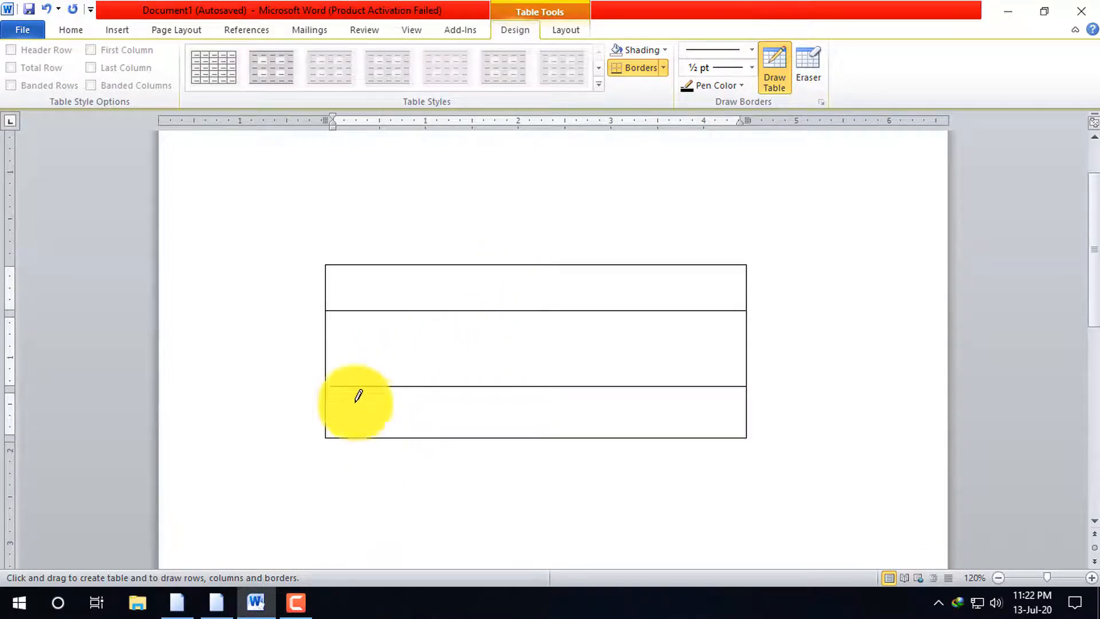
click(321, 365)
drag(542, 361, 709, 362)
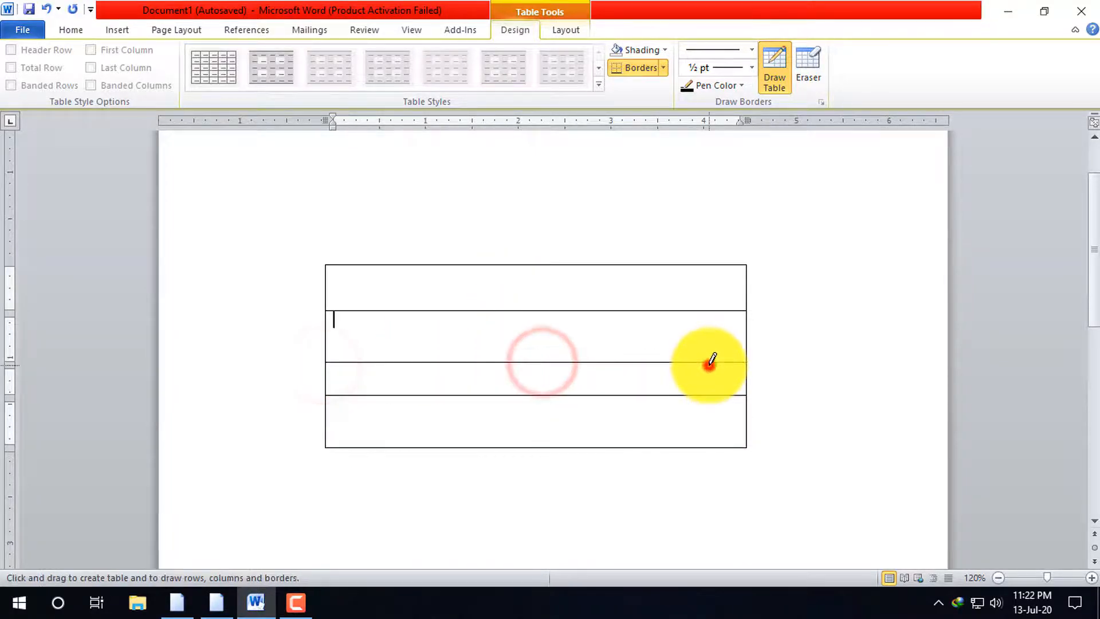
click(326, 428)
click(604, 431)
click(749, 420)
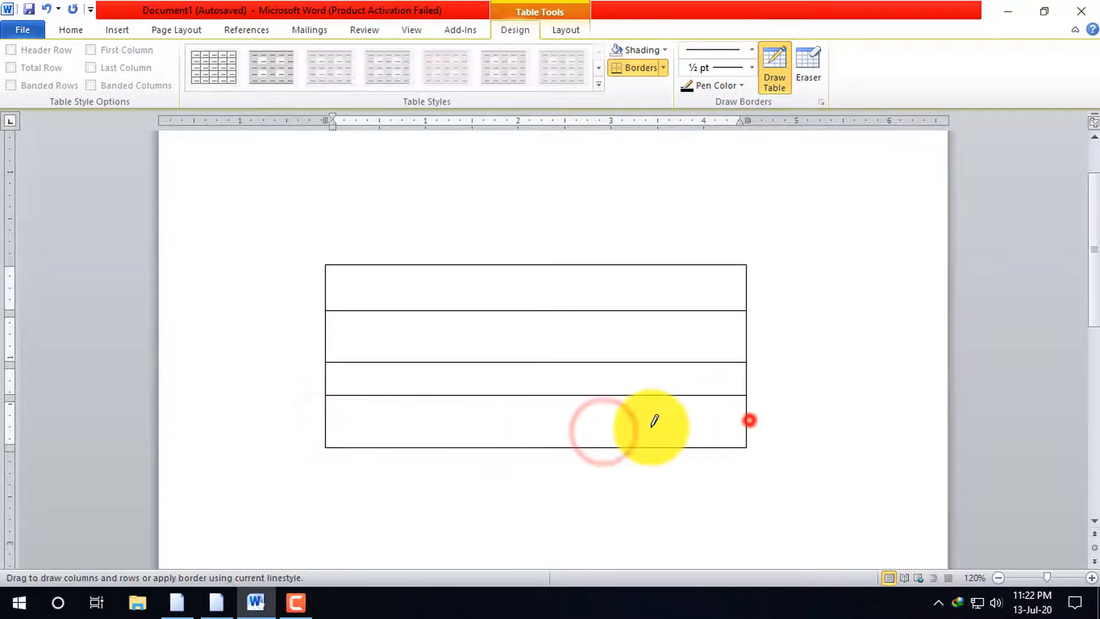
drag(651, 427, 622, 423)
drag(762, 416, 699, 422)
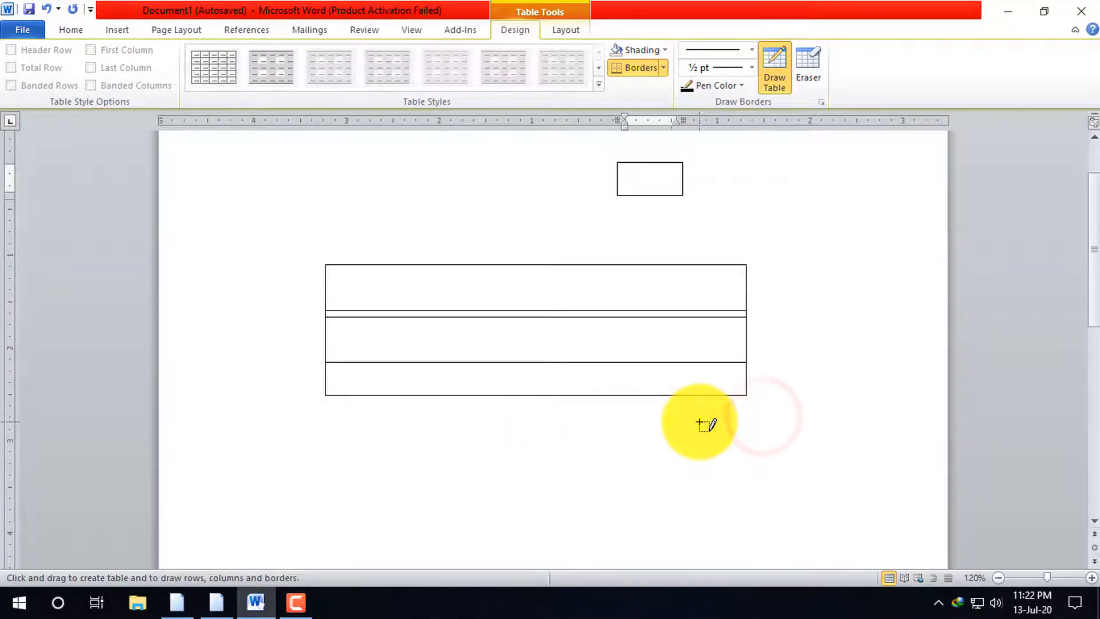
key(ctrl+z)
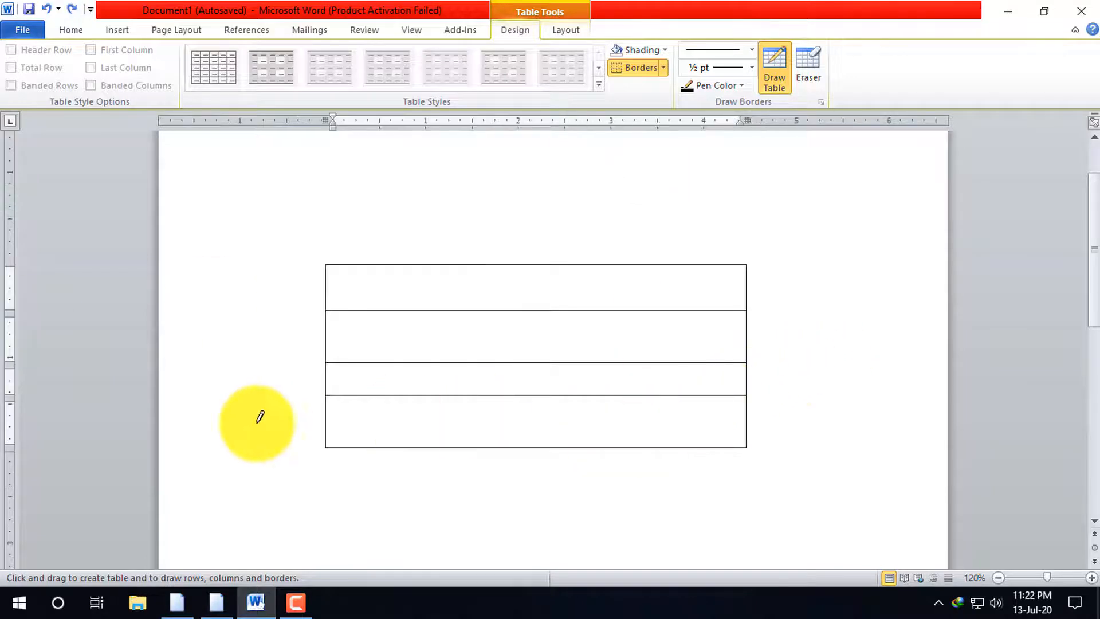
Draw a full-width horizontal line through the bottom row to split it into two rows
drag(324, 427, 461, 424)
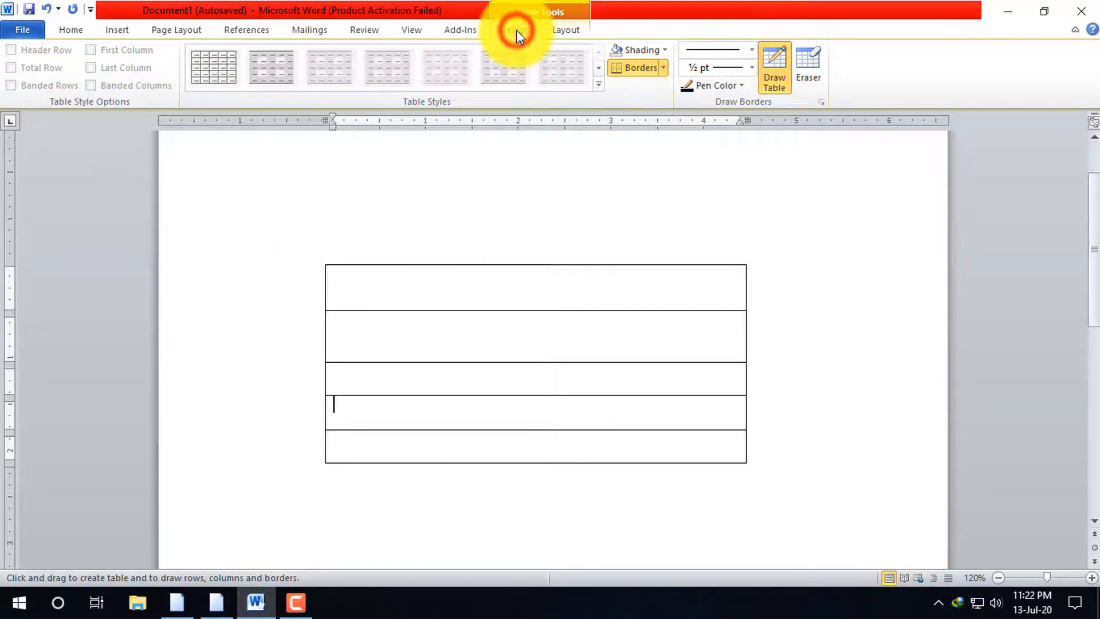
click(565, 32)
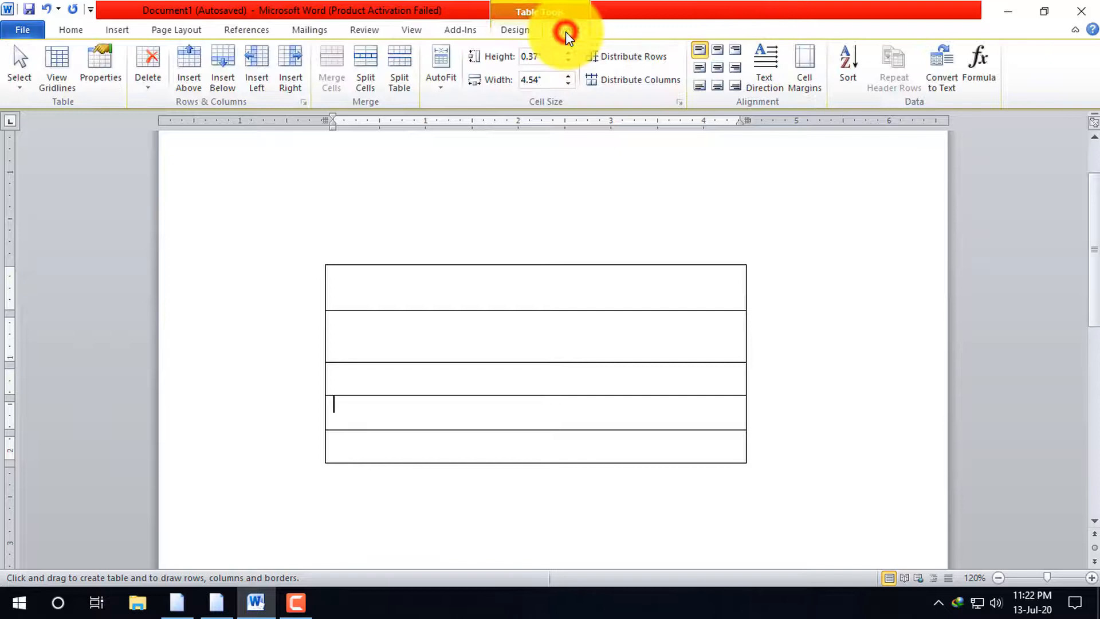
click(518, 30)
click(118, 30)
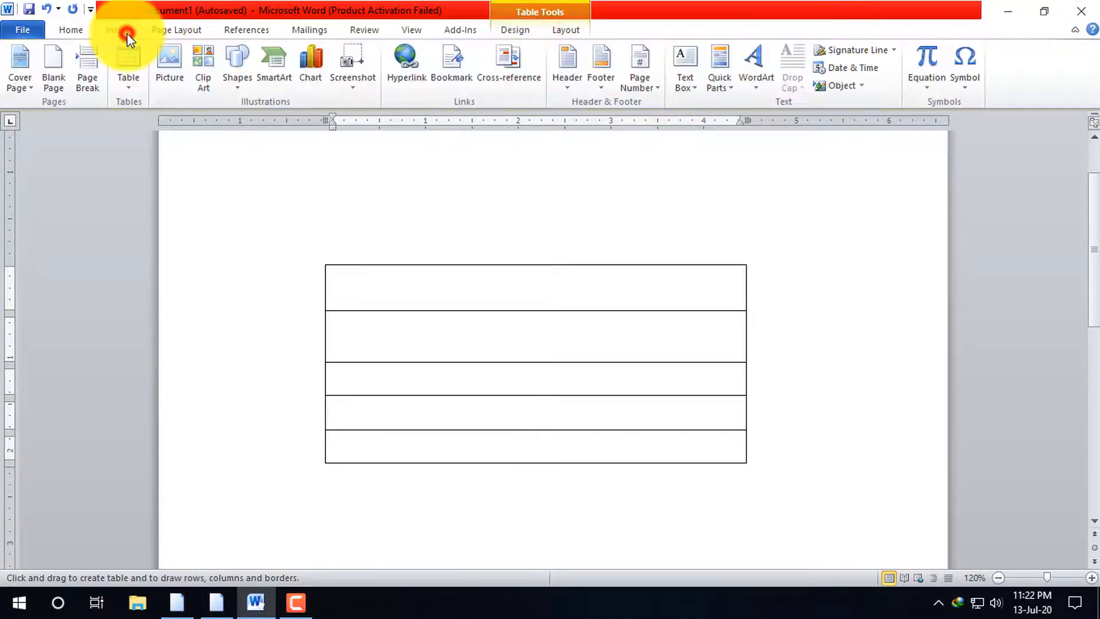
right_click(491, 363)
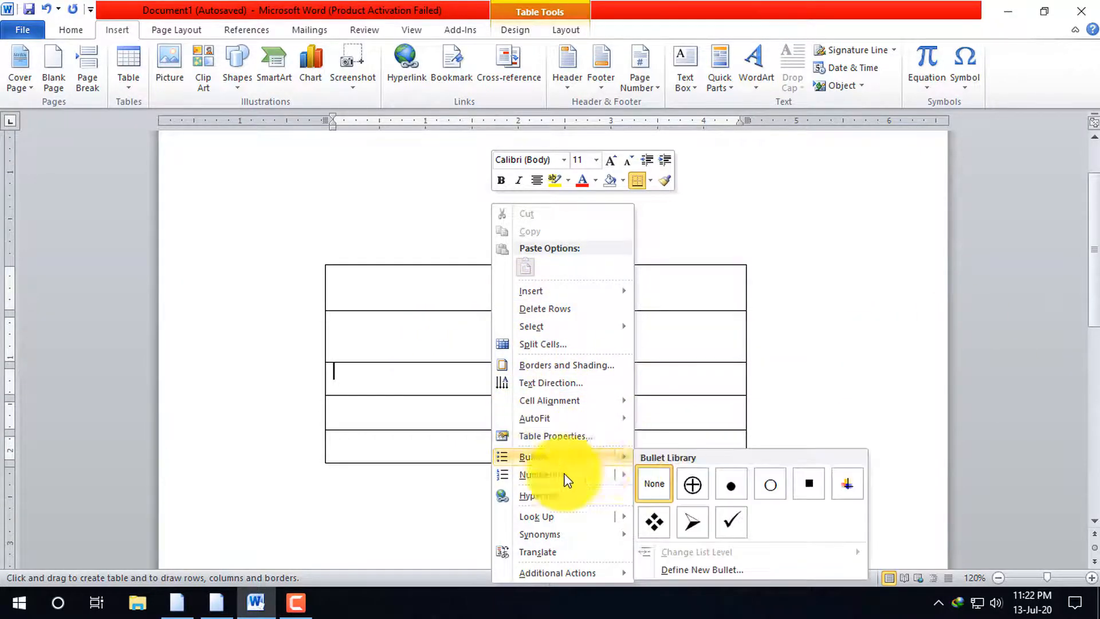
click(326, 294)
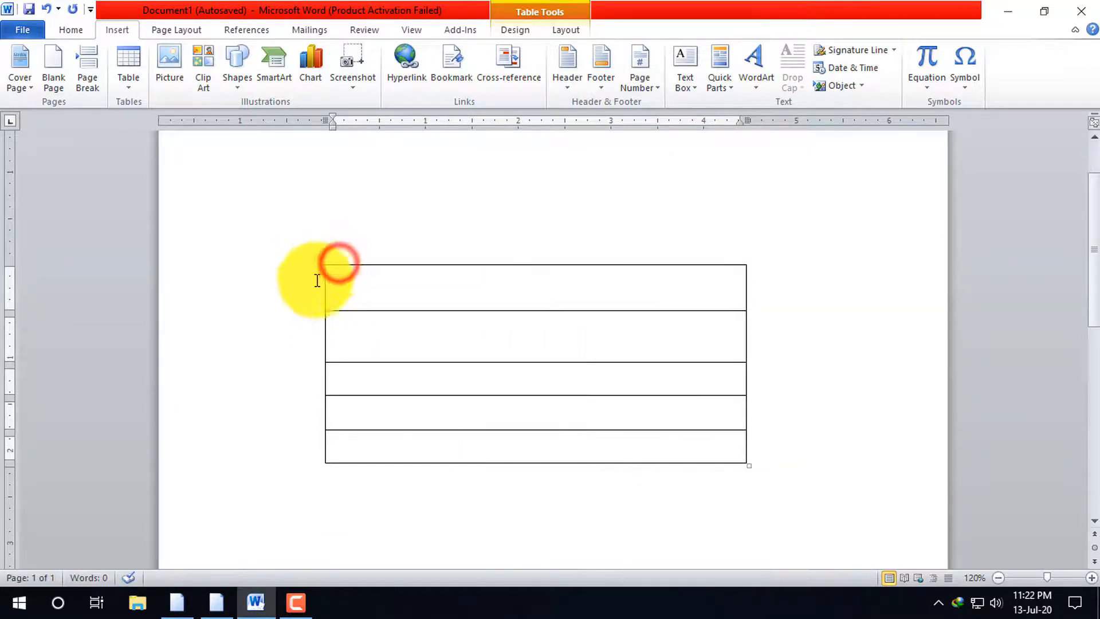
Distribute all rows of the table evenly
click(320, 259)
right_click(549, 331)
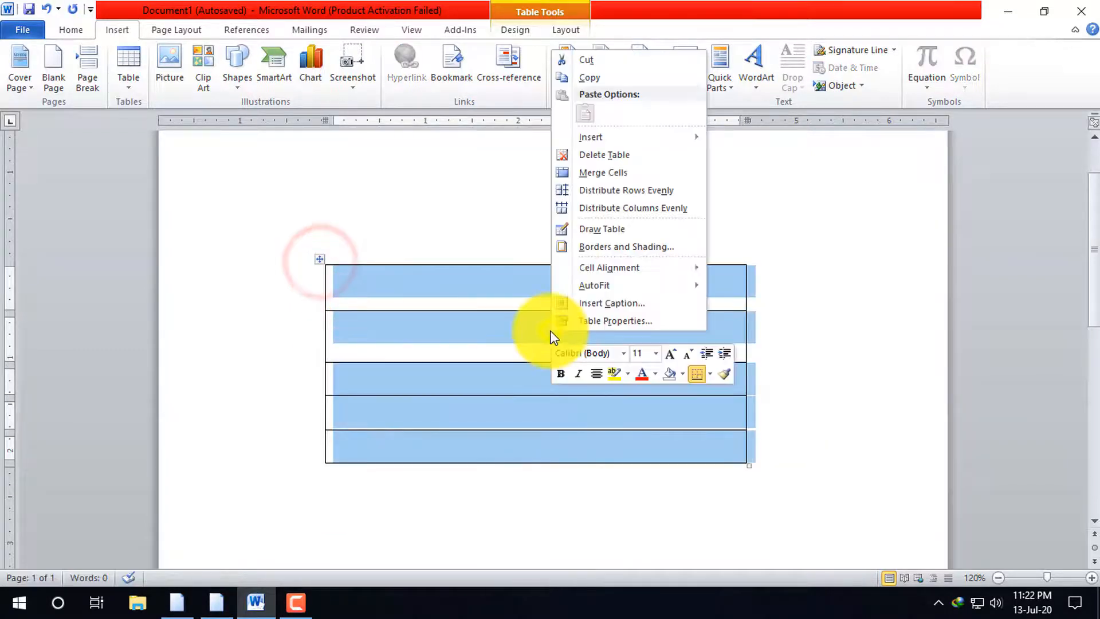
click(625, 190)
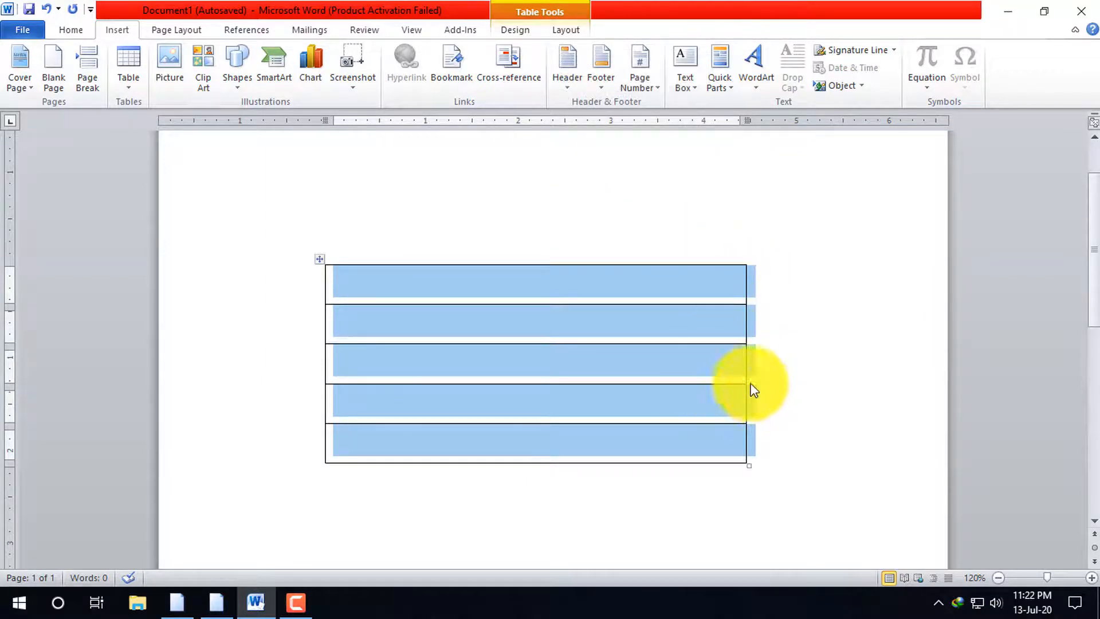
click(753, 384)
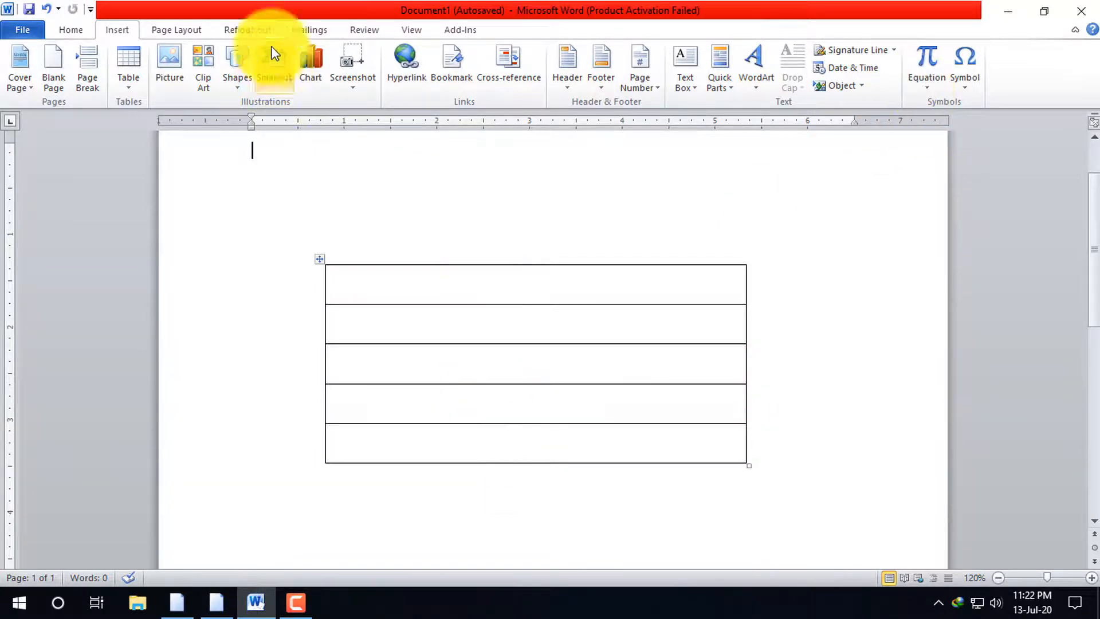
Draw three vertical lines through all rows, dividing the table into four columns with a narrow first column
click(123, 33)
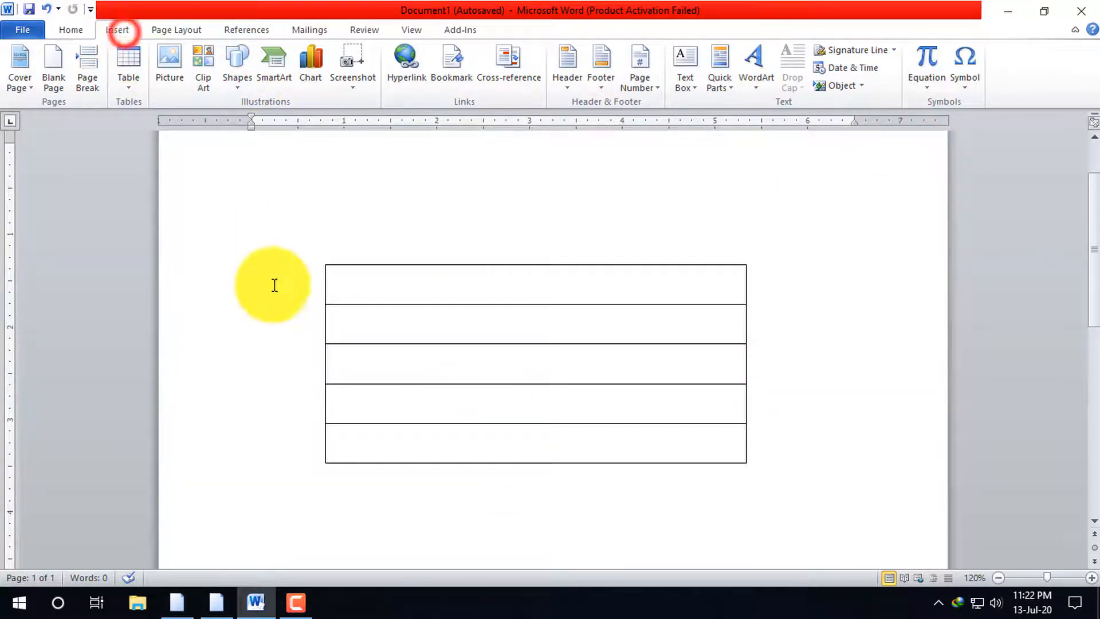
click(319, 262)
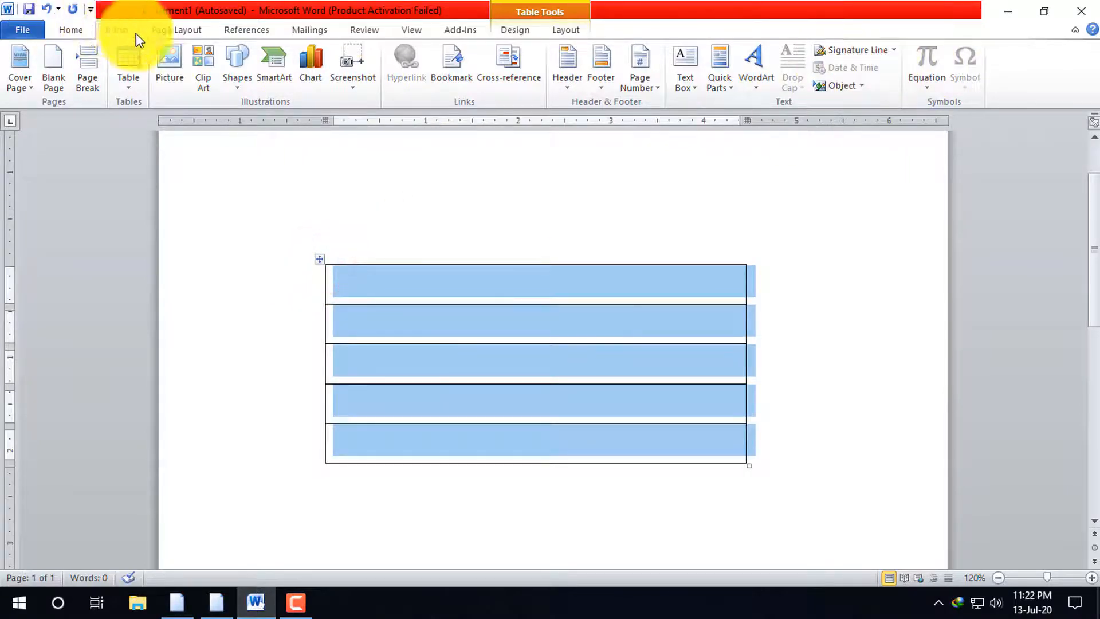
click(124, 60)
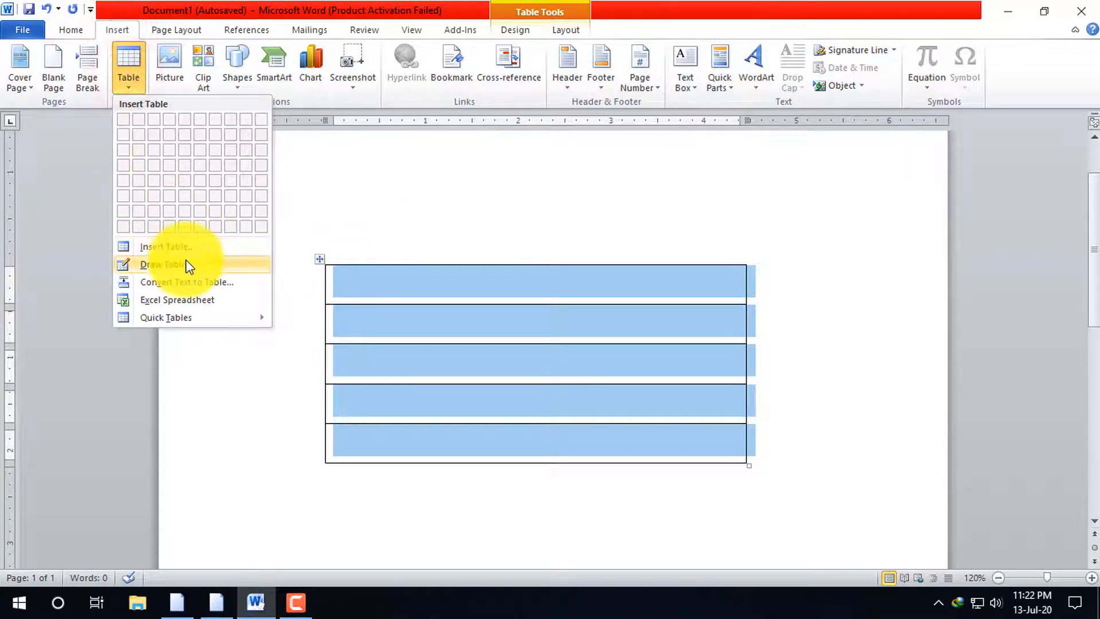
click(513, 30)
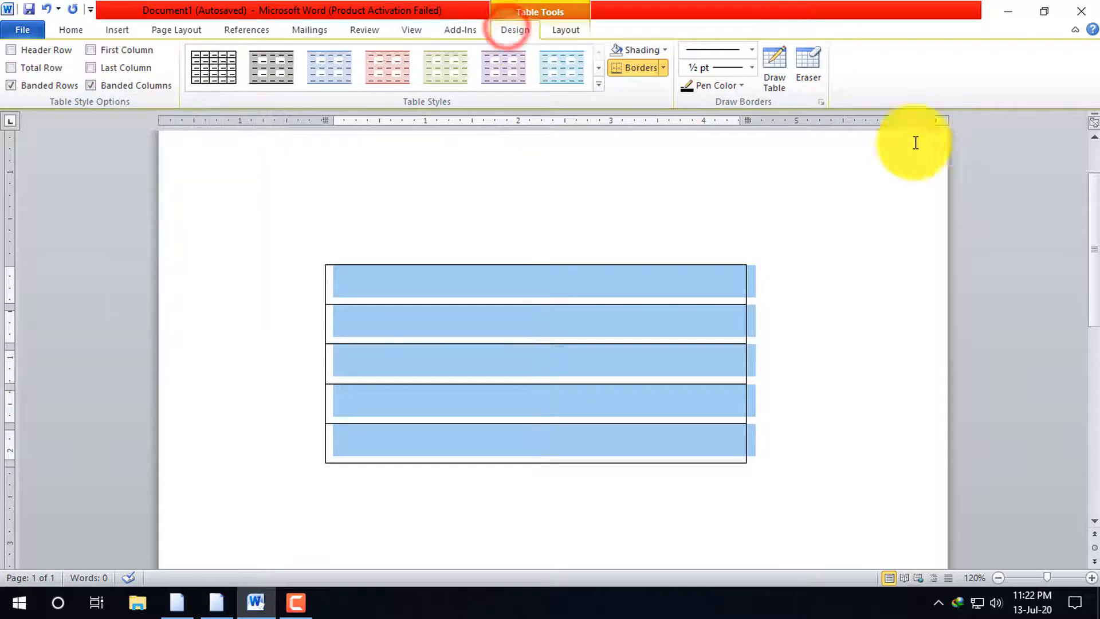
click(775, 71)
drag(511, 265, 512, 453)
drag(659, 265, 659, 453)
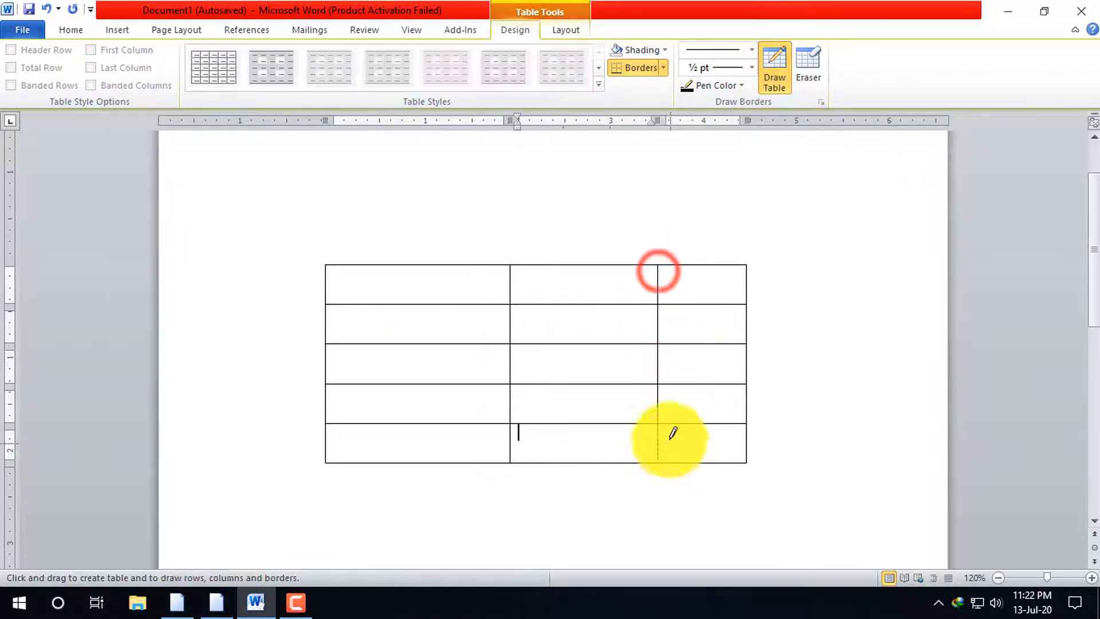
drag(390, 263, 377, 464)
drag(360, 263, 369, 457)
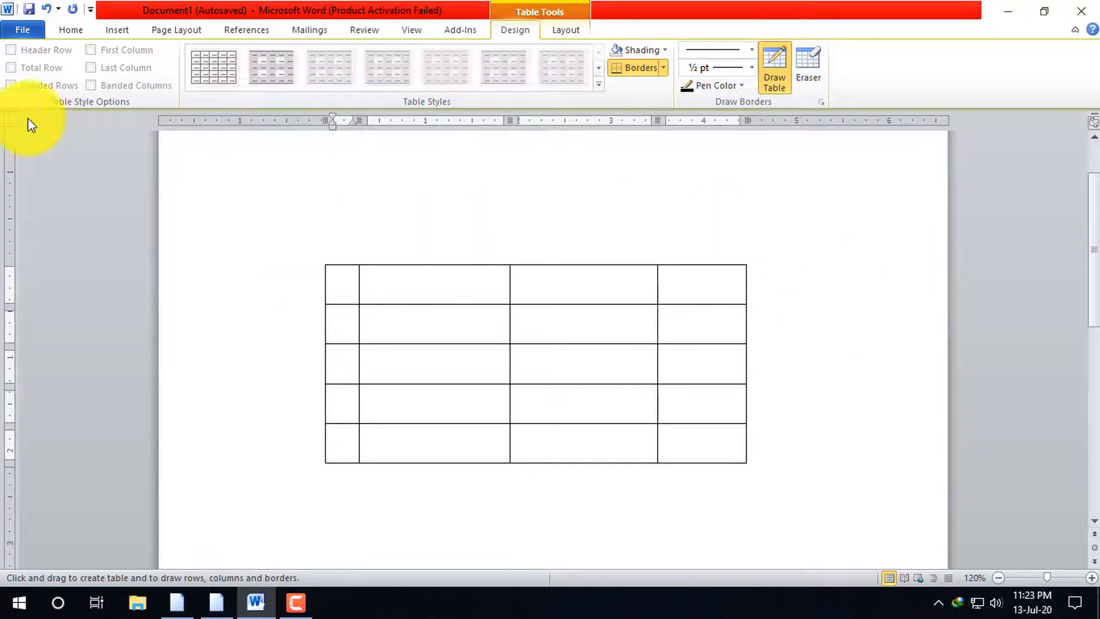
Distribute all four columns of the drawn table evenly
double_click(619, 217)
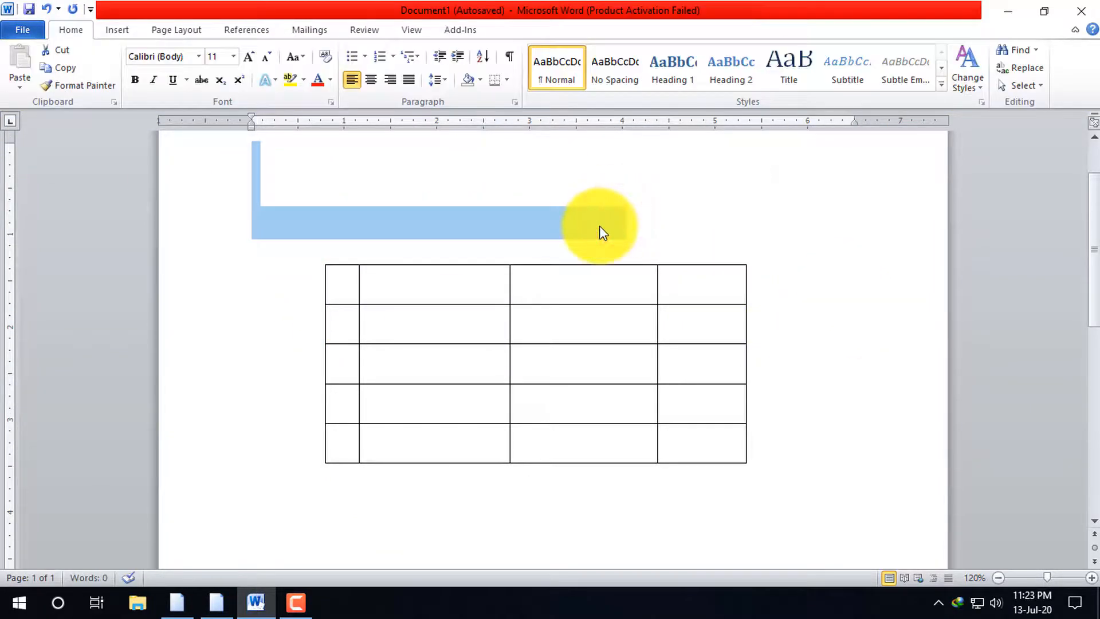
key(Delete)
click(325, 260)
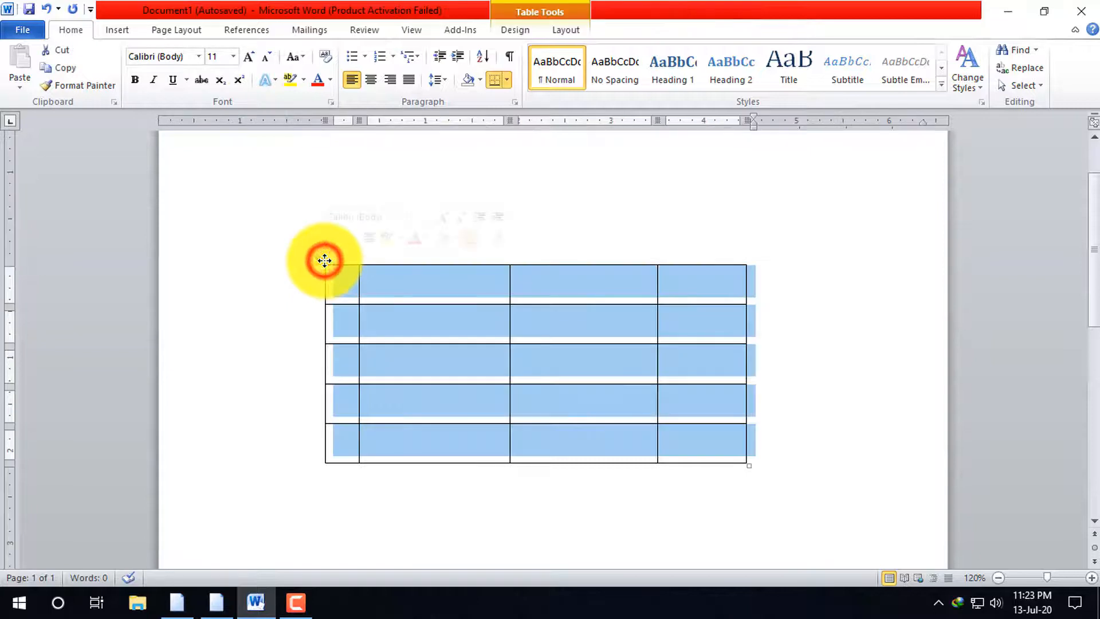
right_click(377, 308)
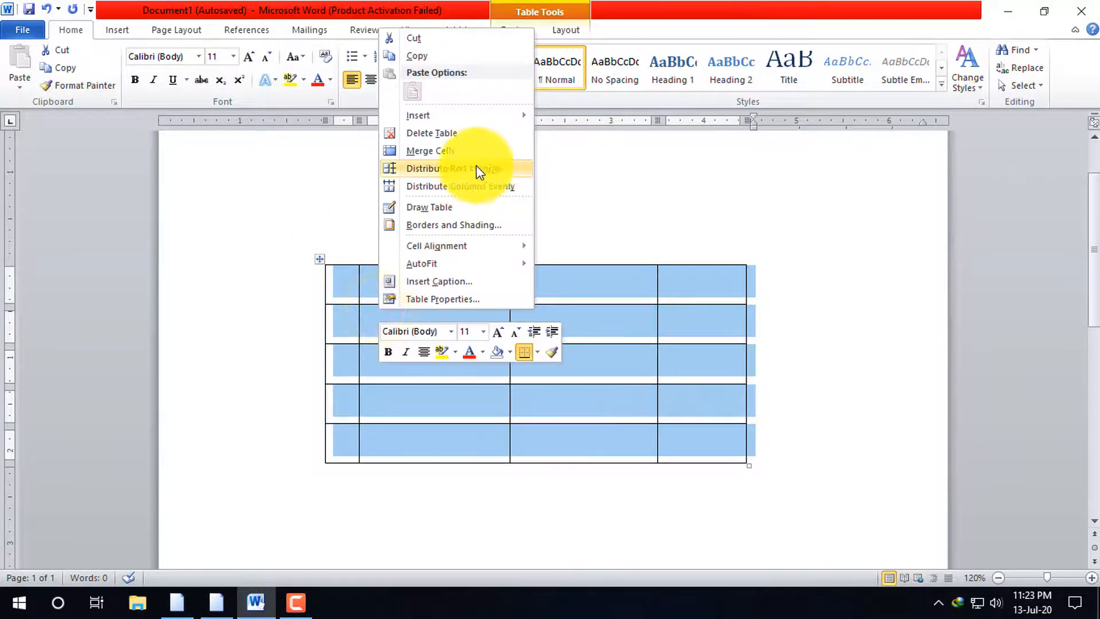
click(474, 189)
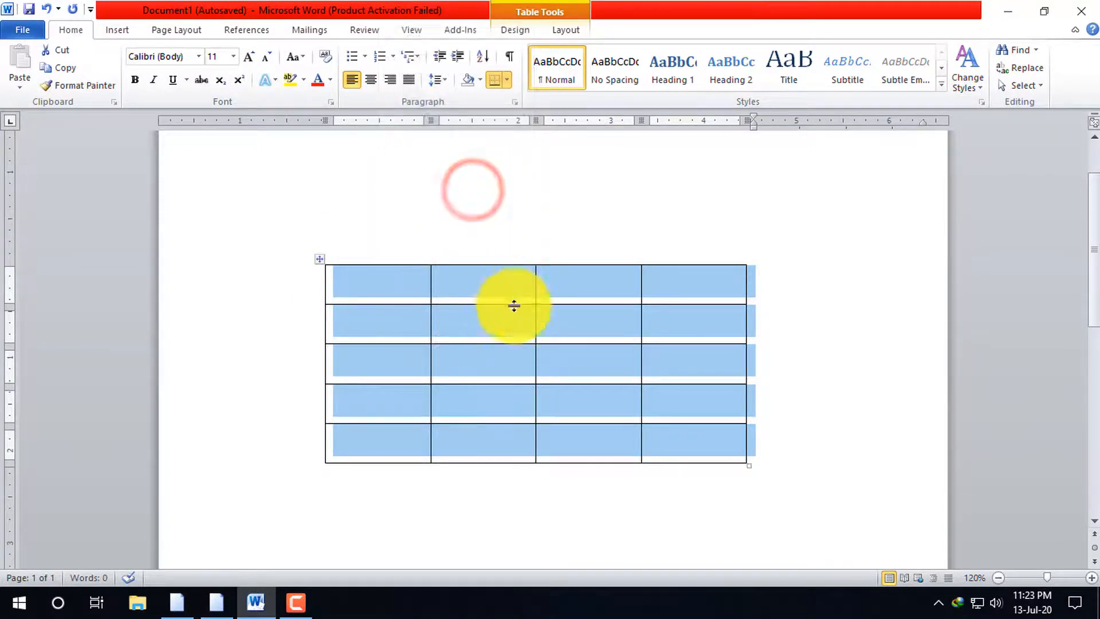
click(679, 338)
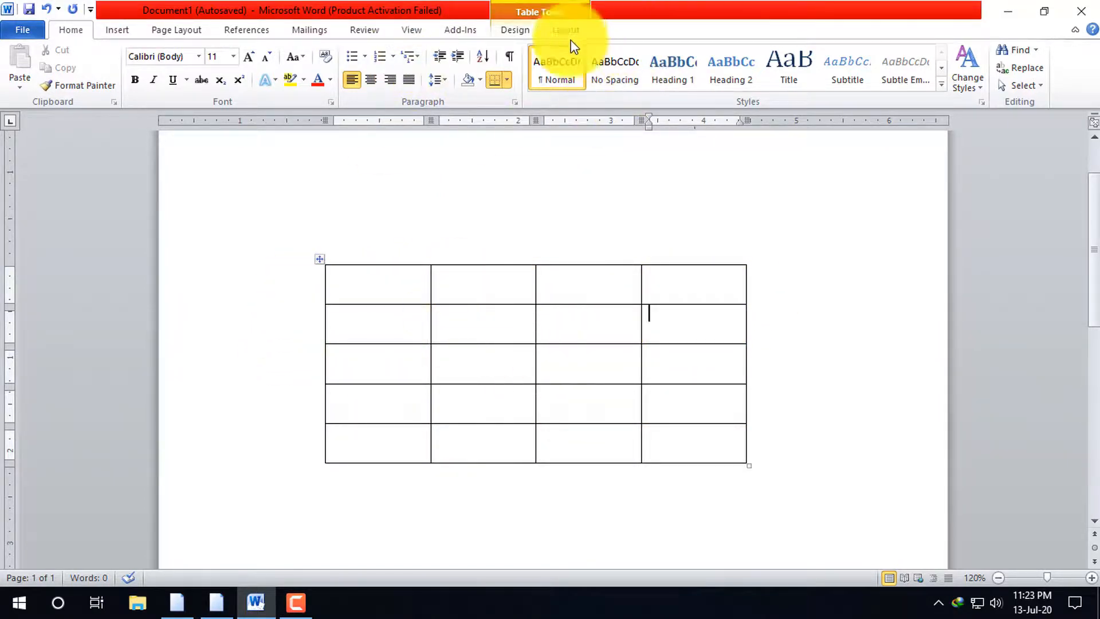
Shade every cell of the table with the standard green color
click(528, 32)
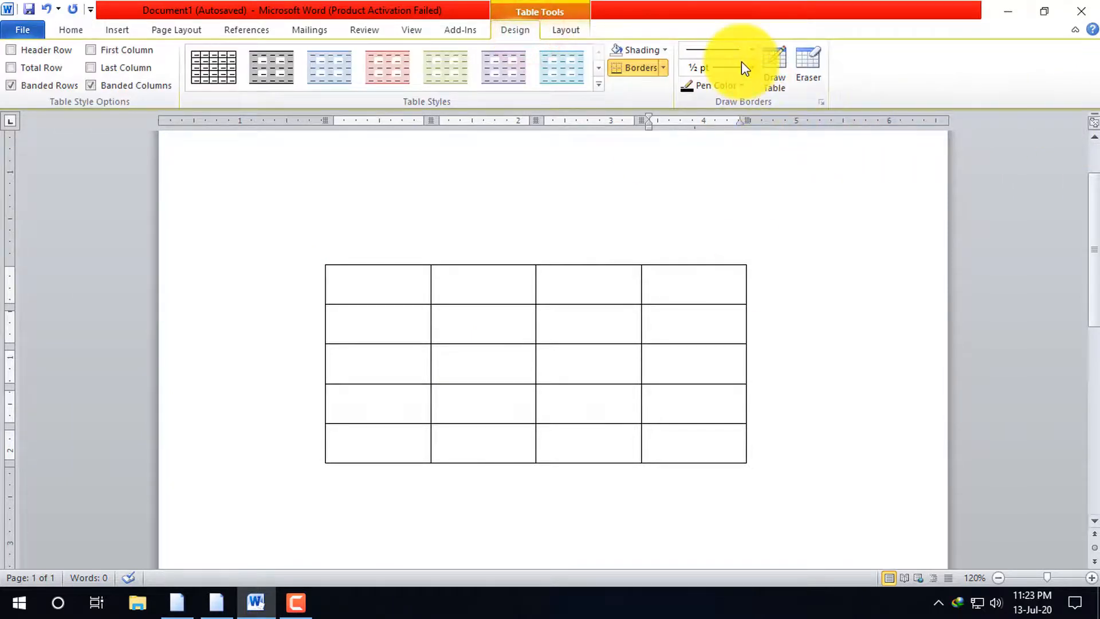
click(665, 53)
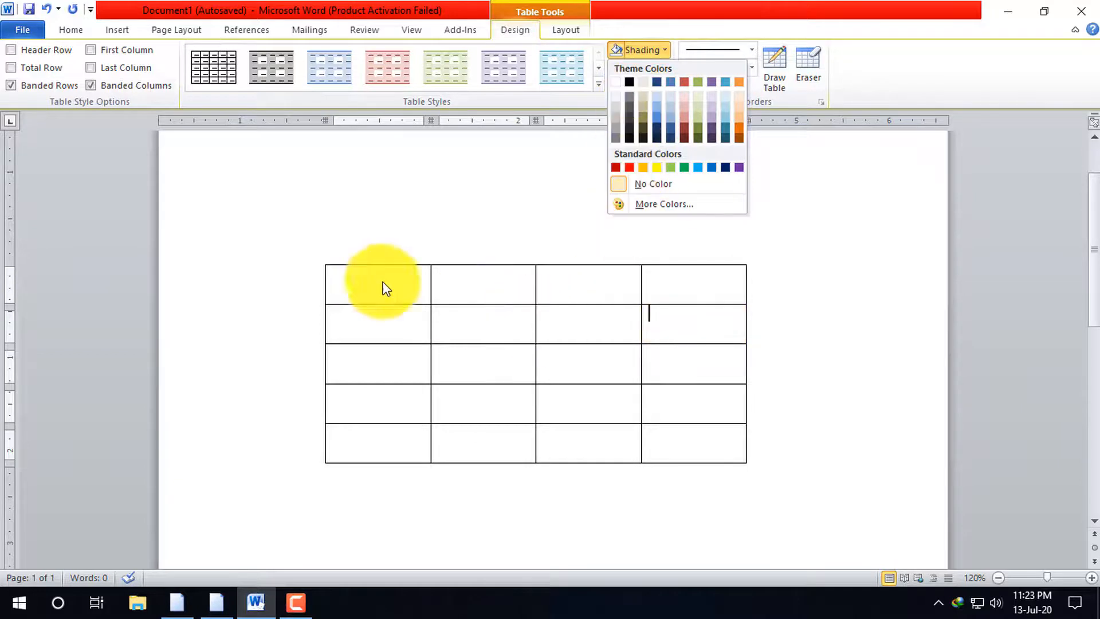
click(319, 260)
click(319, 259)
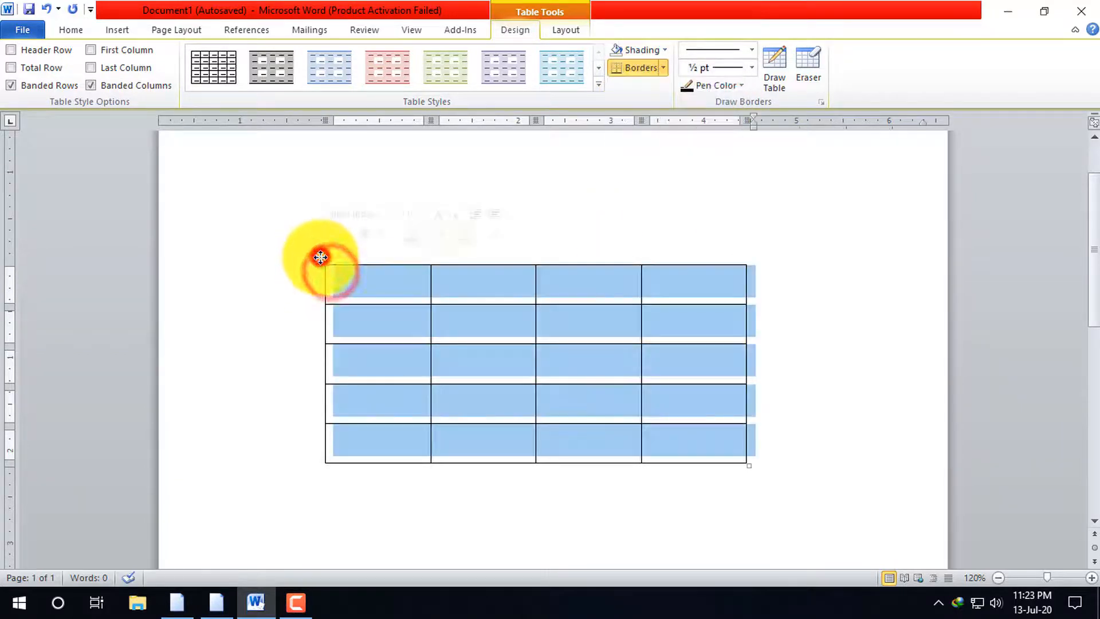
click(664, 52)
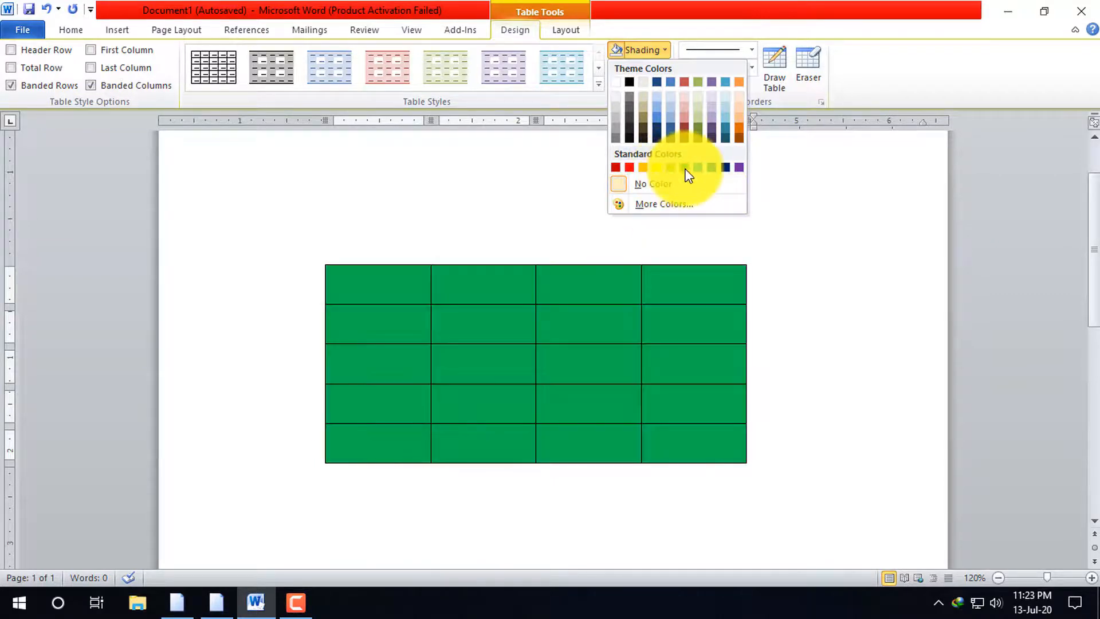
click(686, 169)
click(800, 368)
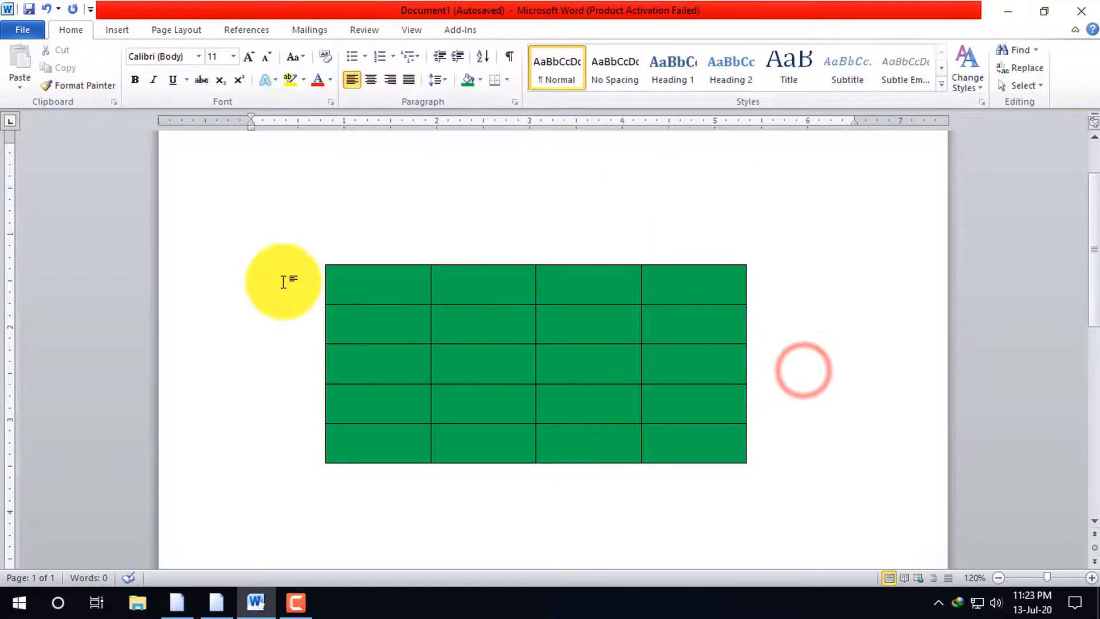
Select the whole table and set the border pen color to a lighter blue theme shade
mouse_move(446, 342)
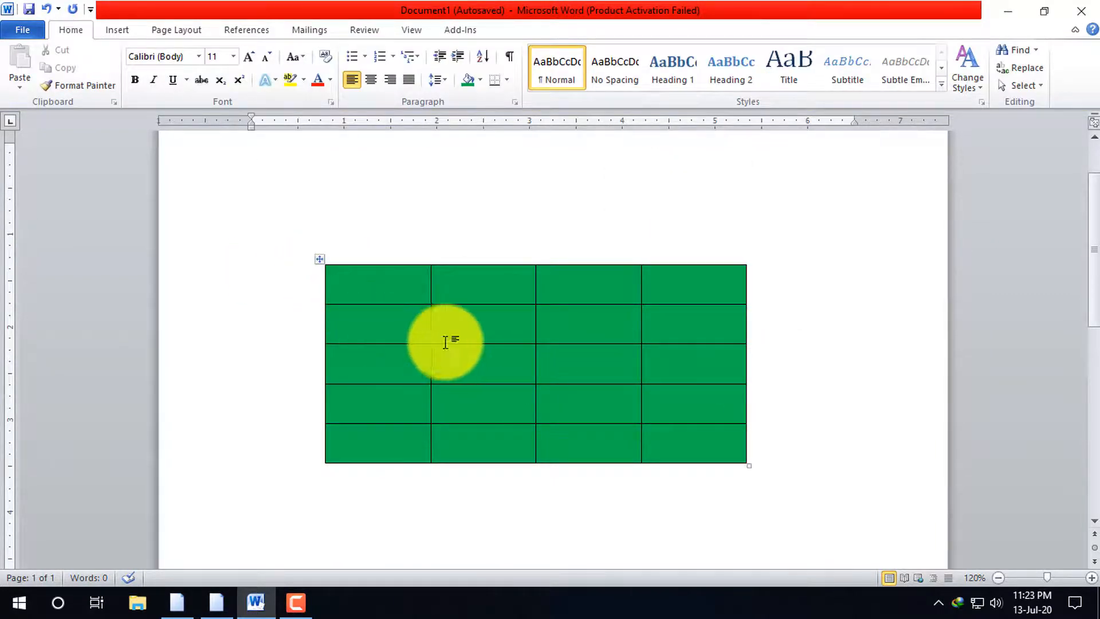
click(321, 262)
click(514, 32)
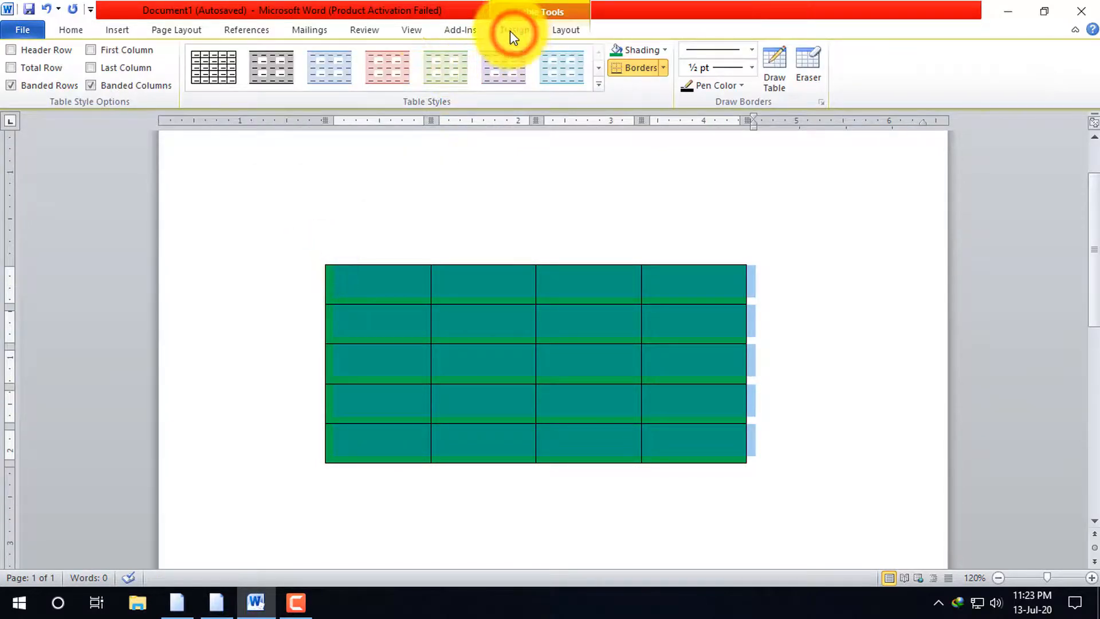
click(739, 86)
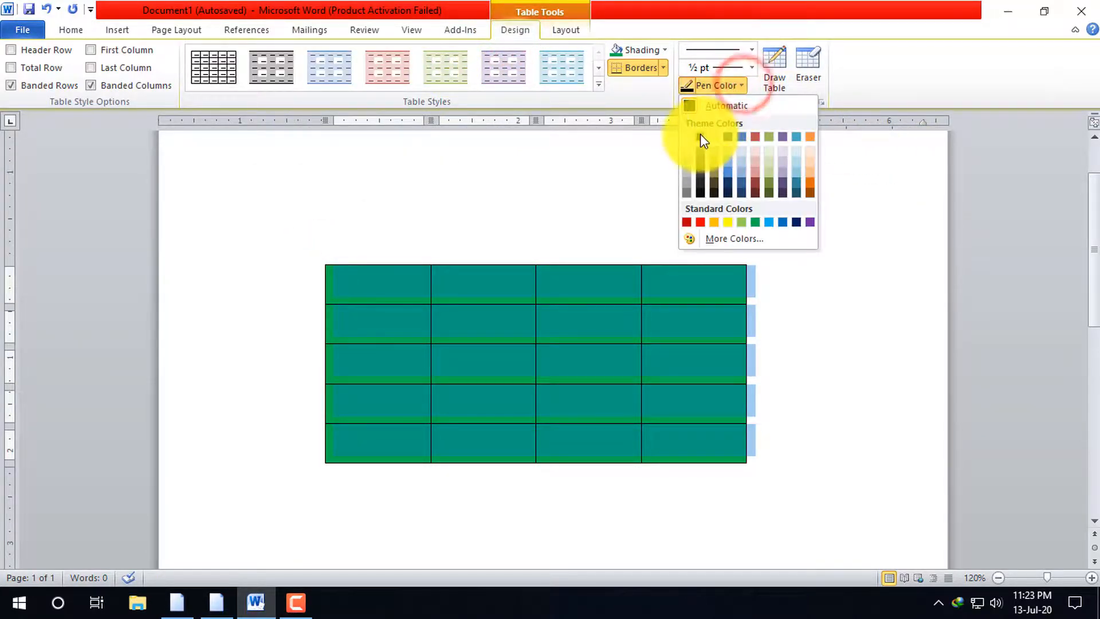
click(743, 172)
click(857, 282)
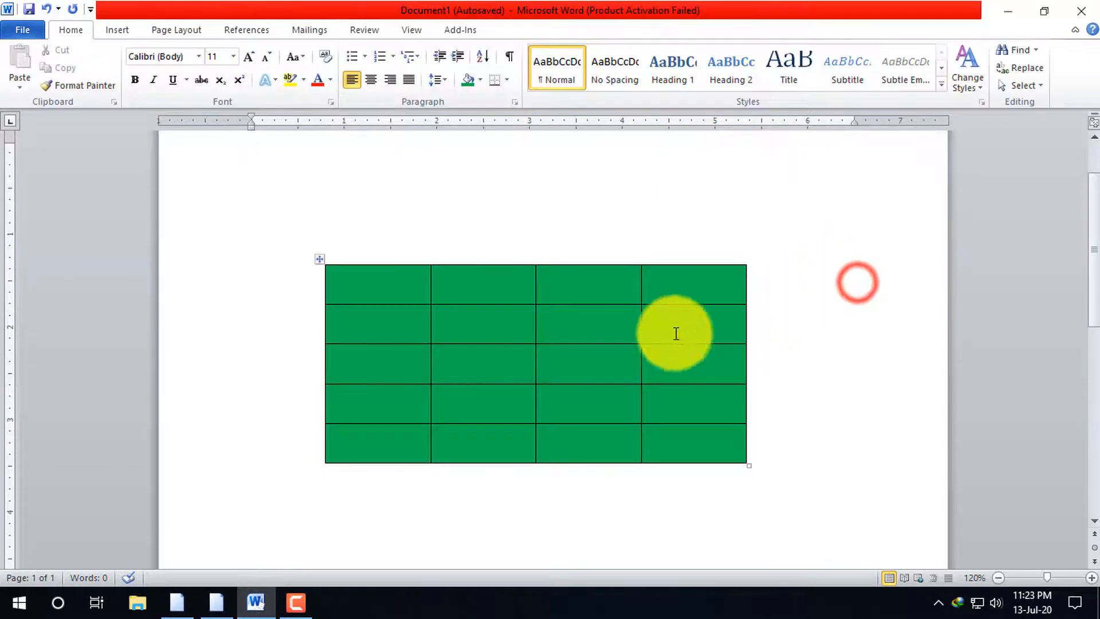
Select the whole table and set the border pen color to standard red
click(317, 259)
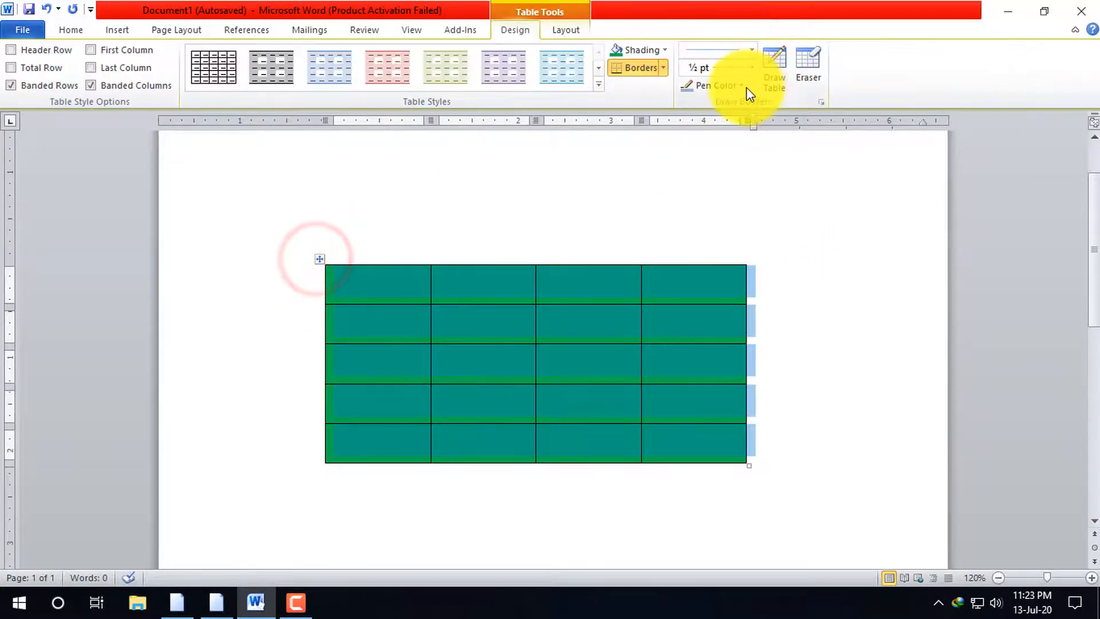
click(744, 86)
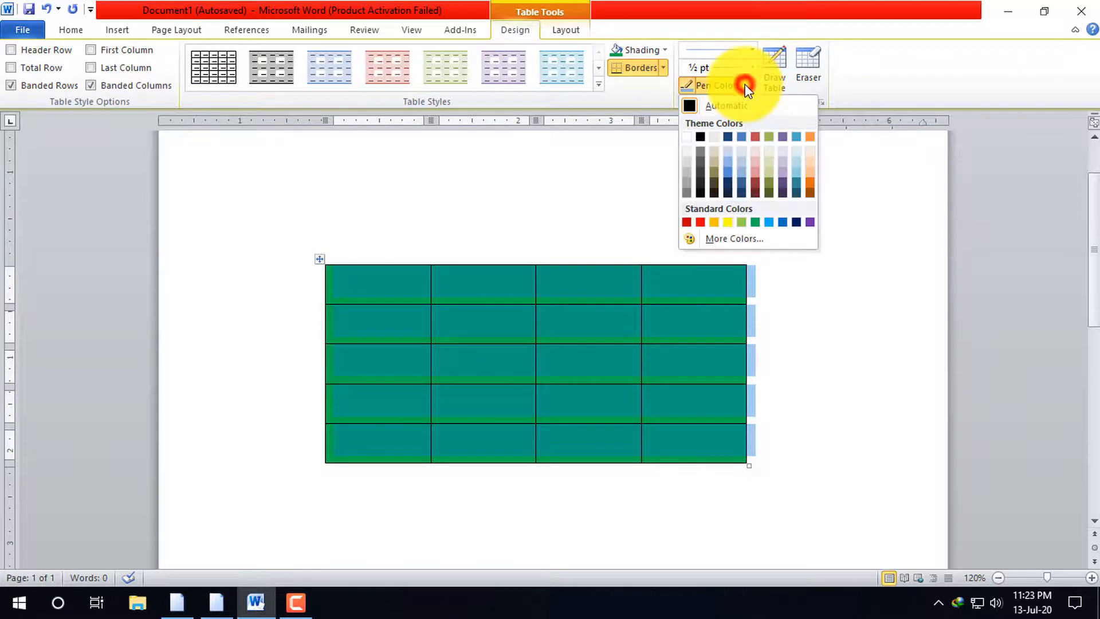
click(700, 223)
click(790, 315)
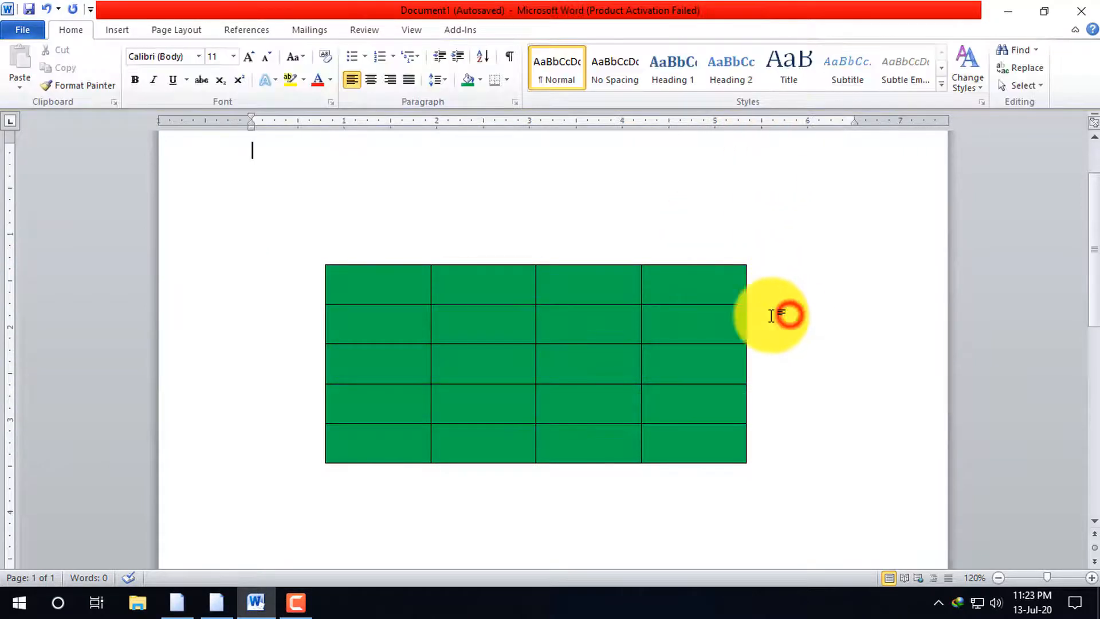
click(316, 260)
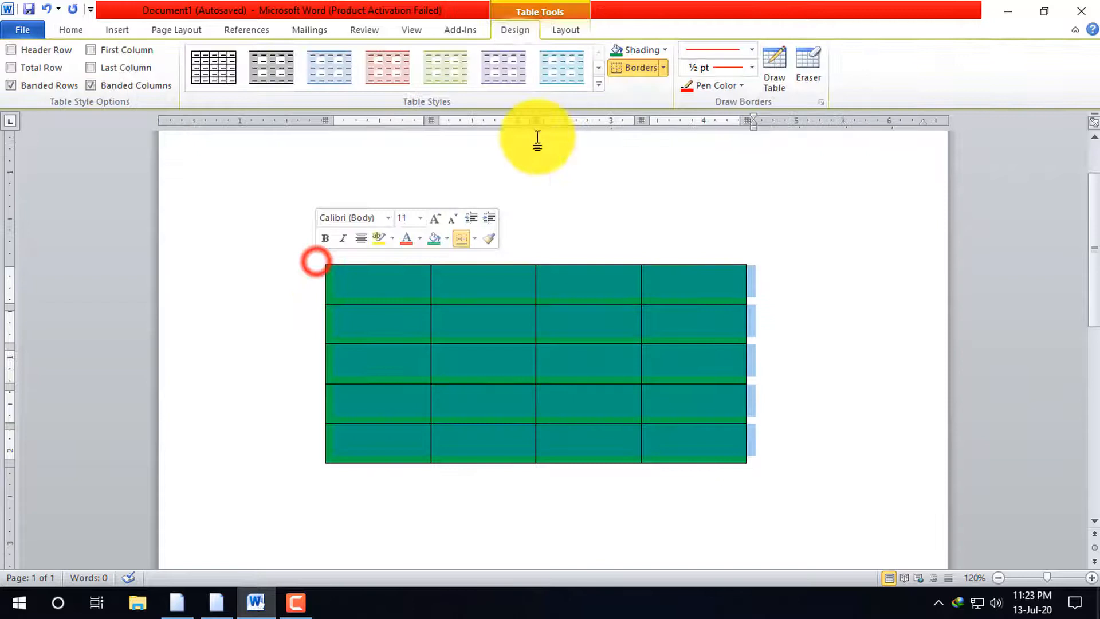
click(661, 69)
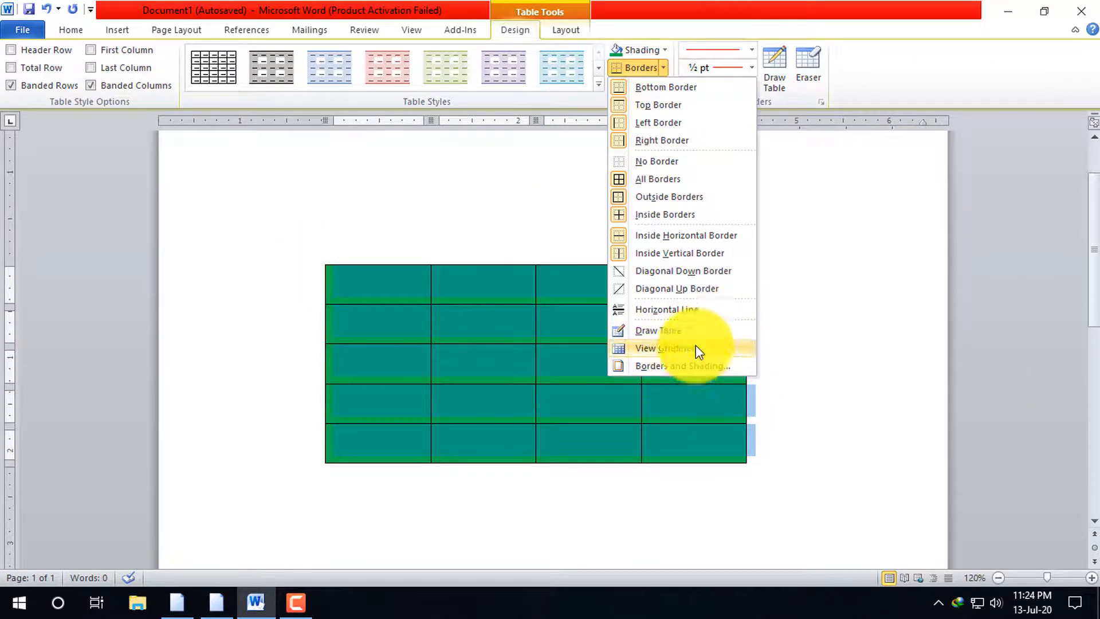
right_click(408, 313)
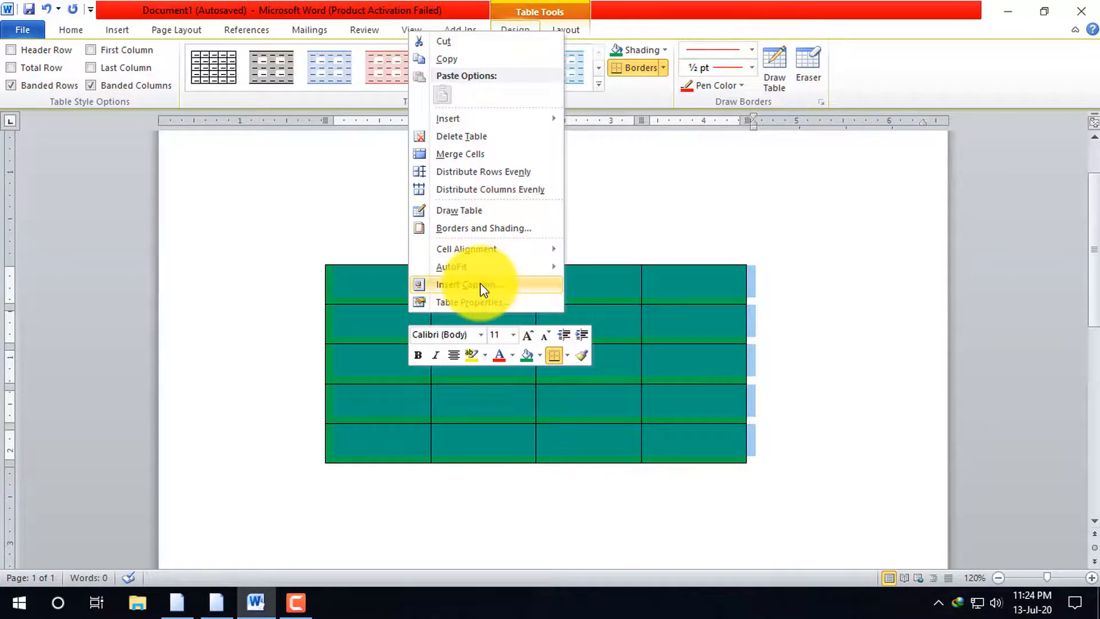
click(824, 303)
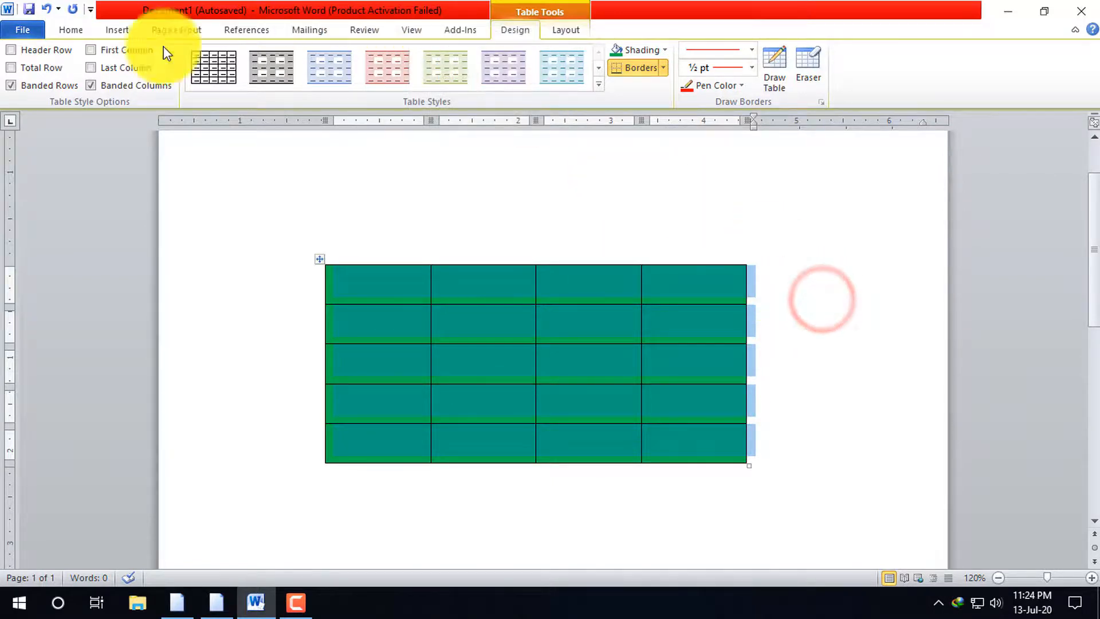
click(114, 29)
click(129, 84)
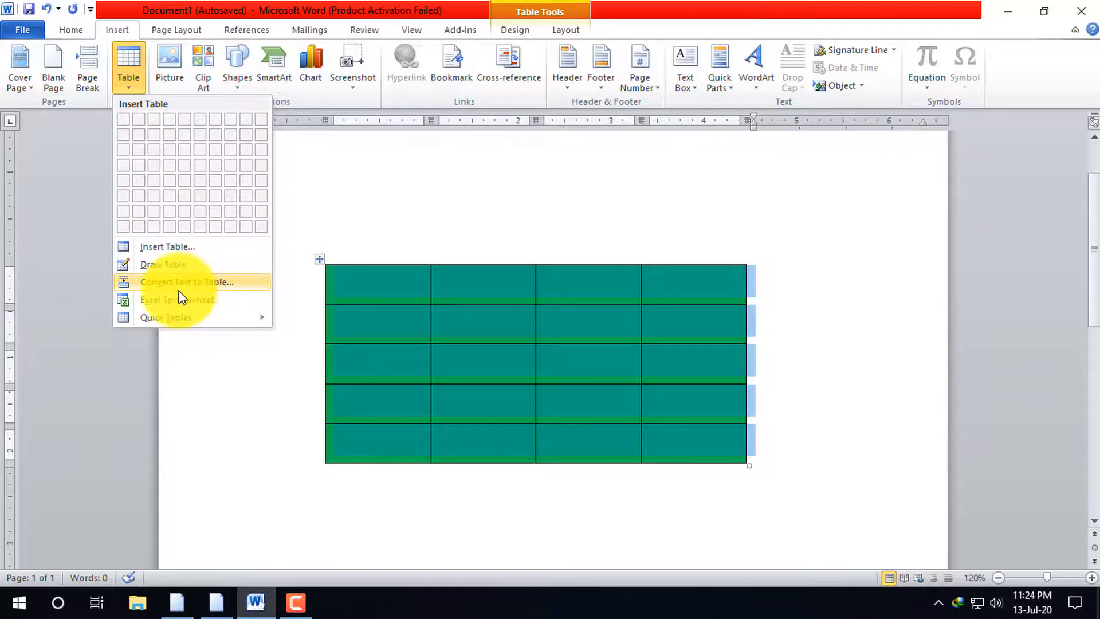
click(359, 288)
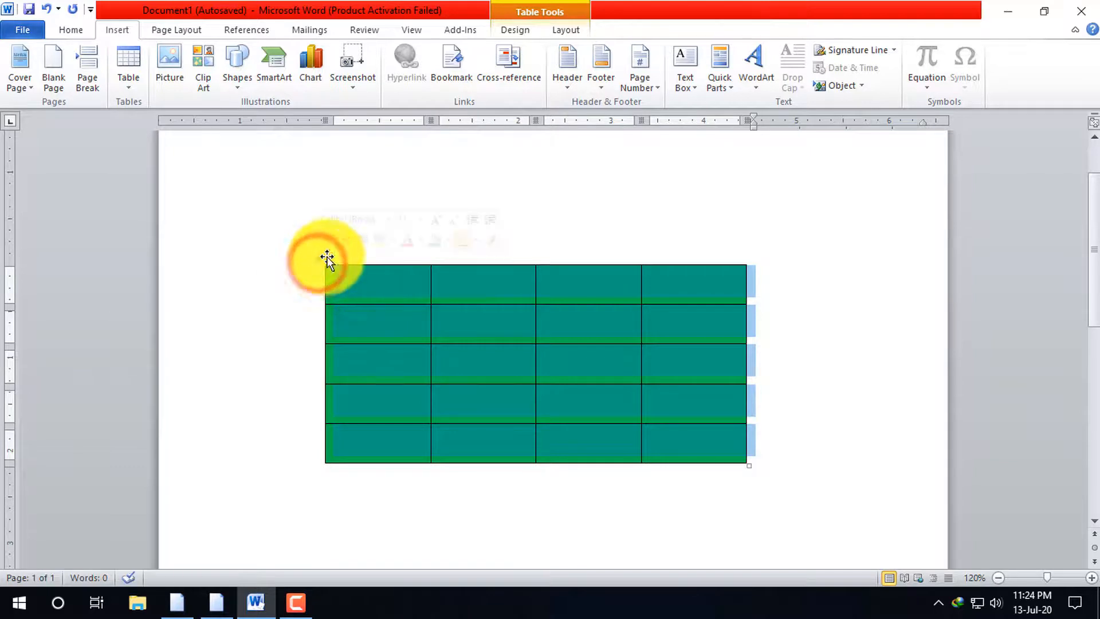
Select the entire green table and delete it from the document
click(325, 279)
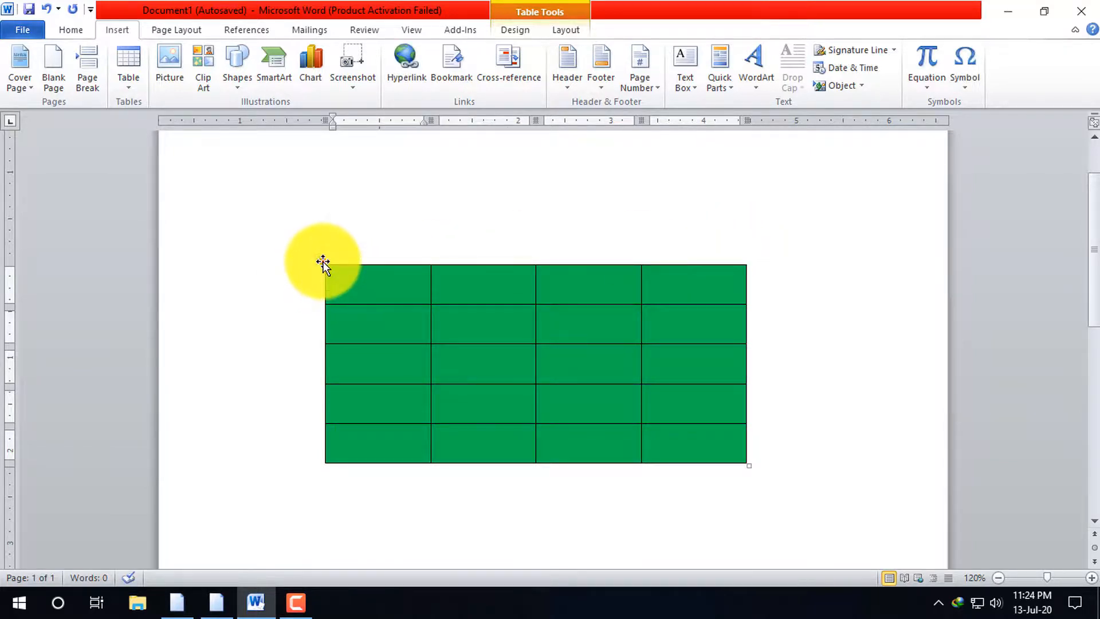
click(324, 261)
click(324, 261)
click(323, 256)
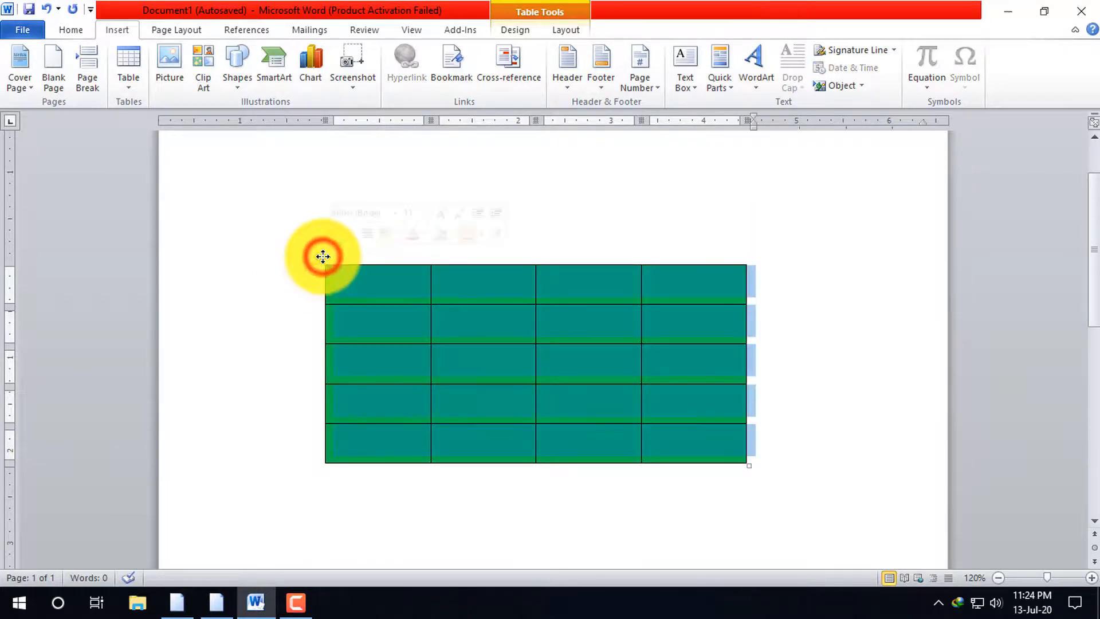
key(BackSpace)
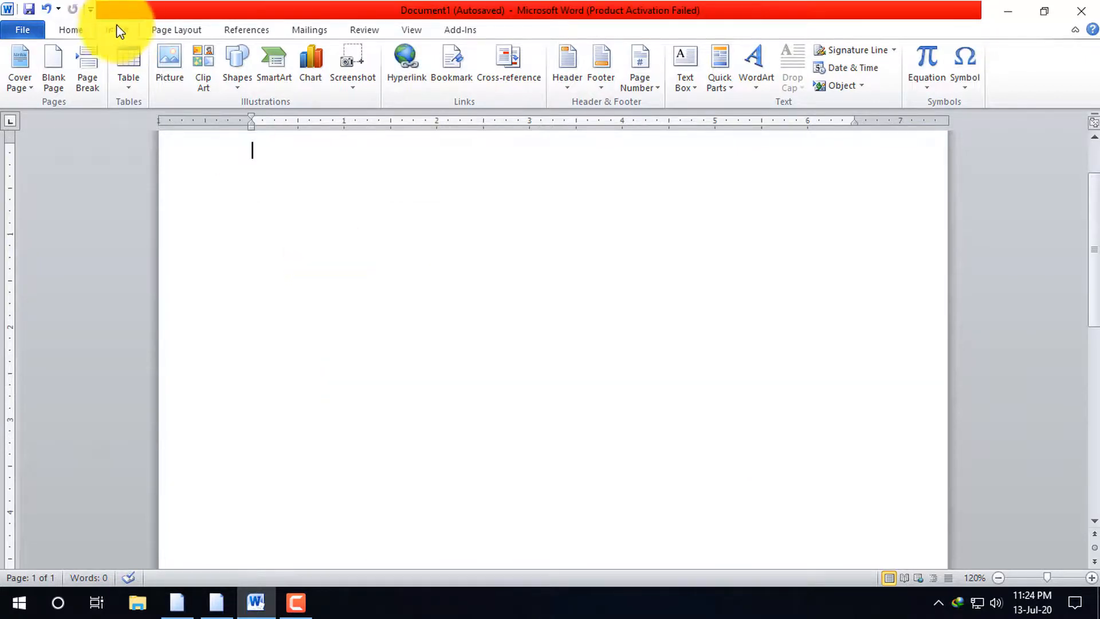
click(129, 81)
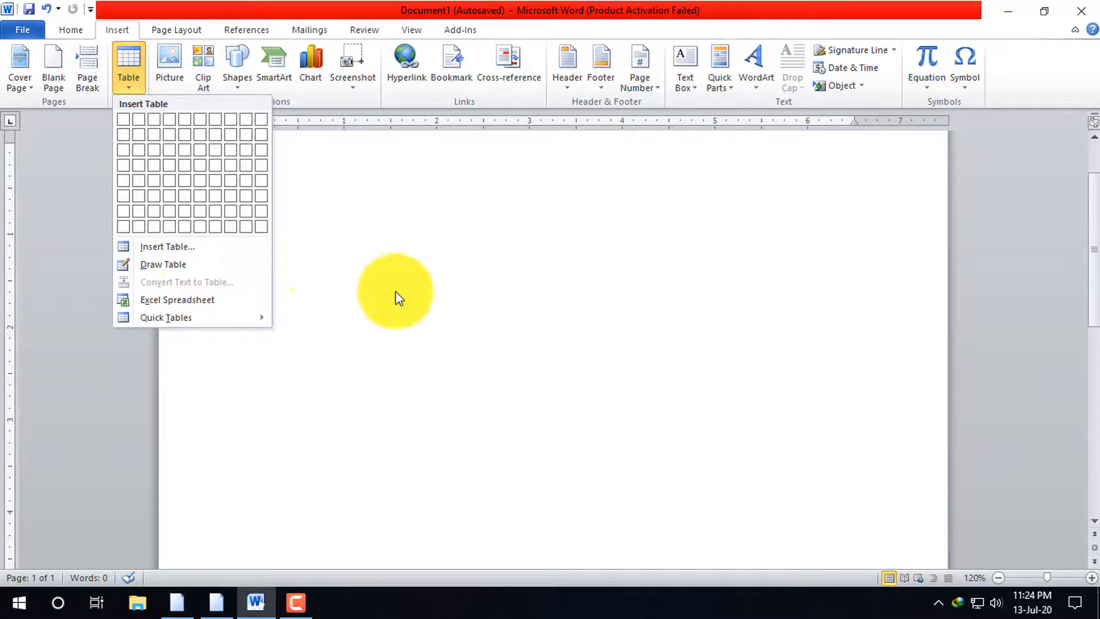
click(395, 291)
click(312, 281)
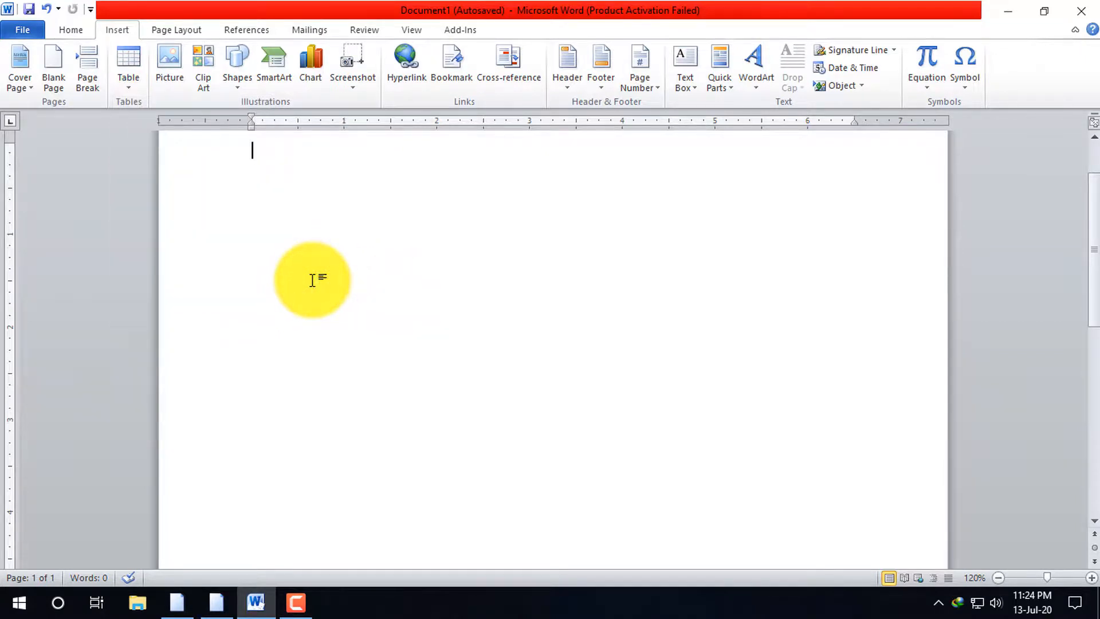
scroll(406, 305, up, 1)
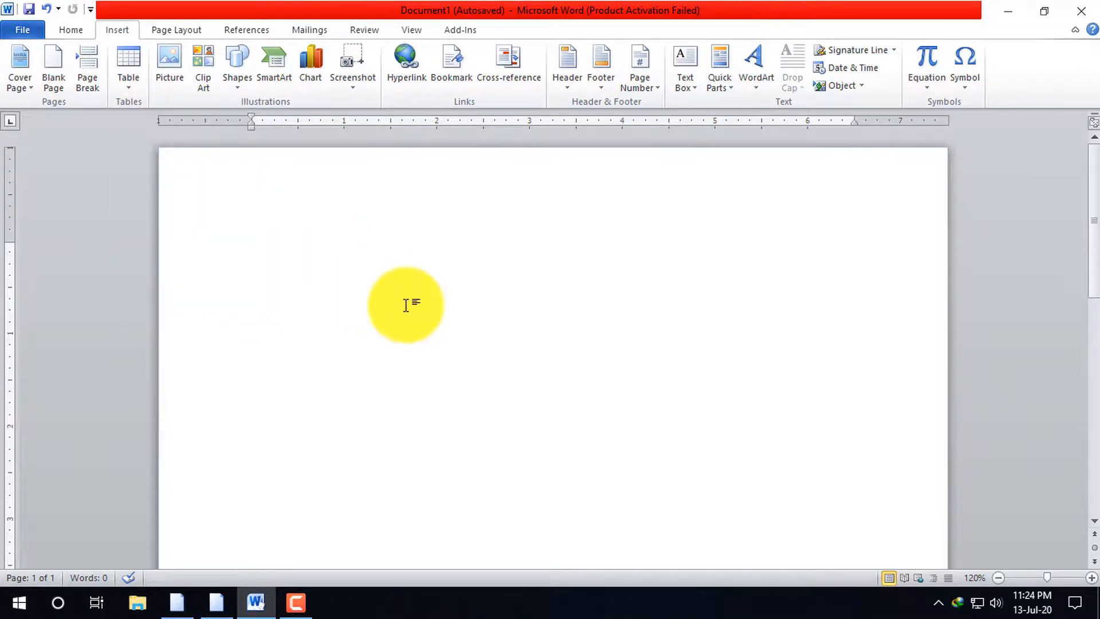
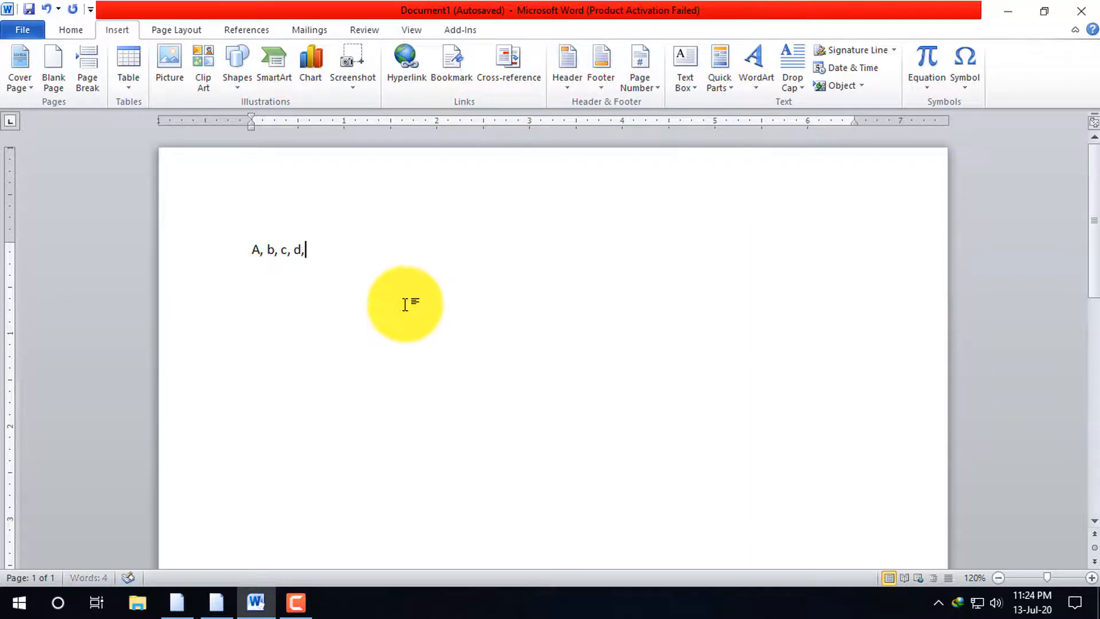
Try converting the text "A, b, c, d," into a five-column table separated at commas, and undo the conversion
drag(310, 249, 234, 252)
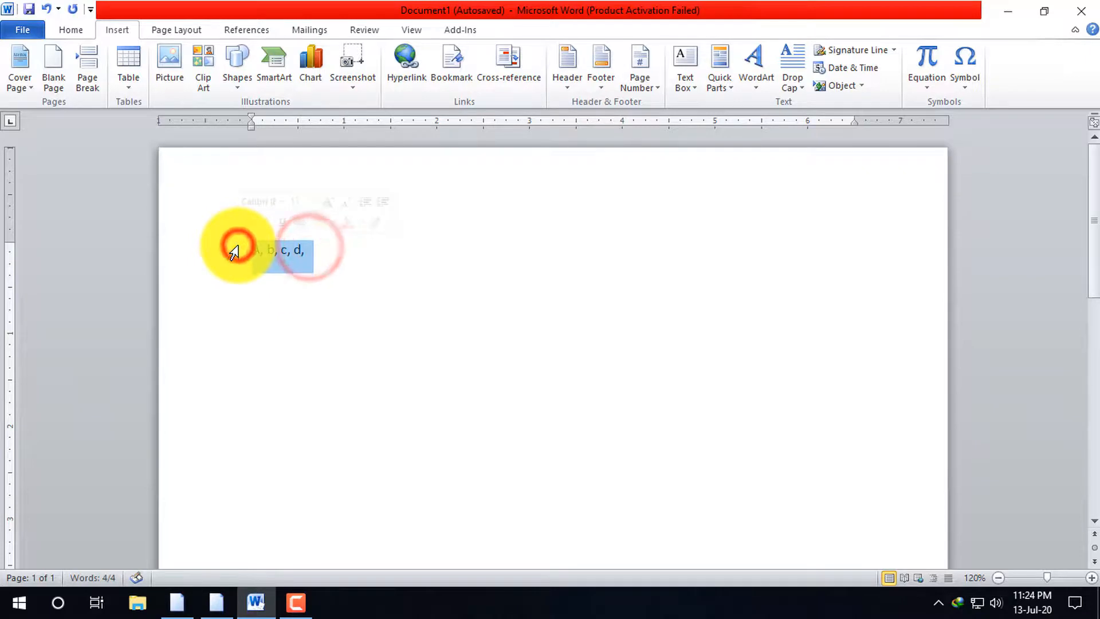
click(139, 93)
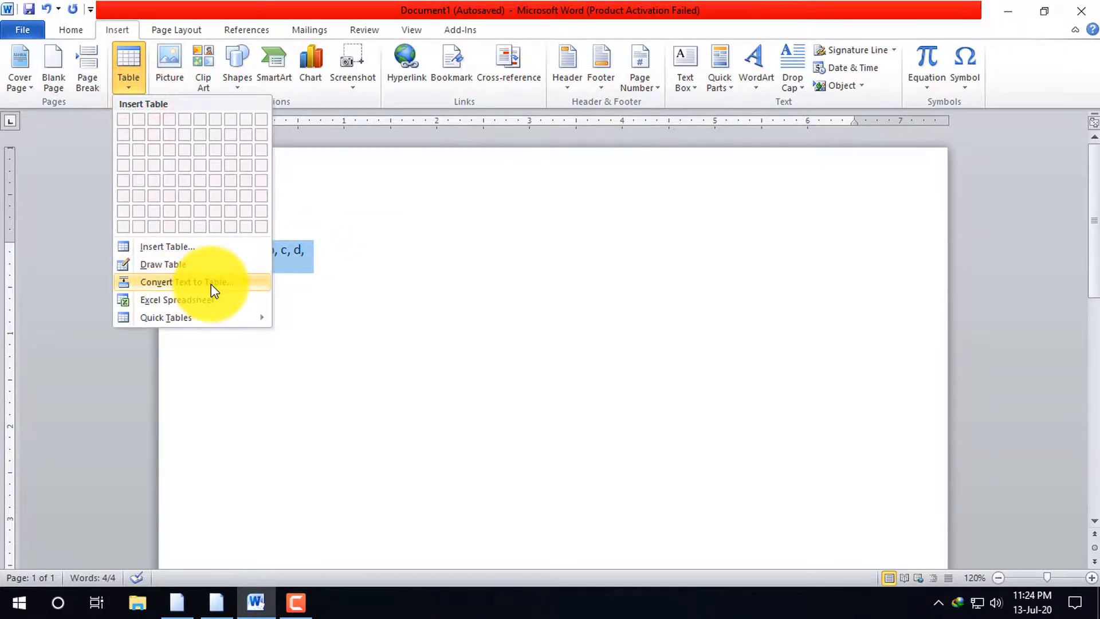
click(211, 284)
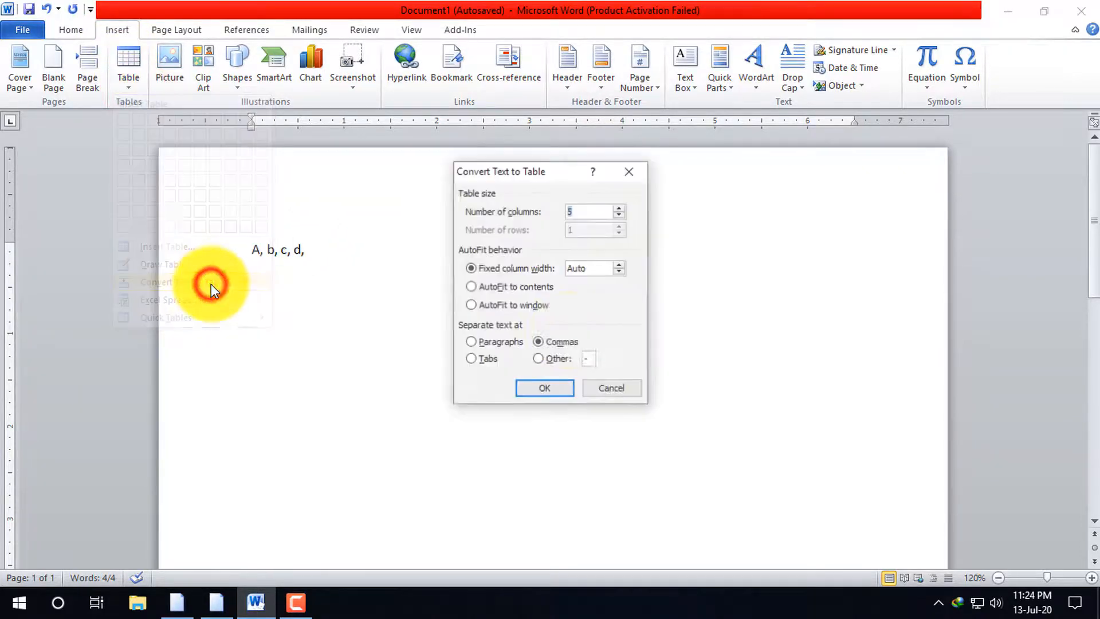
click(559, 395)
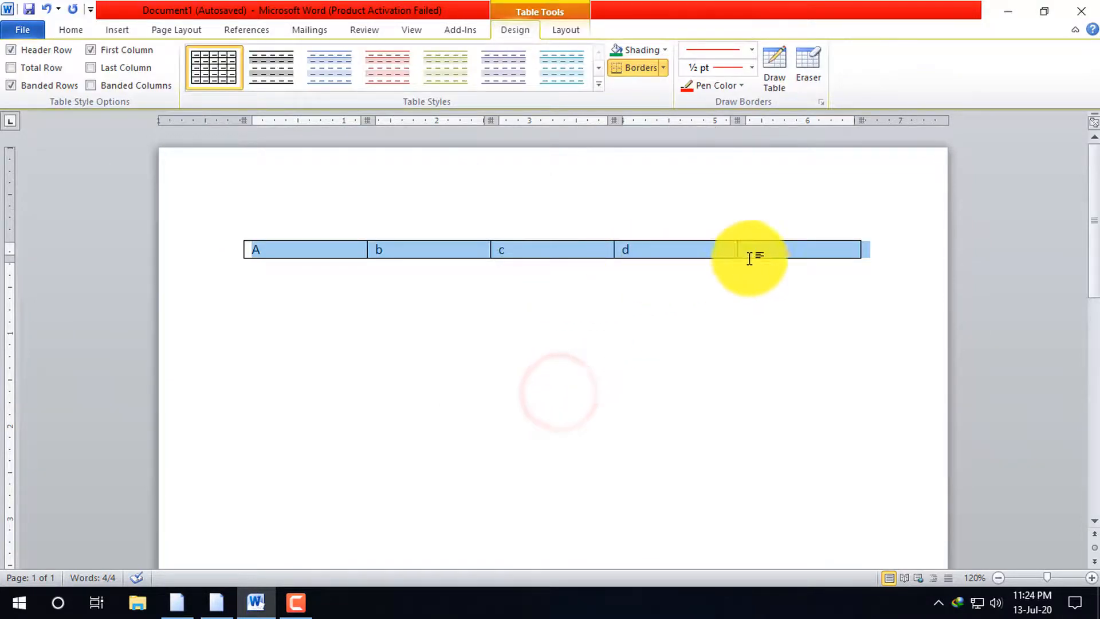
click(828, 252)
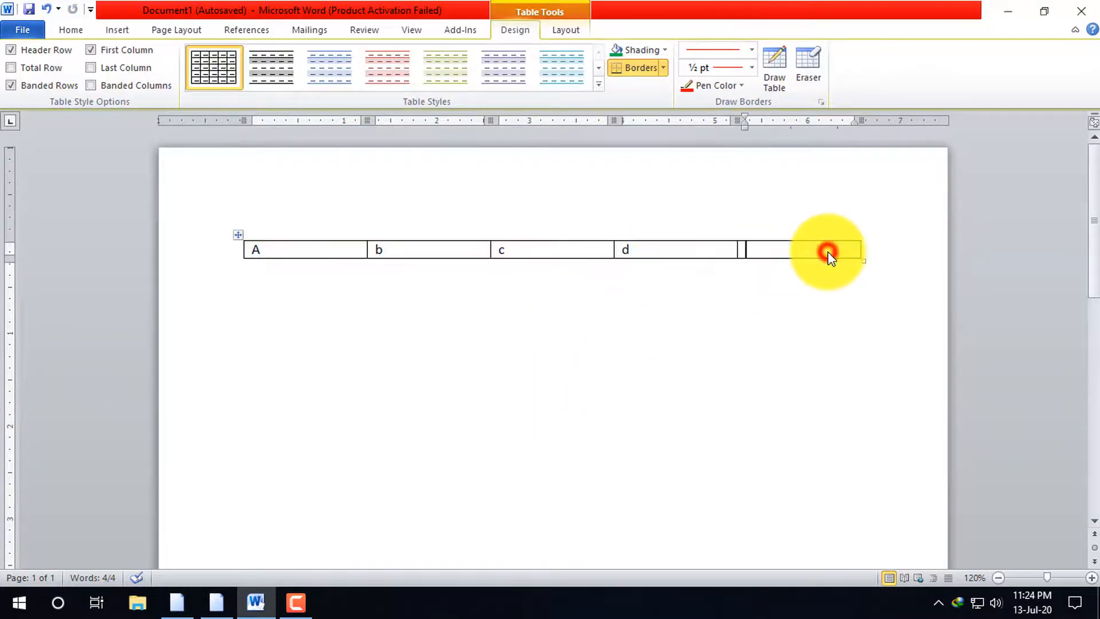
right_click(775, 252)
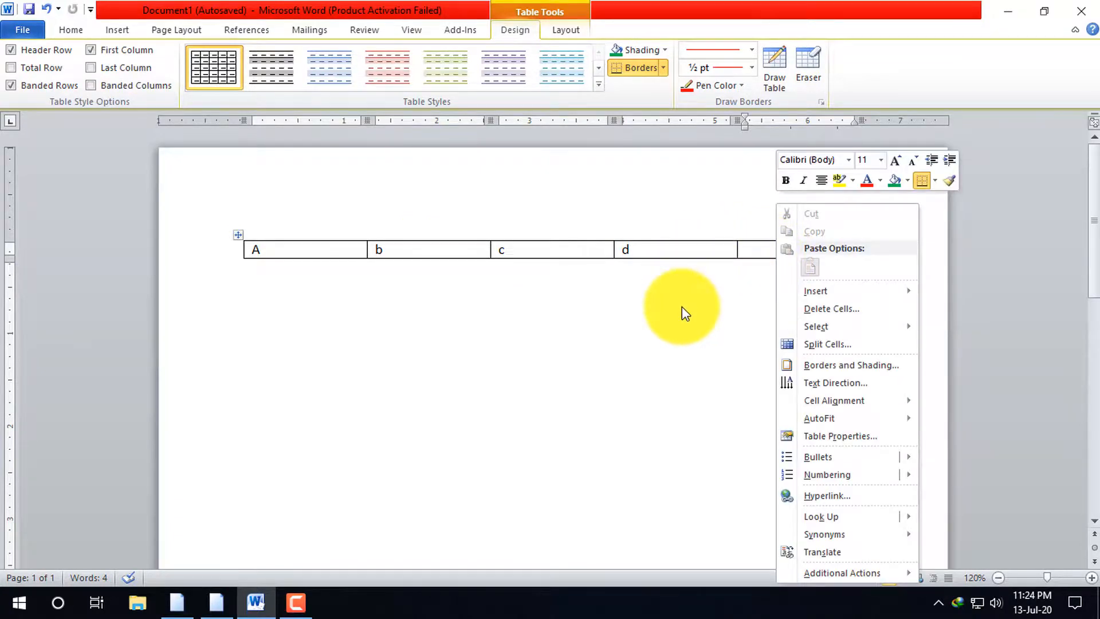
click(735, 249)
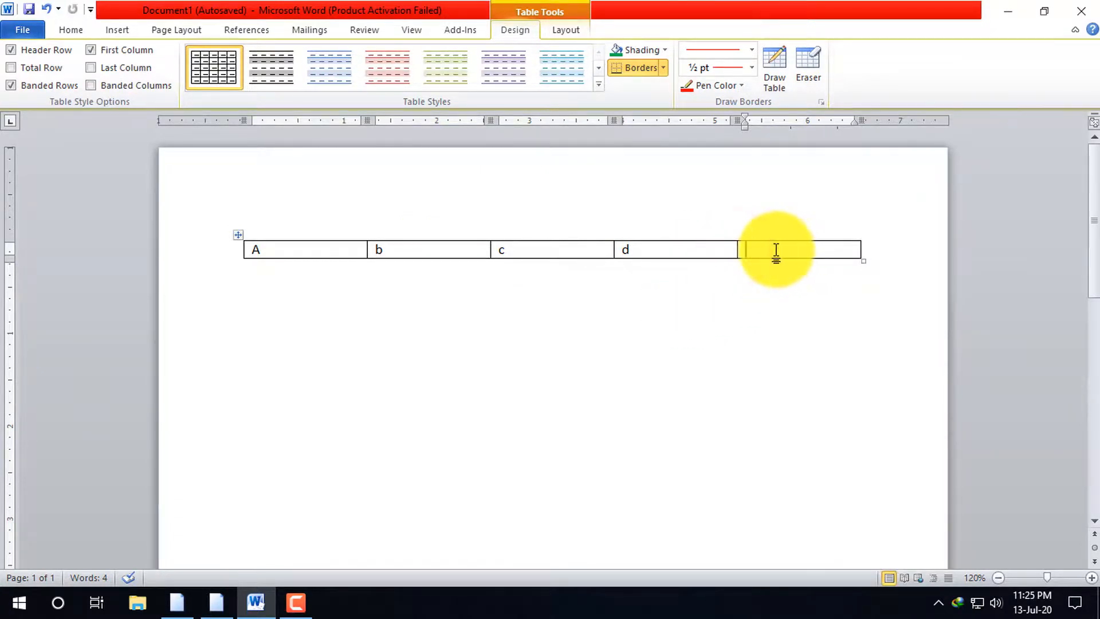
key(ctrl+z)
Remove the trailing comma after "d" and convert the line "A, b, c, d" into a four-column table separated at commas
click(322, 252)
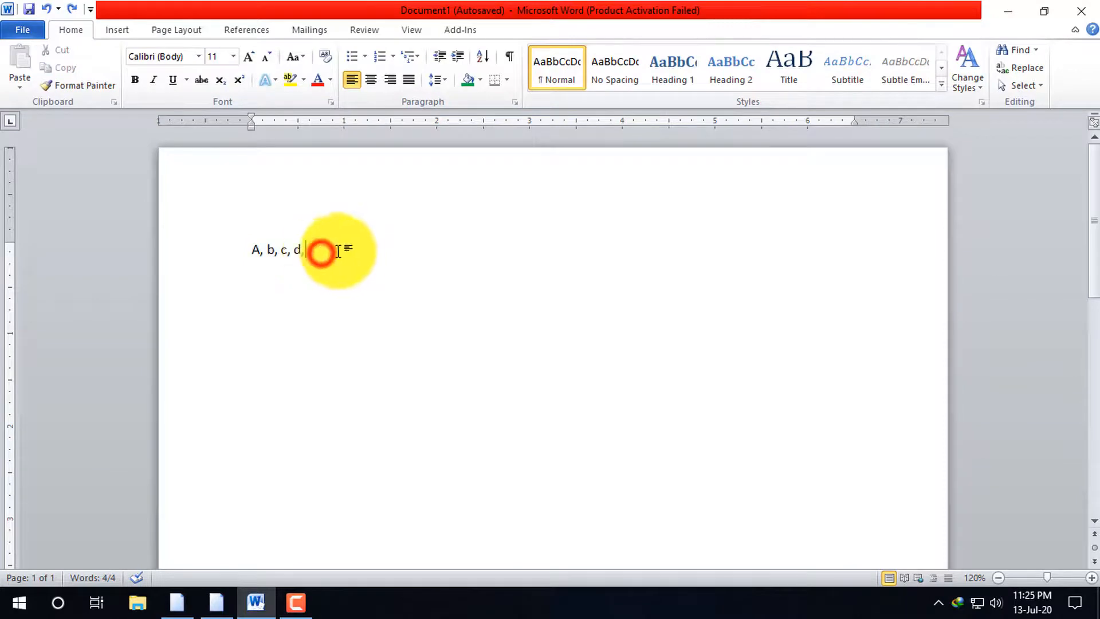
key(BackSpace)
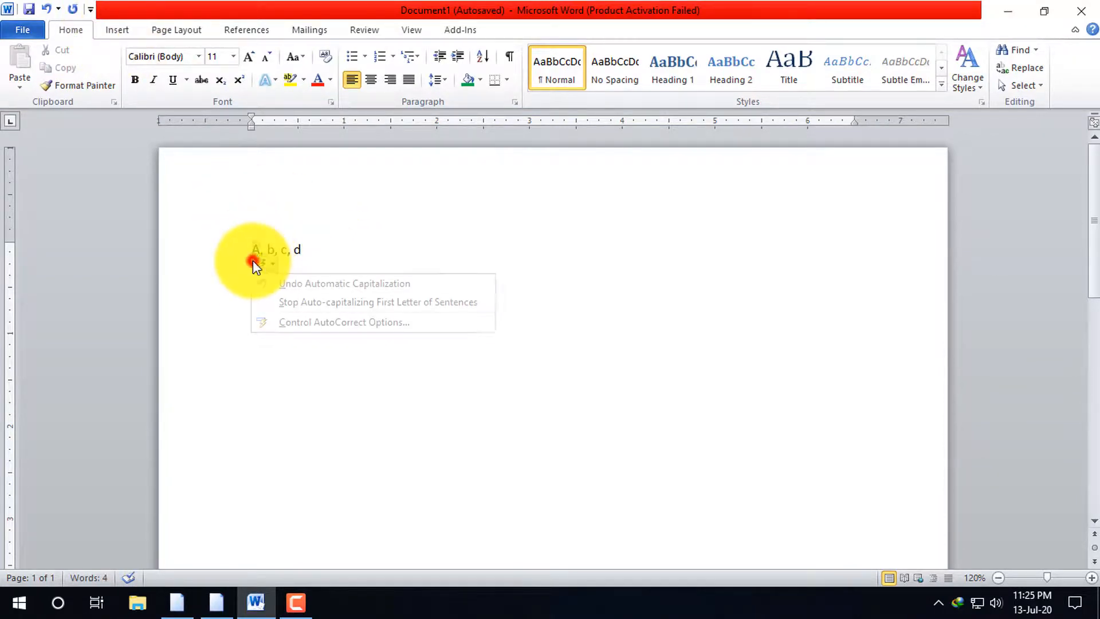
drag(316, 247, 245, 248)
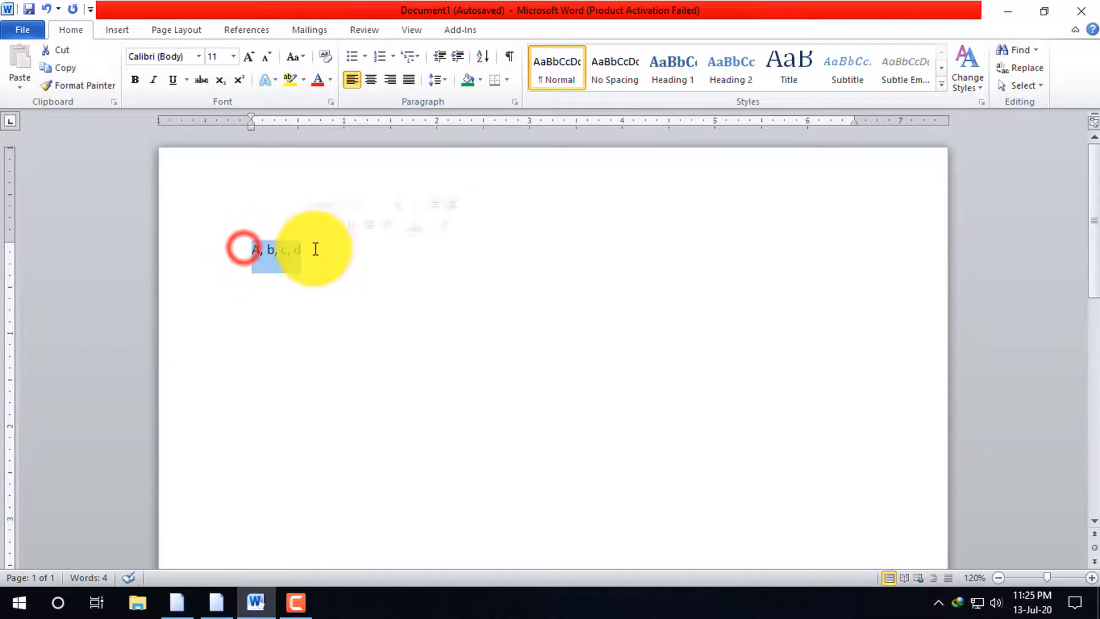
click(117, 32)
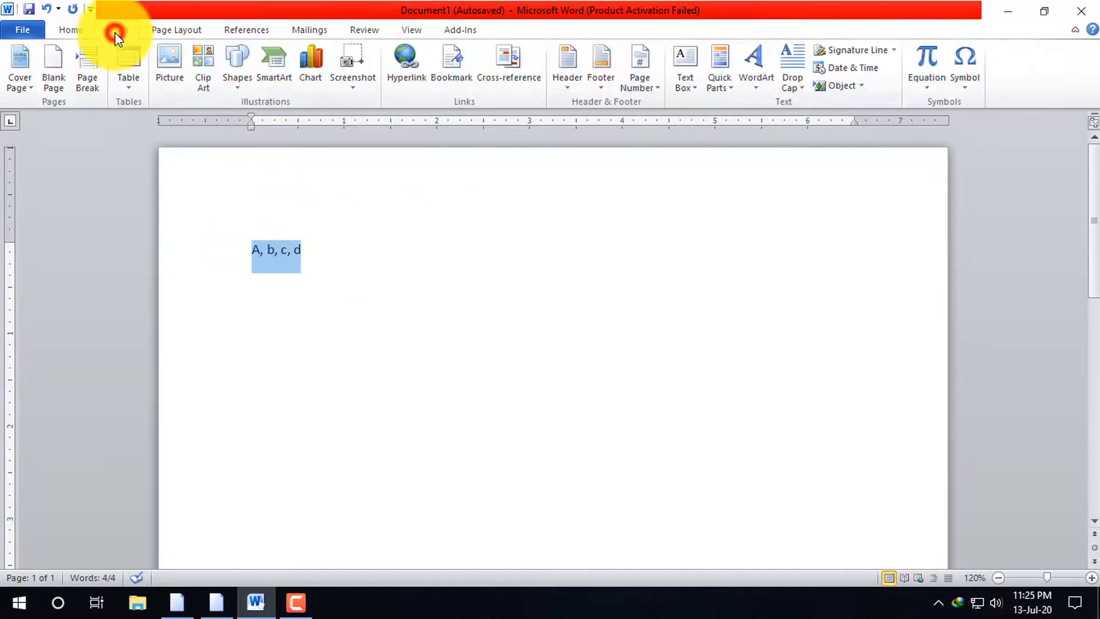
click(128, 86)
click(191, 280)
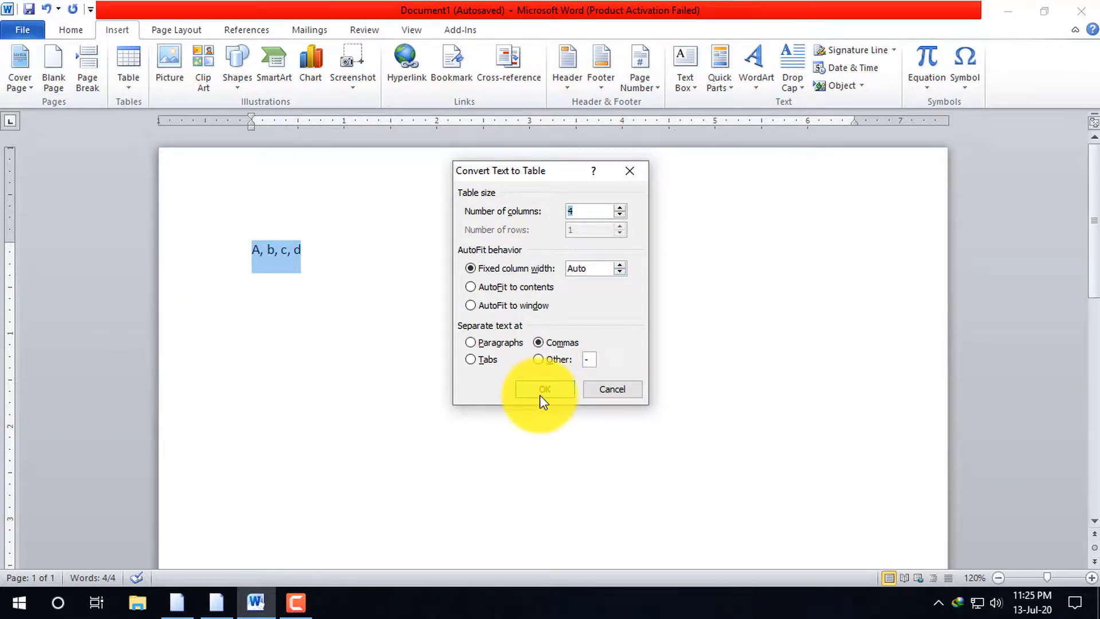
click(555, 388)
Insert two blank rows below the row containing A, b, c and d
click(769, 251)
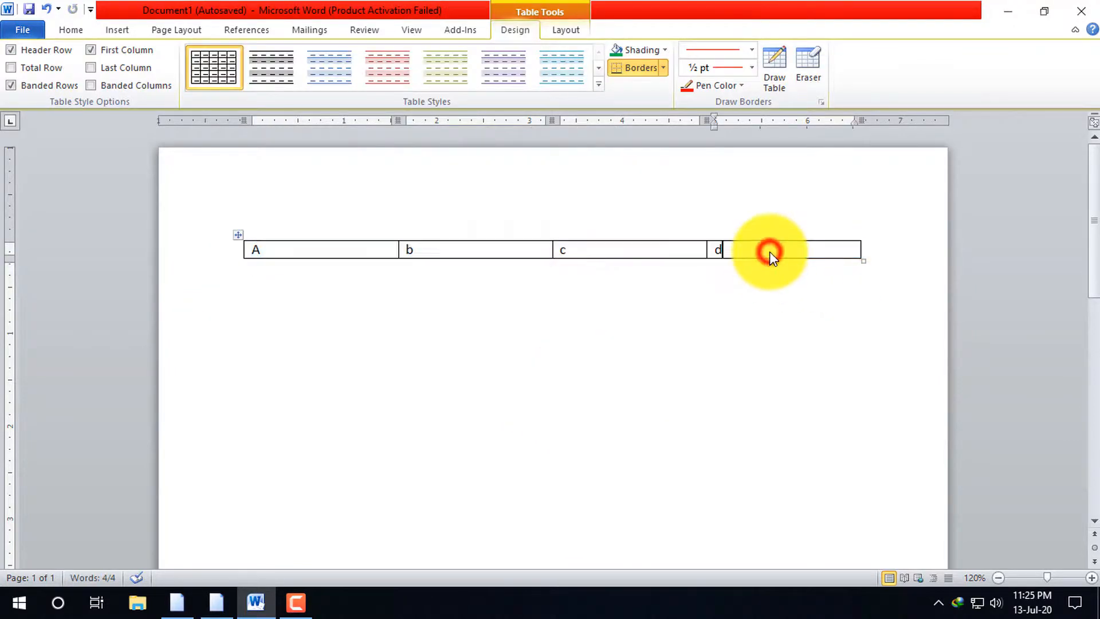
right_click(769, 250)
click(850, 287)
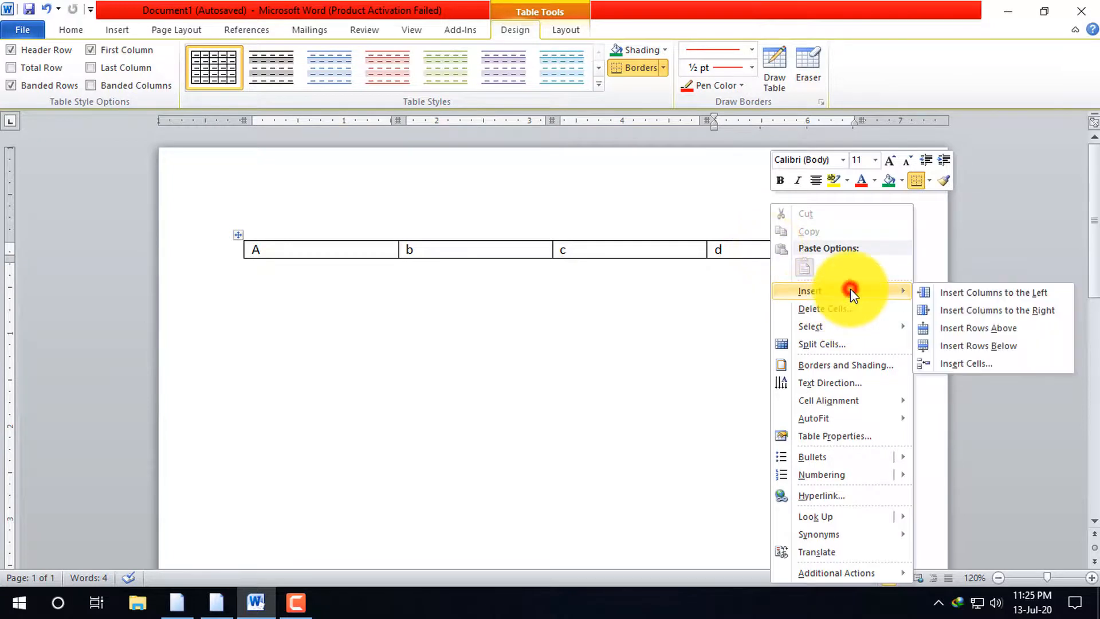
click(1012, 347)
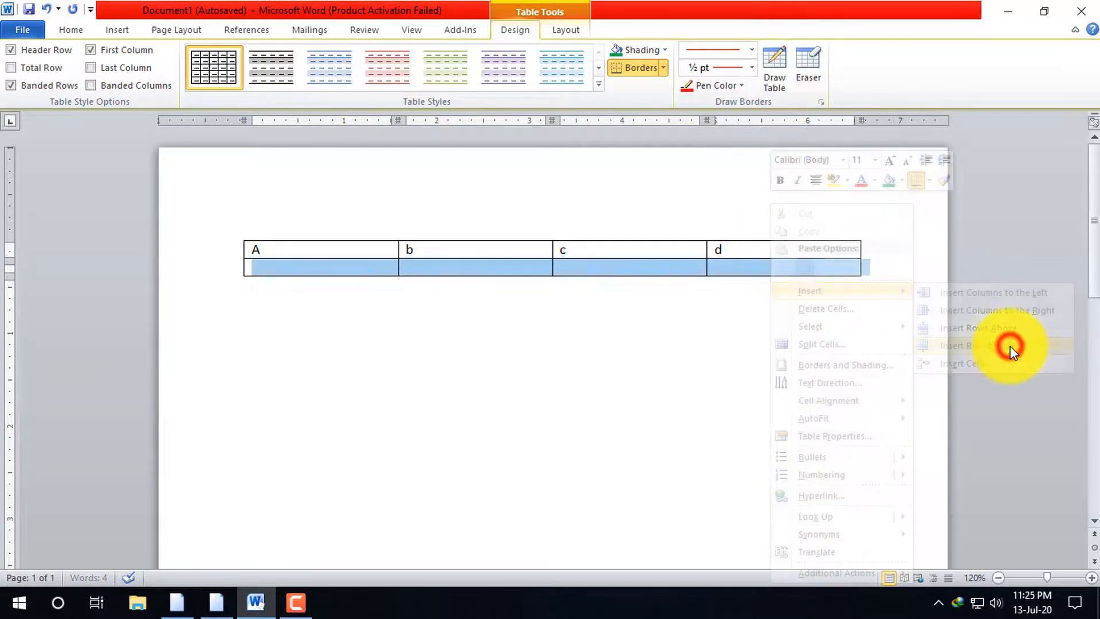
right_click(704, 266)
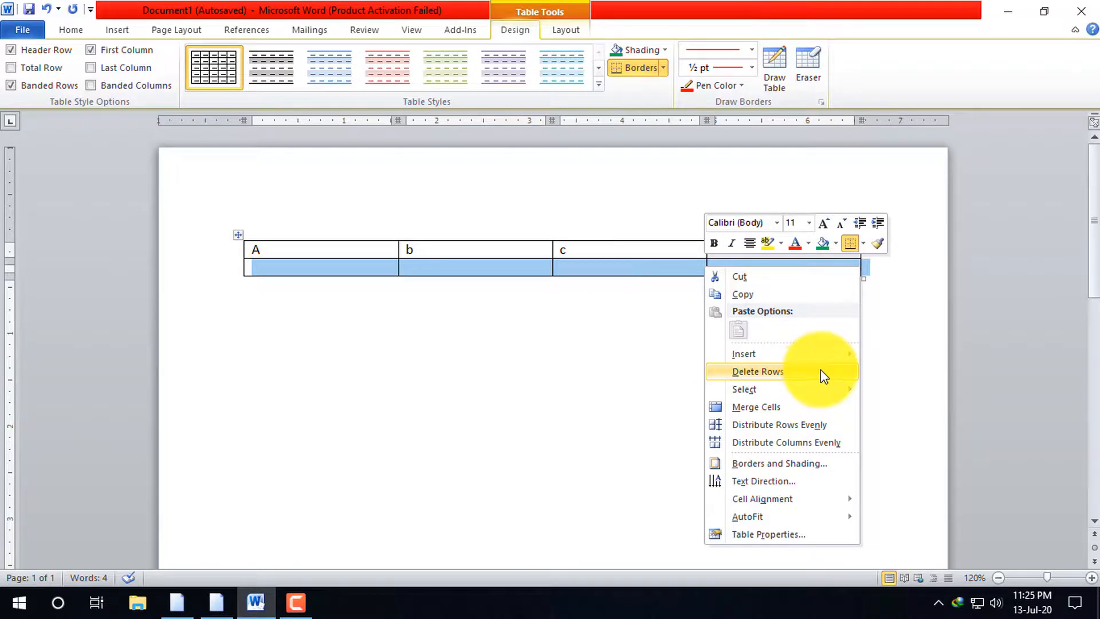
click(791, 354)
click(907, 408)
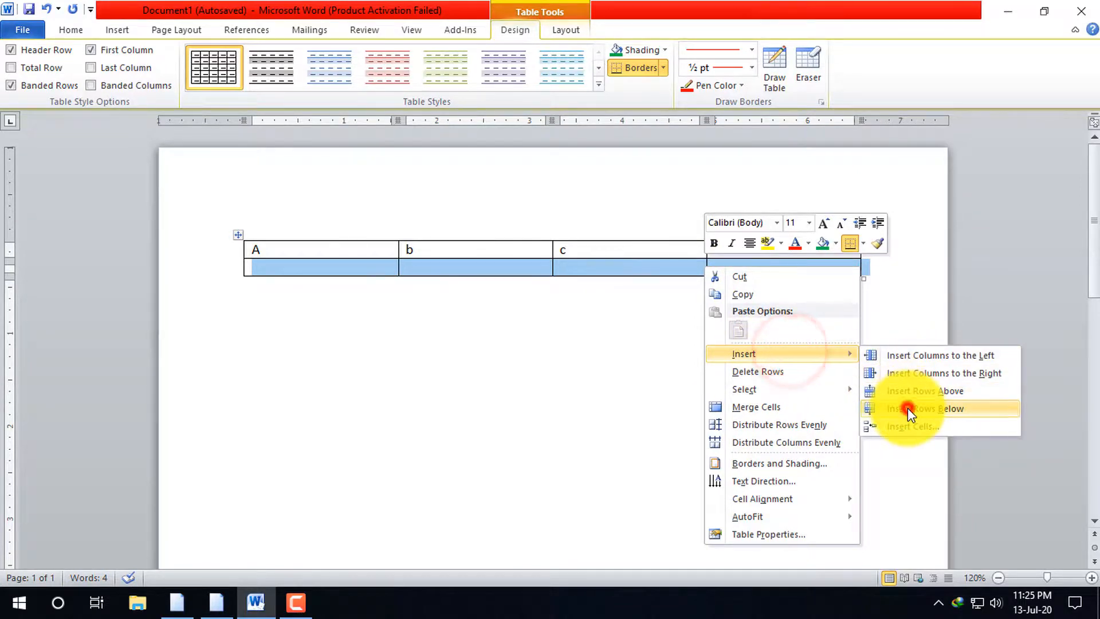
click(572, 381)
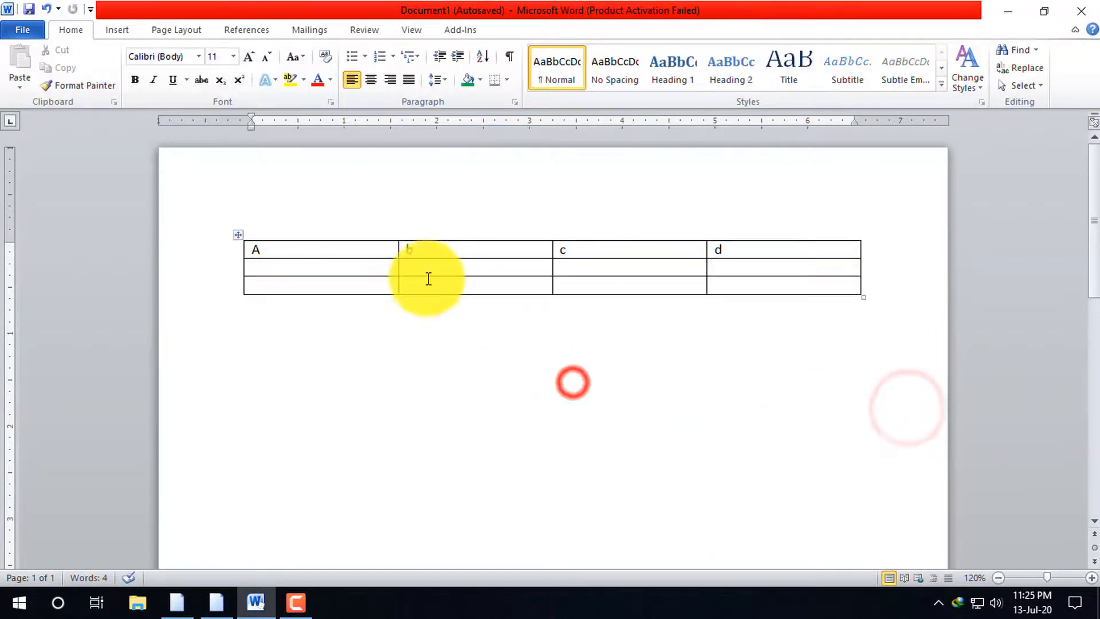
click(334, 267)
click(403, 346)
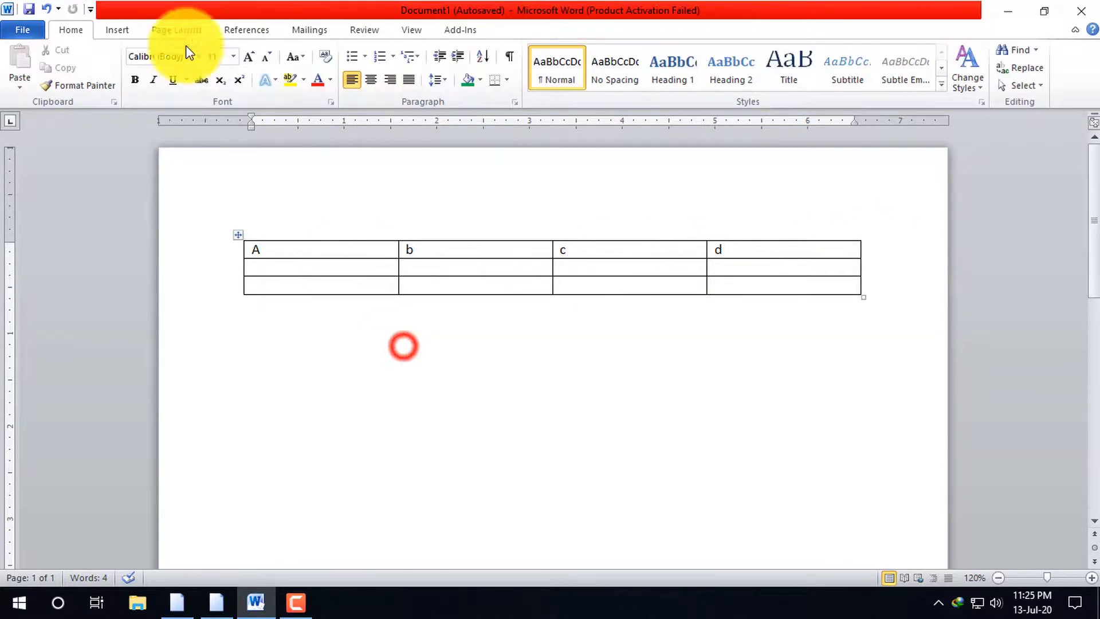
Select the whole table and insert an Excel spreadsheet into it, dismissing the Office activation wizard
click(238, 234)
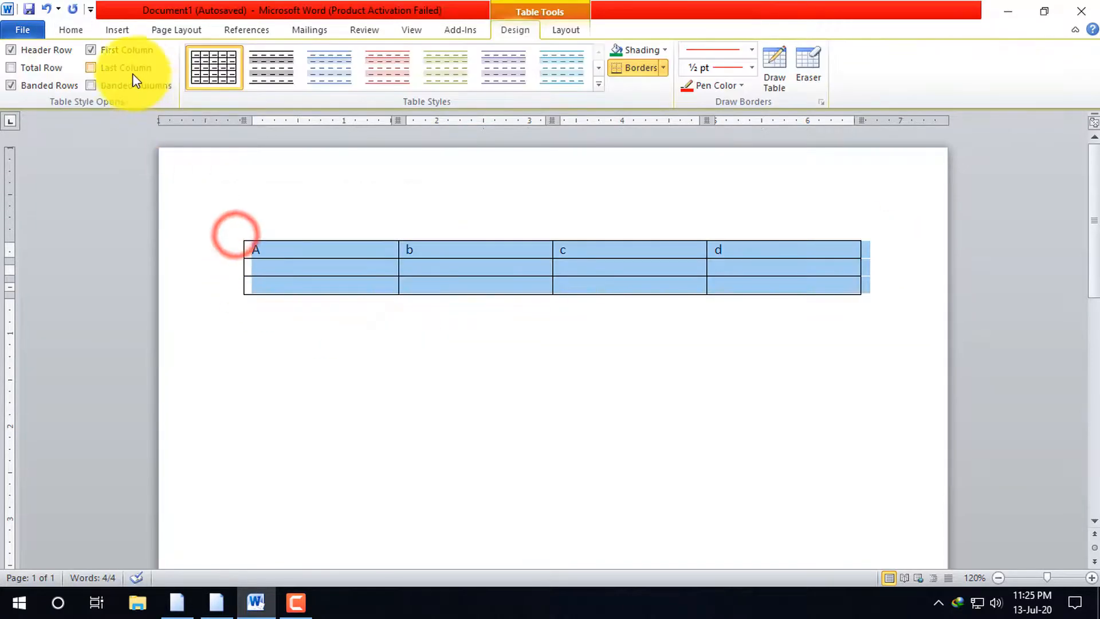
click(116, 30)
click(126, 91)
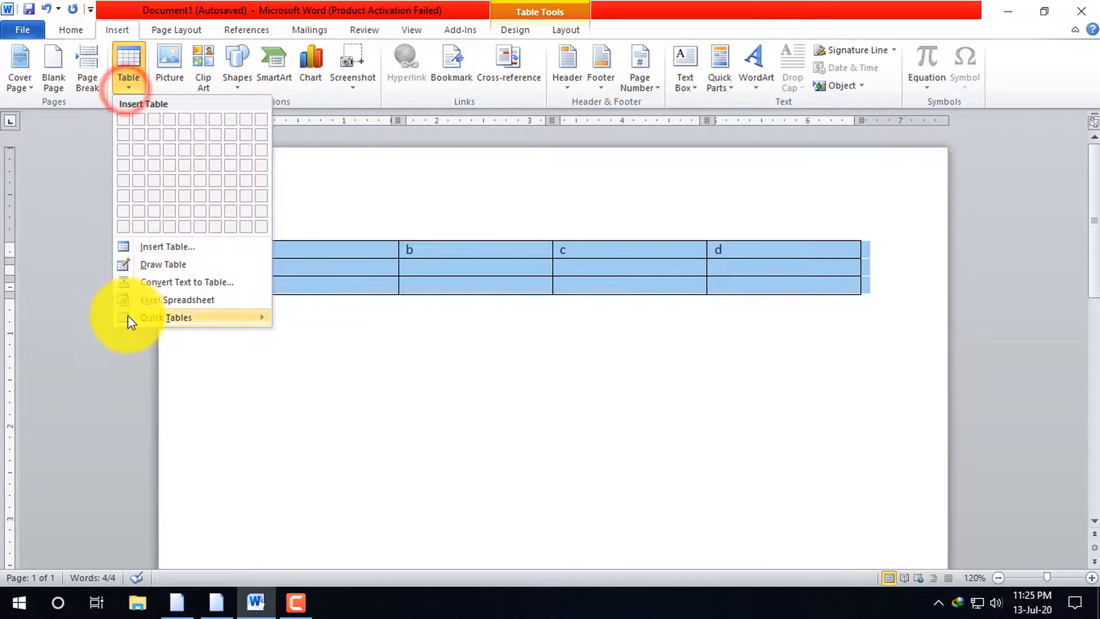
mouse_move(208, 314)
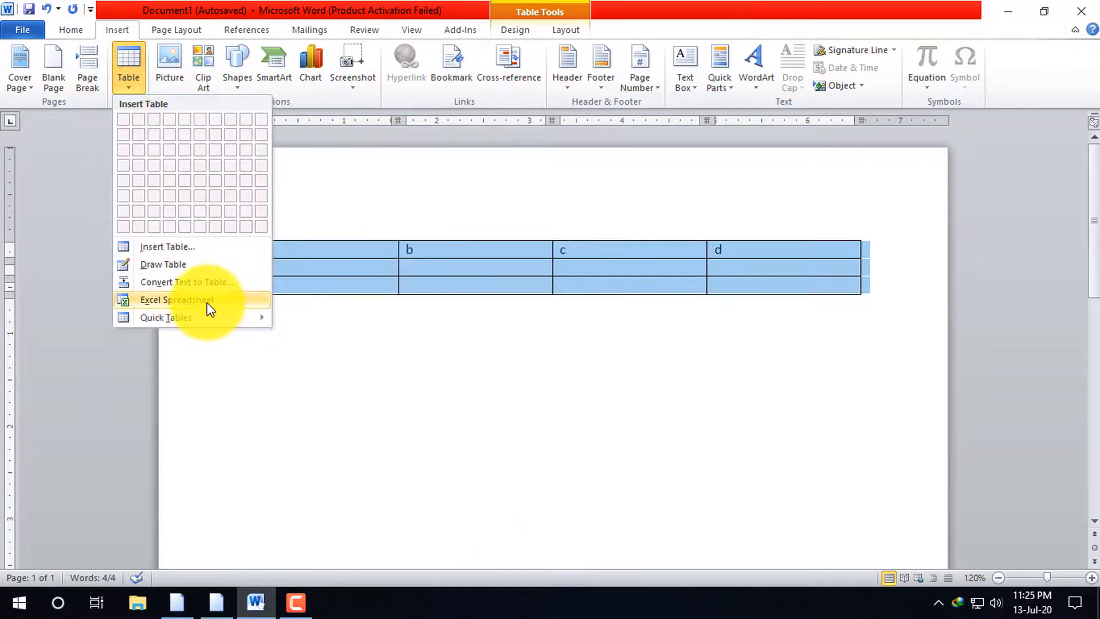
click(819, 451)
click(135, 86)
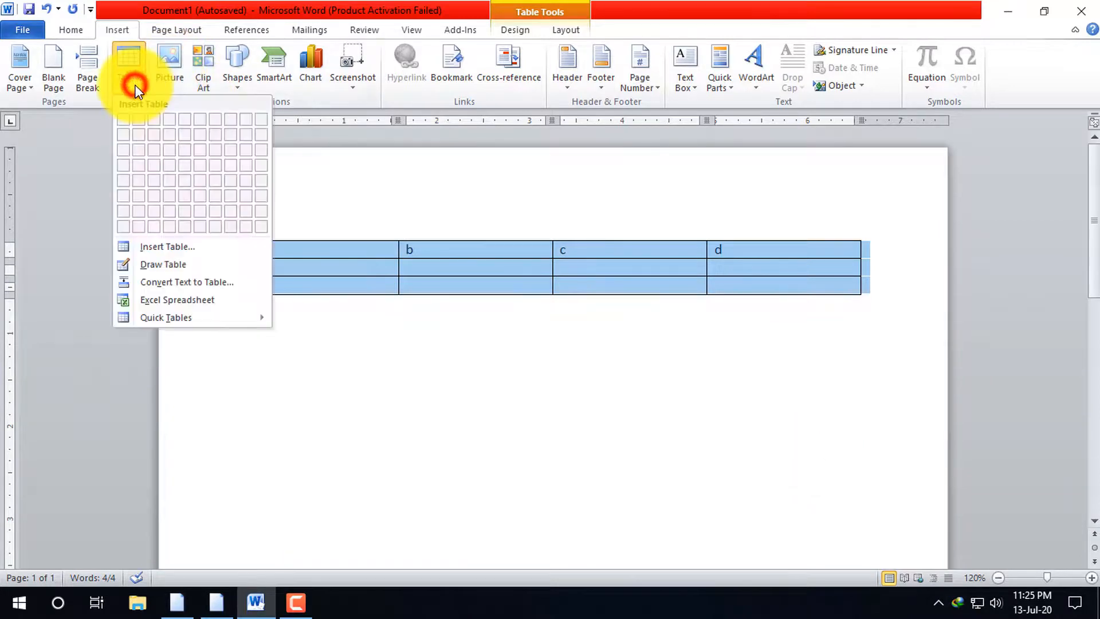
click(187, 301)
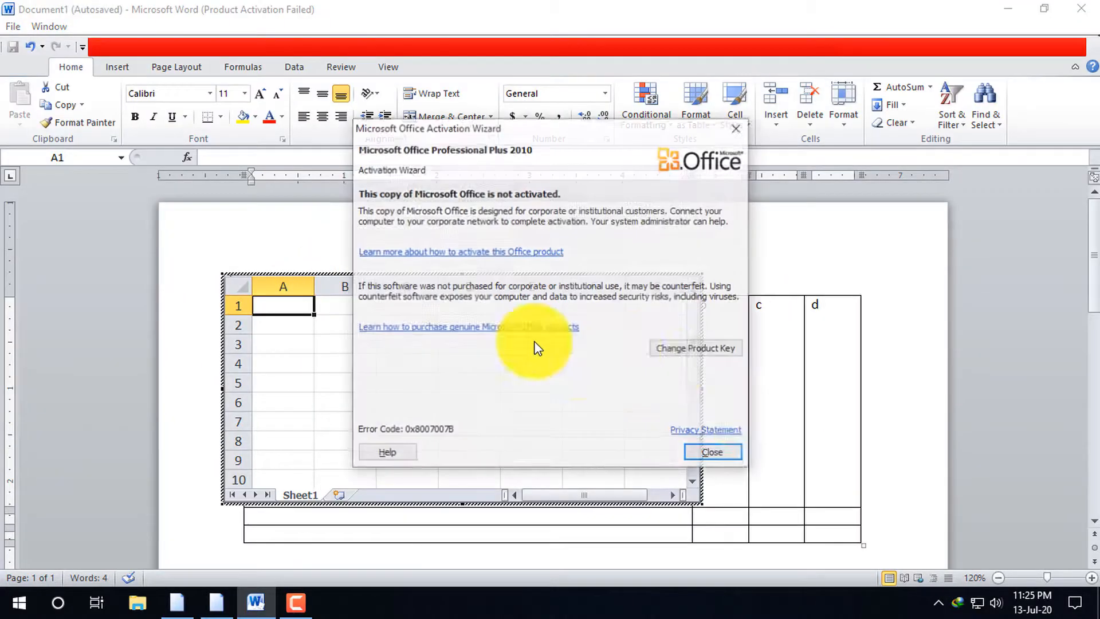
click(713, 451)
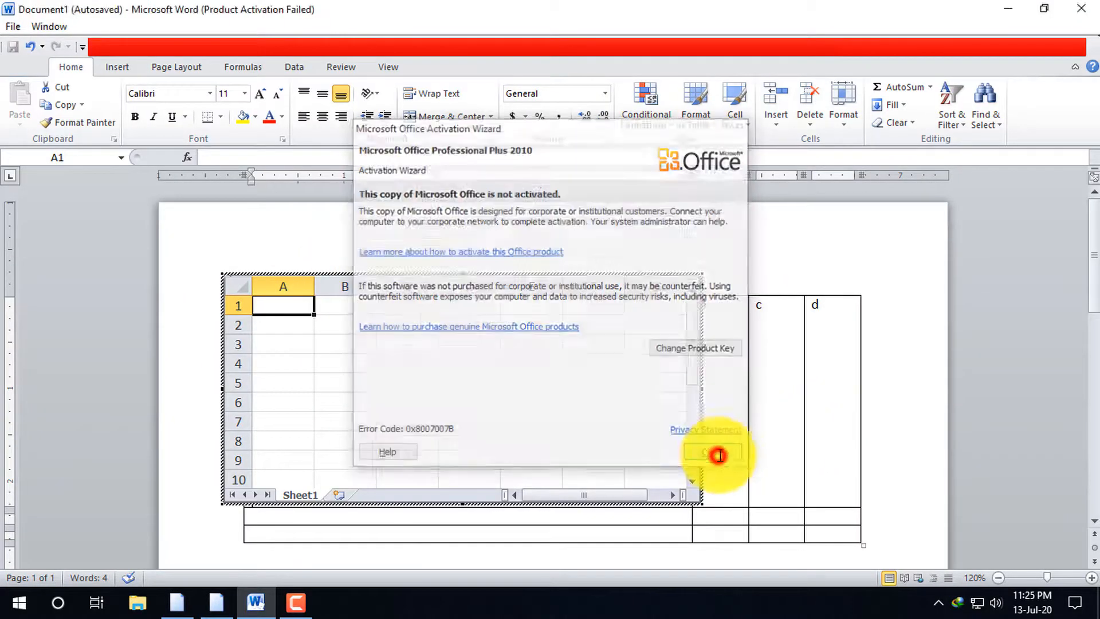
click(892, 381)
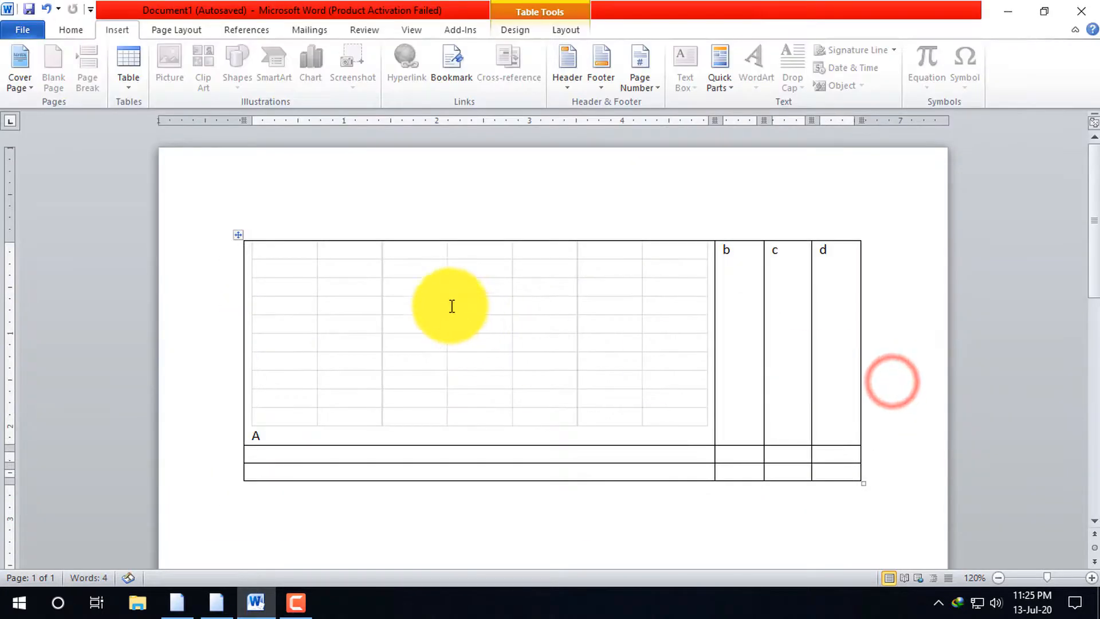
Open the embedded worksheet for editing at cell G5, and undo the spreadsheet's insertion into the table
click(316, 266)
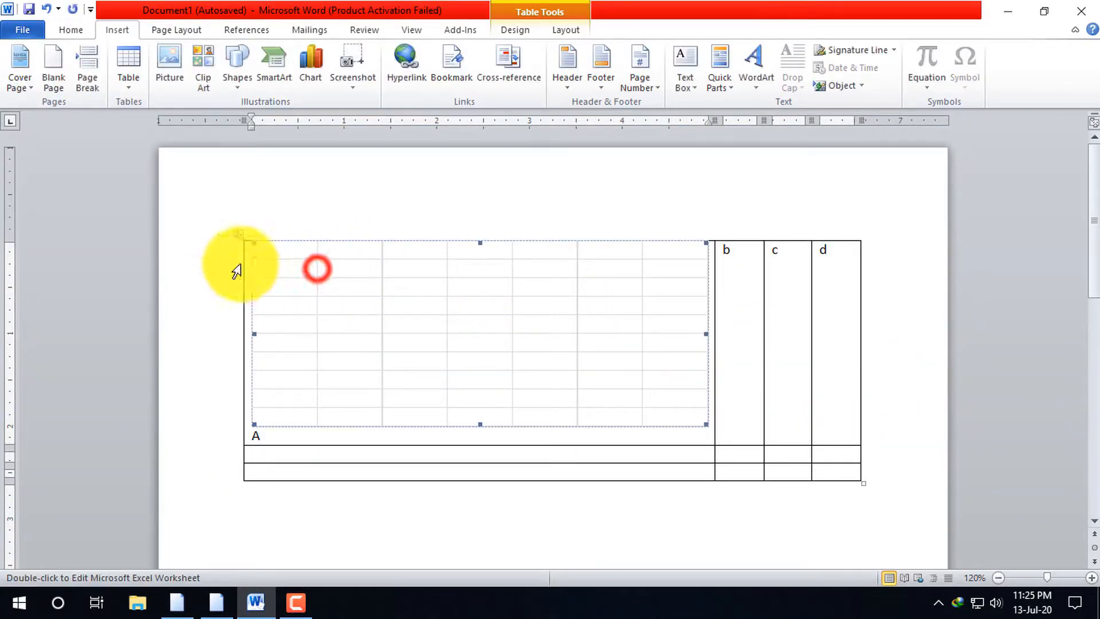
double_click(707, 426)
click(660, 386)
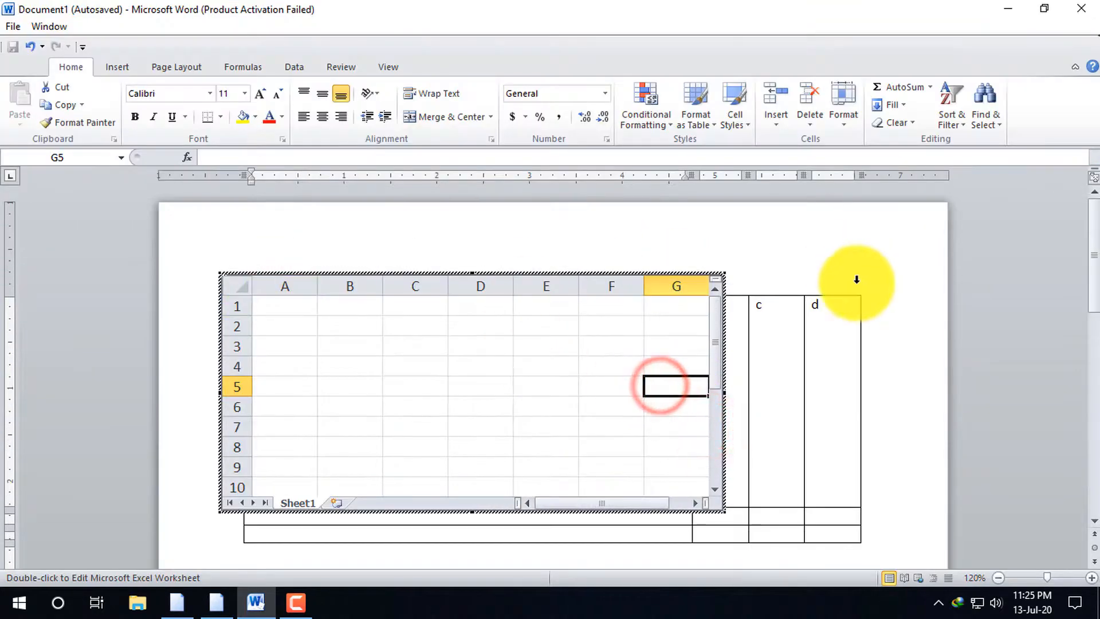
click(716, 276)
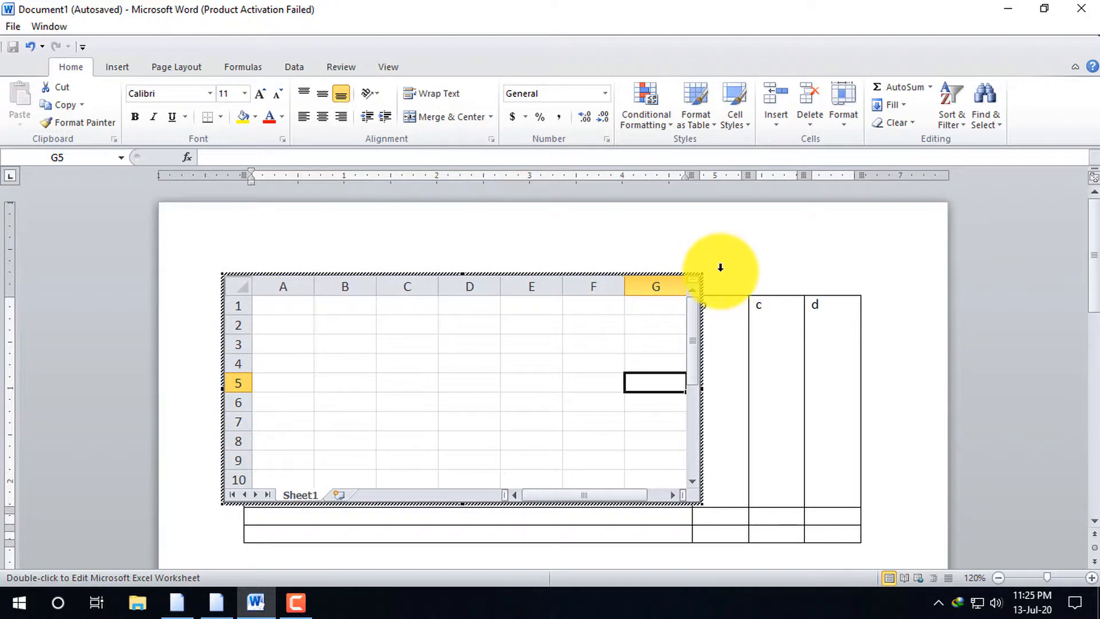
click(721, 267)
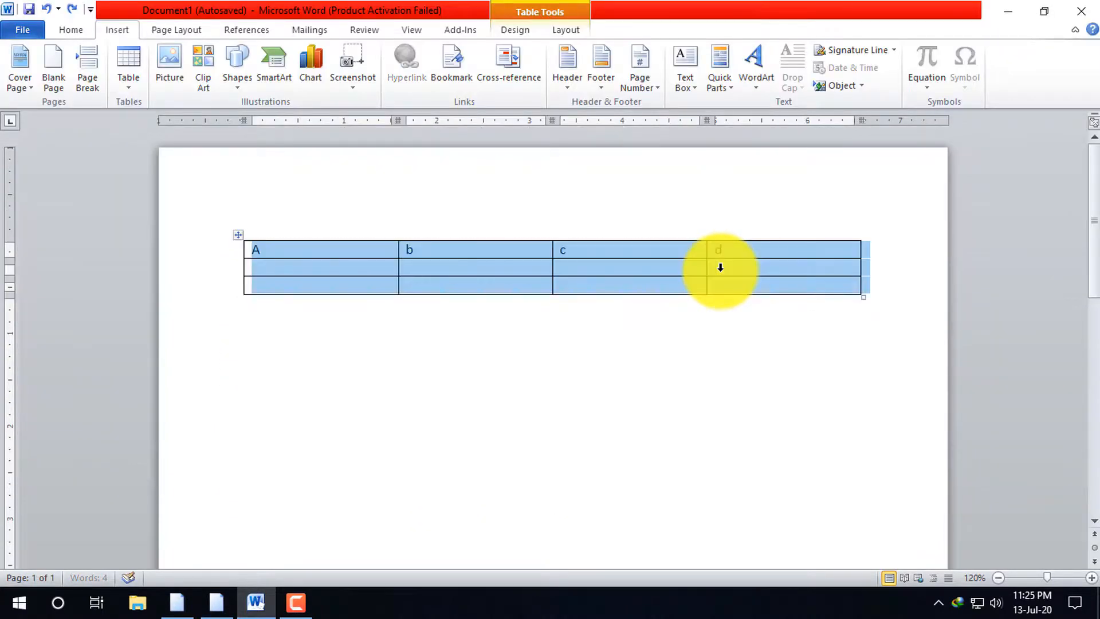
key(ctrl+z)
Delete the selected three-row table from the document
click(140, 92)
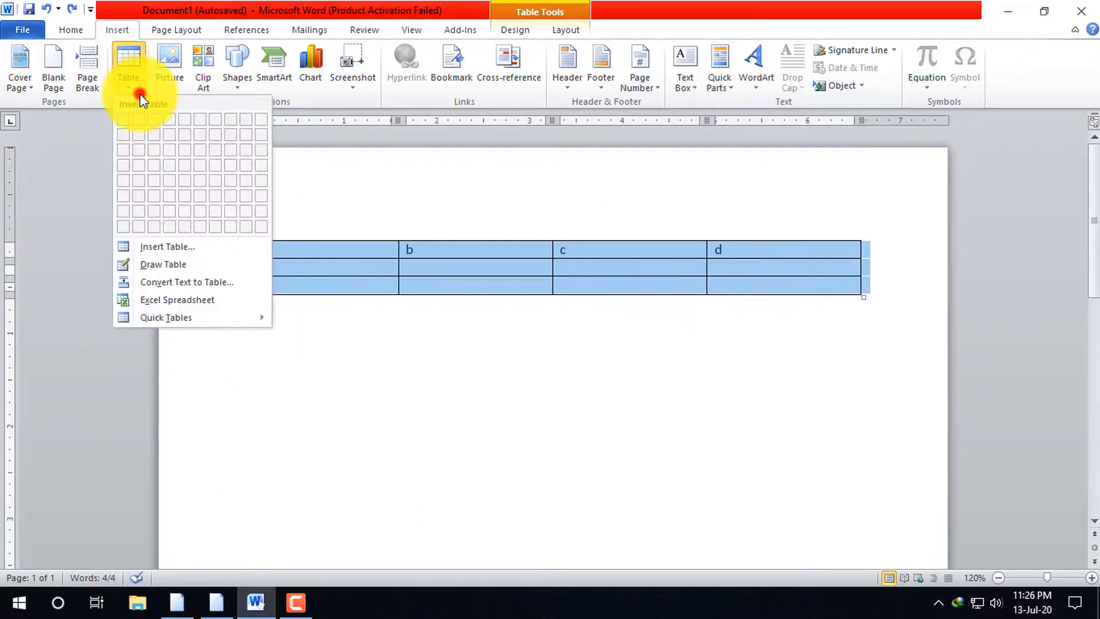
click(140, 92)
click(138, 89)
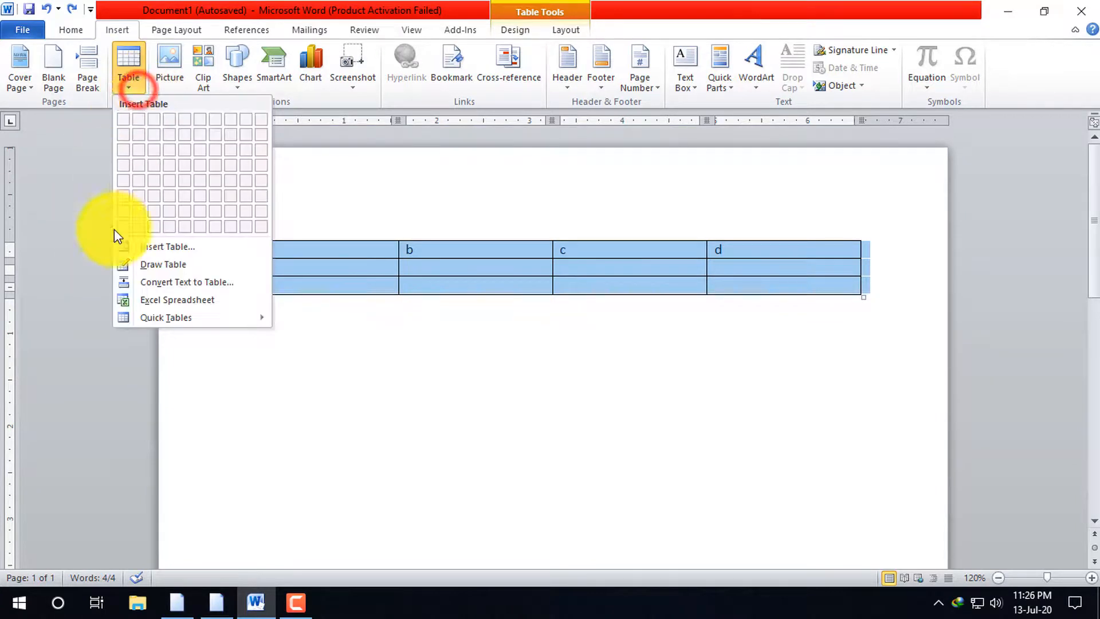
click(189, 318)
click(839, 335)
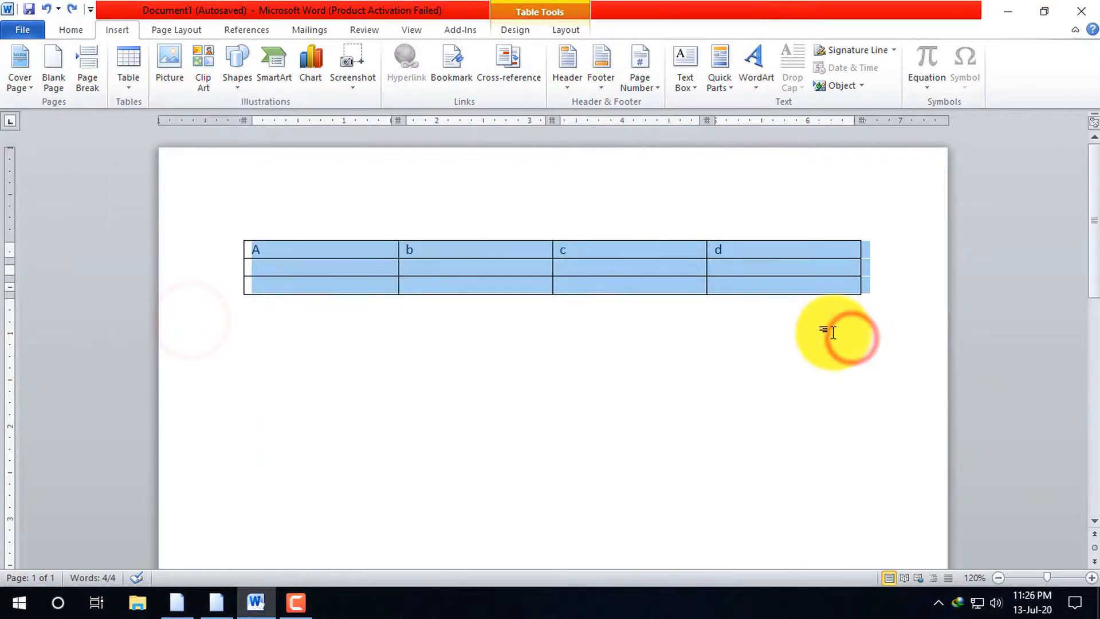
key(BackSpace)
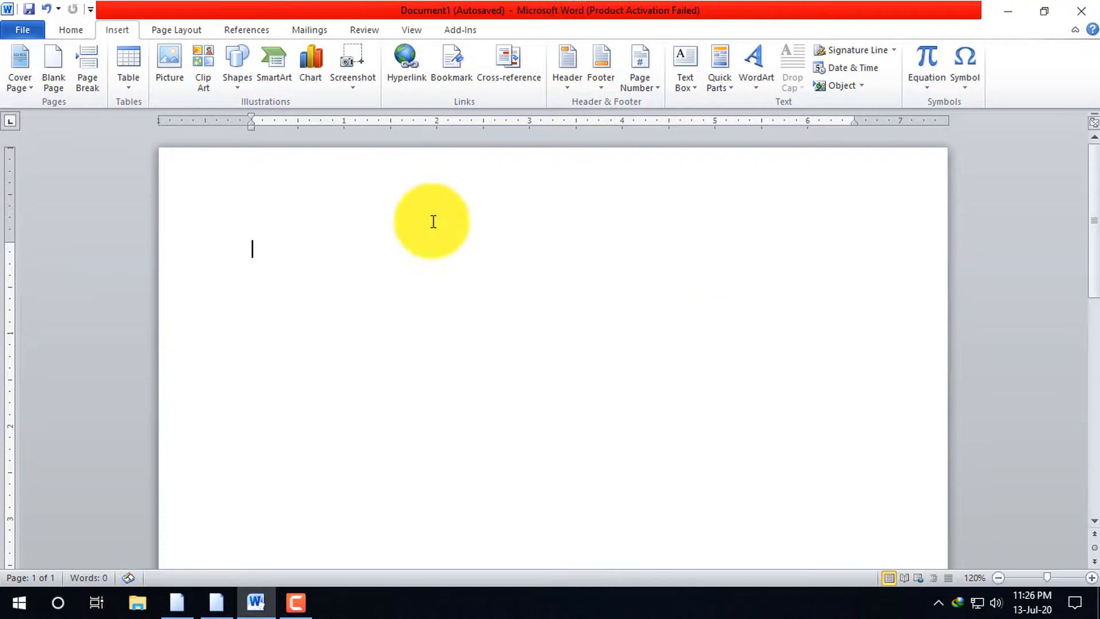
Insert the built-in Tabular List quick table into the blank document
click(132, 85)
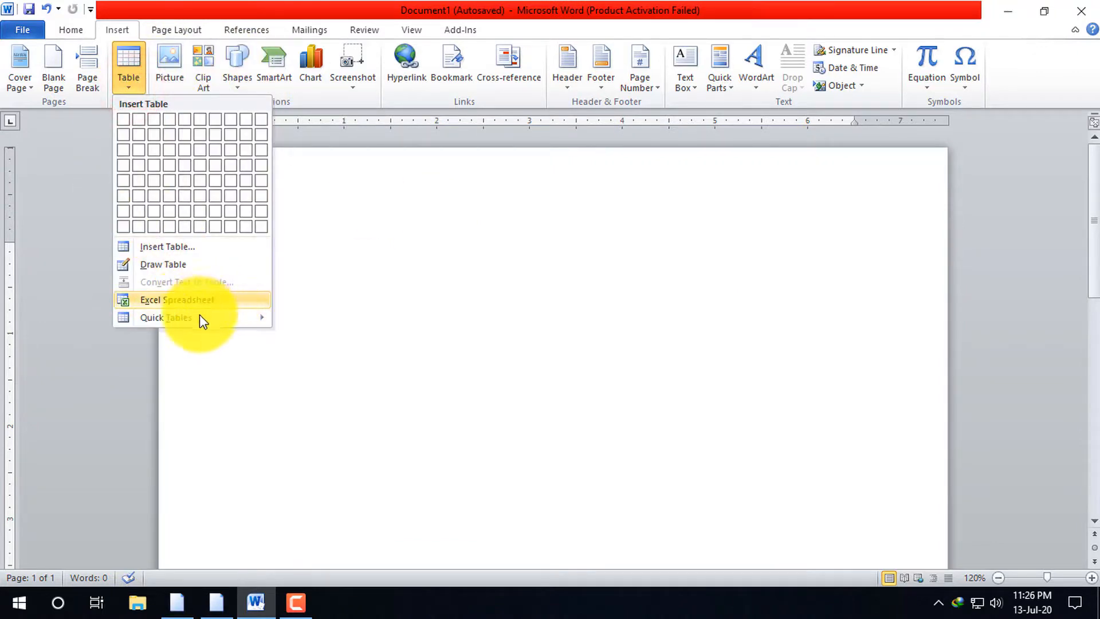
click(220, 317)
scroll(445, 392, down, 5)
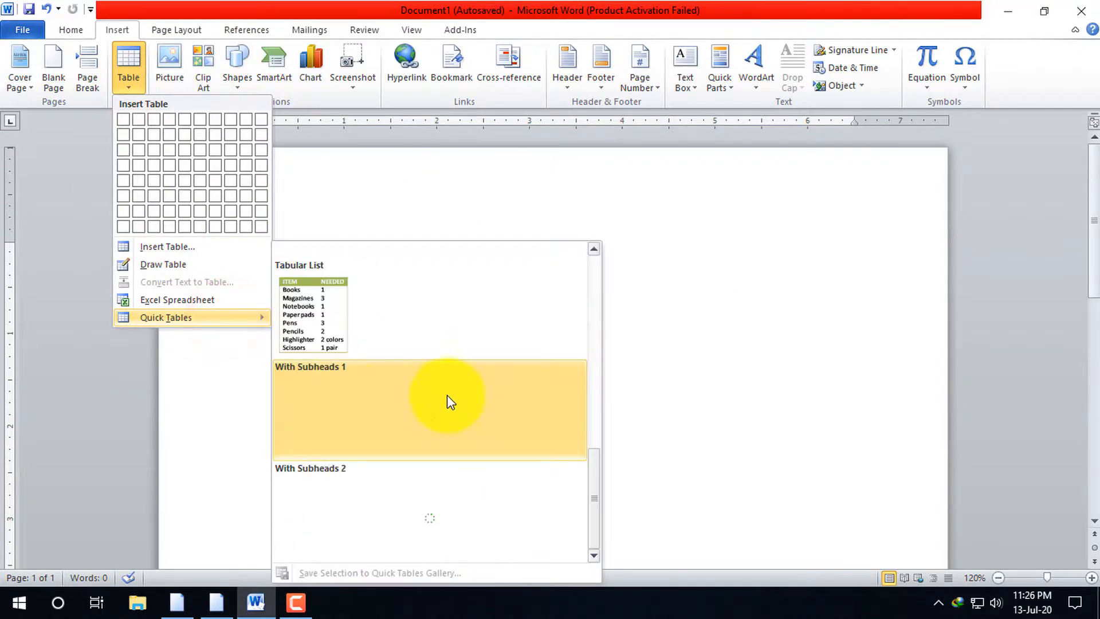
click(312, 299)
click(663, 331)
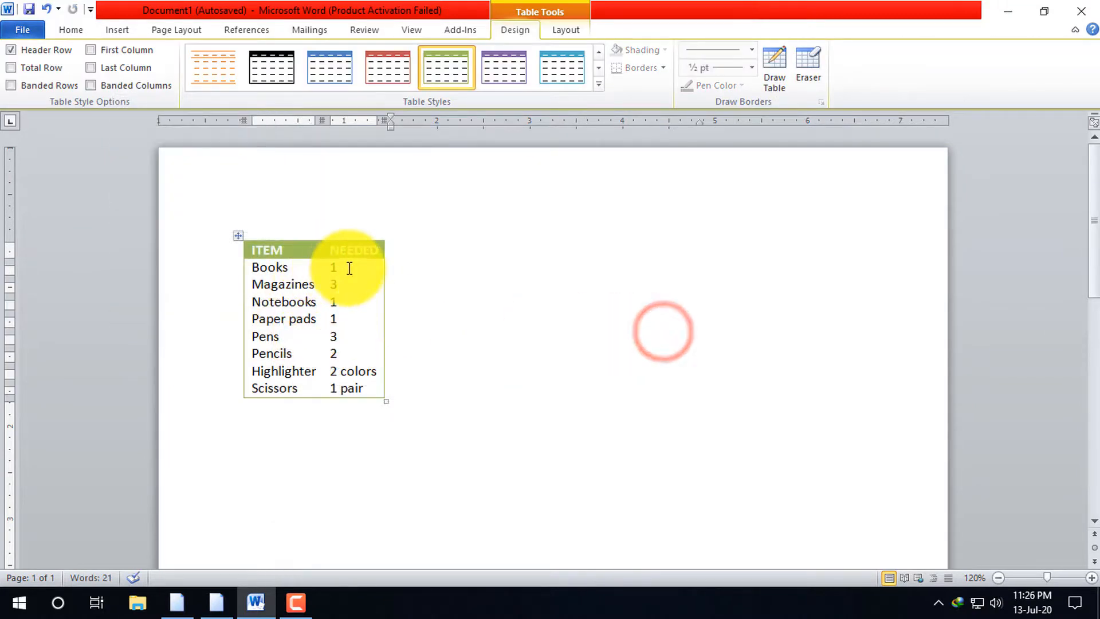
Select the whole item list table and apply the table style with a red header row and outer border
click(238, 236)
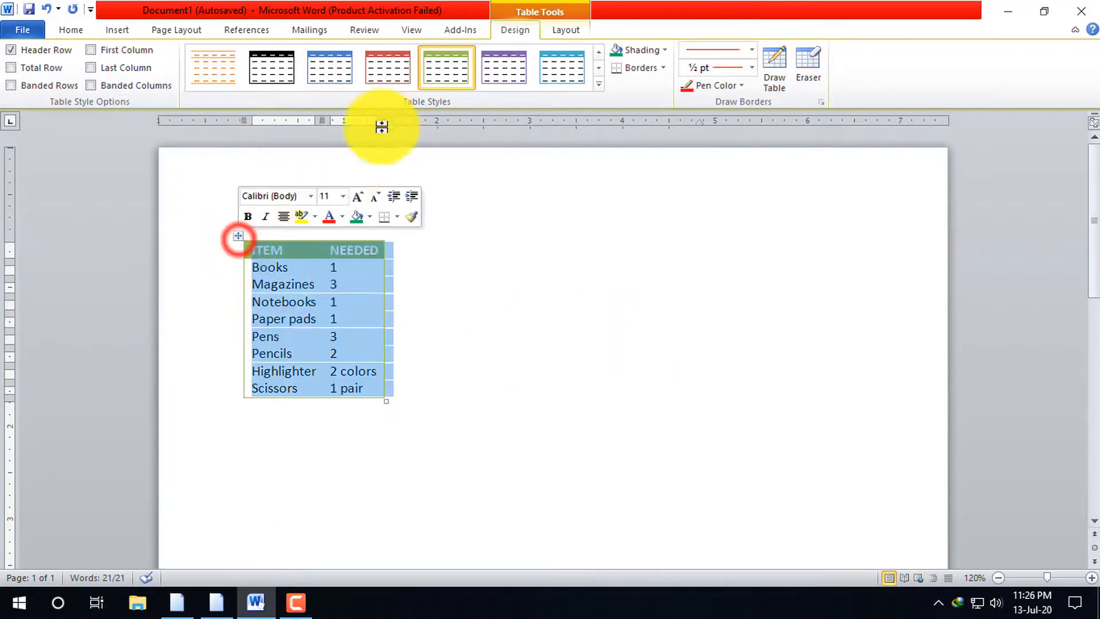
click(387, 73)
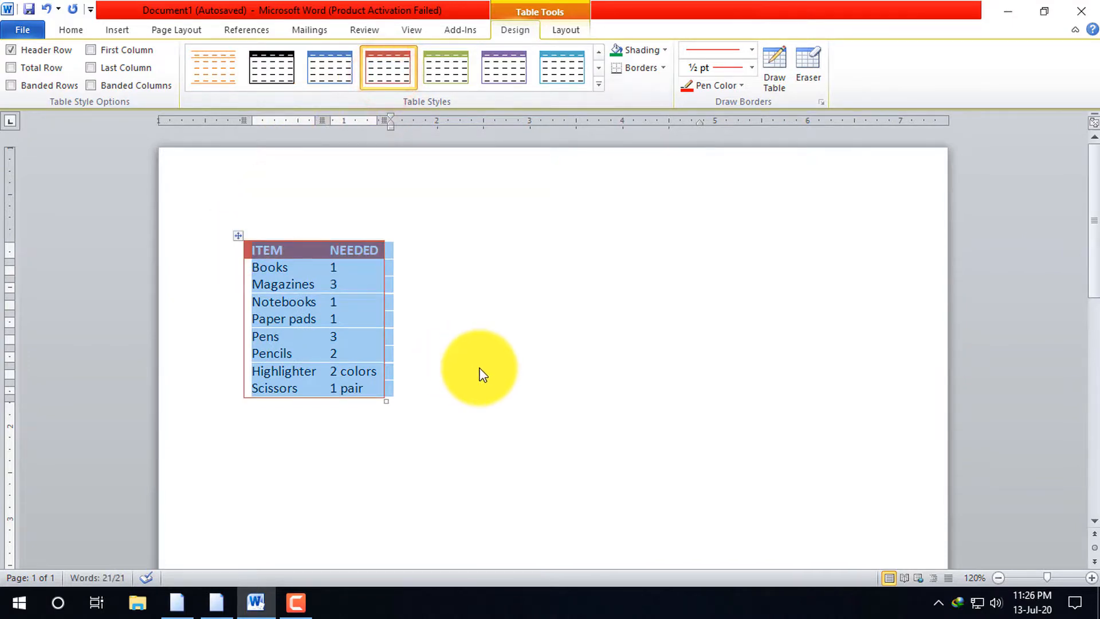
click(418, 225)
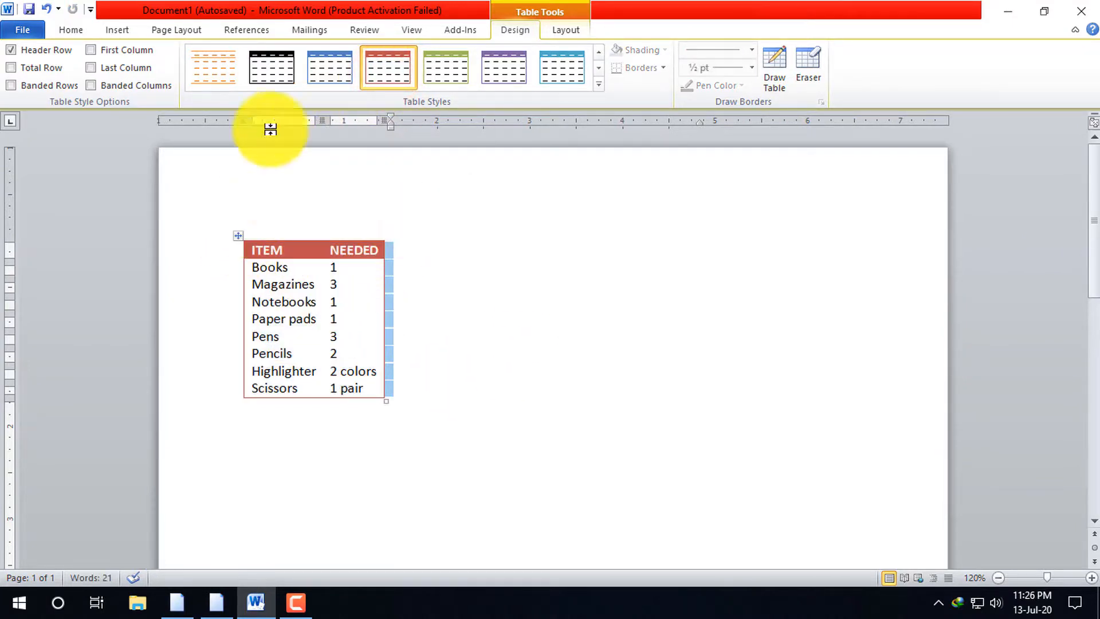
Apply the orange table style with orange text and horizontal header lines to the item list table
click(234, 70)
scroll(245, 81, up, 3)
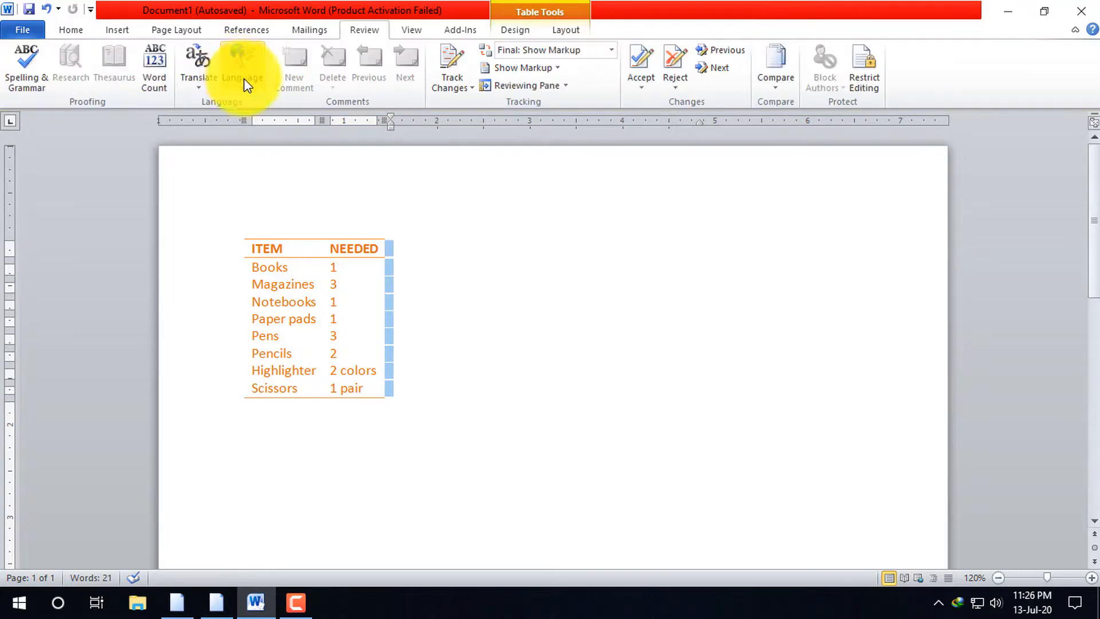
scroll(425, 85, down, 2)
click(264, 284)
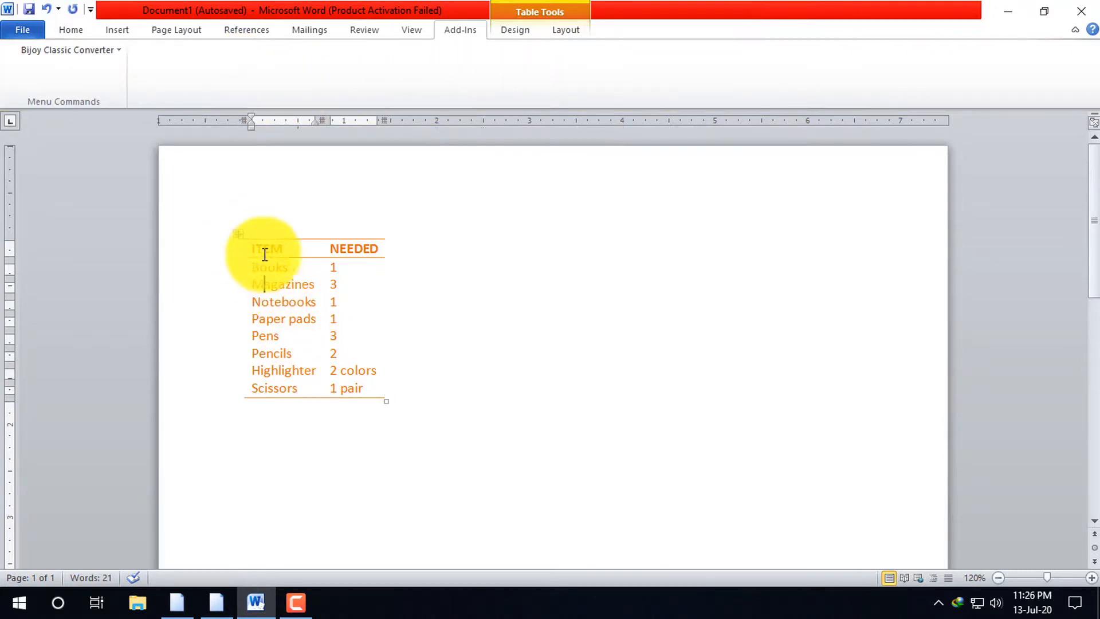
Select the whole item list table and apply the plain black grid table style
click(239, 235)
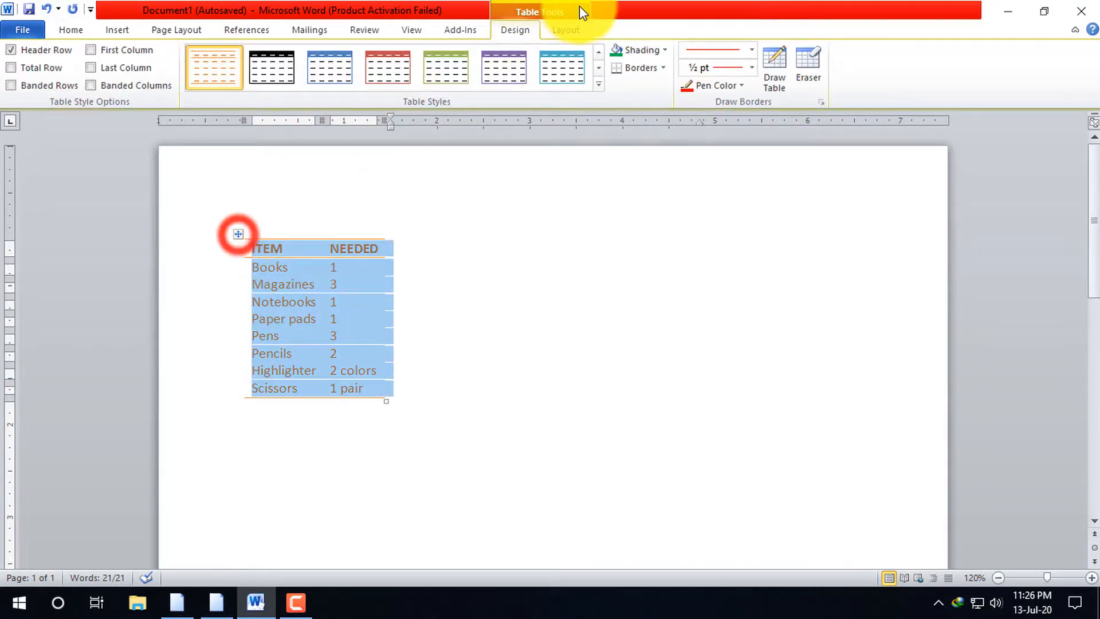
click(599, 83)
click(222, 85)
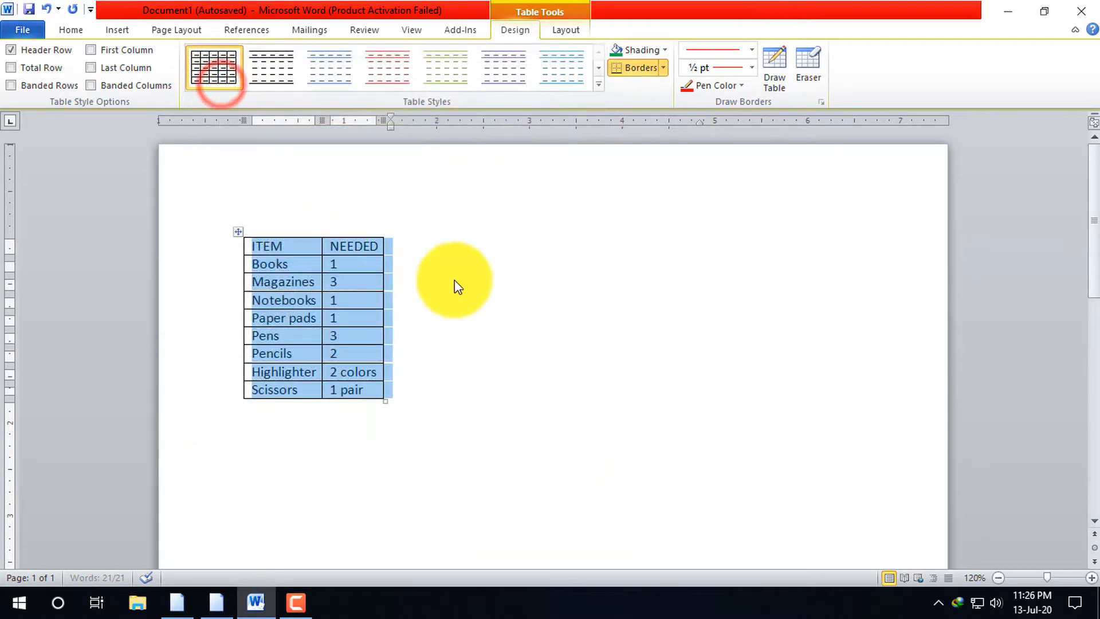
click(455, 280)
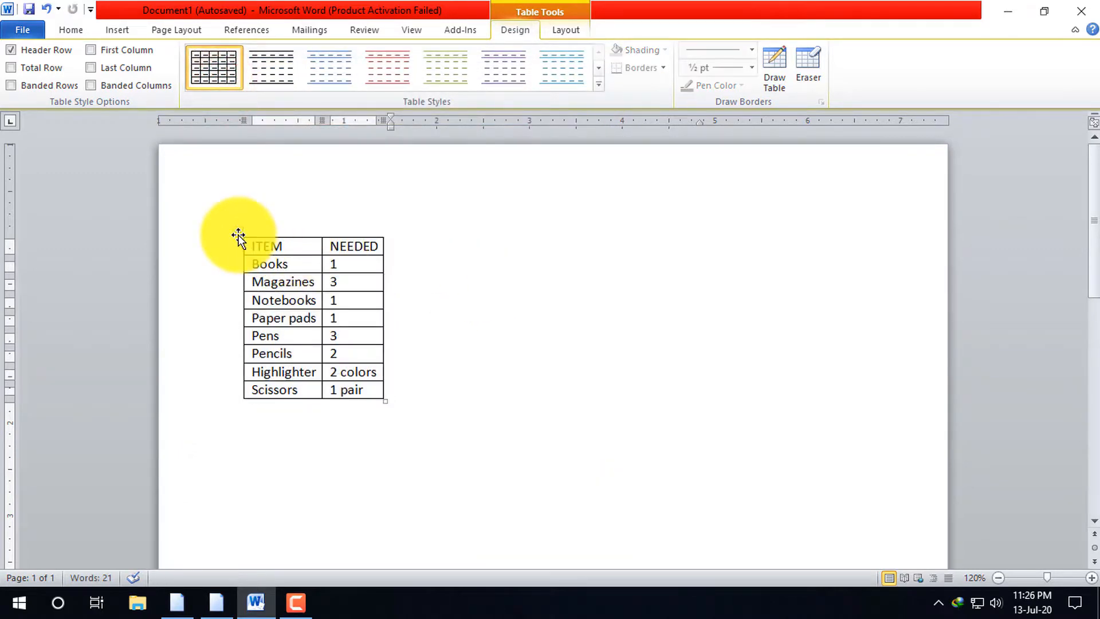
Apply the solid black built-in table style with white text to the item list table
click(599, 85)
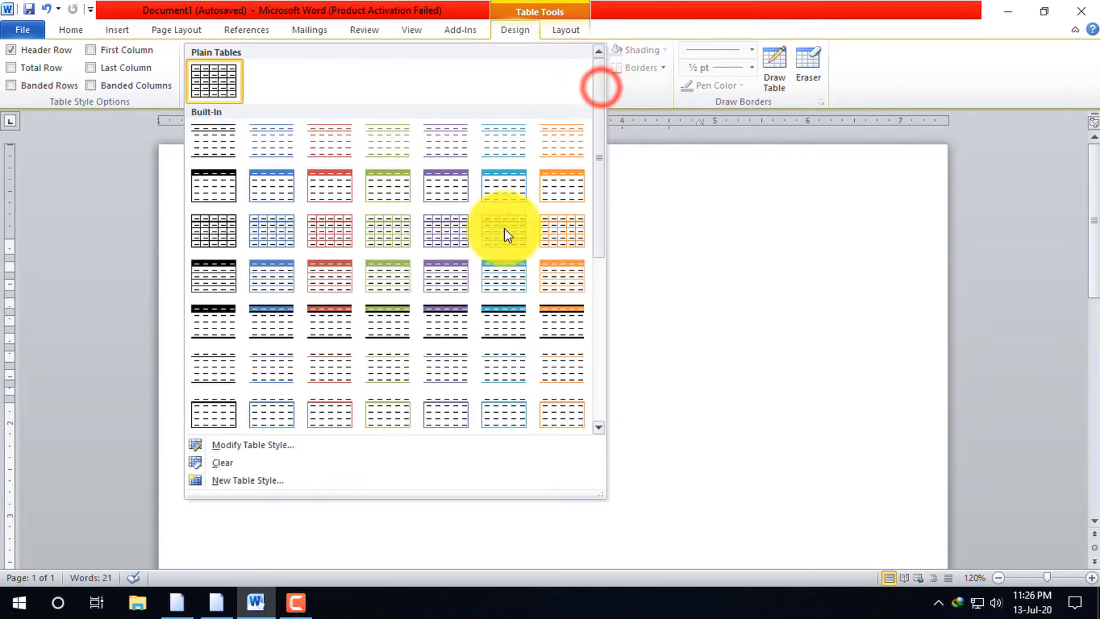
scroll(504, 356, down, 5)
click(208, 278)
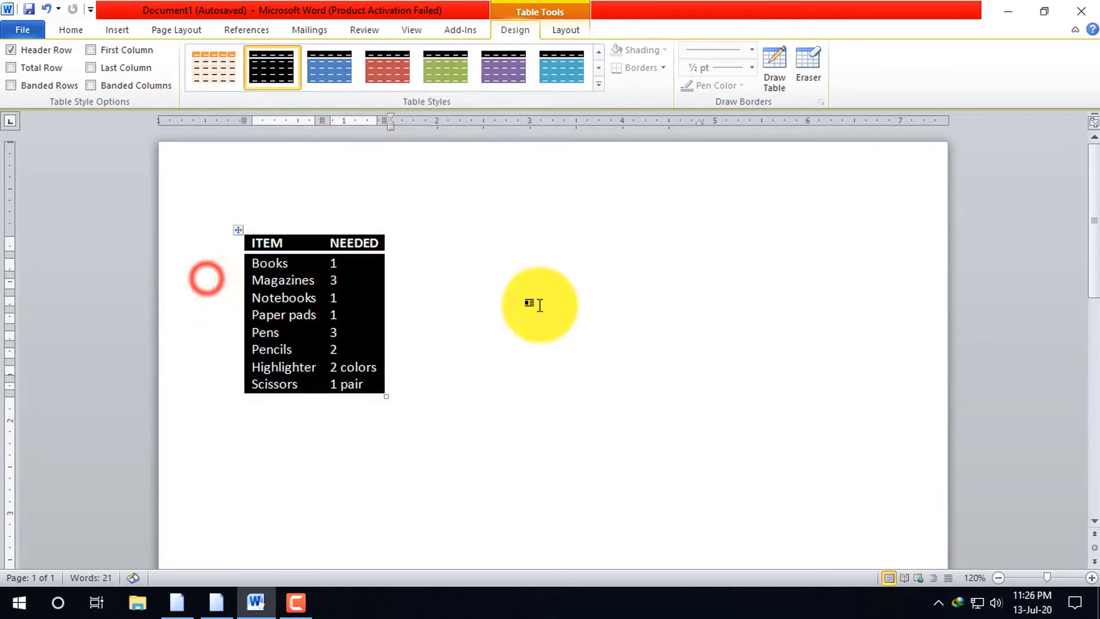
click(665, 306)
click(572, 299)
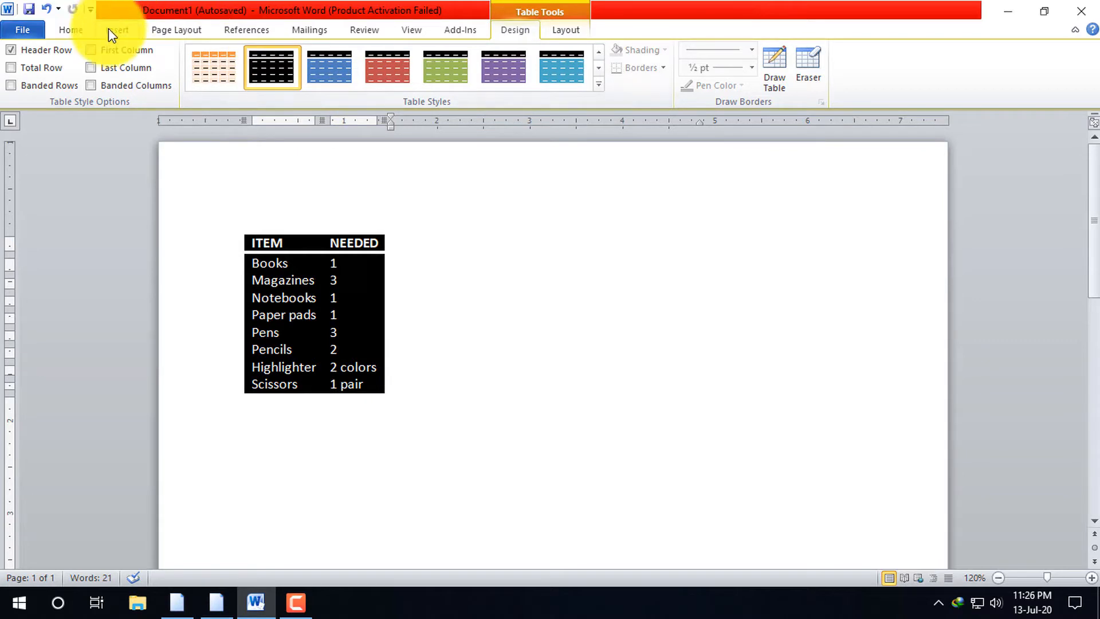
Try to insert the With Subheads 2 quick table beside the black item list table
click(128, 29)
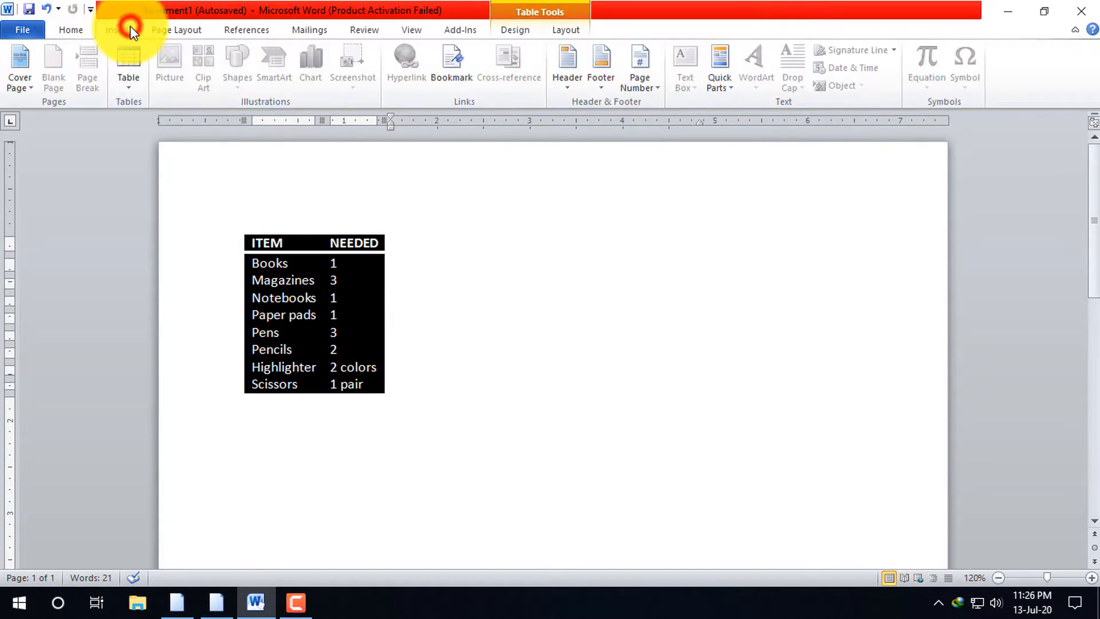
click(129, 86)
click(202, 317)
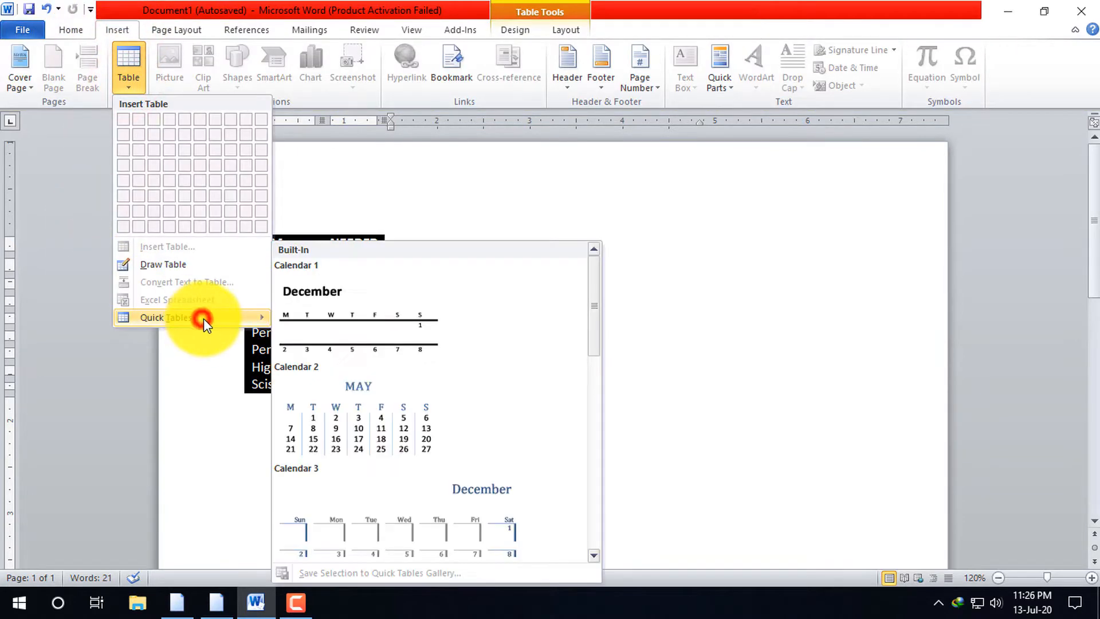
scroll(402, 426, down, 10)
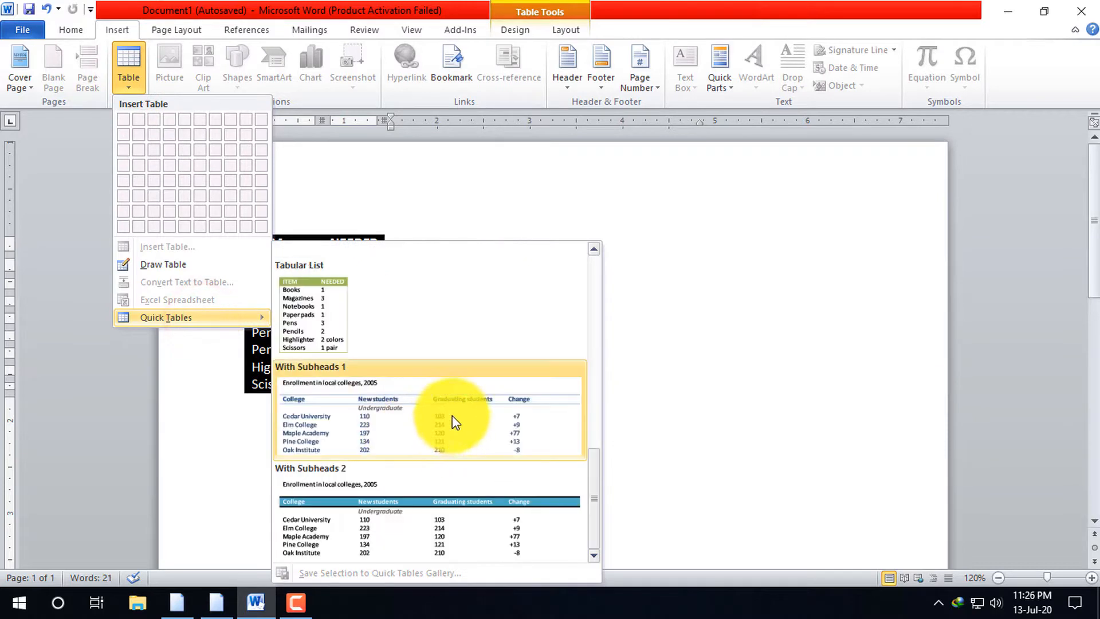
click(467, 519)
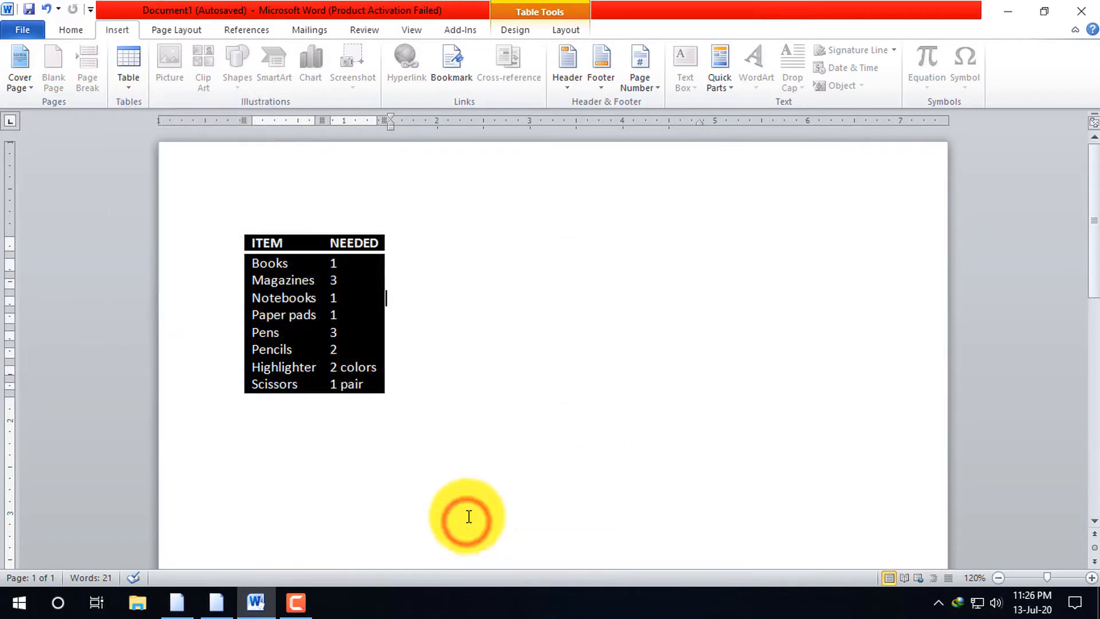
click(507, 317)
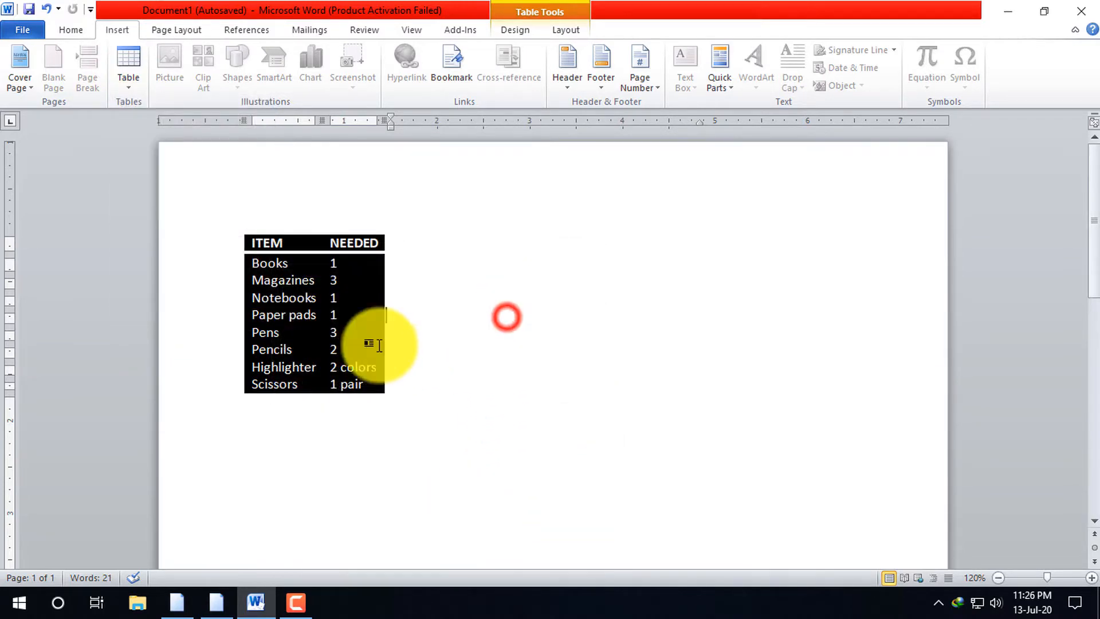
Delete the black item list table's contents and the empty table itself from the document
click(237, 236)
key(Delete)
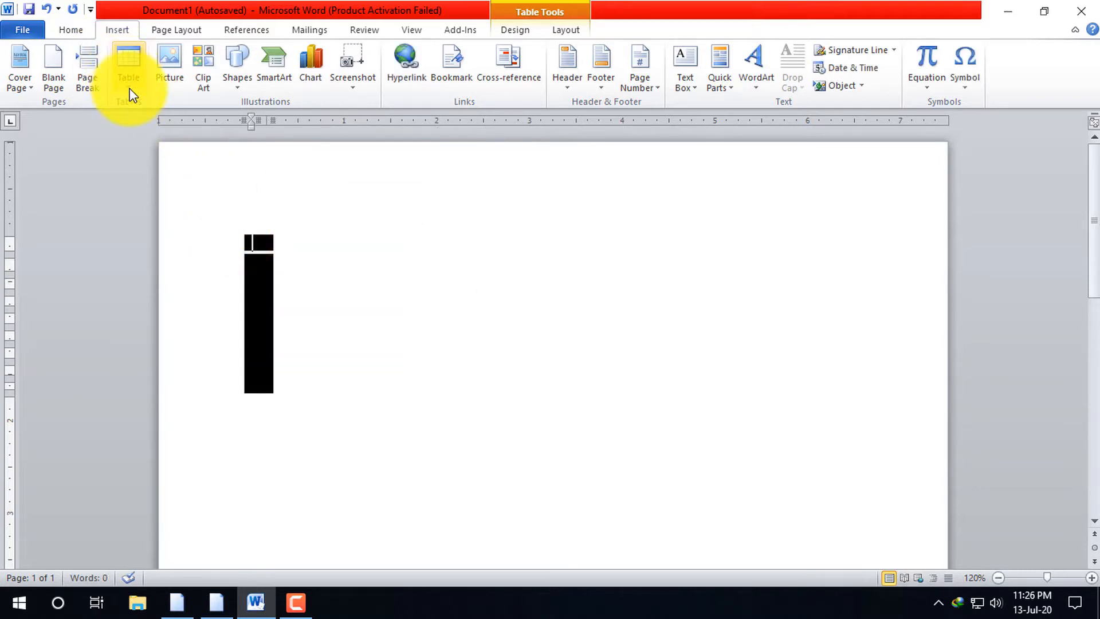
click(345, 351)
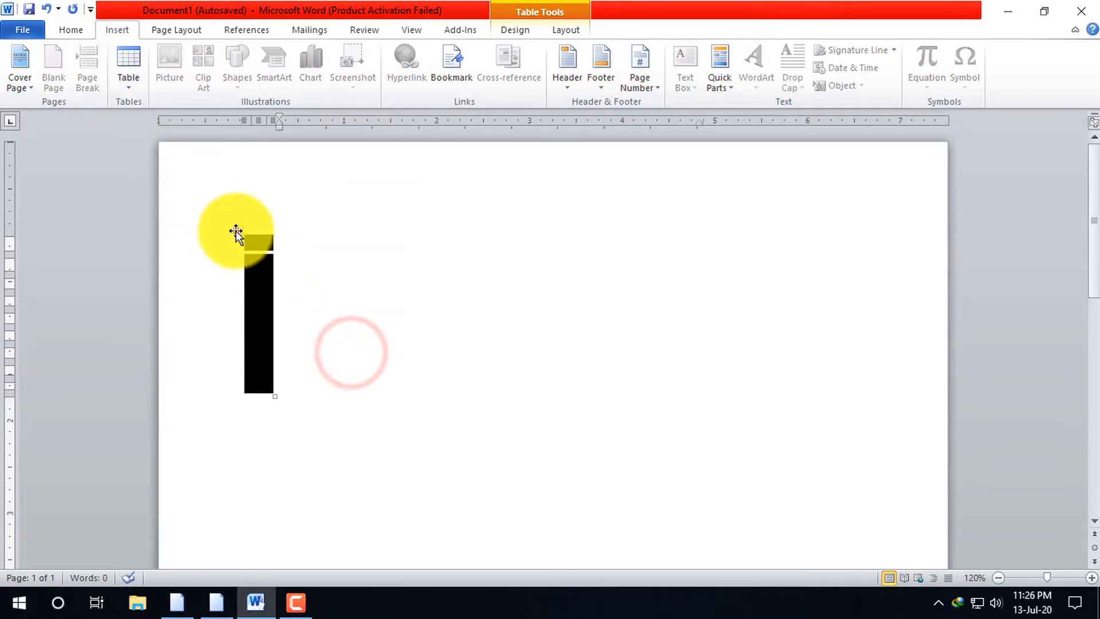
click(235, 232)
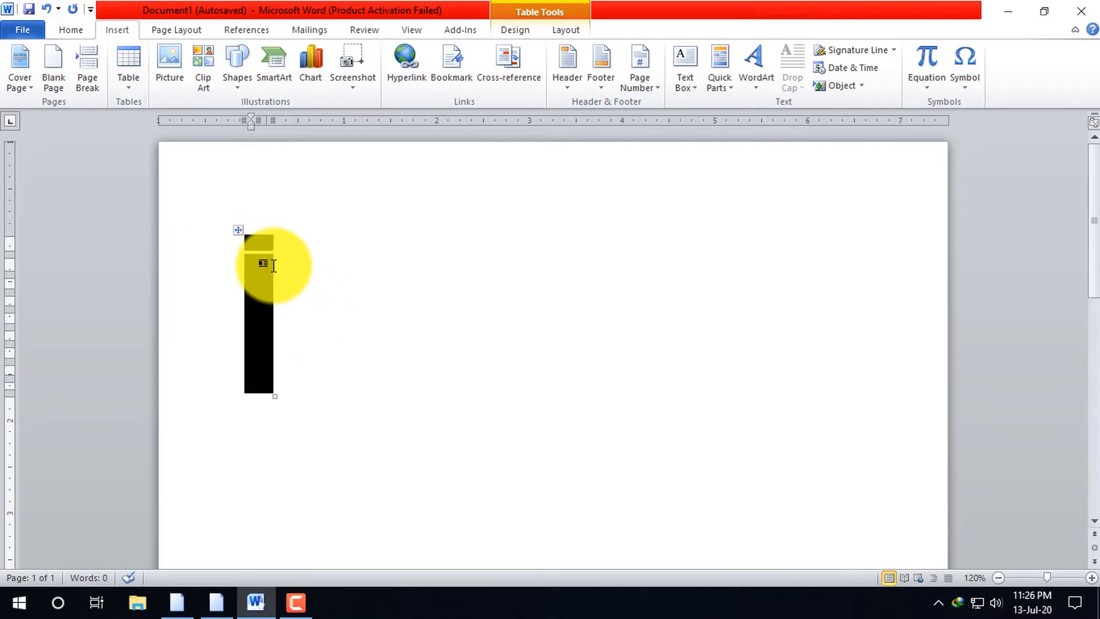
click(239, 235)
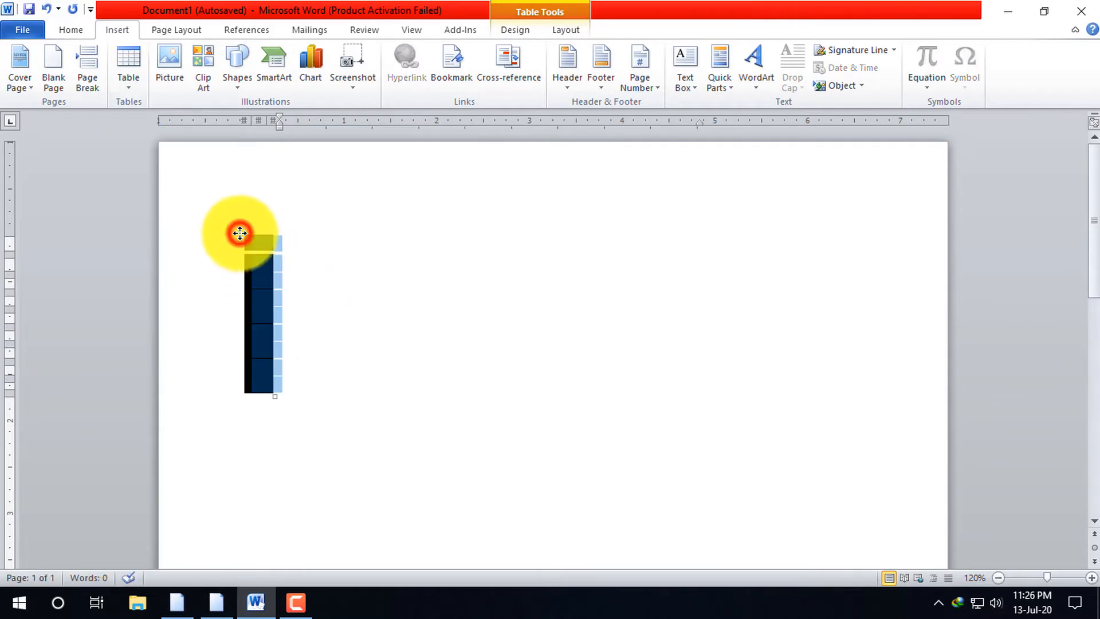
key(BackSpace)
Insert the built-in With Subheads 2 quick table into the blank document
click(136, 85)
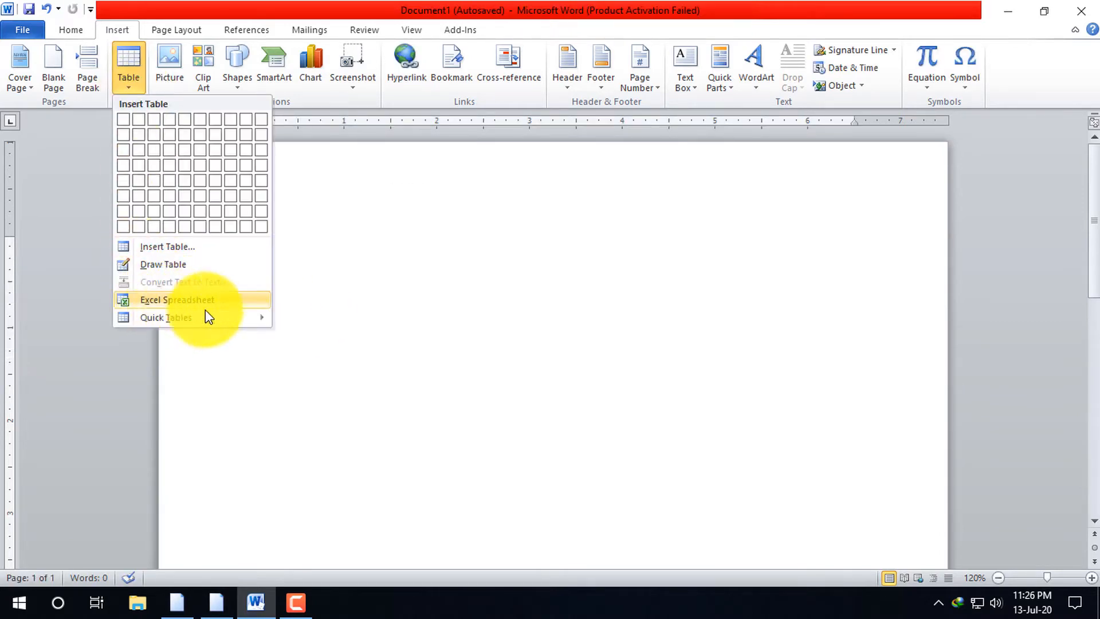
click(228, 313)
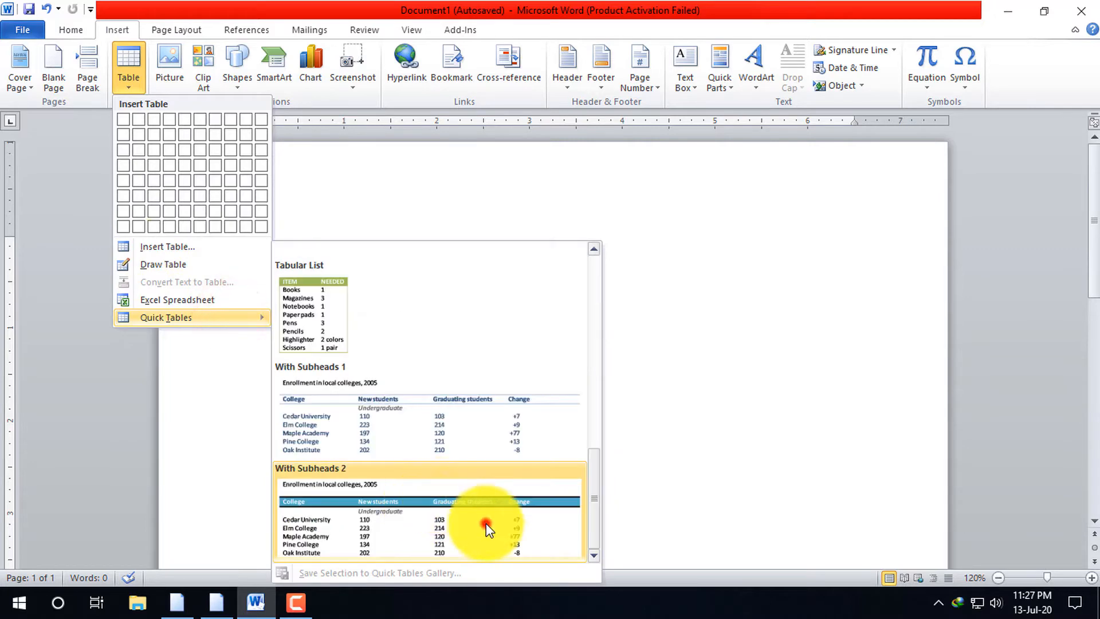
click(485, 524)
click(808, 208)
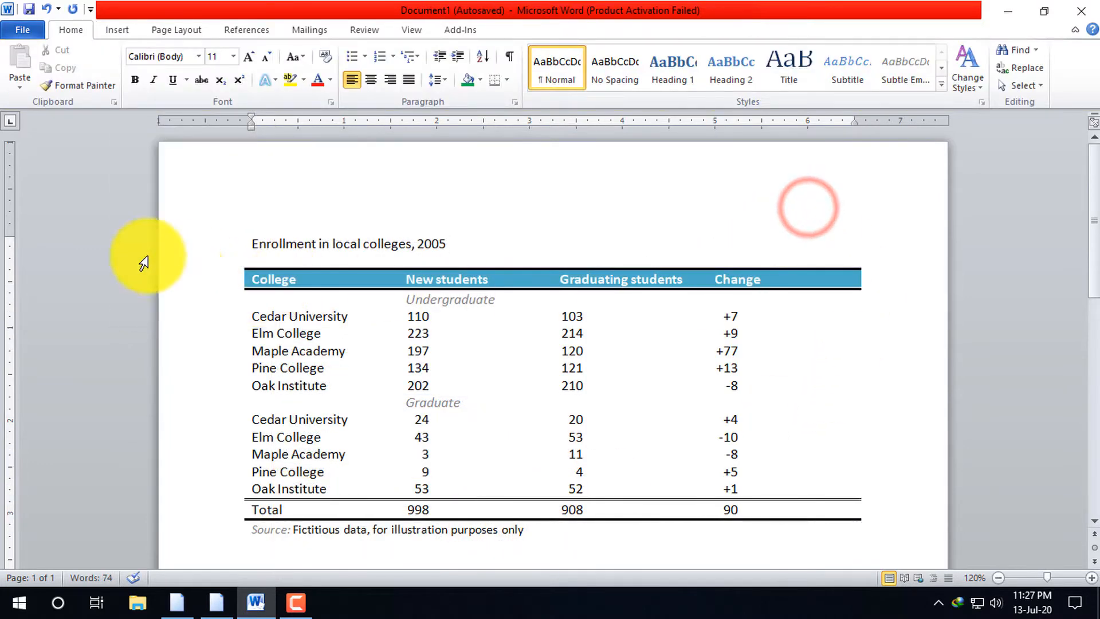
Select the whole college enrollment table and apply the plain black grid table style
click(238, 263)
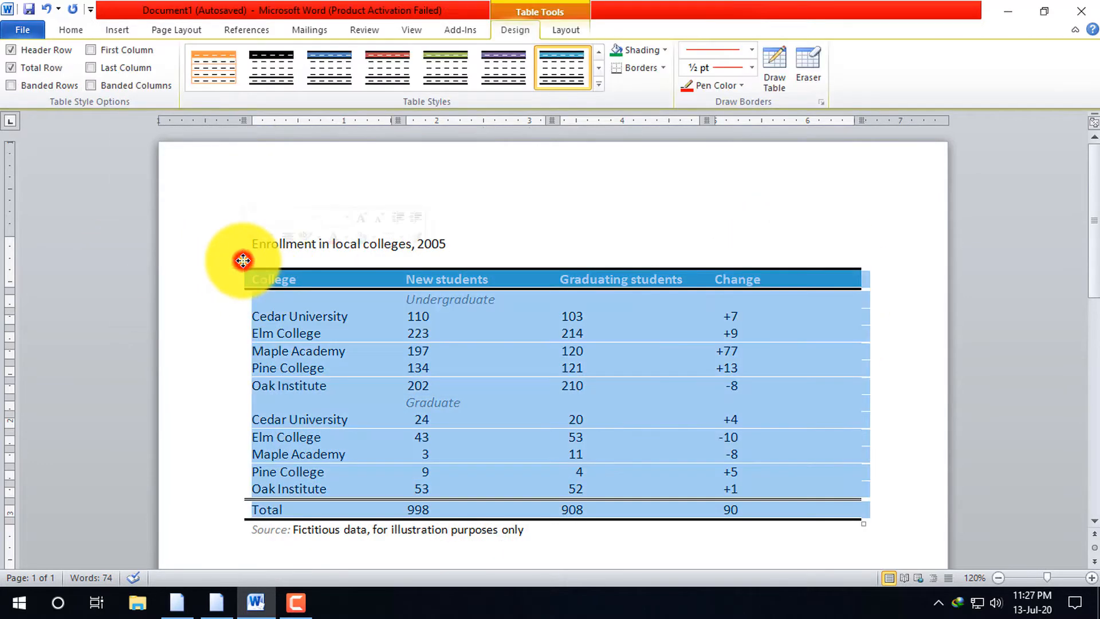
click(599, 83)
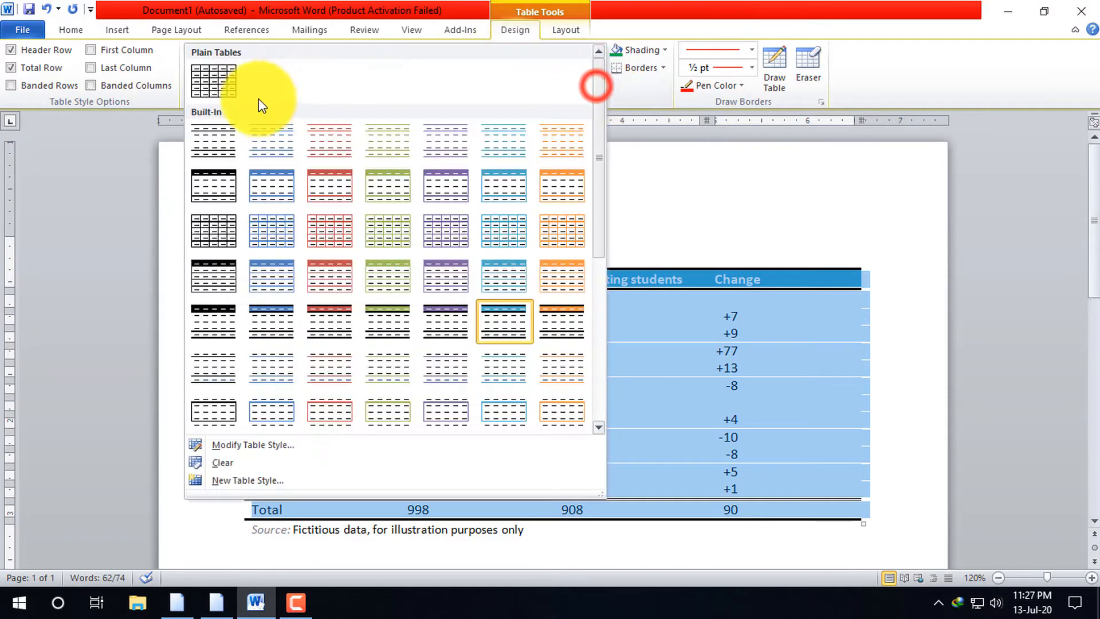
click(210, 78)
click(793, 223)
scroll(619, 441, down, 4)
scroll(749, 307, up, 3)
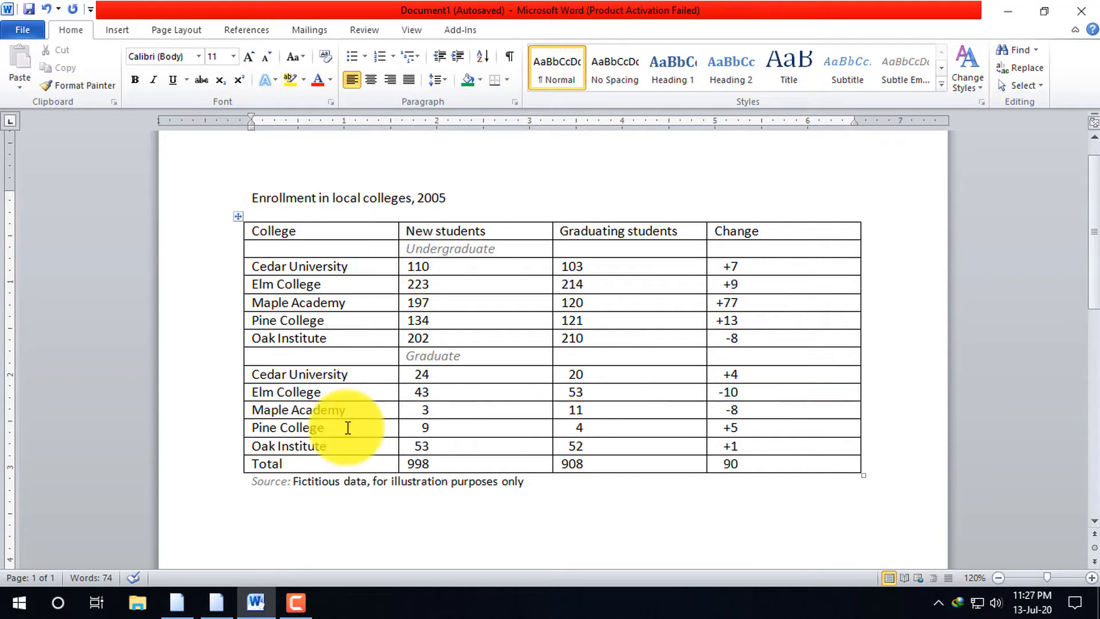
click(749, 175)
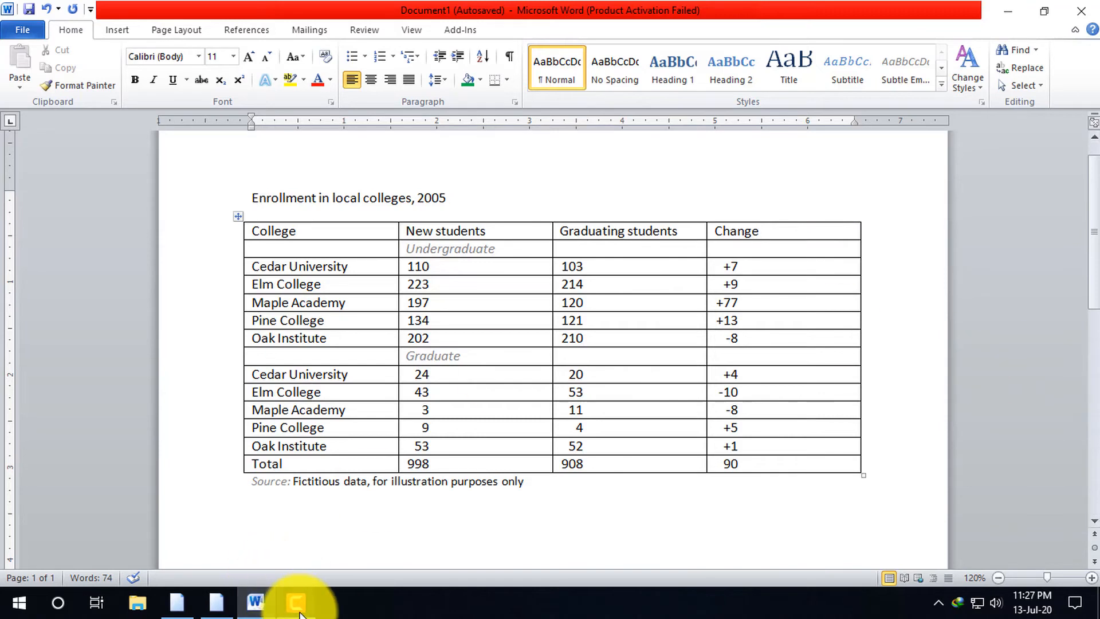
click(126, 32)
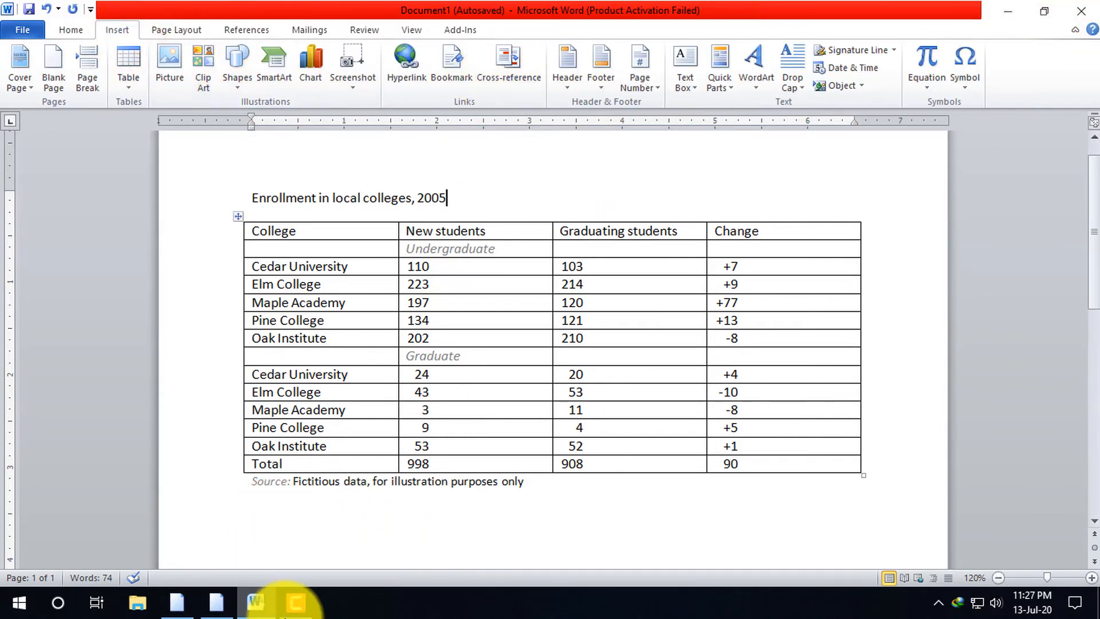
click(301, 611)
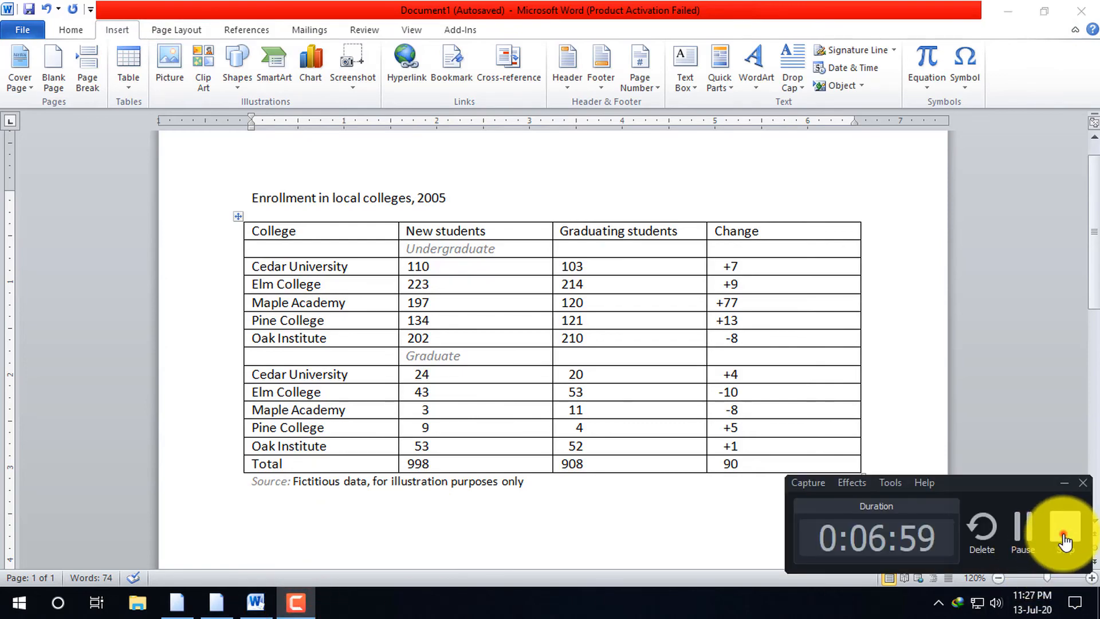